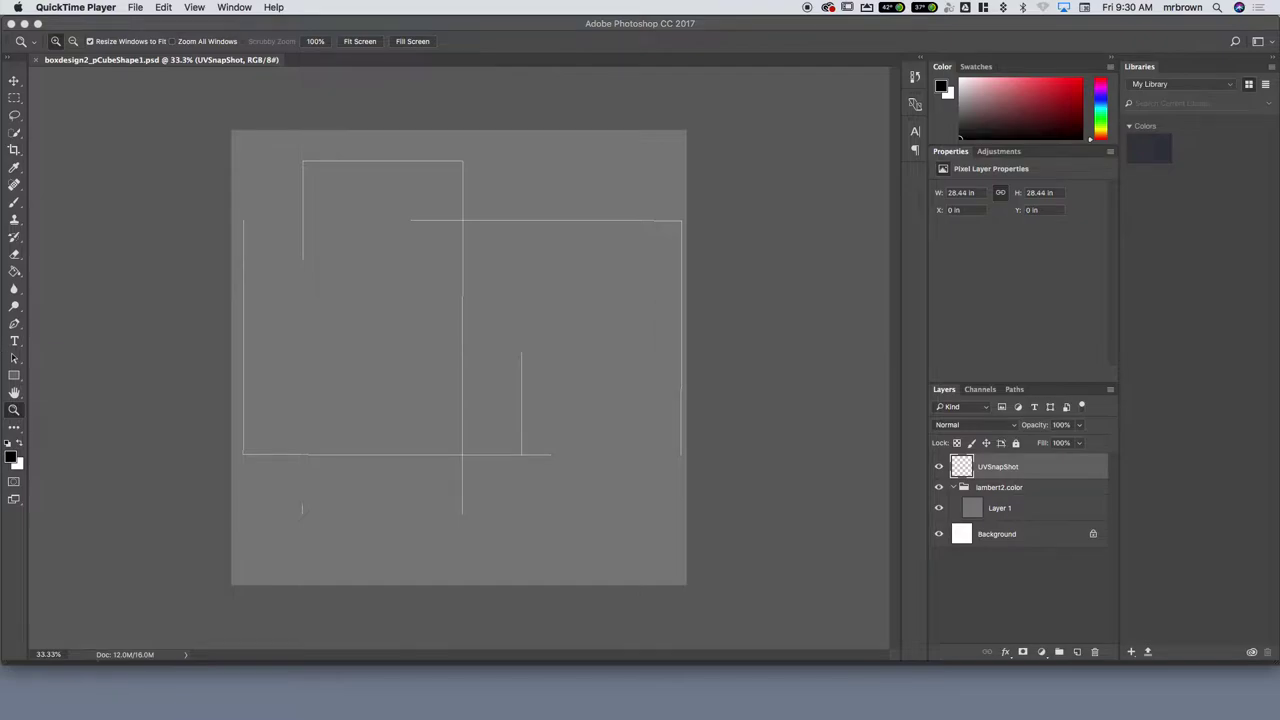
Bring the Photoshop window with boxdesign2_pCubeShape1.psd to the front.
{"action": "left_click", "coordinate": [30, 412]}
Zoom in on the UV layout and lock the UVSnapShot layer.
{"action": "left_click", "coordinate": [242, 395]}
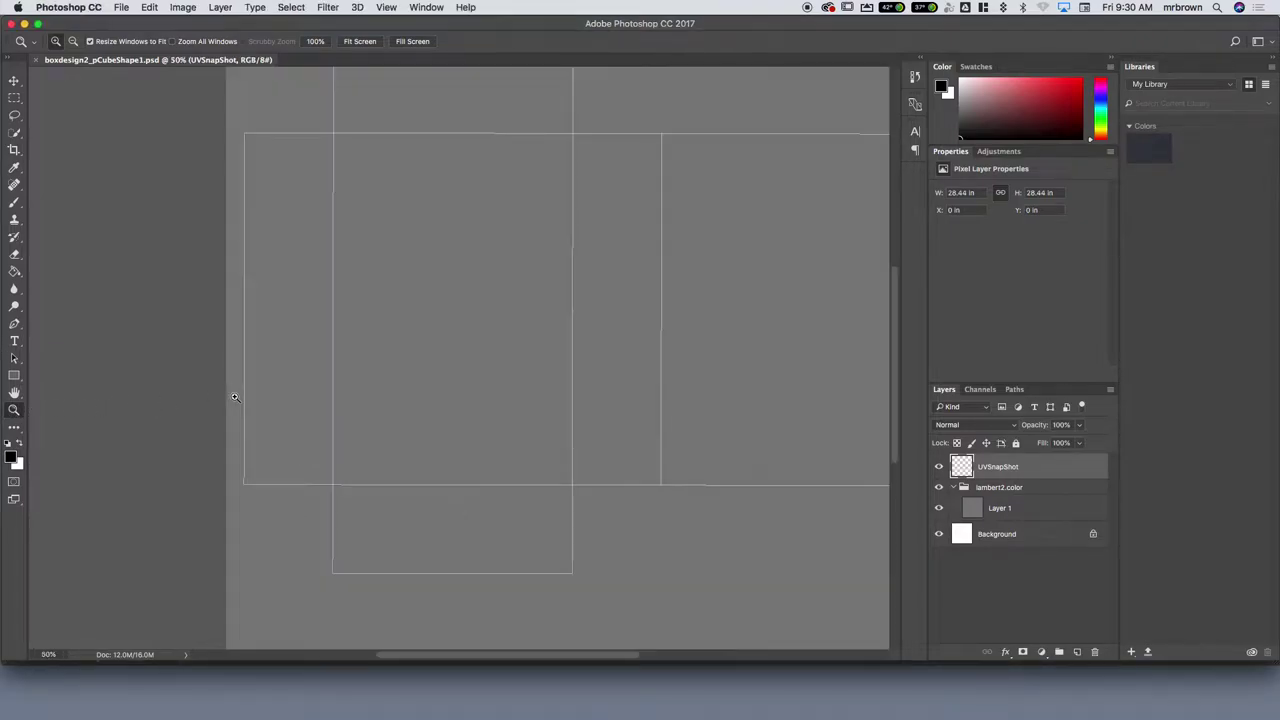
{"action": "scroll", "coordinate": [285, 406], "scroll_direction": "up", "scroll_amount": 2}
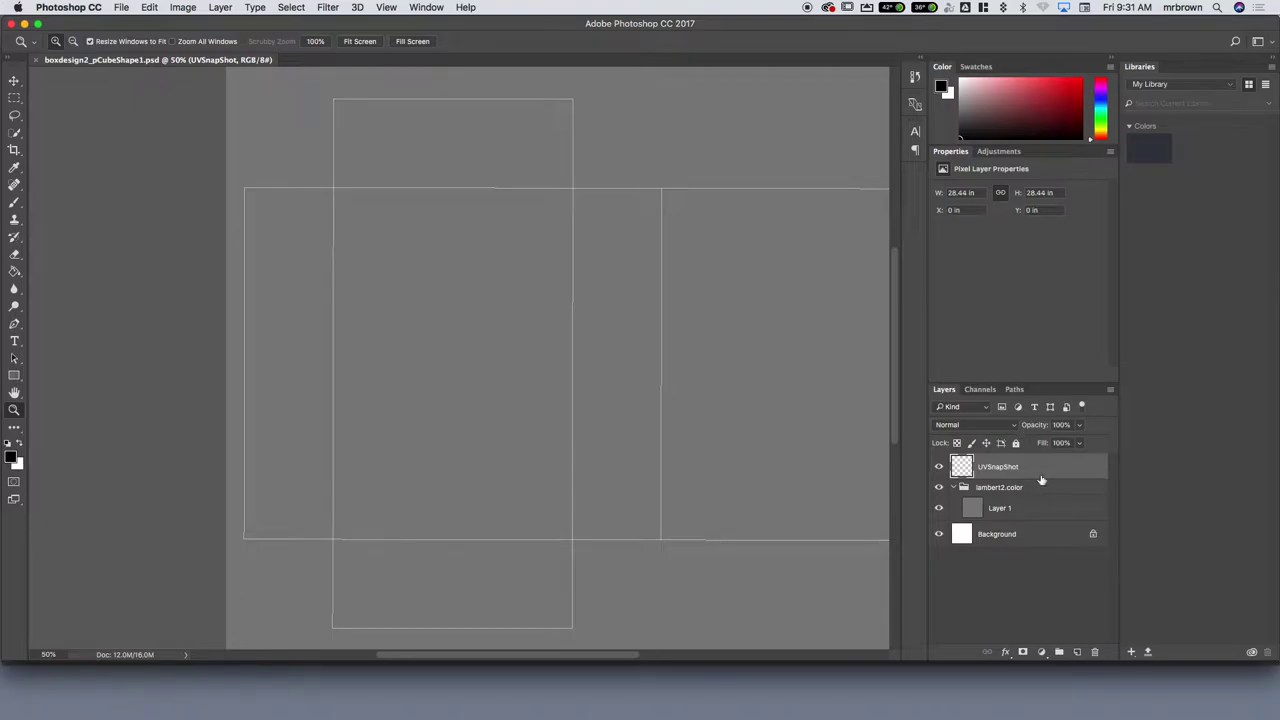
{"action": "left_click", "coordinate": [1016, 443]}
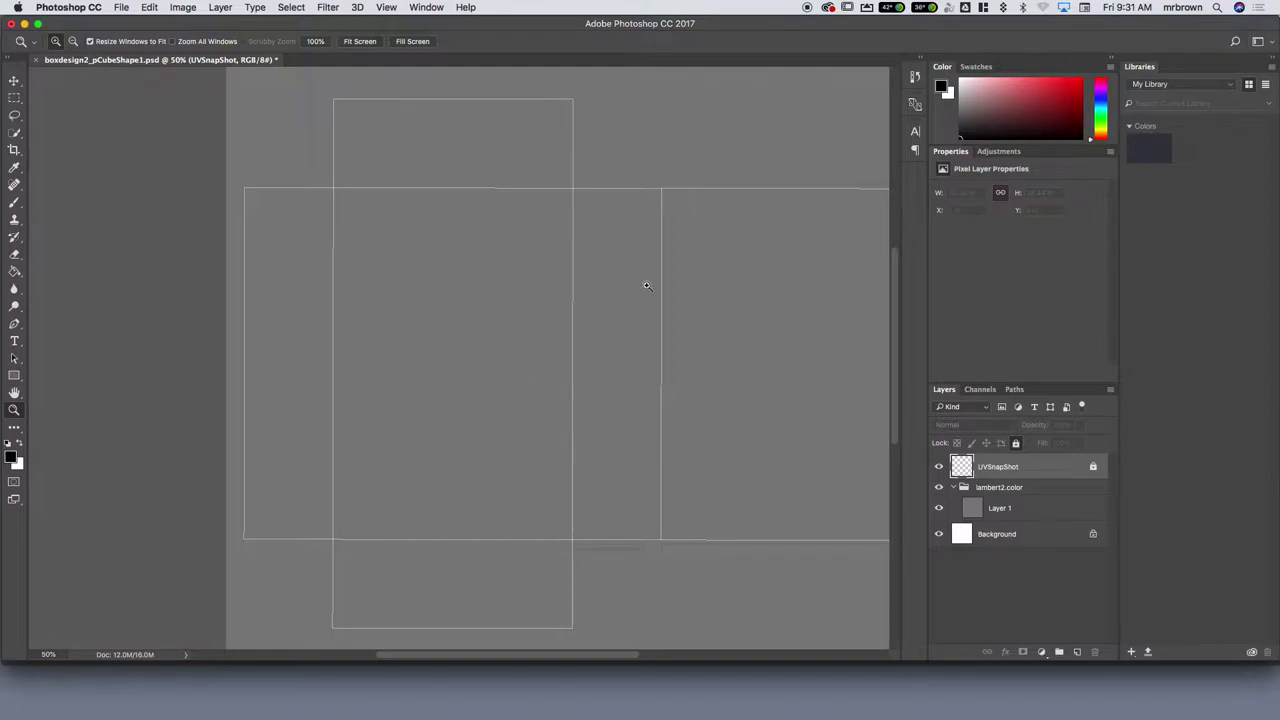
{"action": "key", "text": "Tab"}
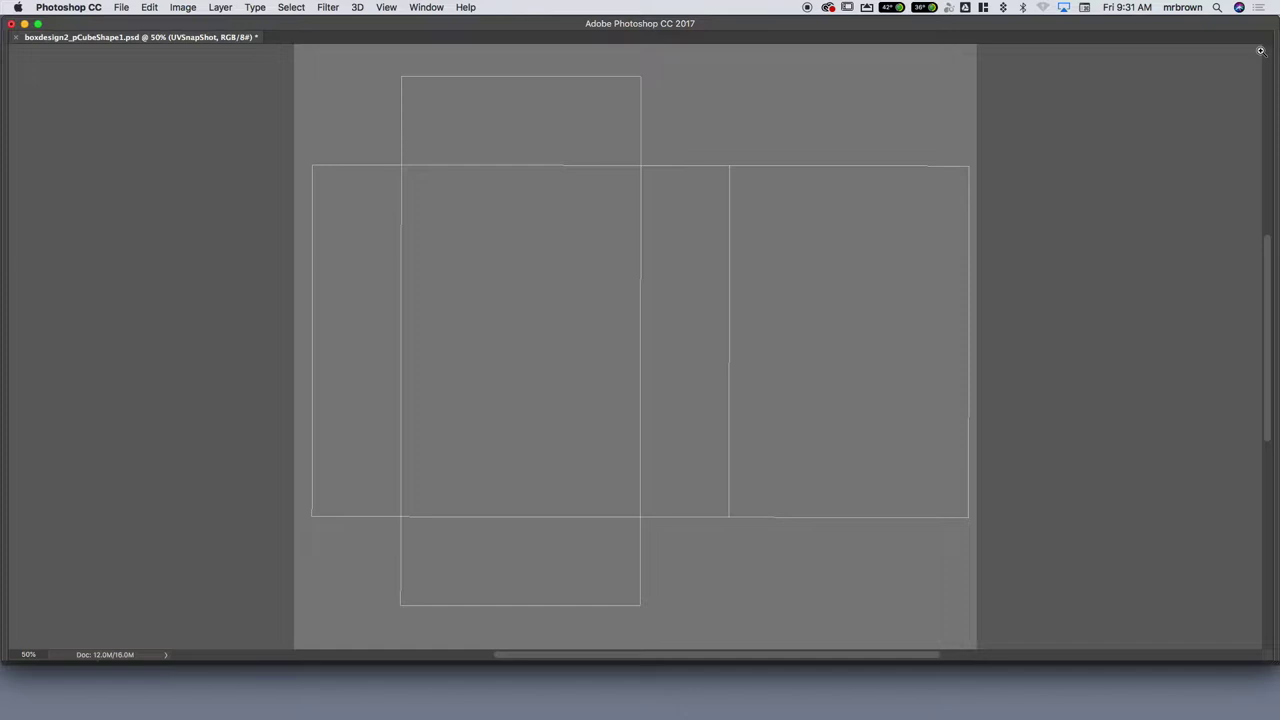
{"action": "key", "text": "super+shift+n"}
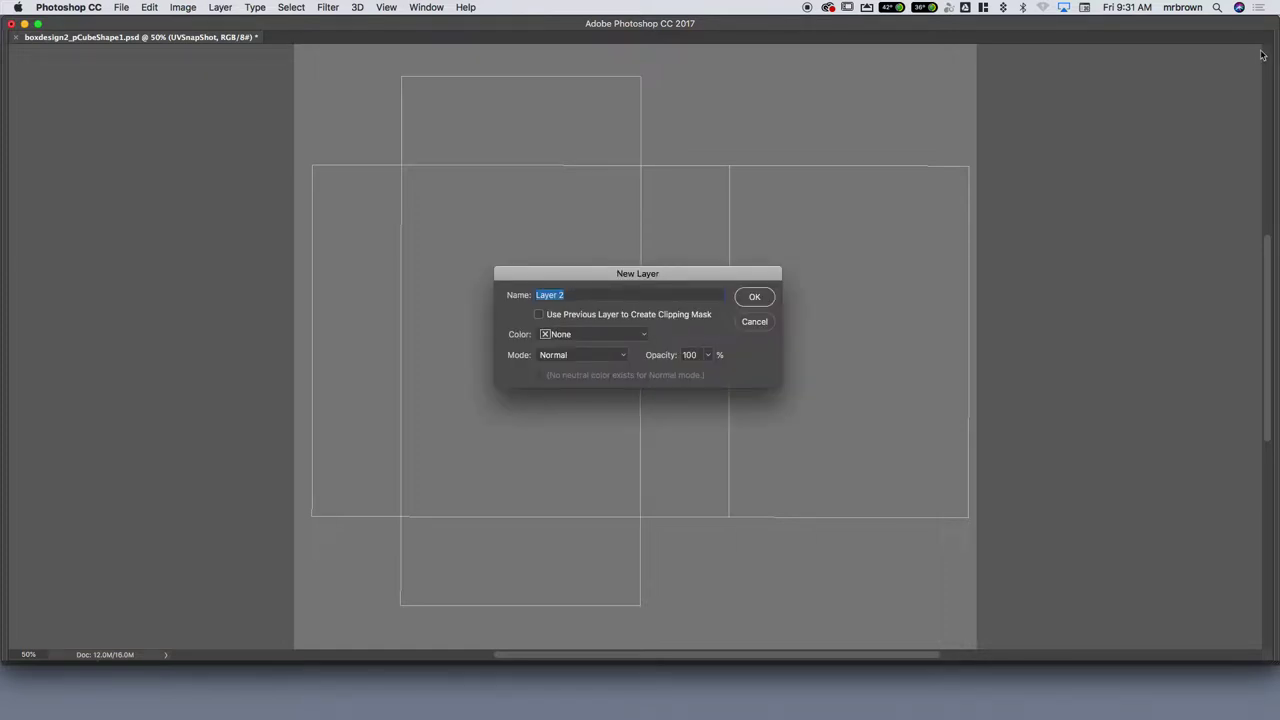
{"action": "left_click", "coordinate": [746, 322]}
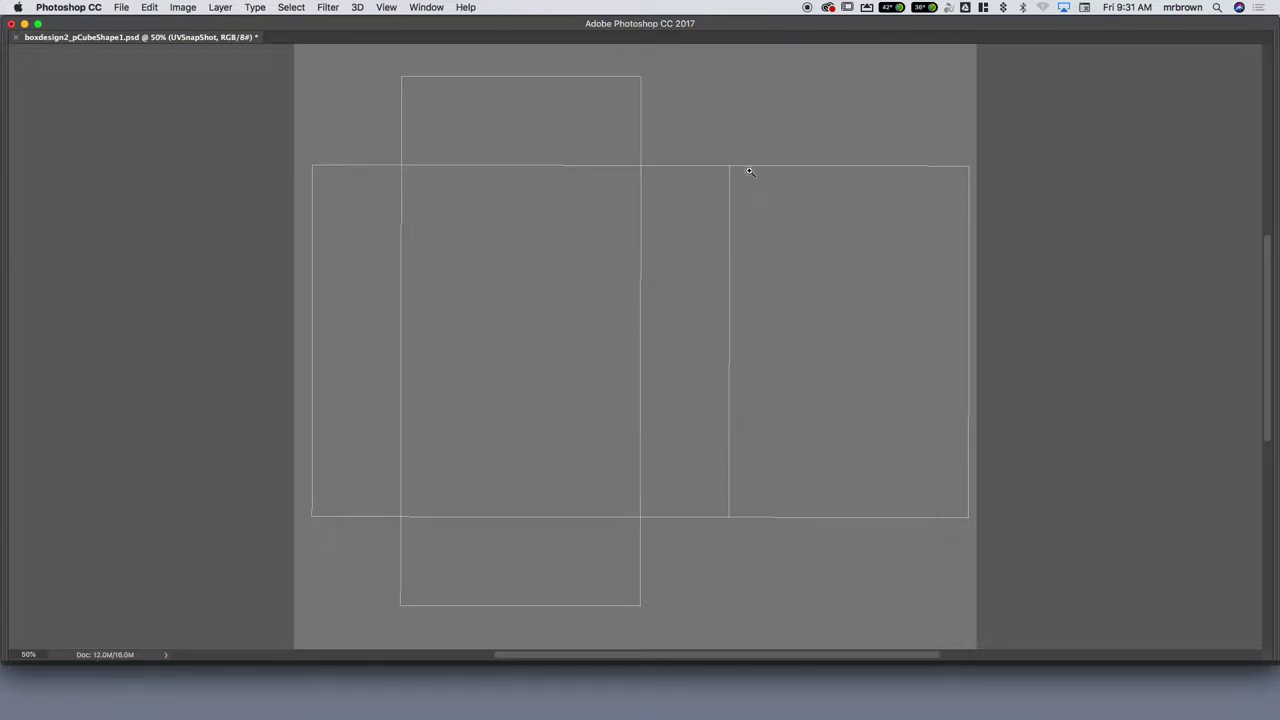
{"action": "key", "text": "super+f"}
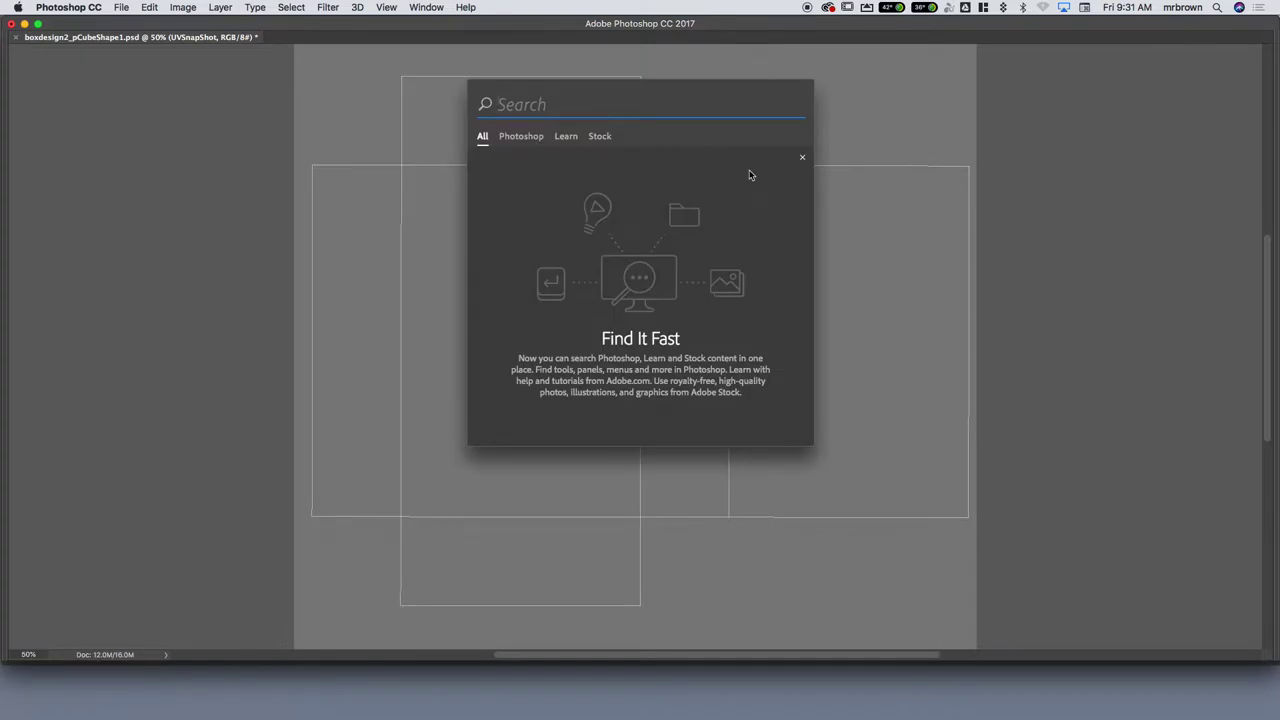
{"action": "left_click", "coordinate": [869, 119]}
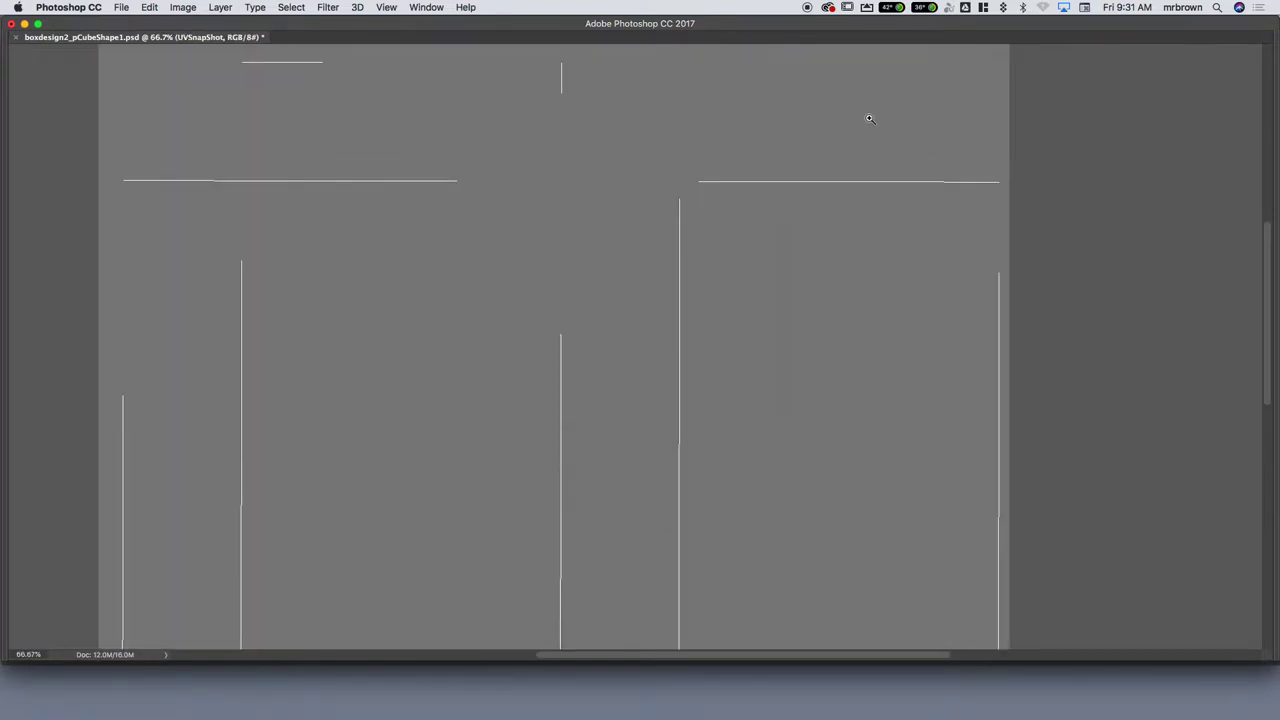
{"action": "key", "text": "Tab"}
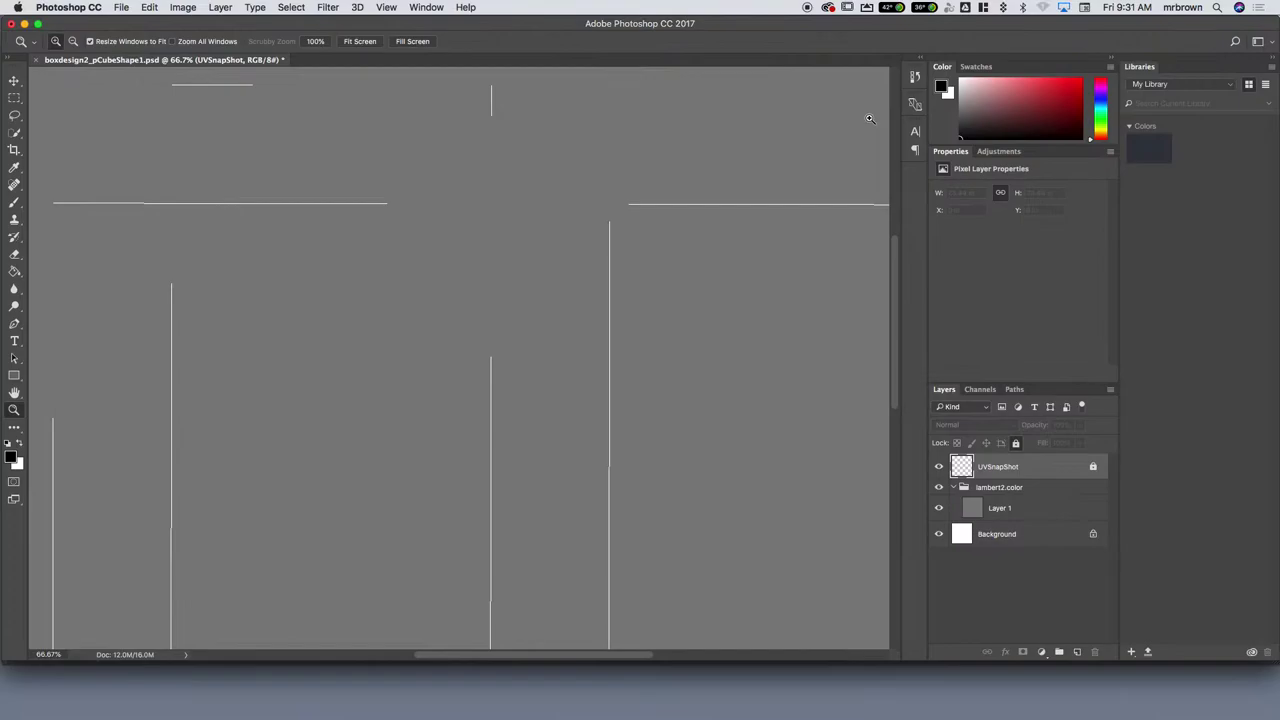
{"action": "key", "text": "Tab"}
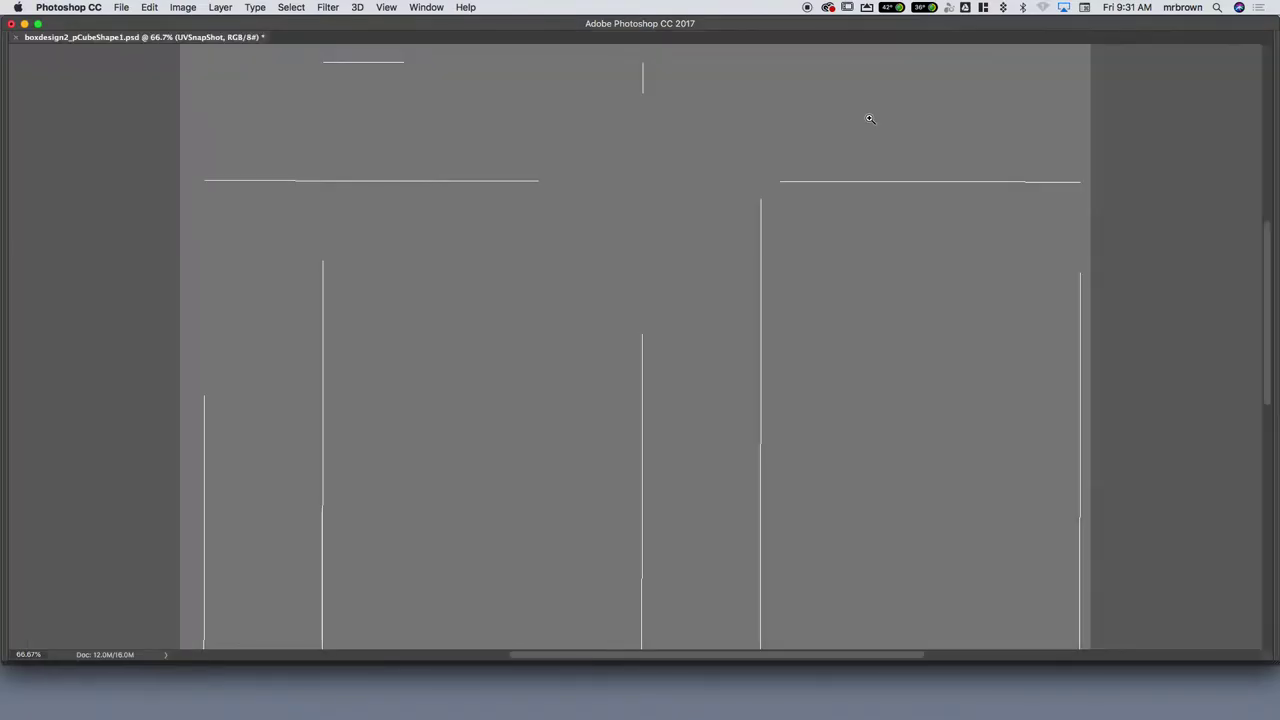
{"action": "key", "text": "Tab"}
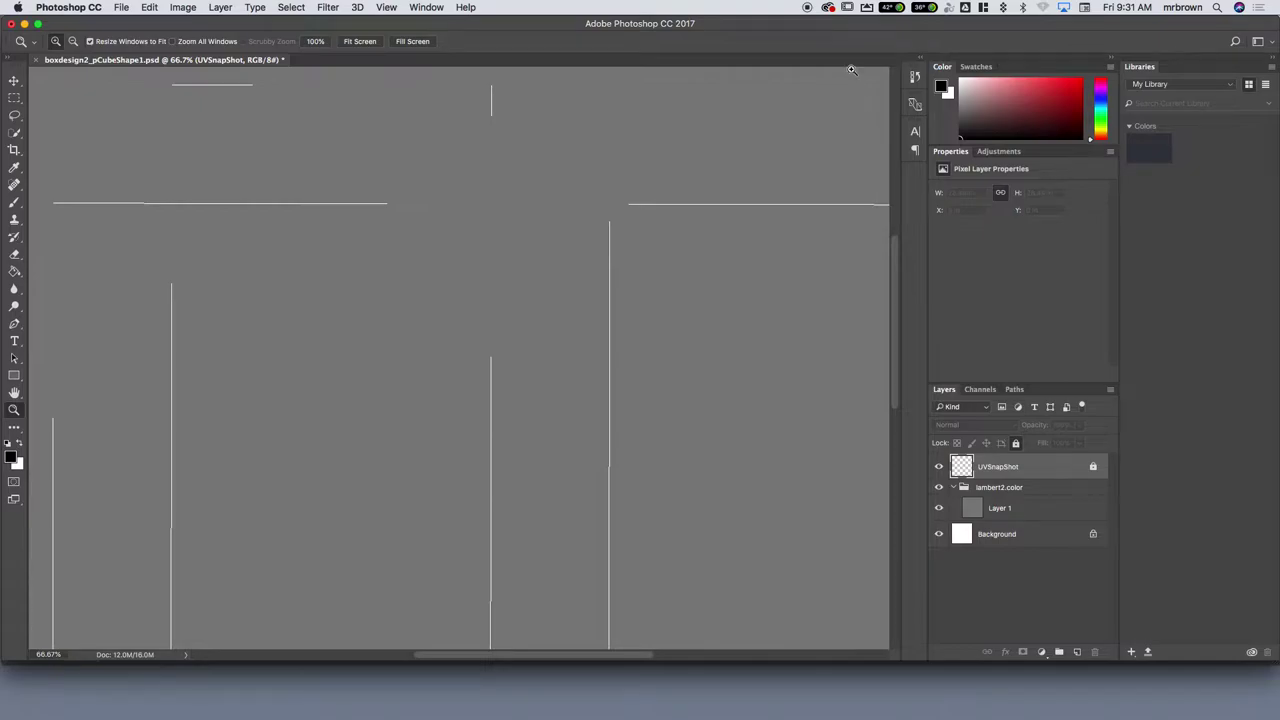
Try the 3D, Graphic and Web, Motion and Painting workspaces in turn.
{"action": "left_click", "coordinate": [1266, 42]}
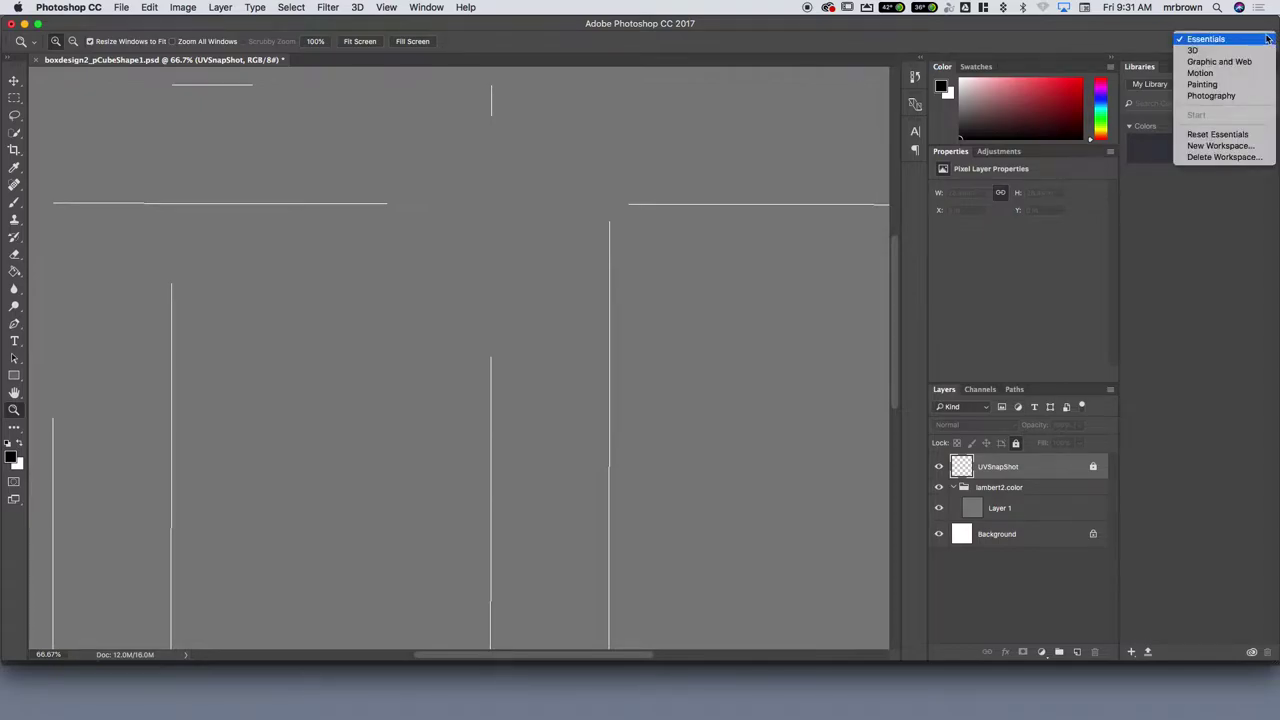
{"action": "left_click", "coordinate": [1268, 38]}
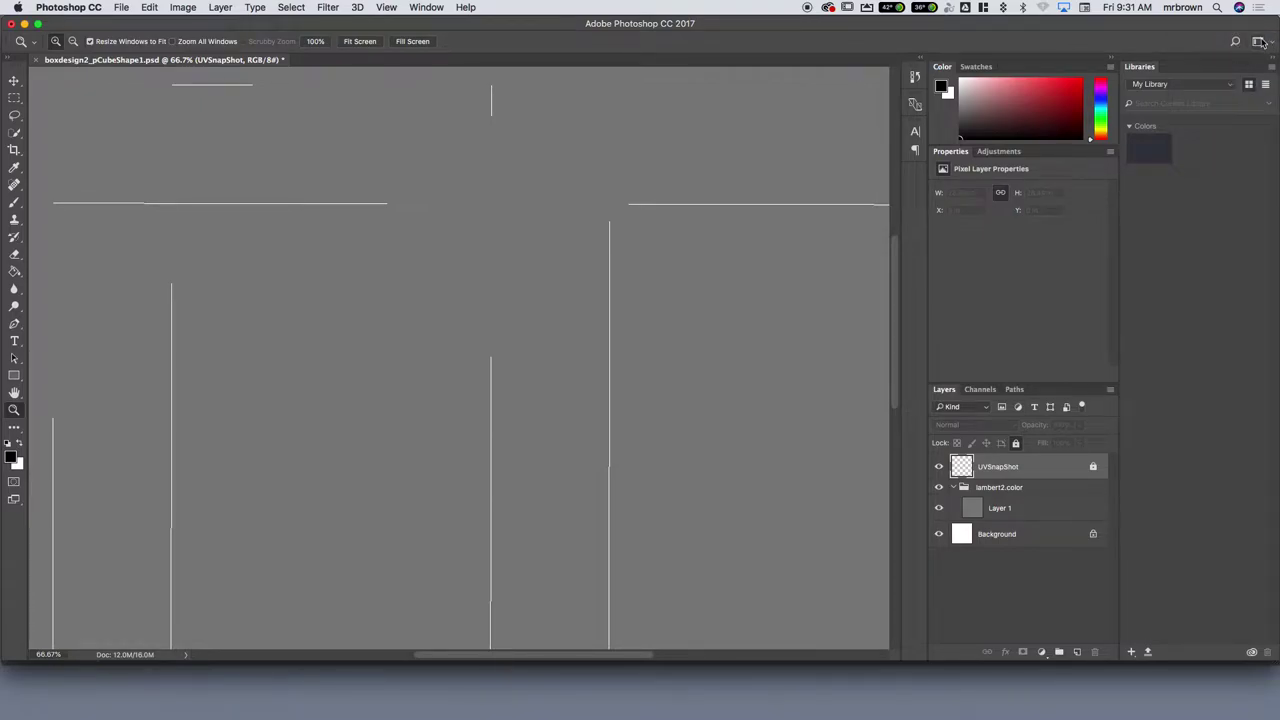
{"action": "left_click", "coordinate": [1270, 42]}
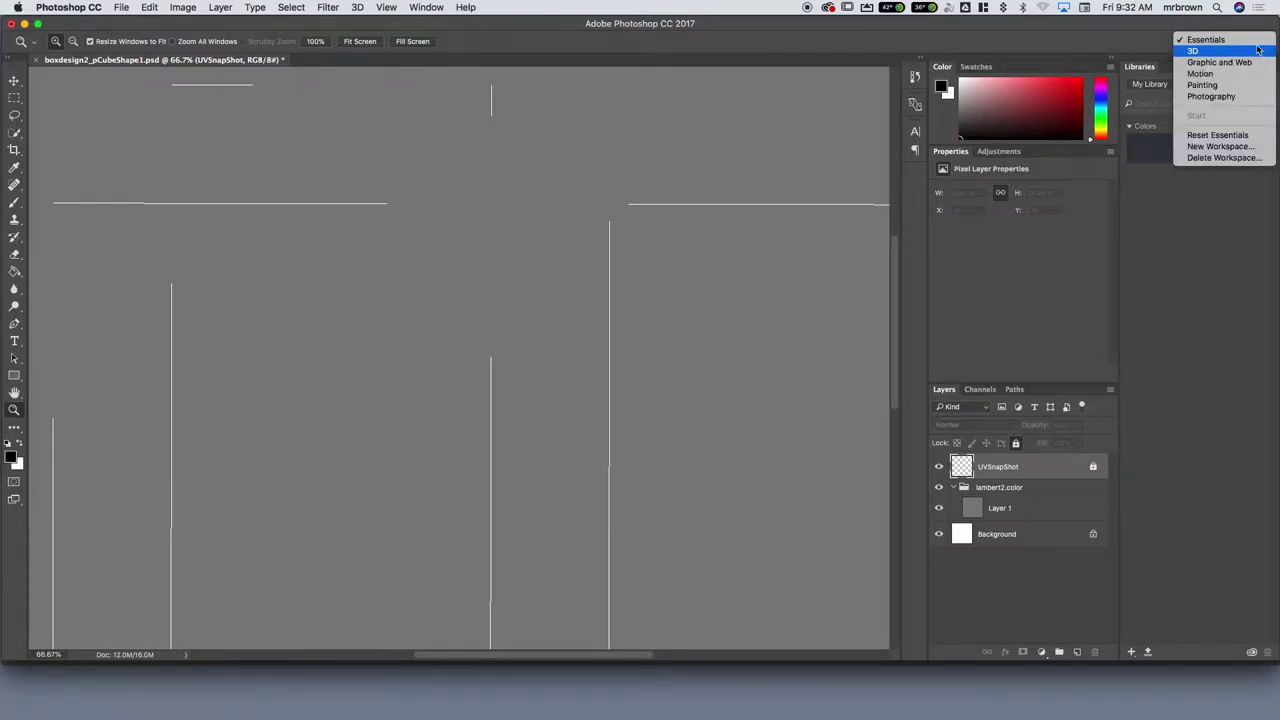
{"action": "left_click", "coordinate": [1258, 50]}
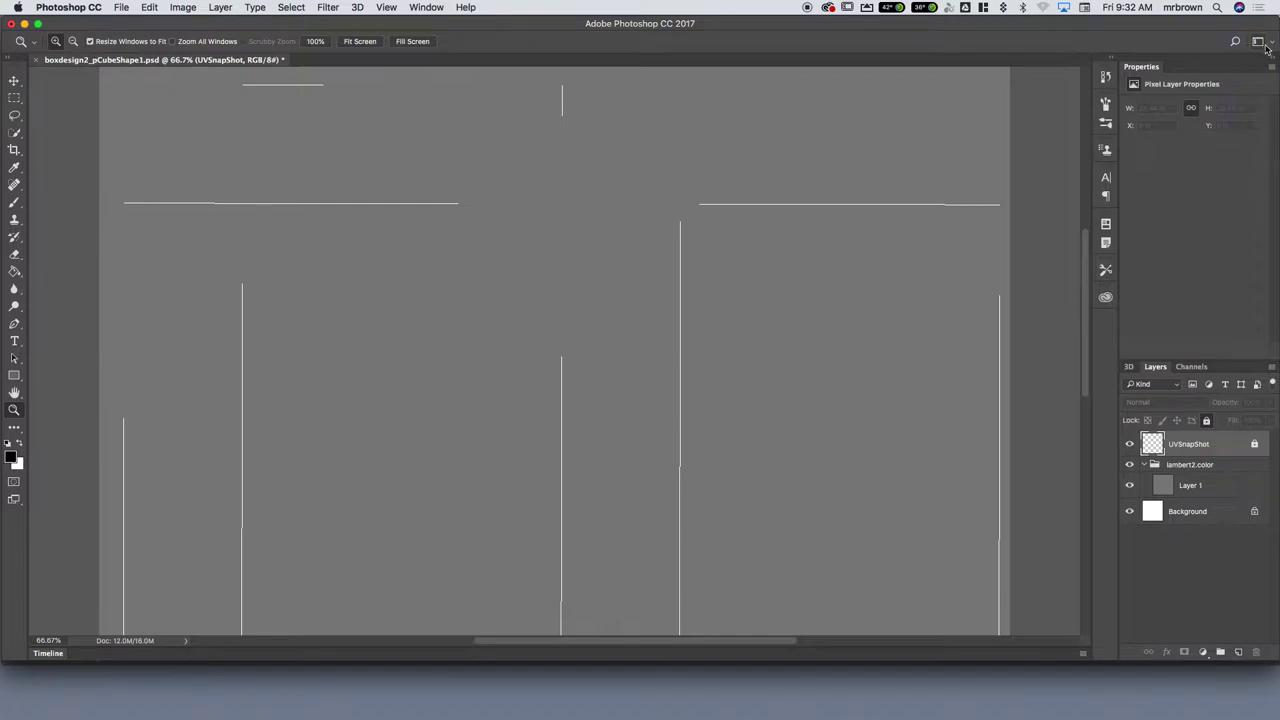
{"action": "left_click", "coordinate": [1266, 46]}
{"action": "left_click", "coordinate": [1206, 63]}
{"action": "left_click", "coordinate": [1271, 43]}
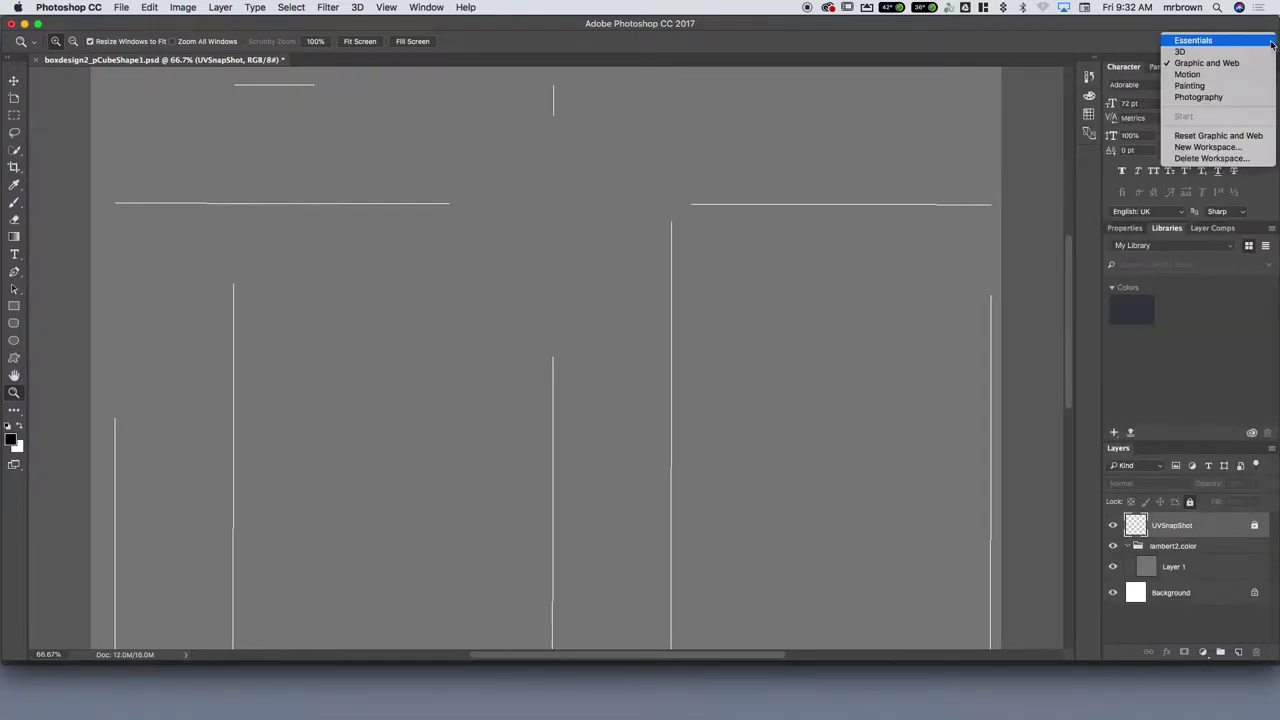
{"action": "left_click", "coordinate": [1268, 74]}
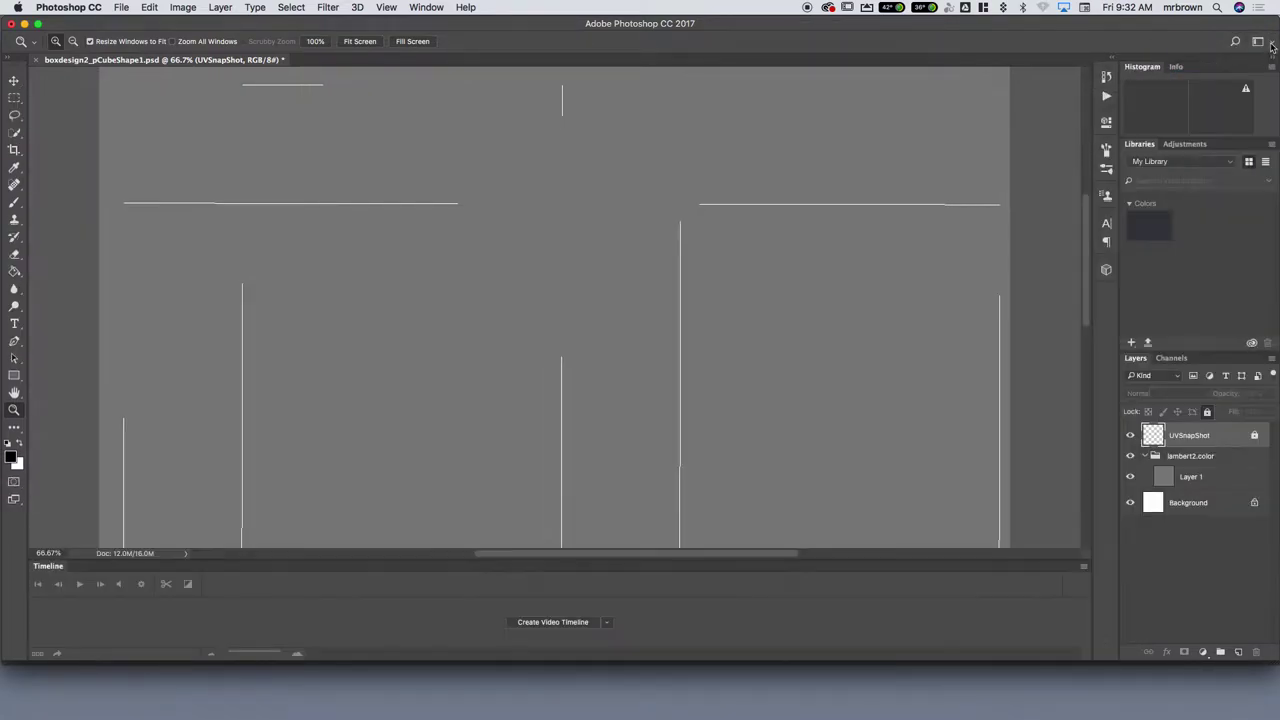
{"action": "left_click", "coordinate": [1271, 44]}
{"action": "left_click", "coordinate": [1141, 167]}
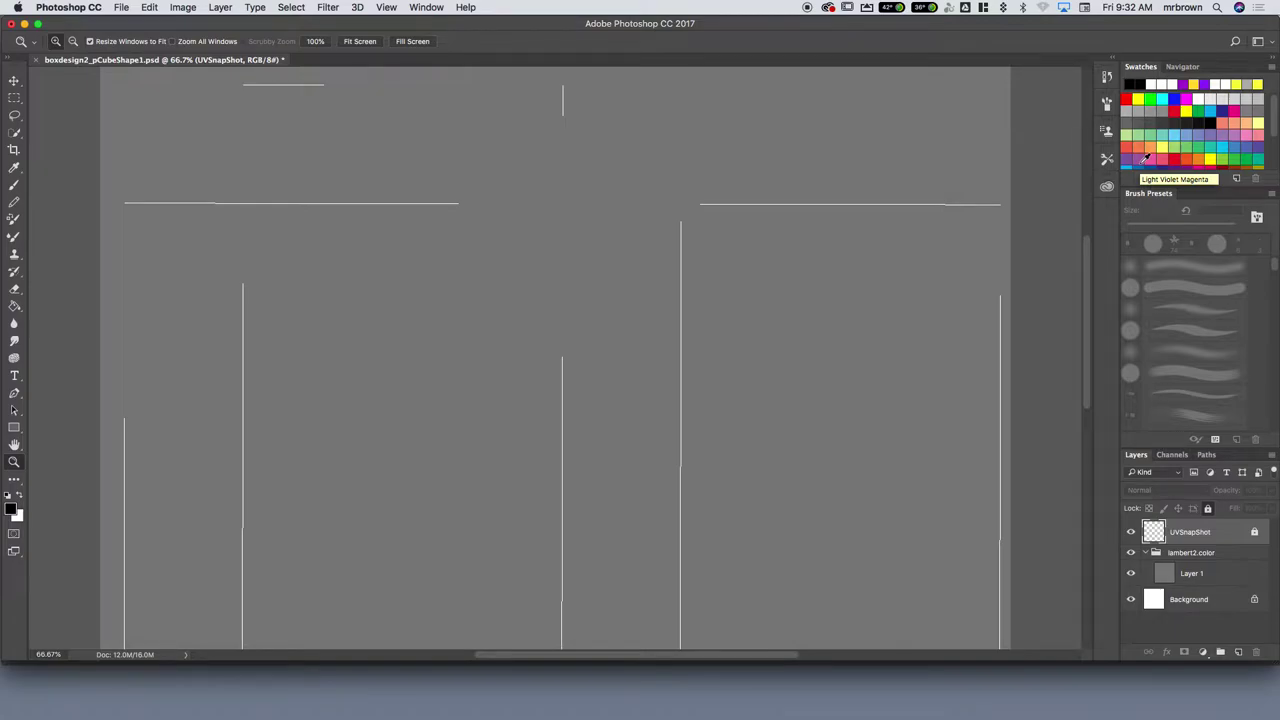
Switch back to Essentials and reset the Essentials layout.
{"action": "left_click", "coordinate": [1271, 44]}
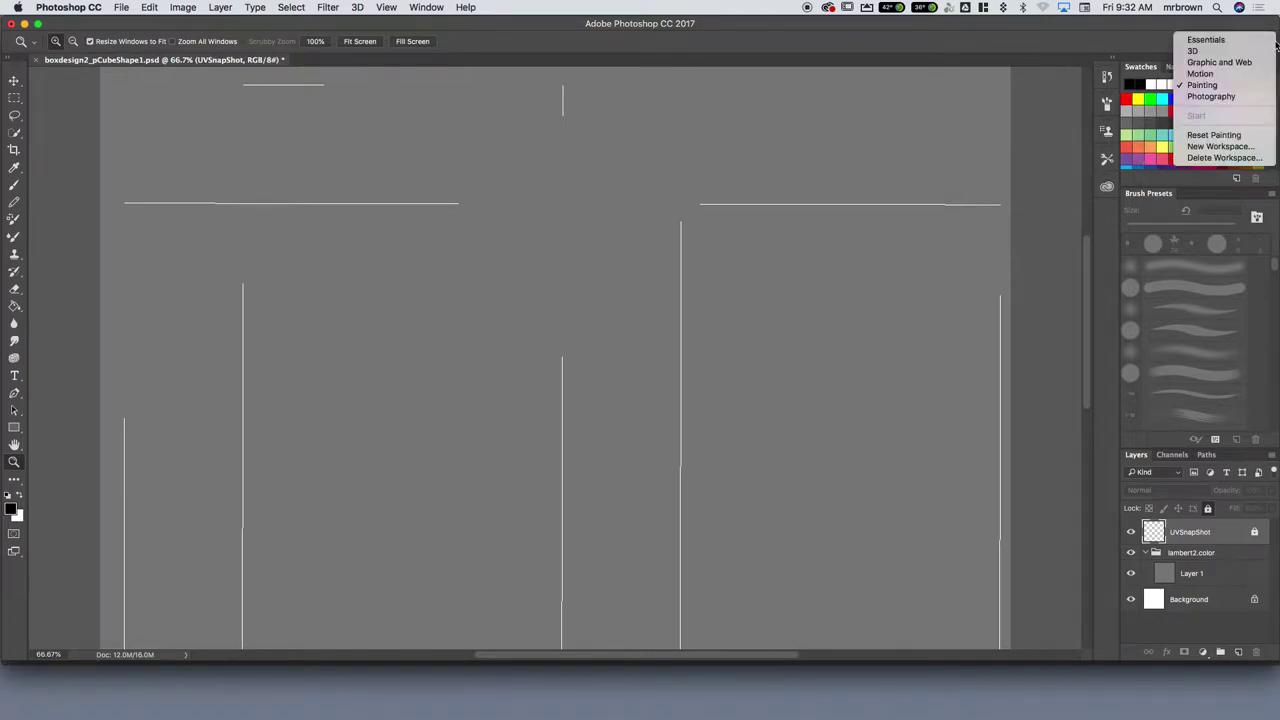
{"action": "left_click", "coordinate": [1262, 40]}
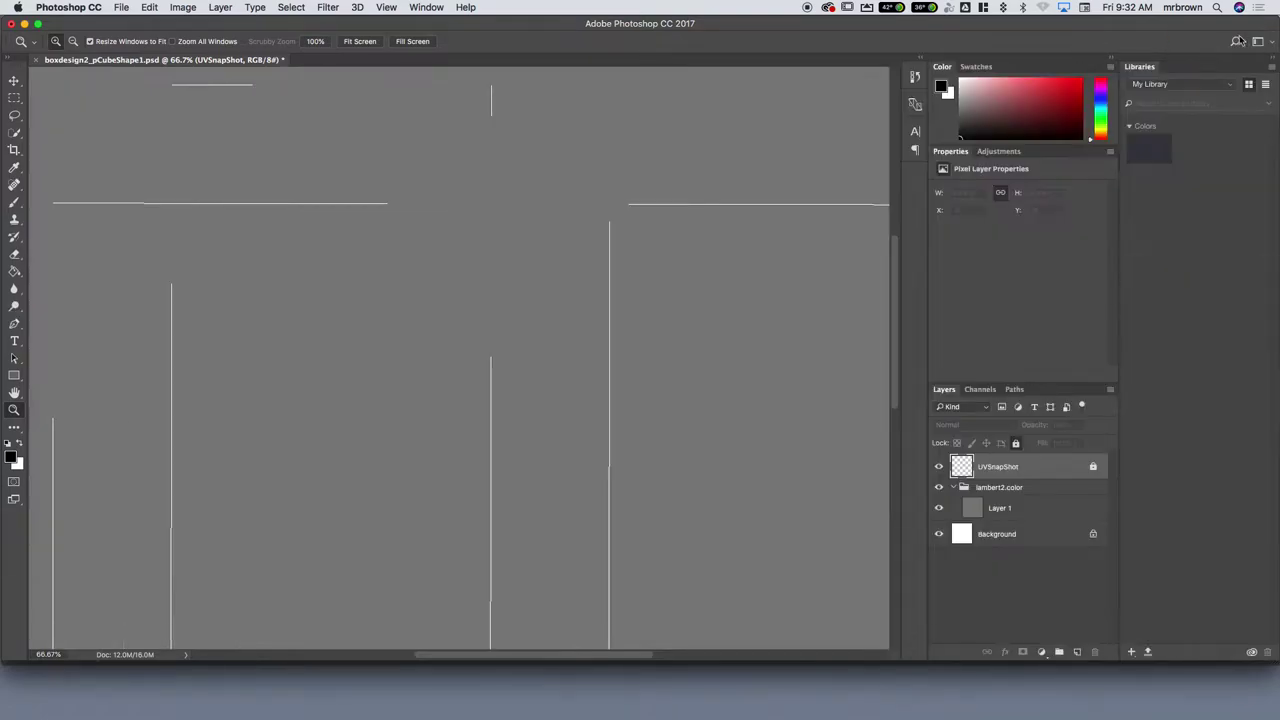
{"action": "left_click", "coordinate": [1270, 44]}
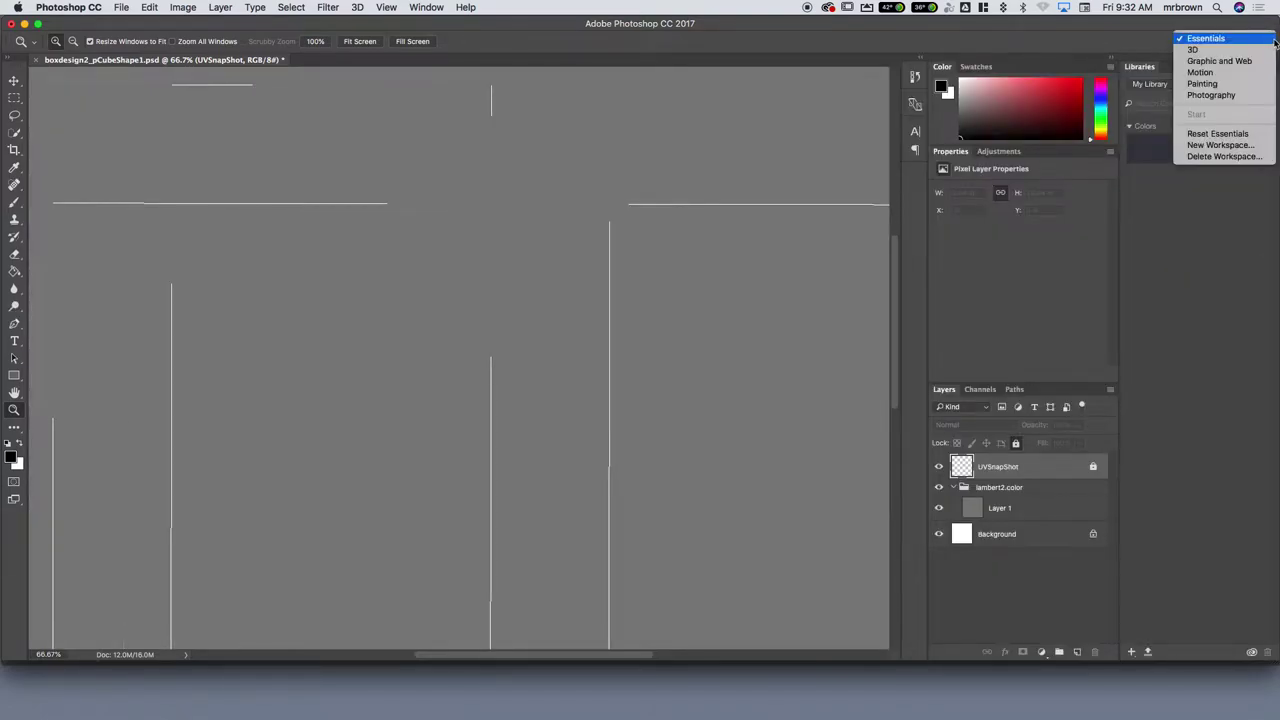
{"action": "left_click", "coordinate": [1253, 133]}
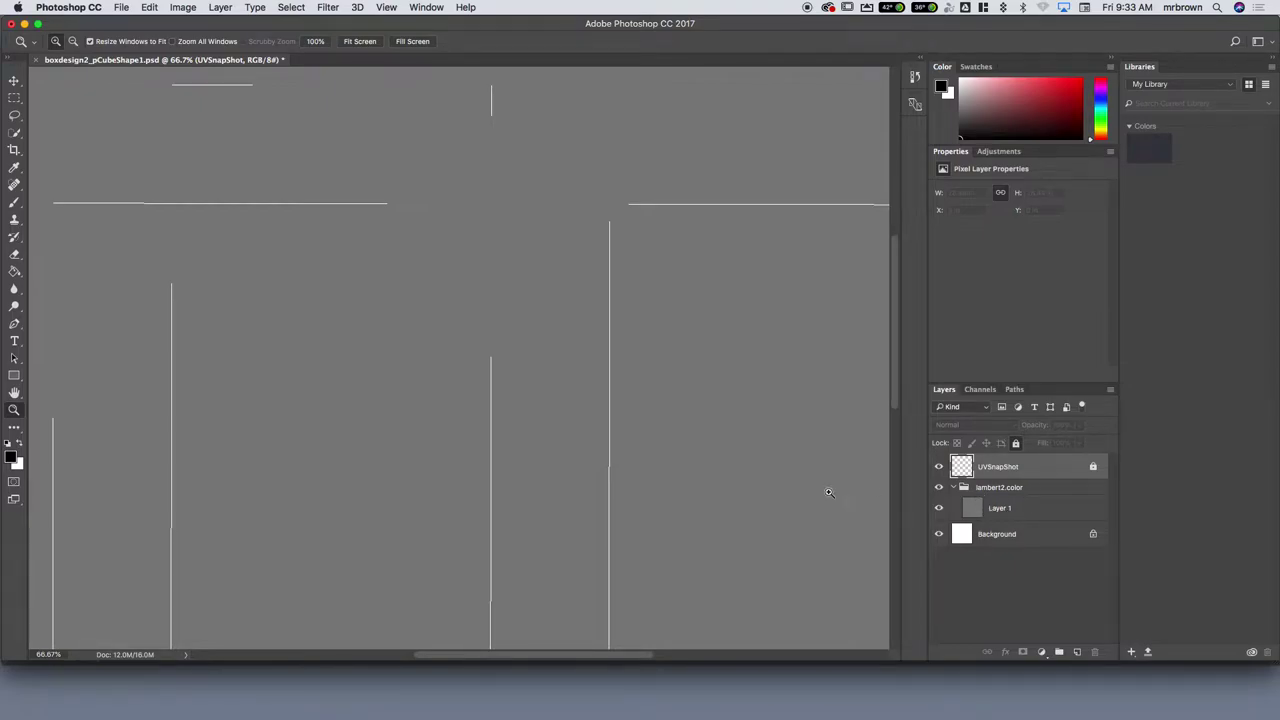
Select the grey full-canvas Layer 1 inside the lambert2.color group.
{"action": "left_click", "coordinate": [1015, 509]}
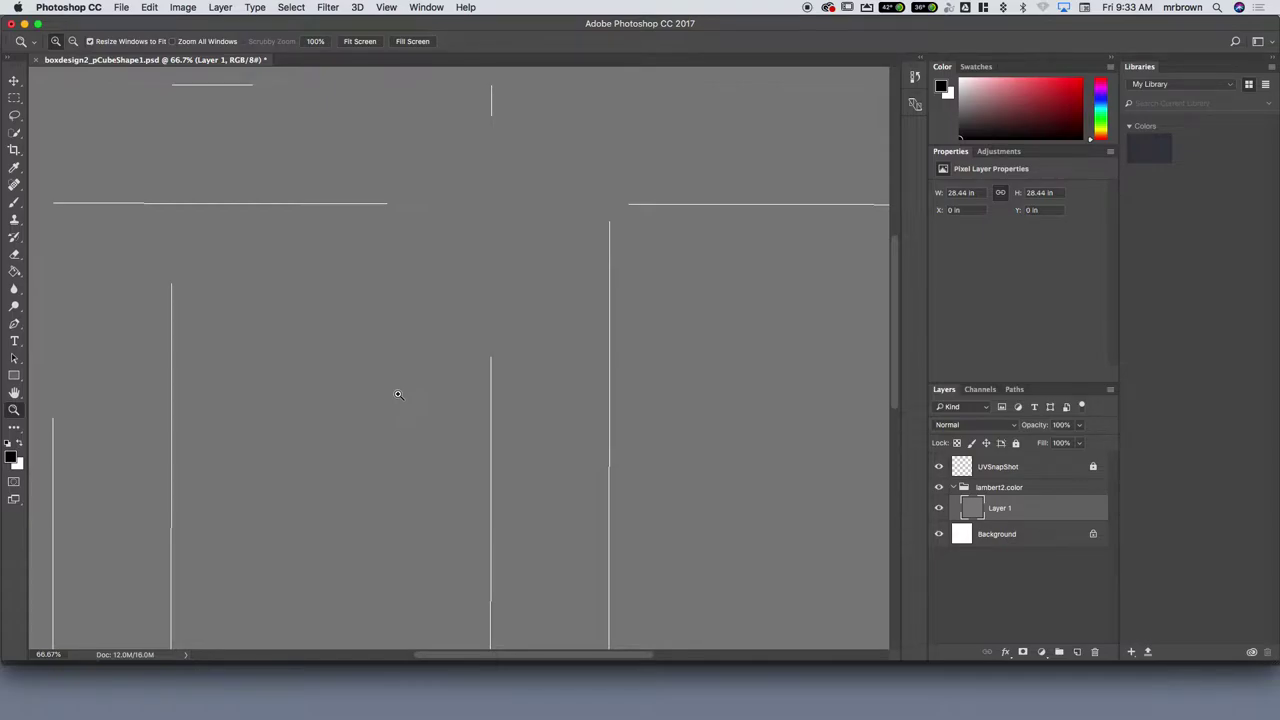
Zoom out to 33.3%, then zoom back in to 50% on the UV layout.
{"action": "left_click", "coordinate": [533, 351], "text": "alt"}
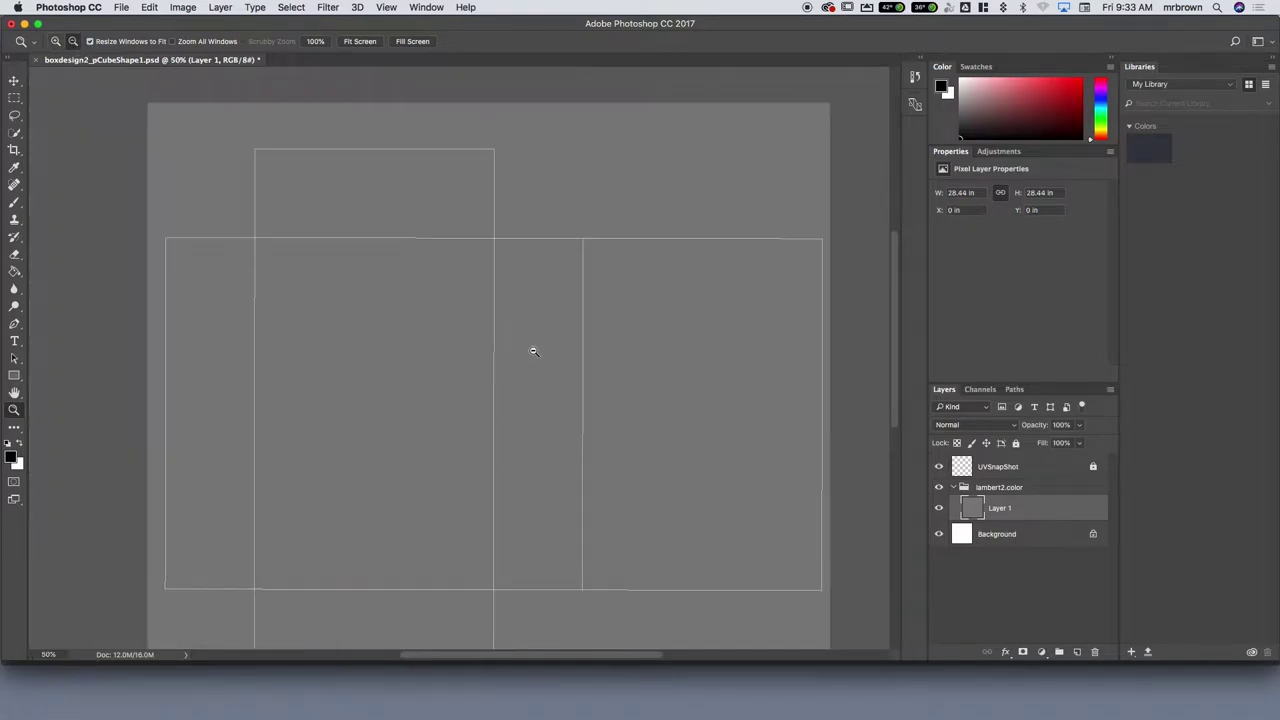
{"action": "left_click", "coordinate": [577, 366], "text": "alt"}
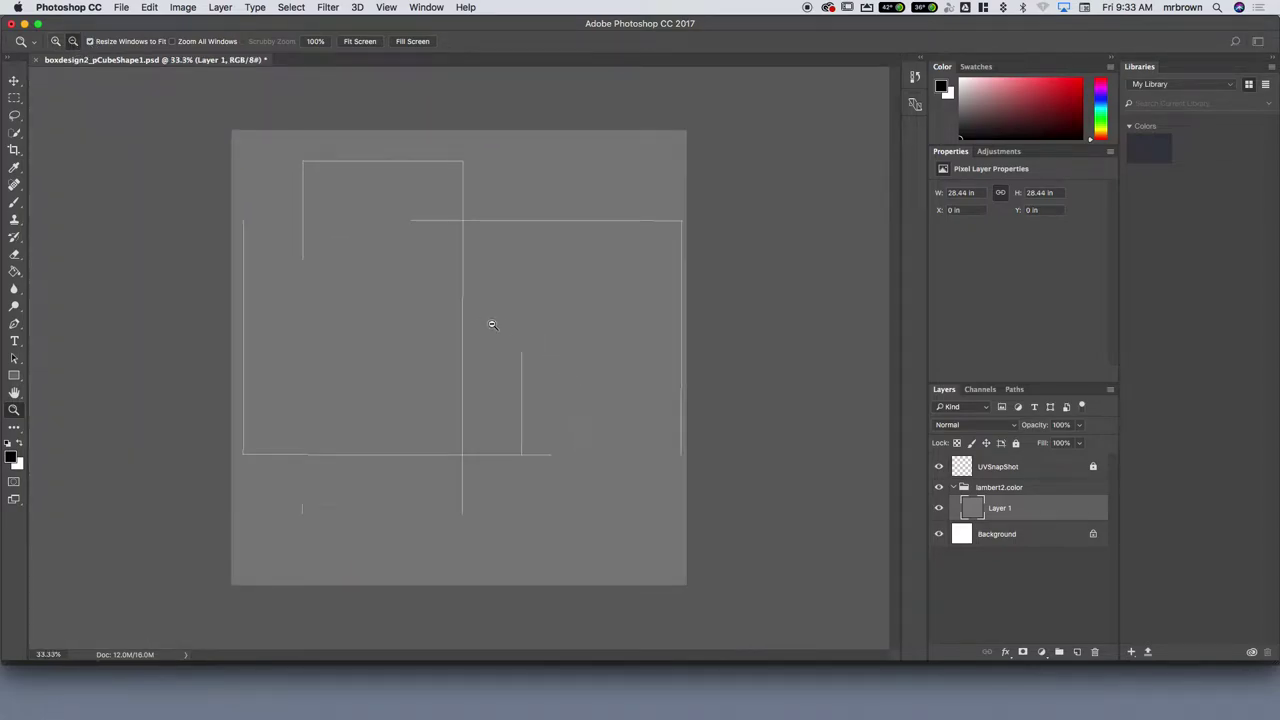
{"action": "left_click", "coordinate": [56, 41]}
{"action": "left_click", "coordinate": [369, 340]}
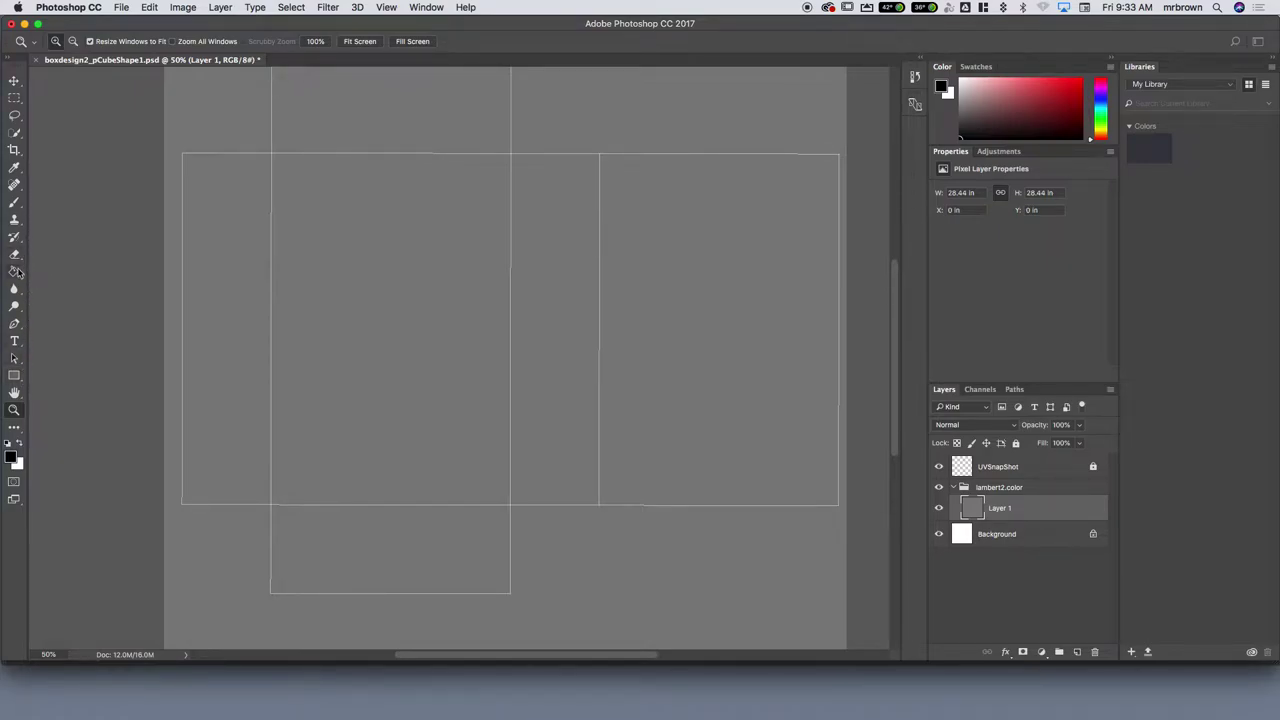
Fill Layer 1 with a black-to-yellow-green gradient, then delete the layer.
{"action": "mouse_move", "coordinate": [15, 270]}
{"action": "left_mouse_down"}
{"action": "mouse_move", "coordinate": [66, 283]}
{"action": "mouse_move", "coordinate": [72, 270]}
{"action": "left_mouse_up"}
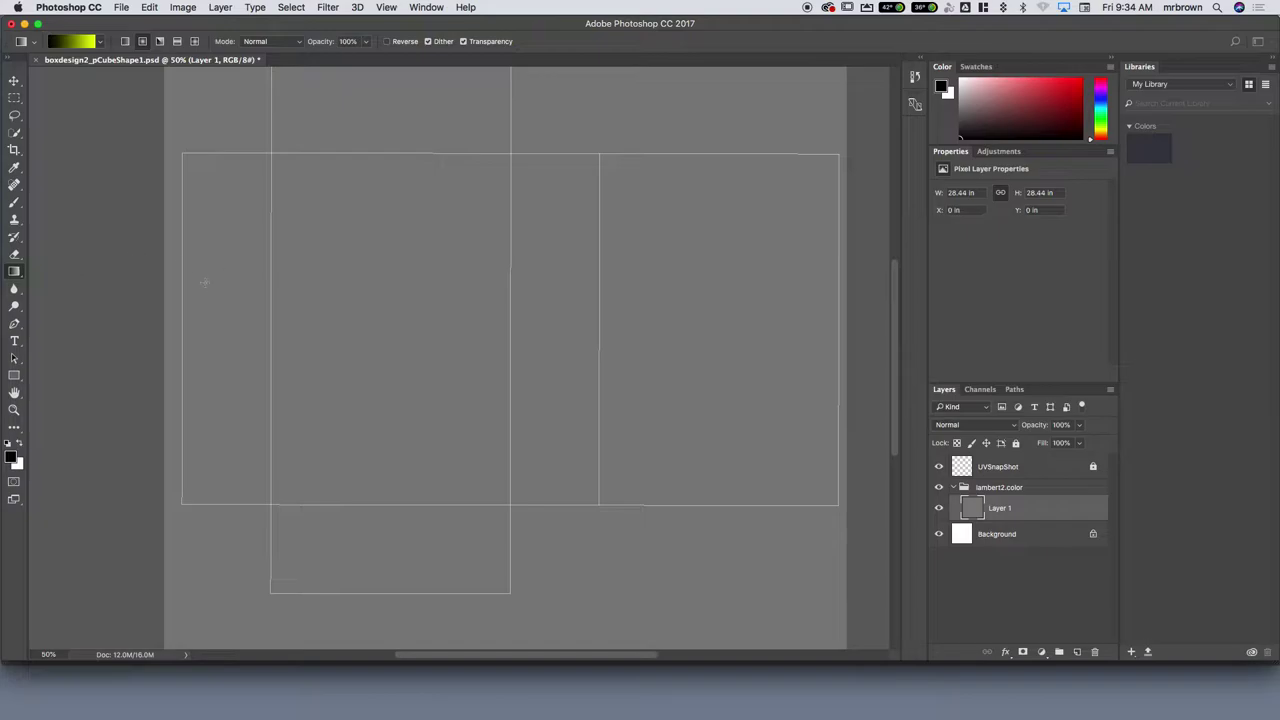
{"action": "left_click_drag", "start_coordinate": [201, 281], "coordinate": [893, 267]}
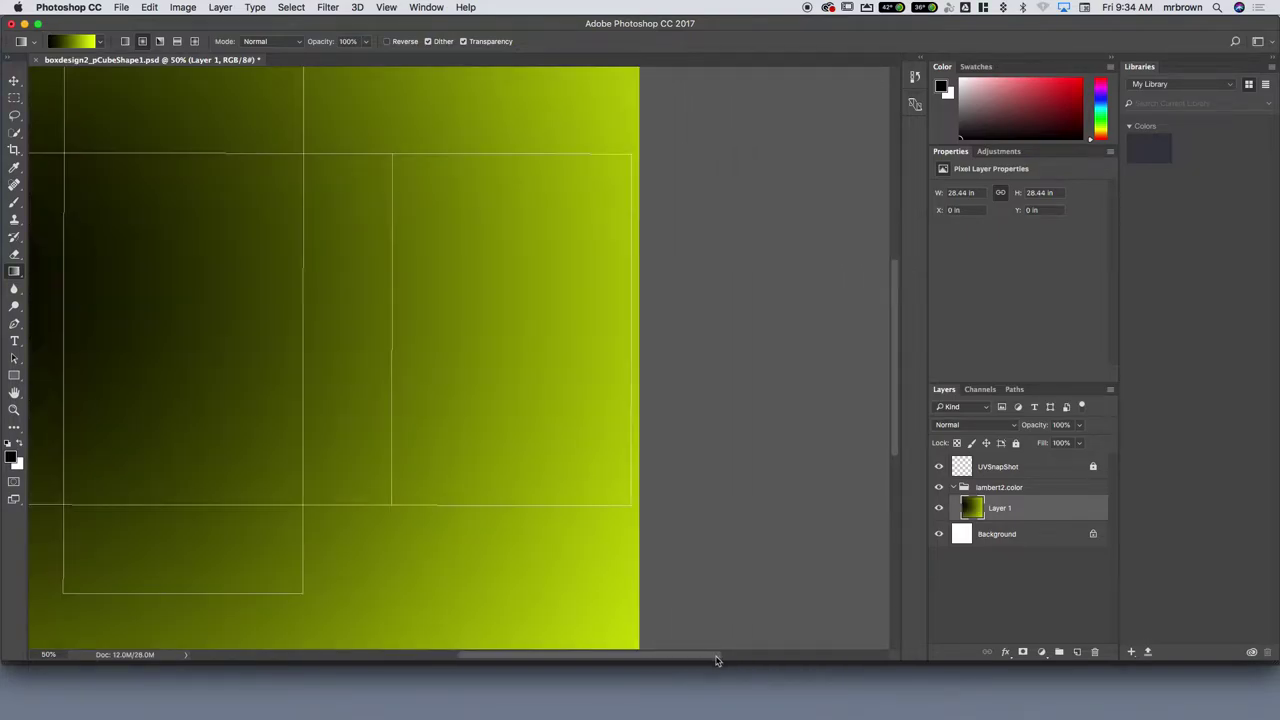
{"action": "left_click_drag", "start_coordinate": [716, 660], "coordinate": [591, 655]}
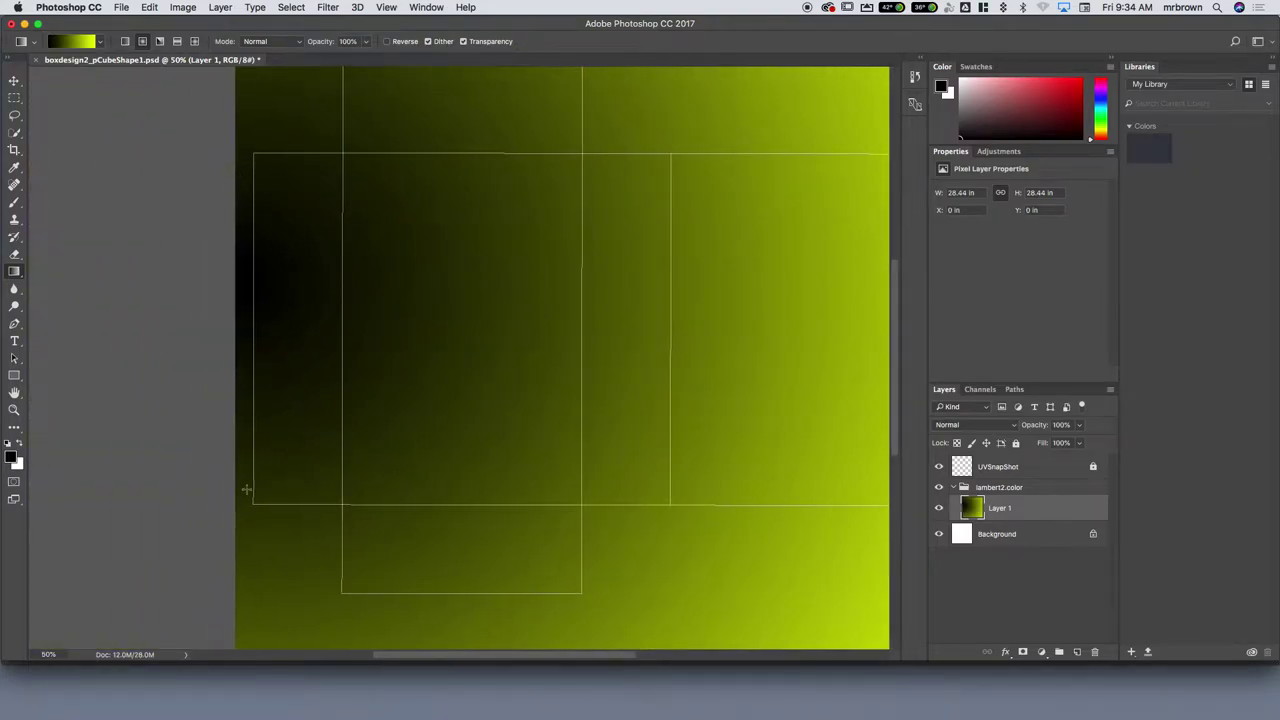
{"action": "left_click_drag", "start_coordinate": [511, 656], "coordinate": [543, 246]}
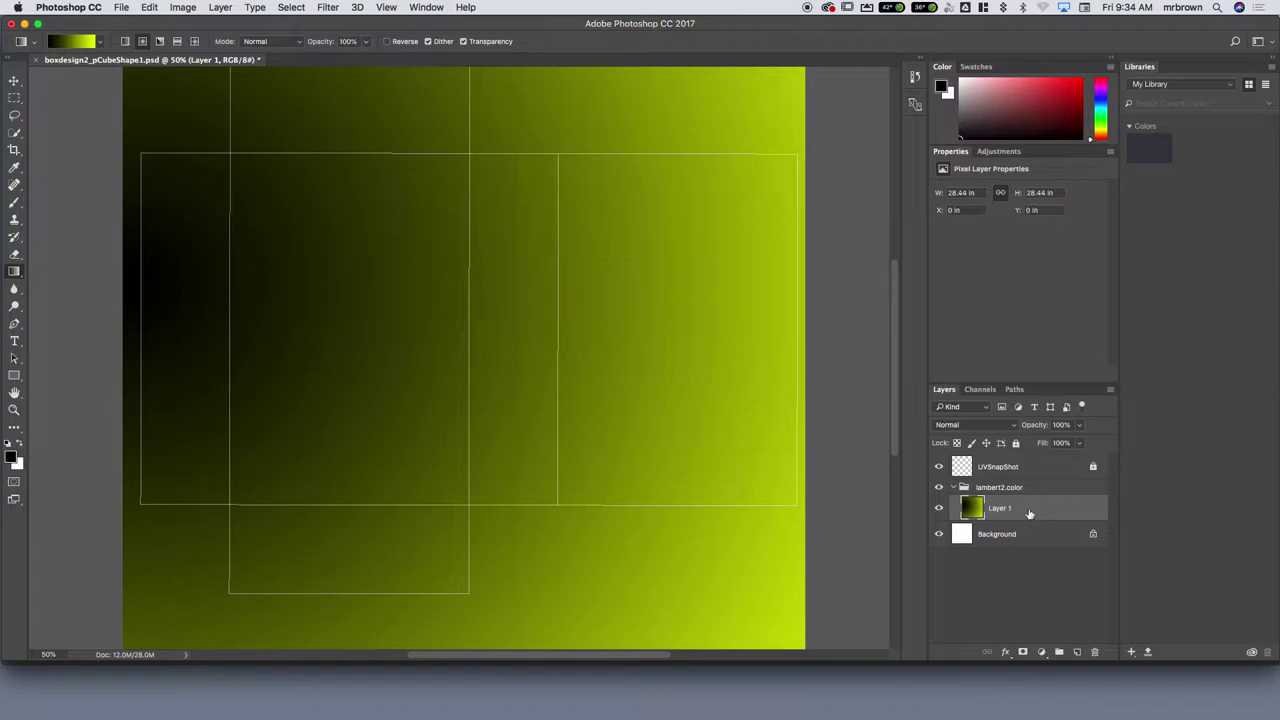
{"action": "left_click_drag", "start_coordinate": [1030, 513], "coordinate": [1094, 651]}
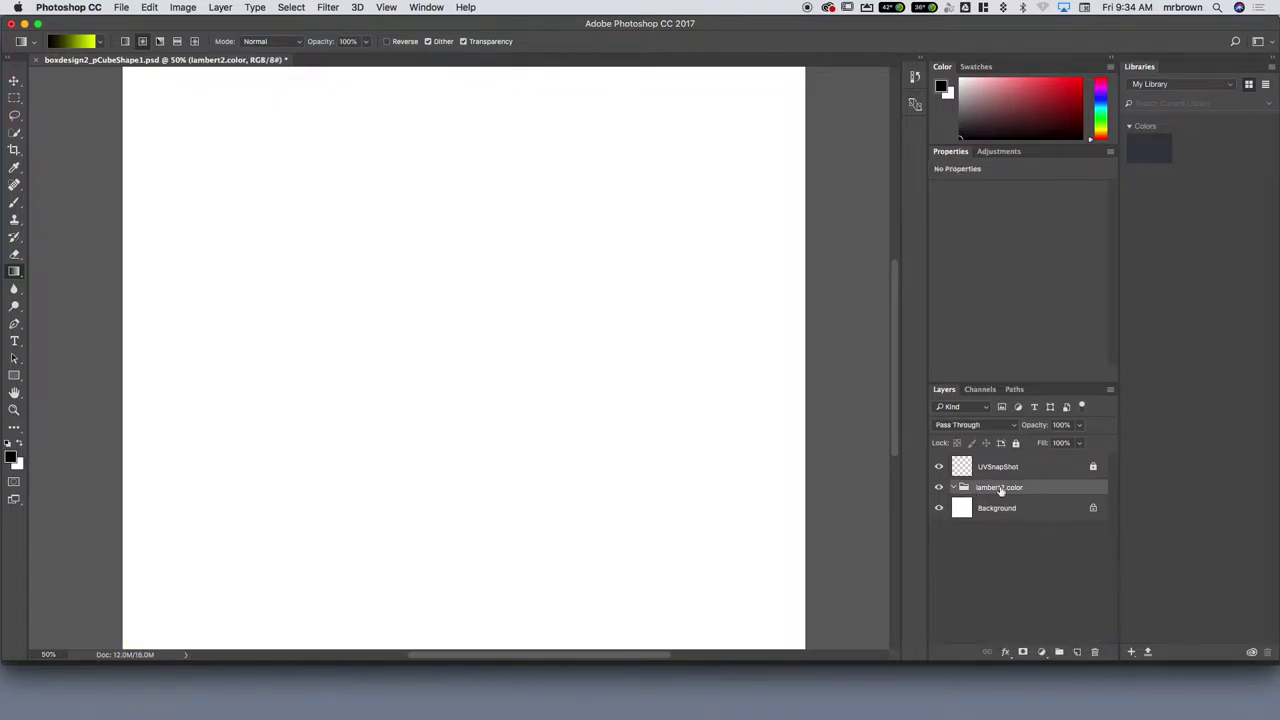
Add a new empty Layer 1 in lambert2.color and show the Gradient tool's grouped tools.
{"action": "left_click", "coordinate": [1076, 652]}
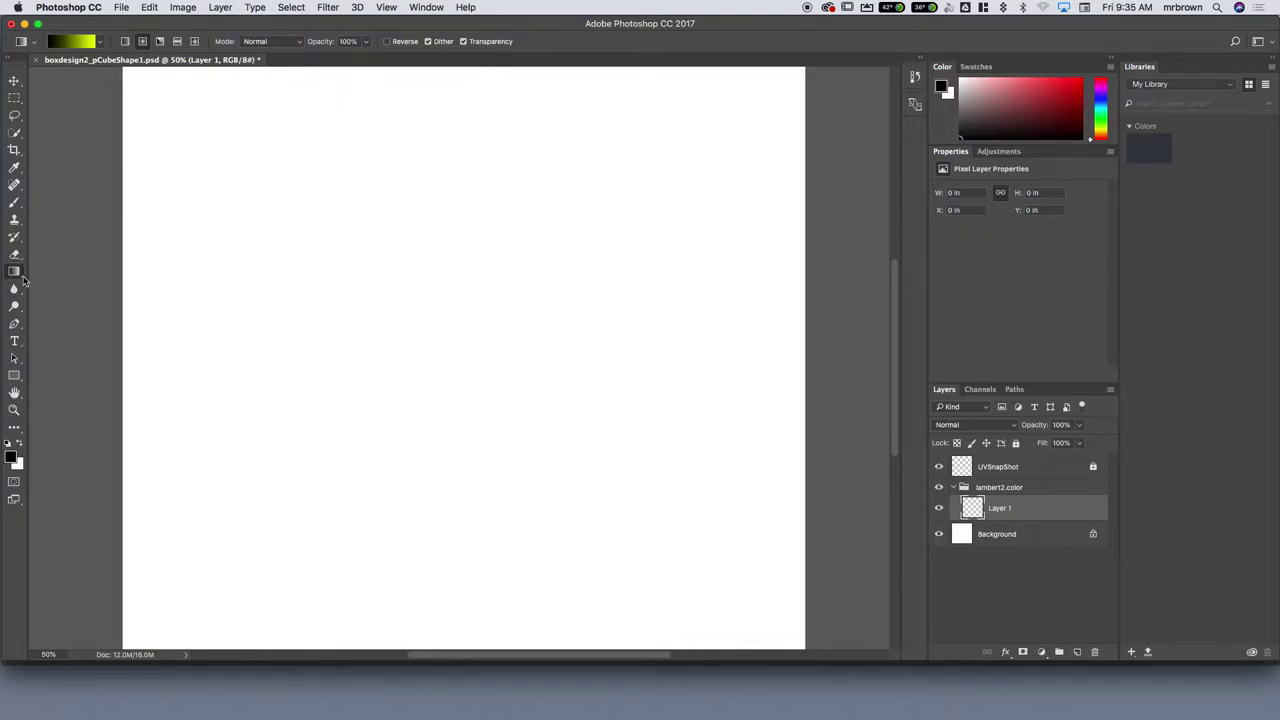
{"action": "right_click", "coordinate": [22, 279]}
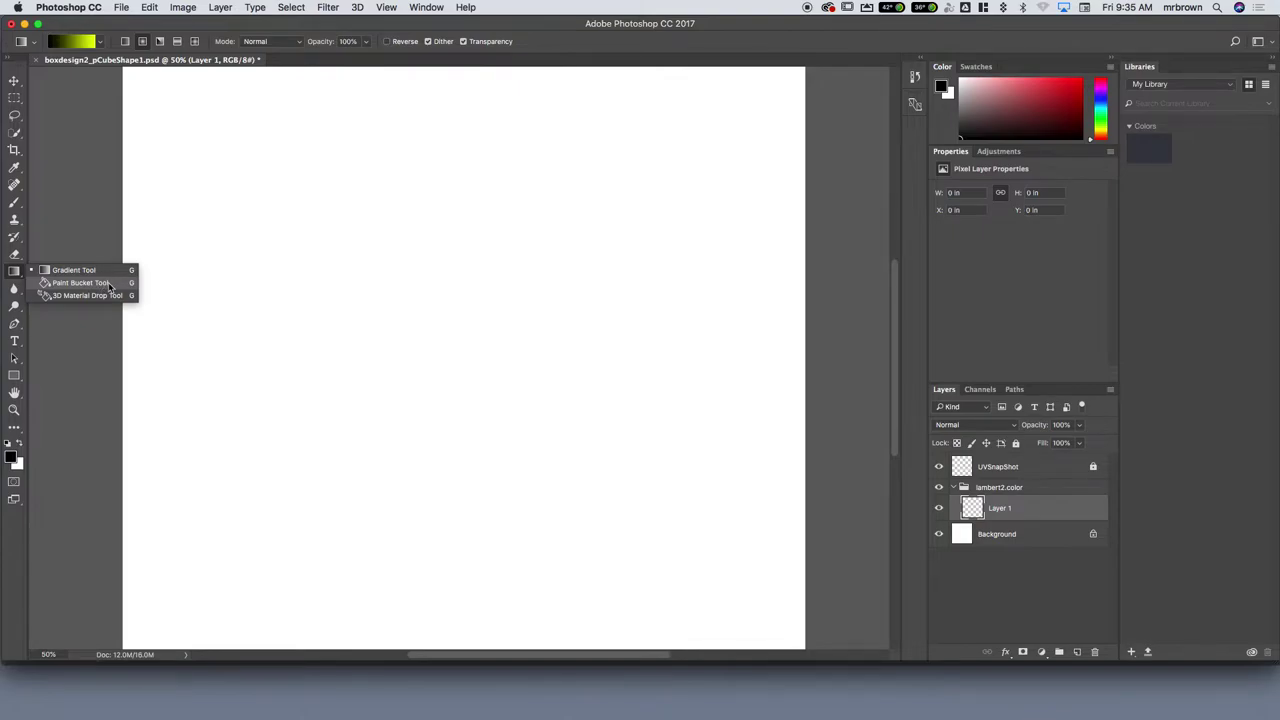
Fill Layer 1 black with the Paint Bucket, then shift the foreground hue to yellow.
{"action": "left_click", "coordinate": [82, 283]}
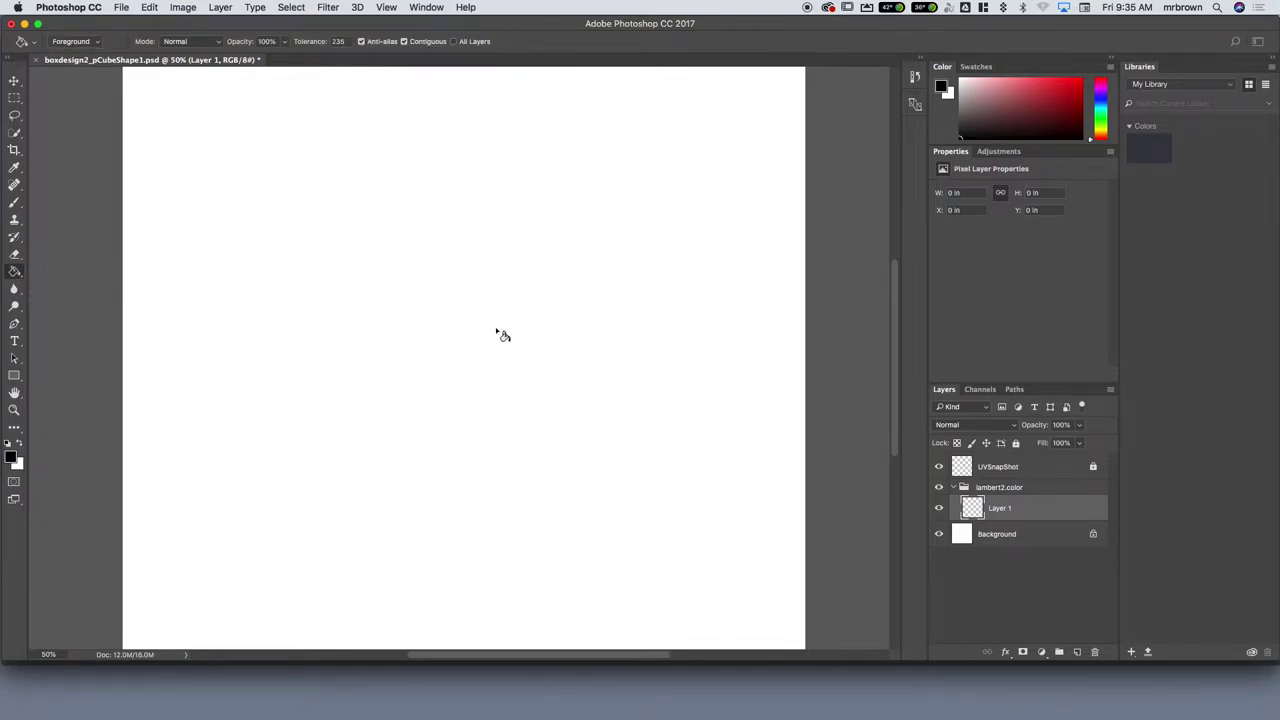
{"action": "left_click", "coordinate": [503, 335]}
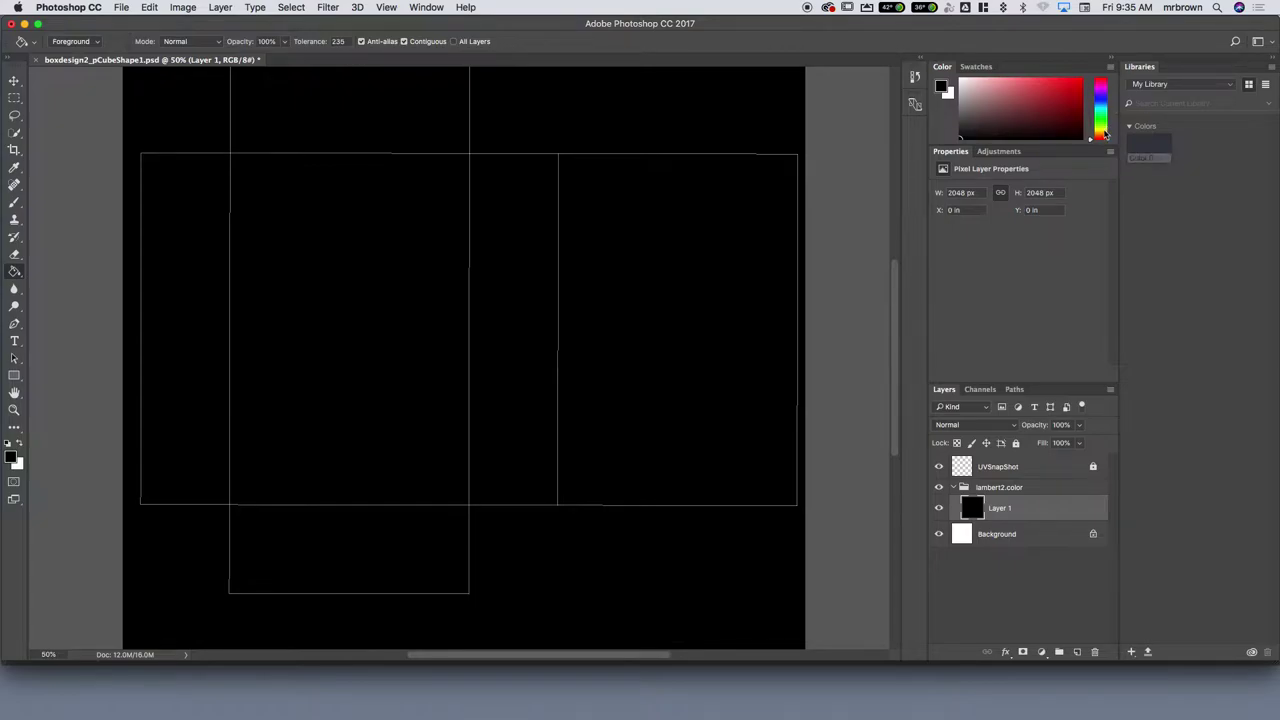
{"action": "mouse_move", "coordinate": [1101, 138]}
{"action": "left_mouse_down"}
{"action": "mouse_move", "coordinate": [1101, 118]}
{"action": "mouse_move", "coordinate": [1079, 112]}
{"action": "mouse_move", "coordinate": [1081, 88]}
{"action": "left_mouse_up"}
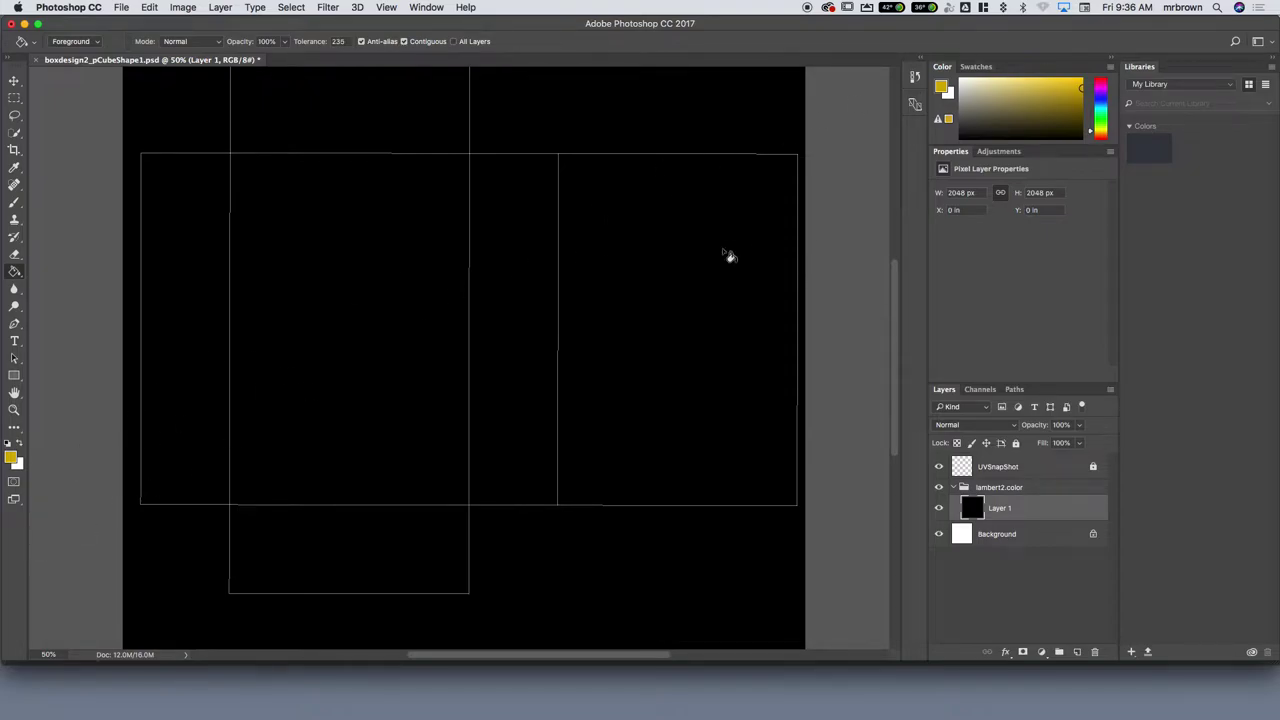
Confirm the yellow as the foreground colour in the Color Picker.
{"action": "left_click", "coordinate": [942, 88]}
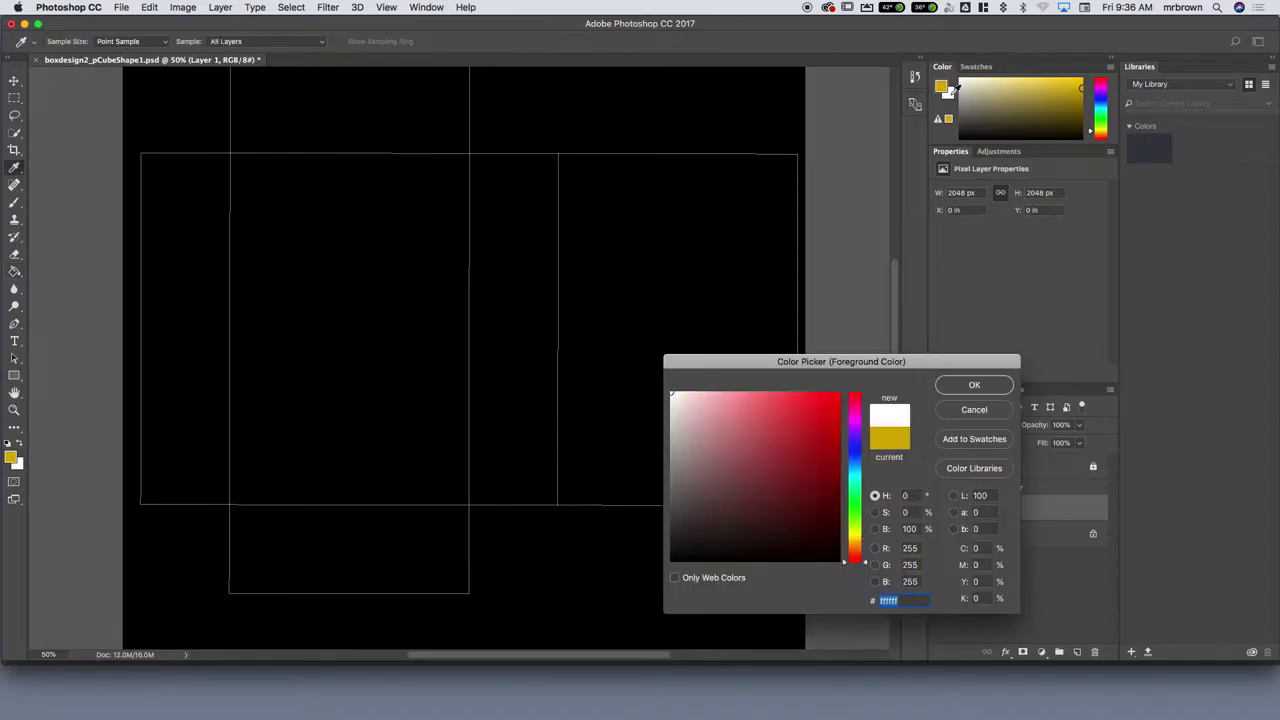
{"action": "left_click", "coordinate": [944, 86]}
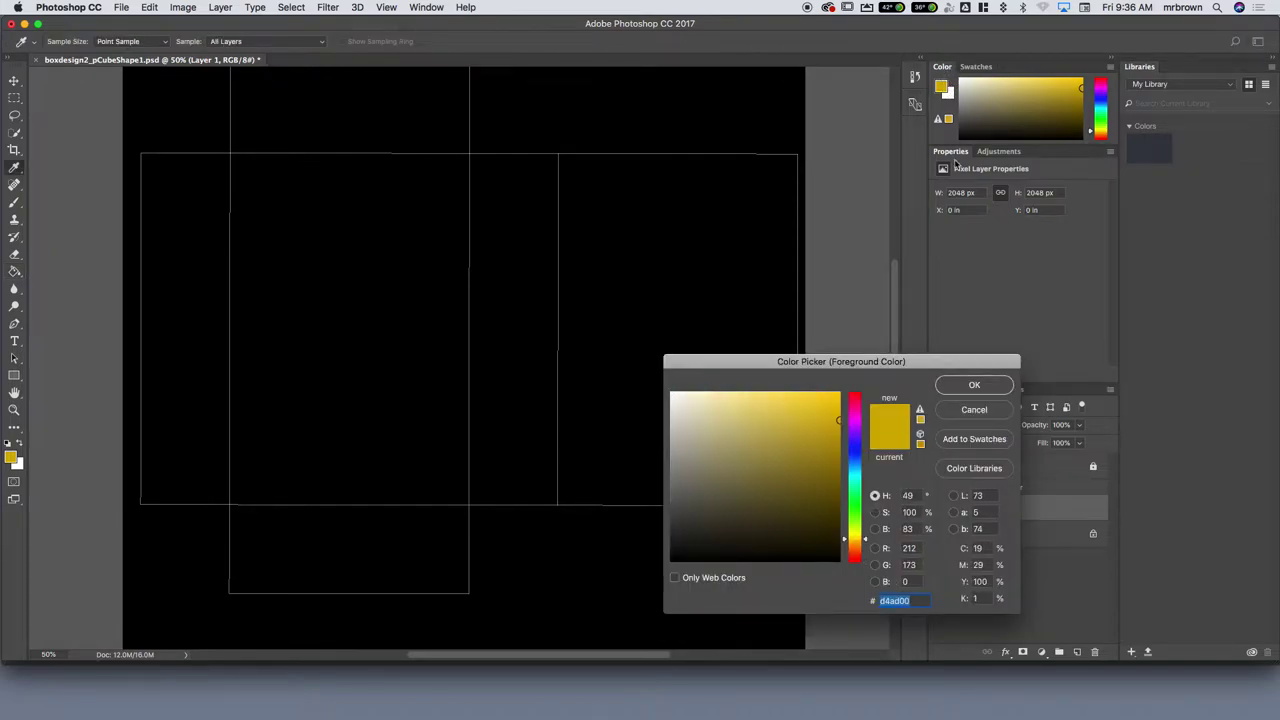
{"action": "left_click", "coordinate": [970, 409]}
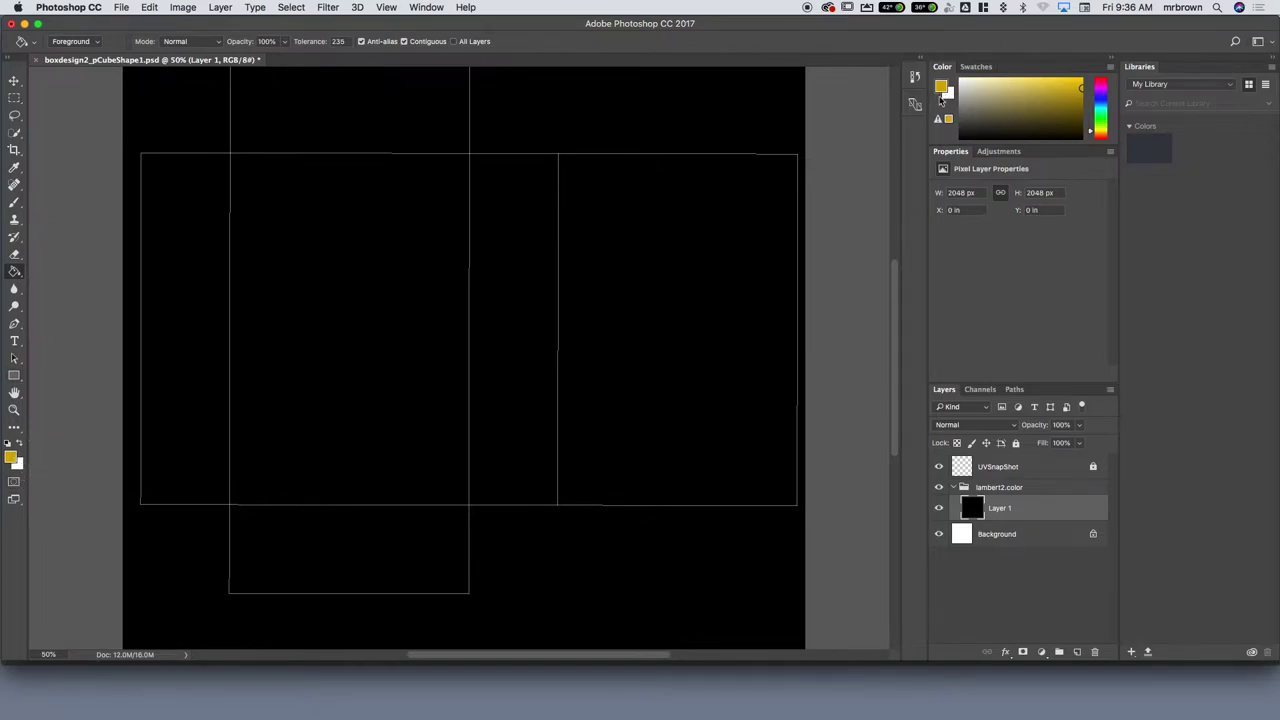
Mix a dark chocolate brown, hex 432100, in the Color Picker.
{"action": "left_click", "coordinate": [12, 458]}
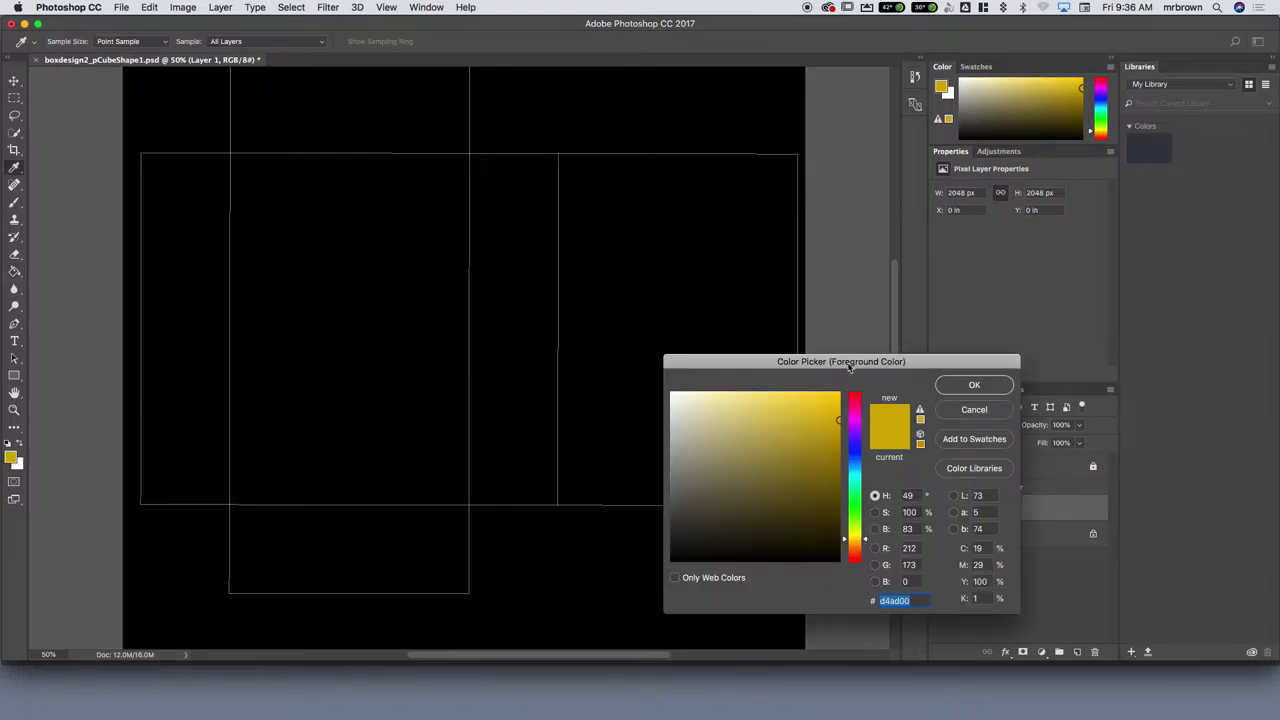
{"action": "left_click", "coordinate": [736, 240]}
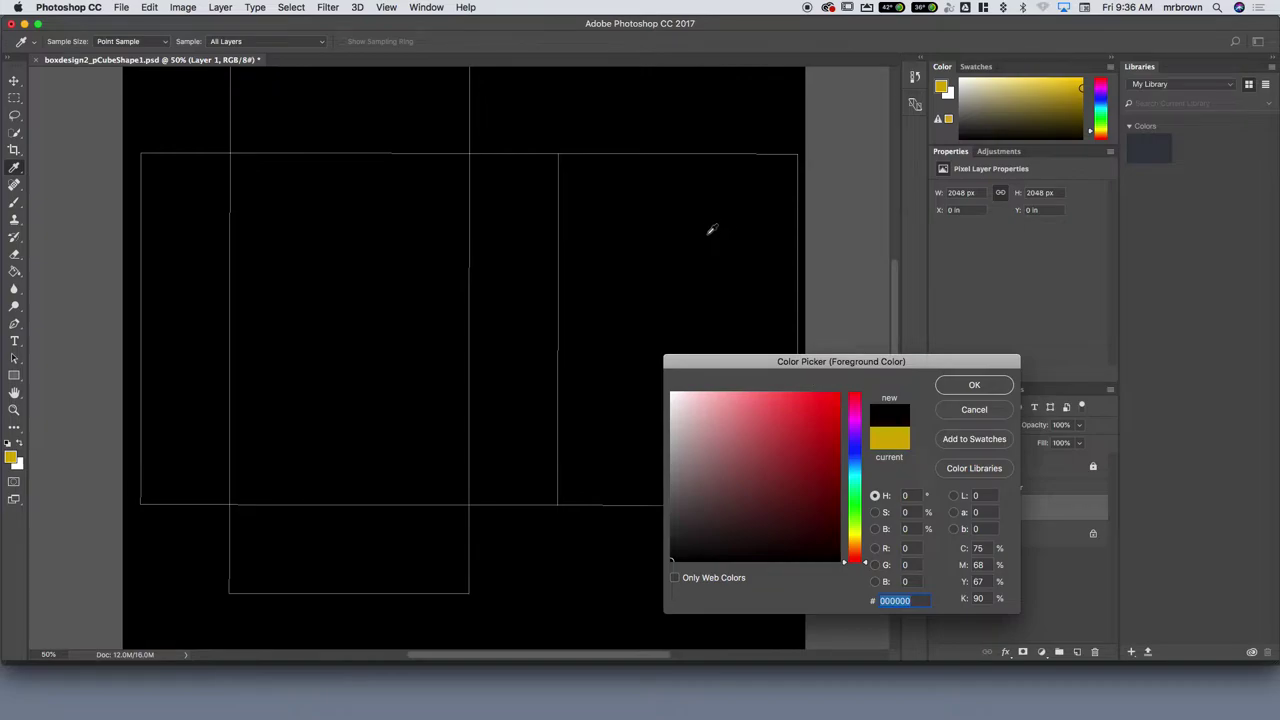
{"action": "left_click", "coordinate": [857, 560]}
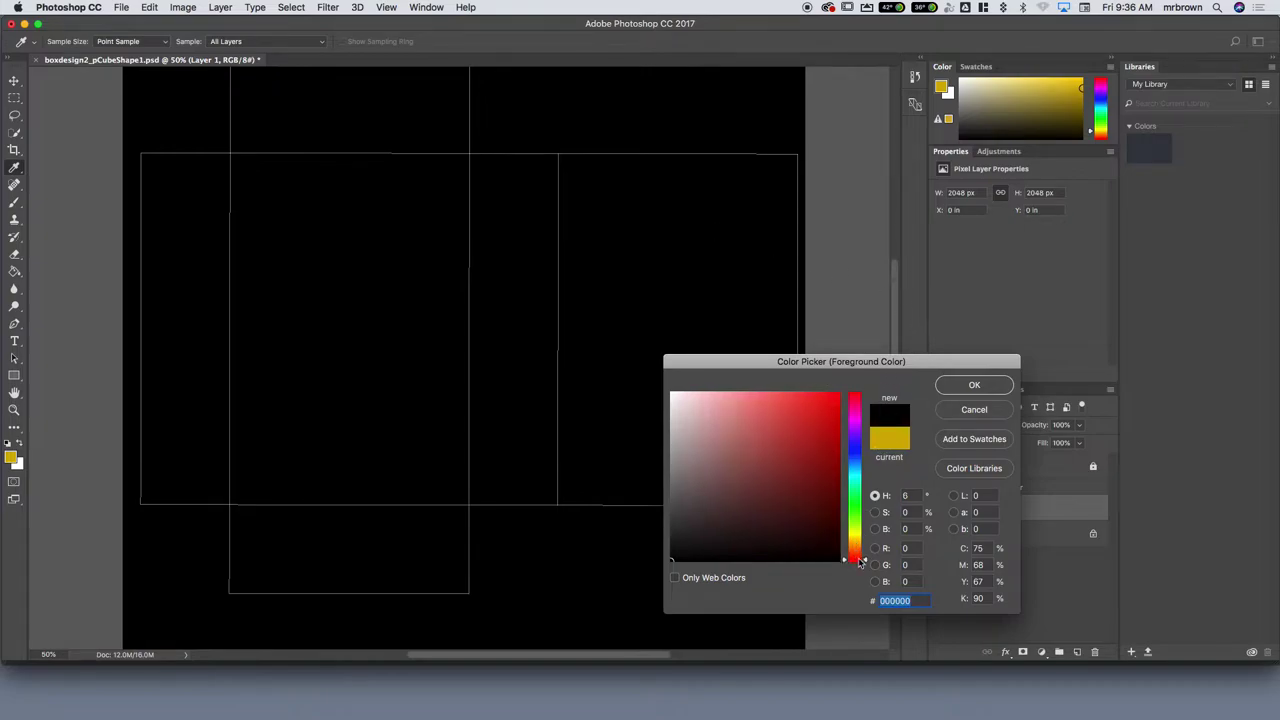
{"action": "left_click_drag", "start_coordinate": [858, 562], "coordinate": [859, 530]}
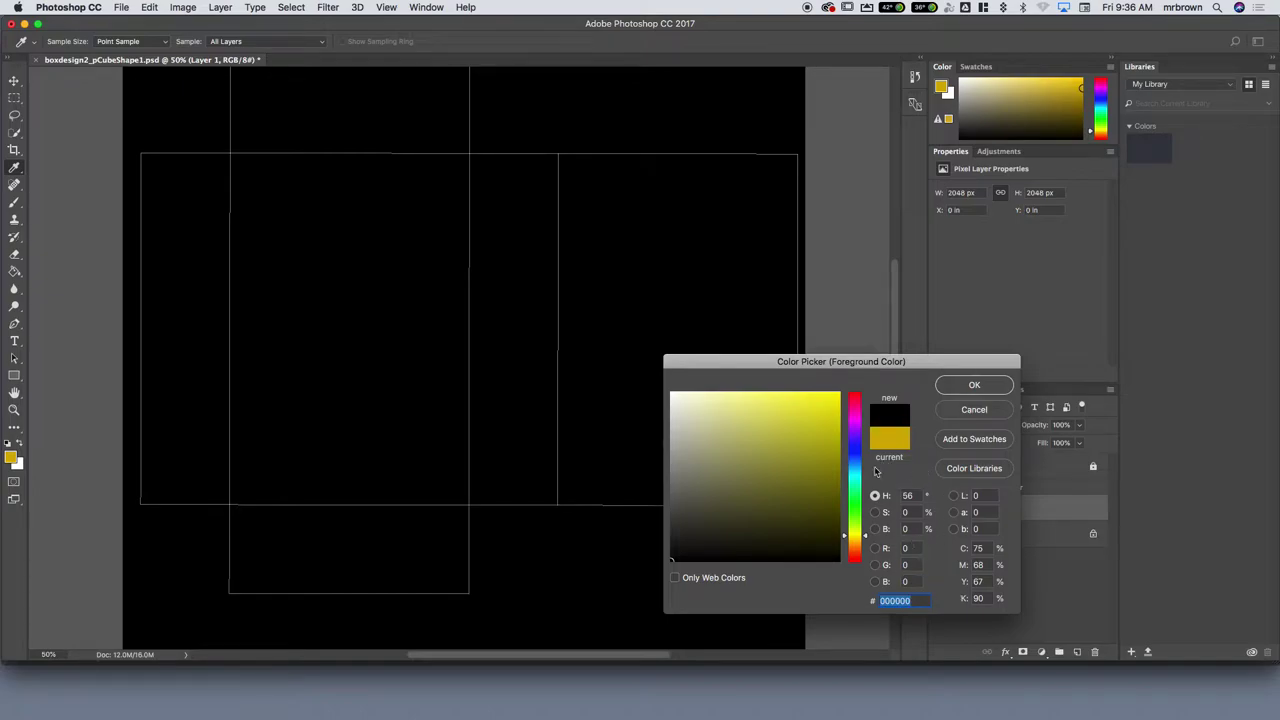
{"action": "left_click_drag", "start_coordinate": [860, 537], "coordinate": [861, 545]}
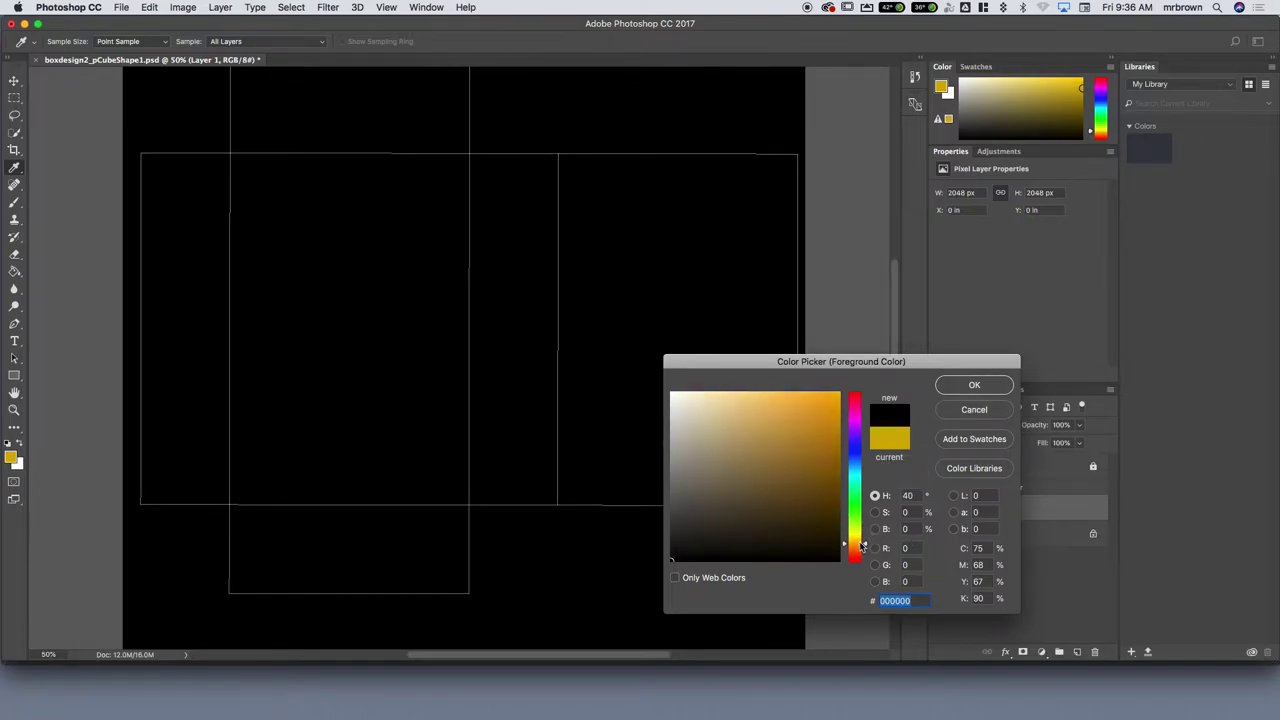
{"action": "mouse_move", "coordinate": [823, 465]}
{"action": "left_mouse_down"}
{"action": "mouse_move", "coordinate": [837, 420]}
{"action": "mouse_move", "coordinate": [838, 506]}
{"action": "mouse_move", "coordinate": [829, 451]}
{"action": "mouse_move", "coordinate": [698, 519]}
{"action": "mouse_move", "coordinate": [835, 478]}
{"action": "mouse_move", "coordinate": [836, 508]}
{"action": "mouse_move", "coordinate": [866, 550]}
{"action": "left_mouse_up"}
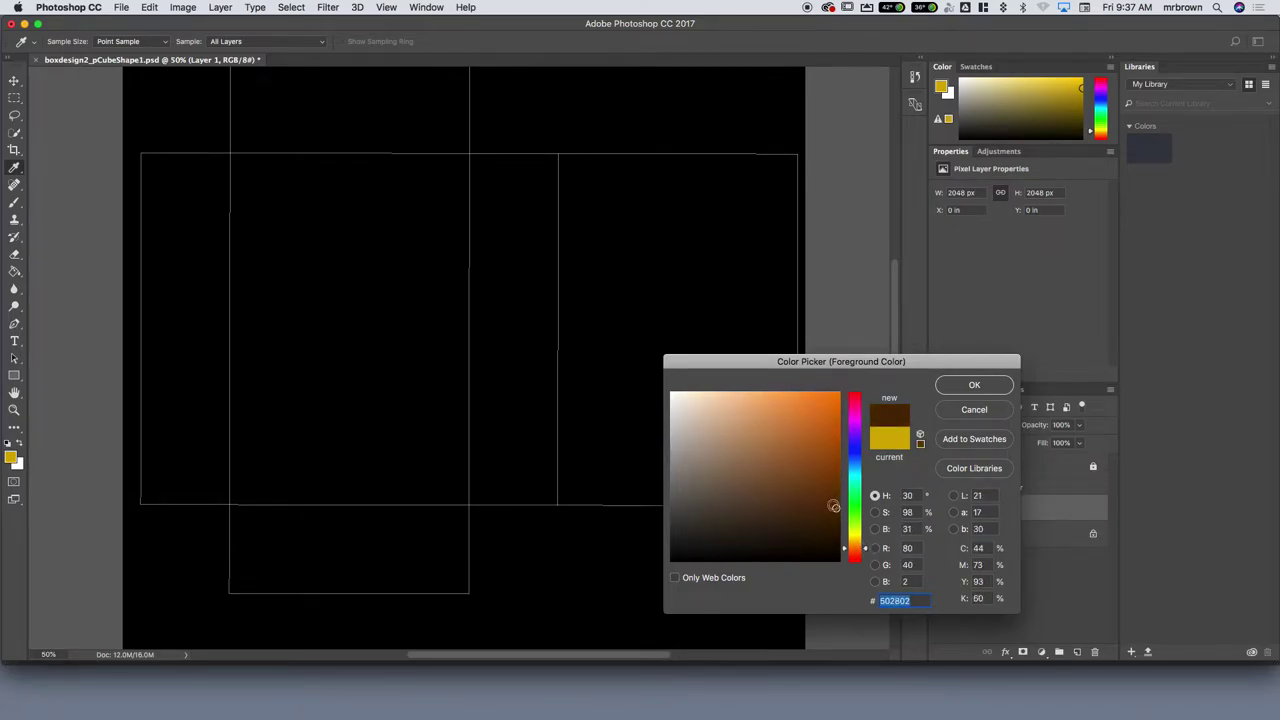
{"action": "left_click_drag", "start_coordinate": [837, 504], "coordinate": [838, 517]}
Fill Layer 1 with the dark brown using the Paint Bucket, then switch to Google Chrome.
{"action": "left_click", "coordinate": [964, 386]}
{"action": "key", "text": "g"}
{"action": "left_click", "coordinate": [764, 427]}
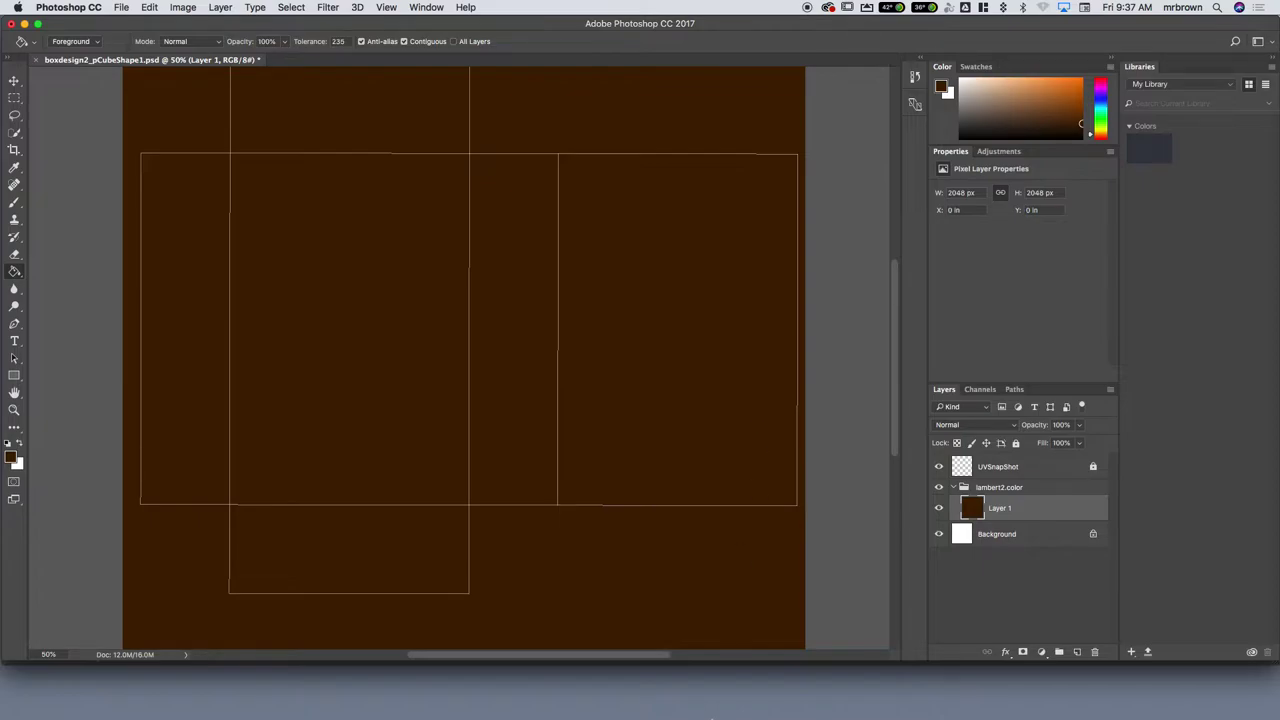
{"action": "mouse_move", "coordinate": [705, 716]}
{"action": "left_click", "coordinate": [580, 692]}
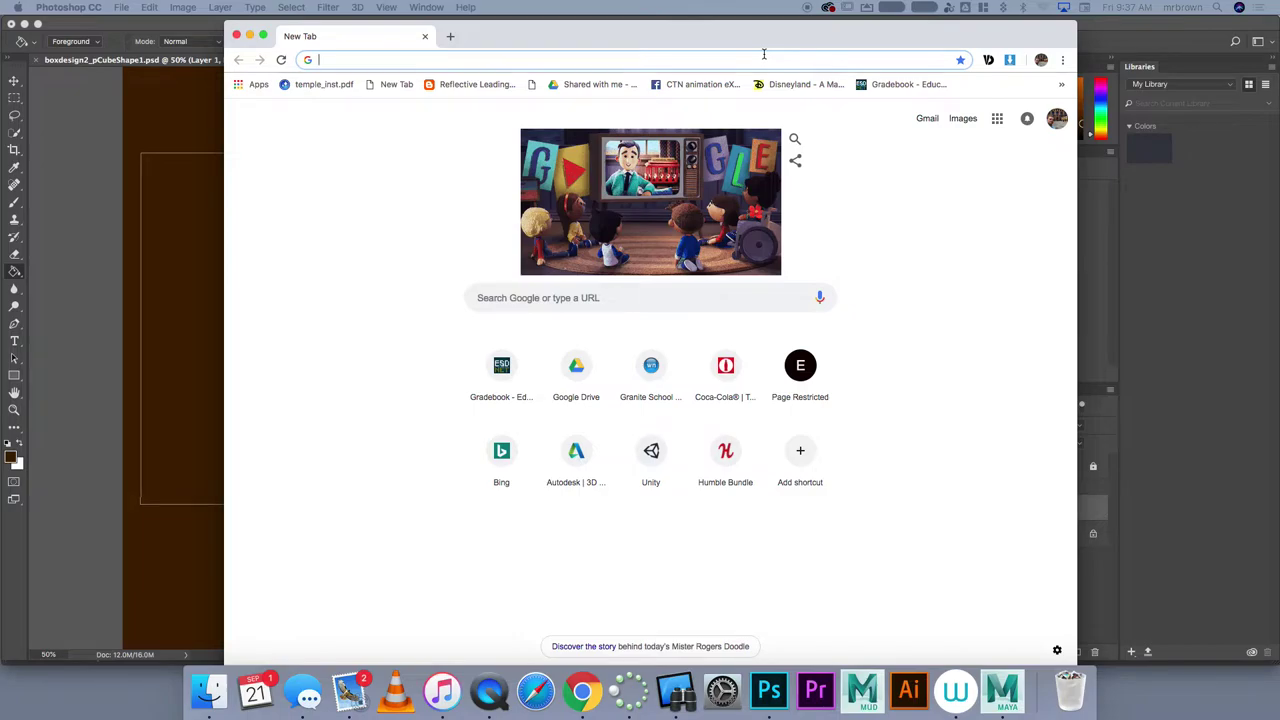
Load dafont.com and scroll the homepage to its font categories and Recently added list.
{"action": "type", "text": "dafont.com"}
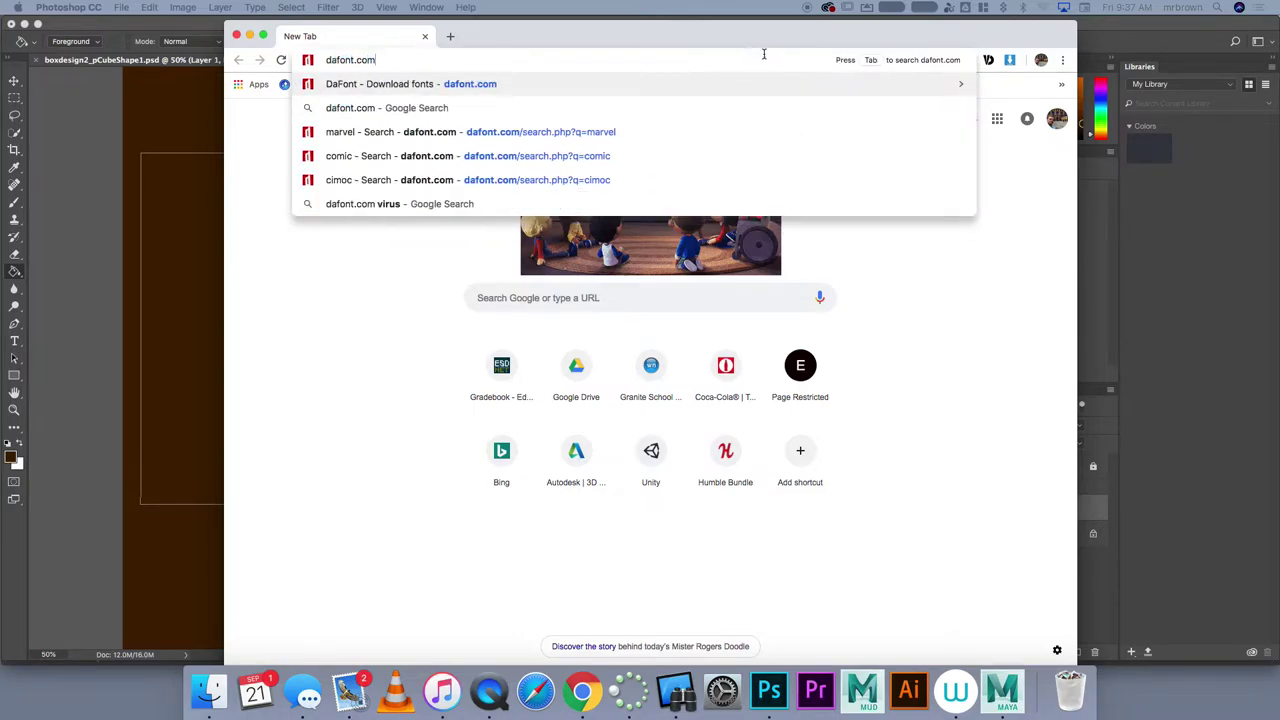
{"action": "key", "text": "Return"}
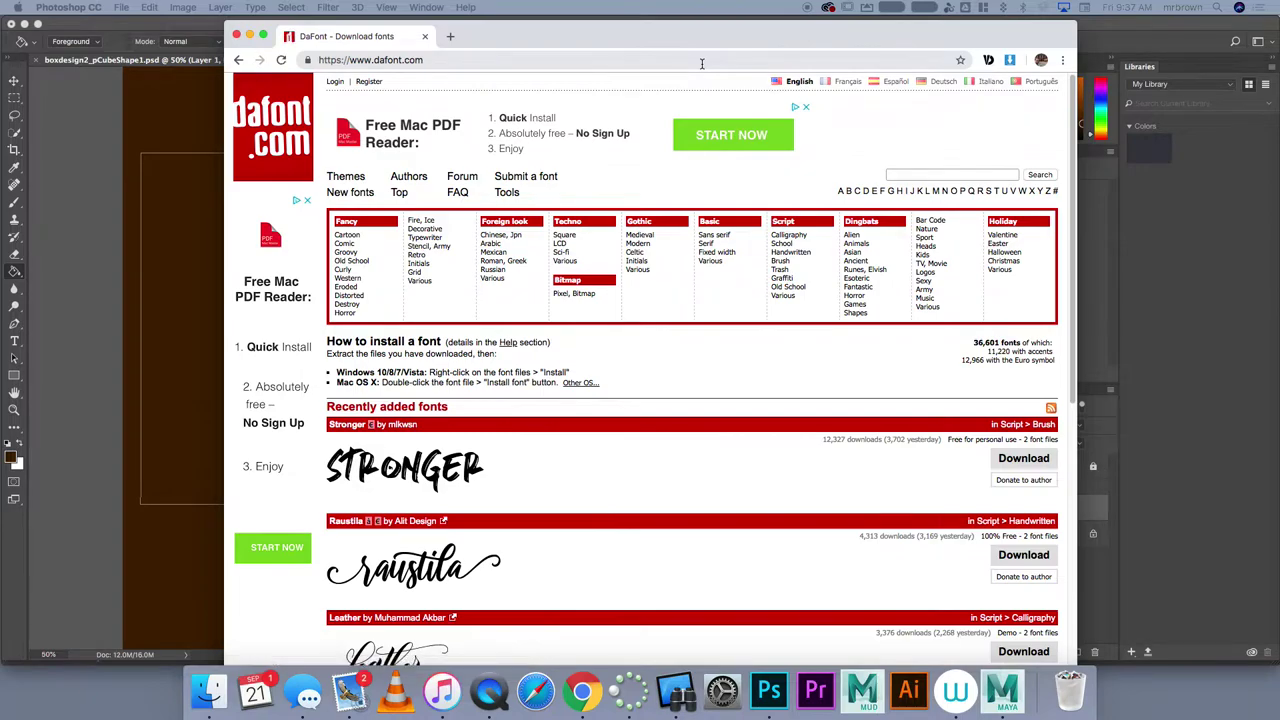
{"action": "left_click_drag", "start_coordinate": [1071, 216], "coordinate": [1077, 381]}
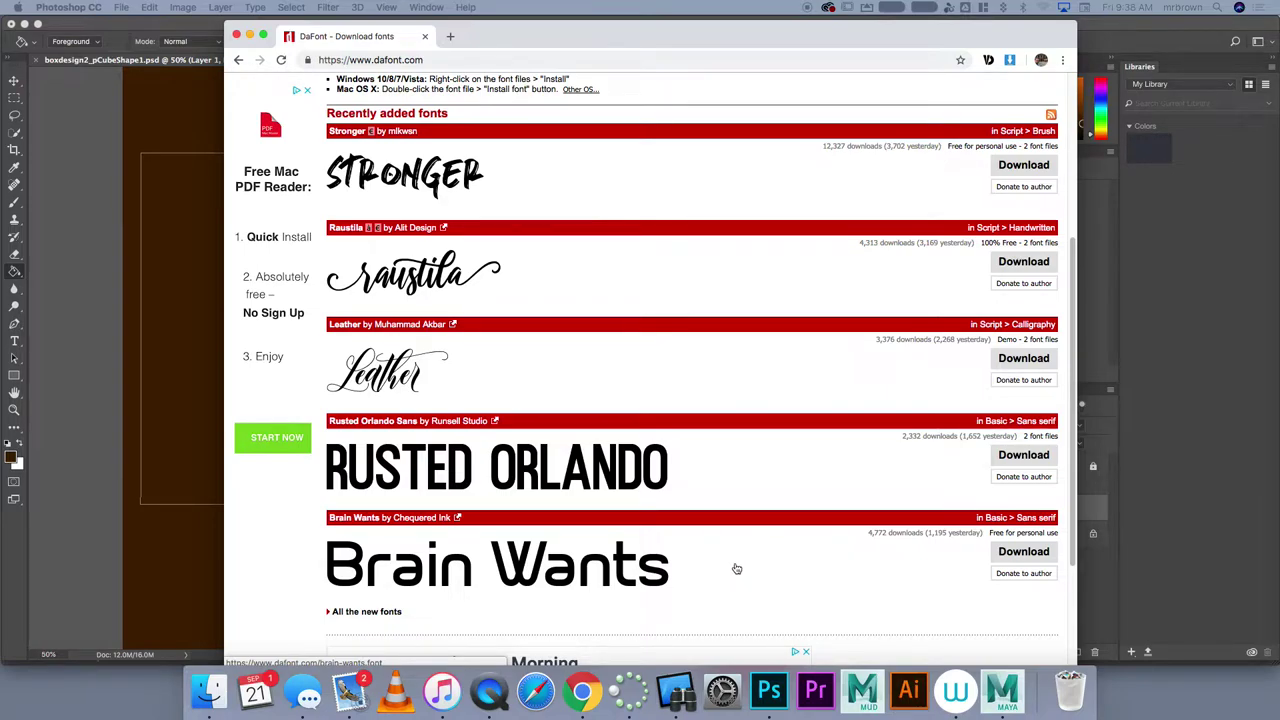
{"action": "left_click_drag", "start_coordinate": [1072, 262], "coordinate": [1073, 130]}
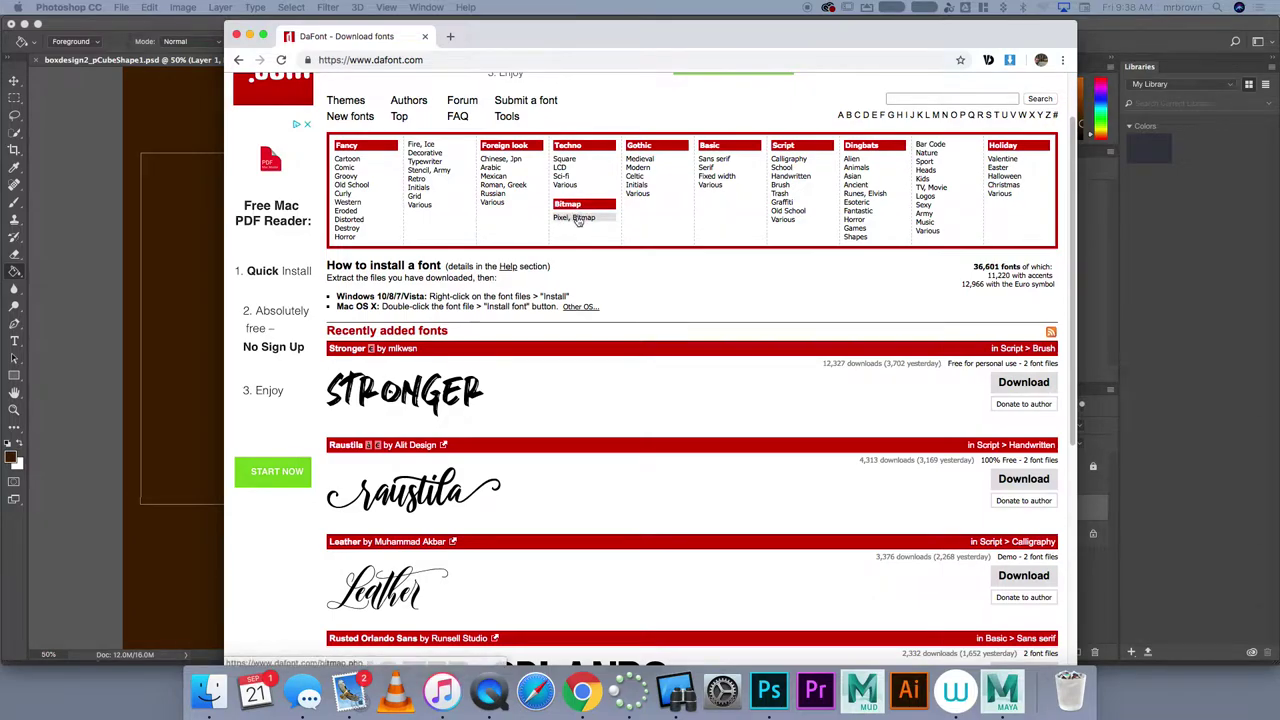
Browse the Pixel/Bitmap, Retro, Stencil/Army, Western, Sans serif and Serif categories, ending on Sans serif.
{"action": "left_click", "coordinate": [567, 219]}
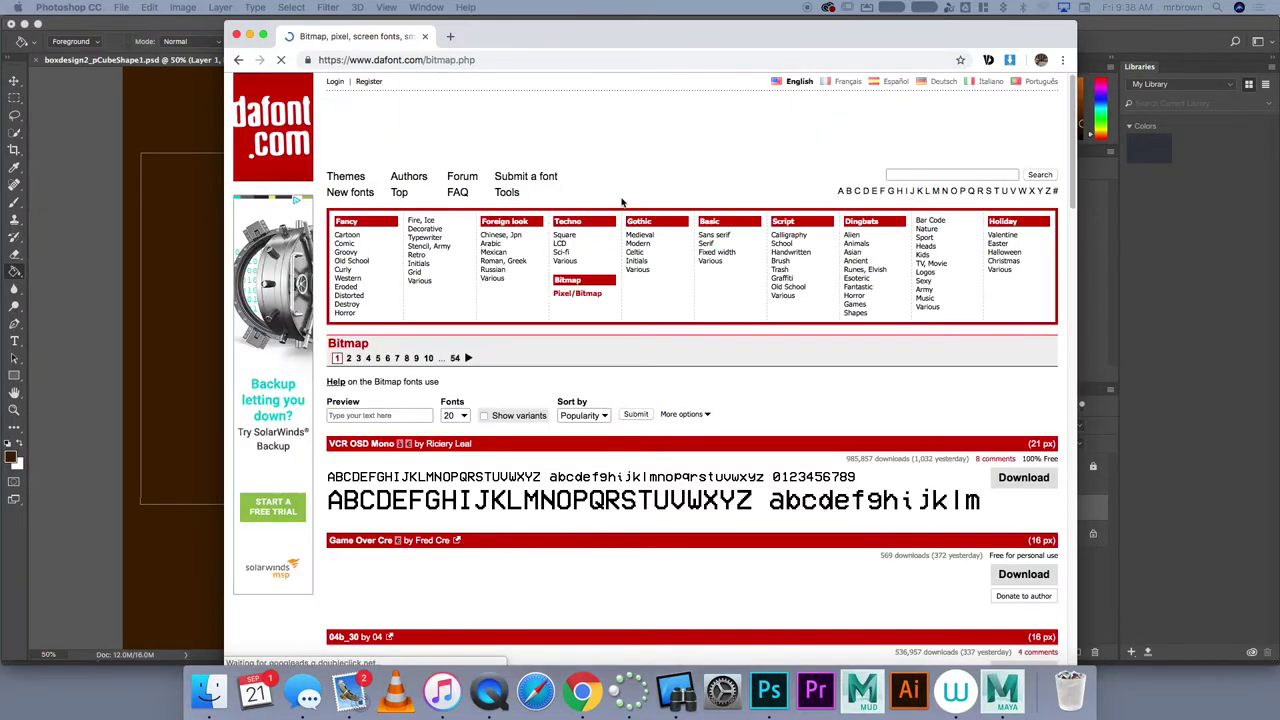
{"action": "left_click", "coordinate": [418, 254]}
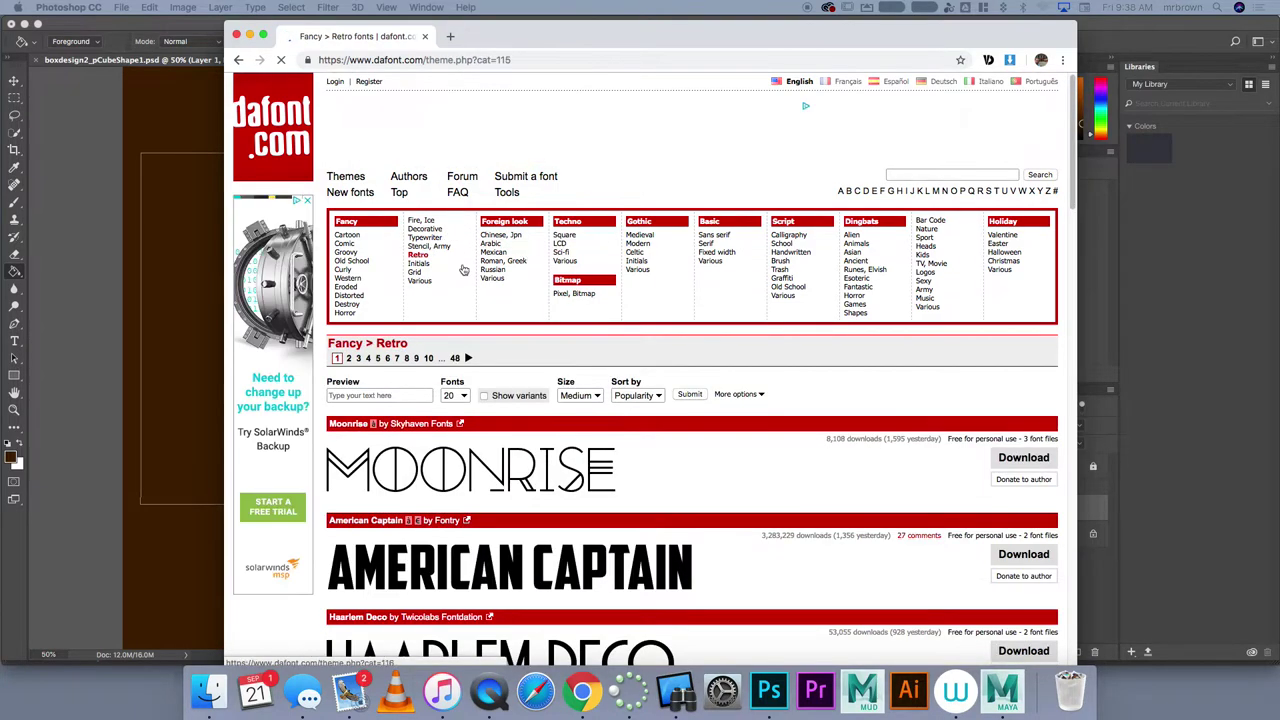
{"action": "left_click", "coordinate": [440, 246]}
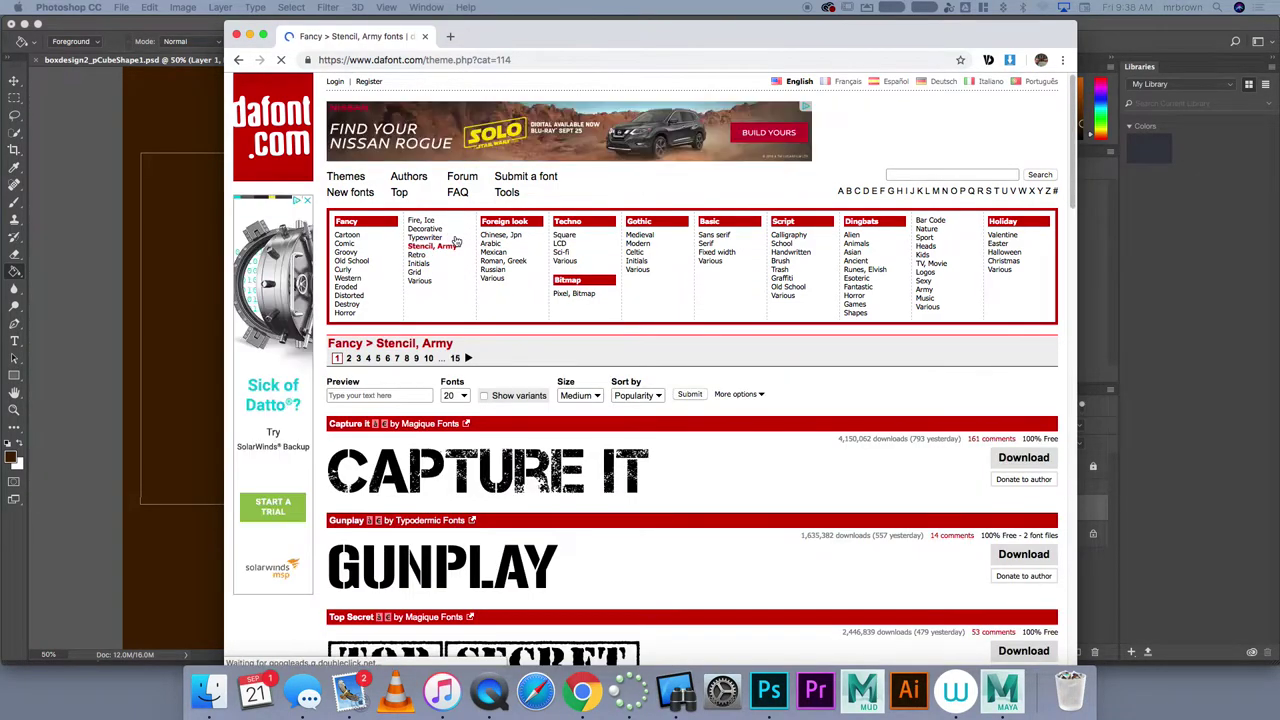
{"action": "left_click", "coordinate": [349, 278]}
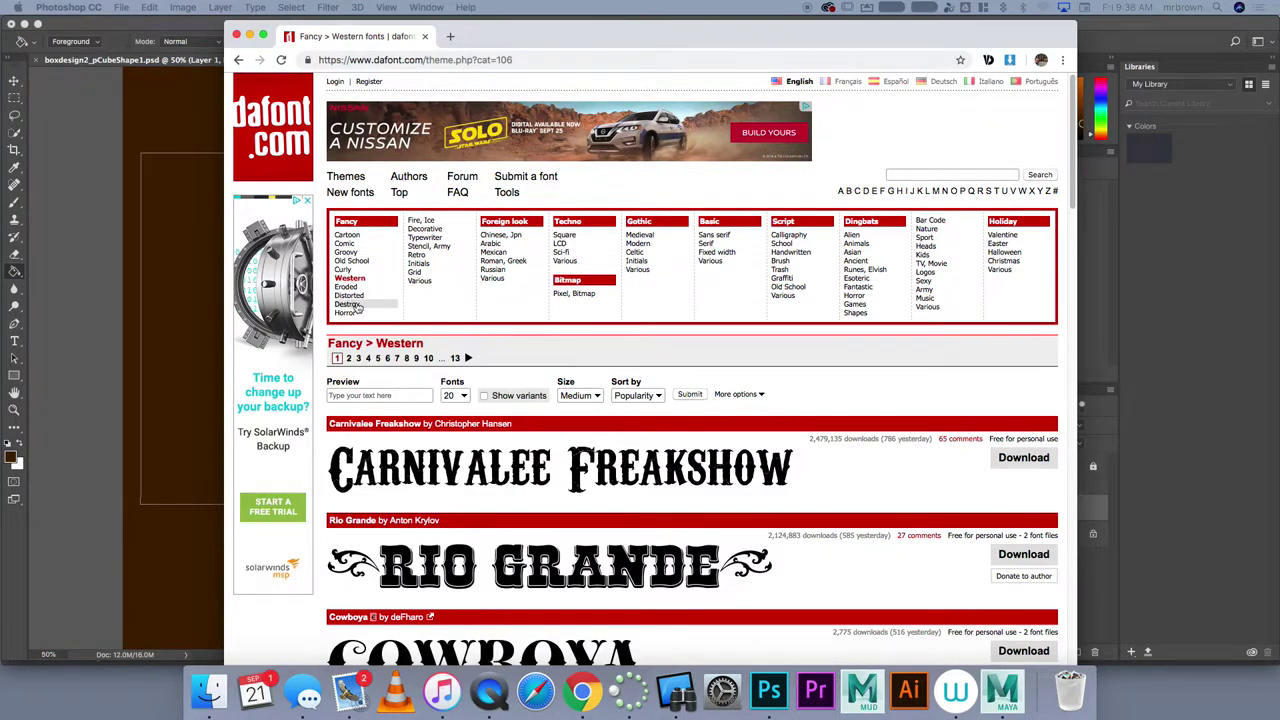
{"action": "left_click", "coordinate": [733, 235]}
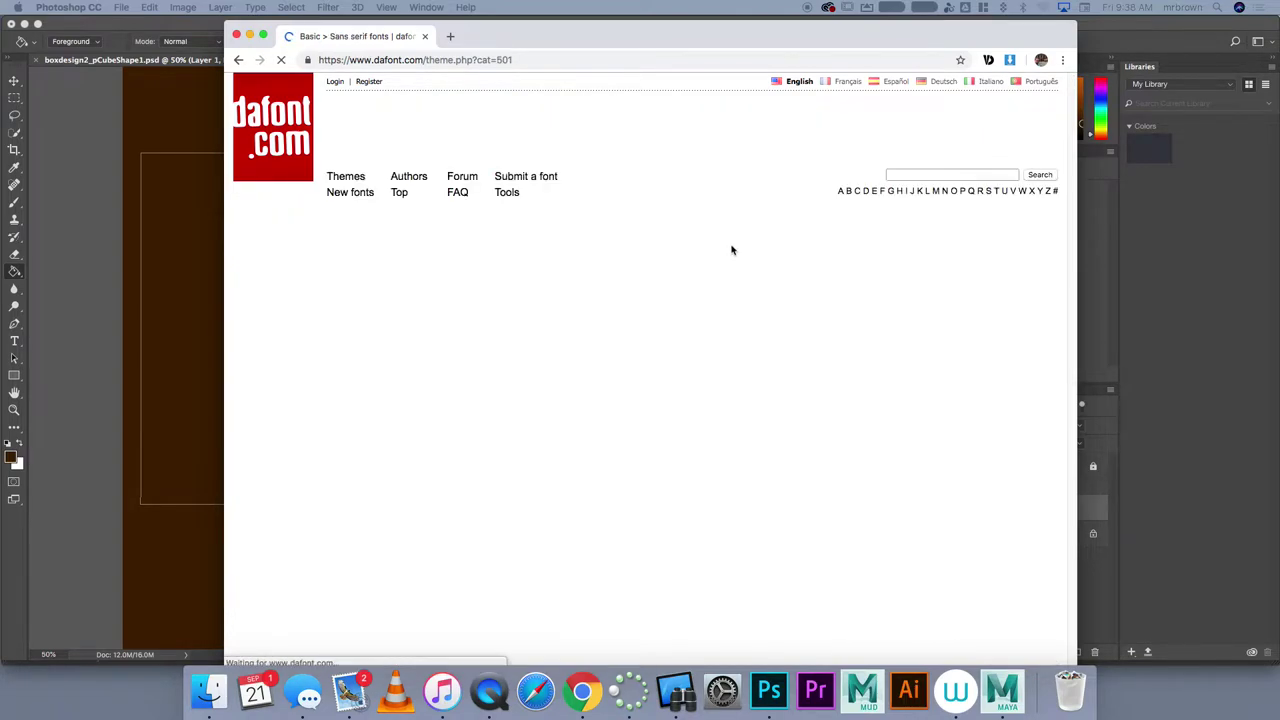
{"action": "left_click", "coordinate": [735, 245]}
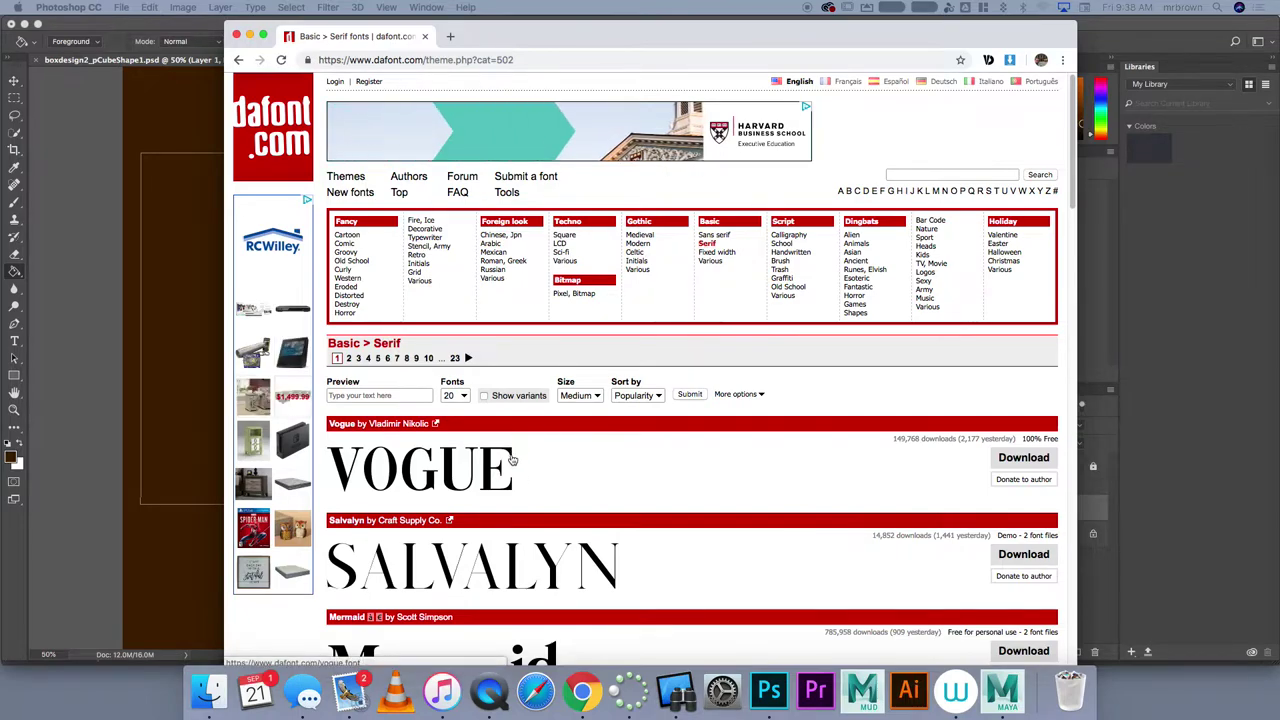
{"action": "left_click", "coordinate": [716, 234]}
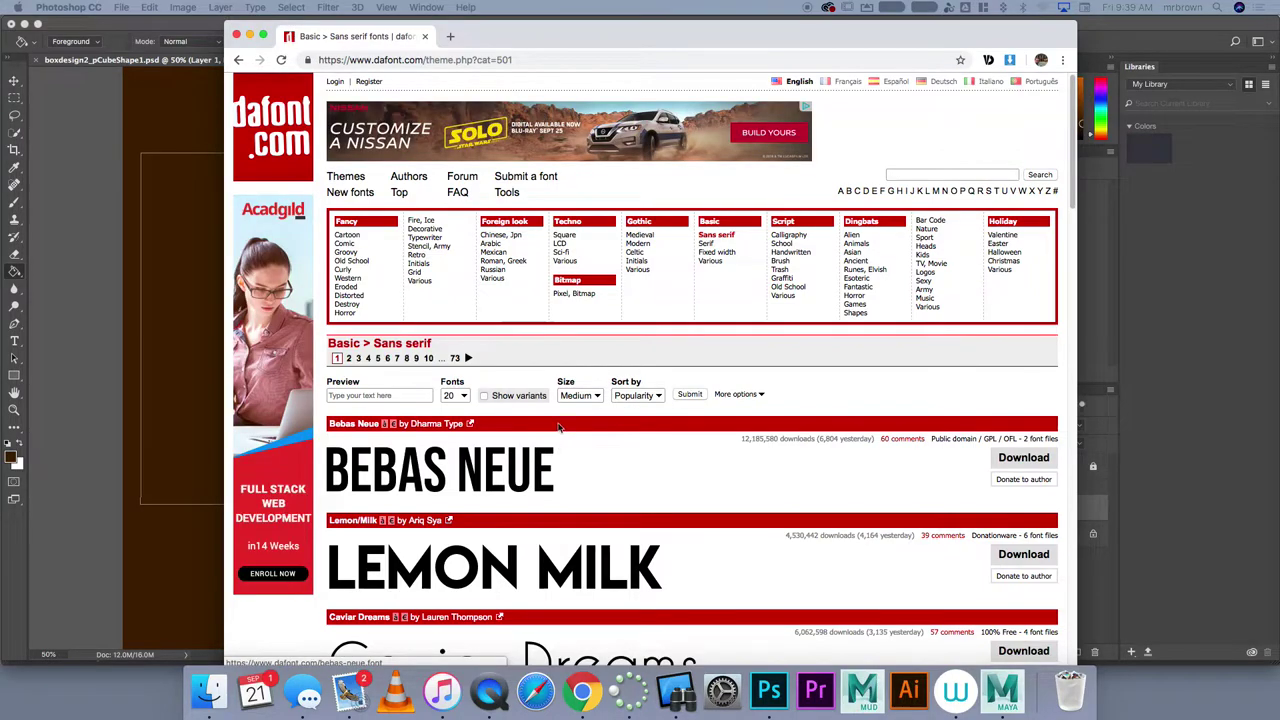
{"action": "left_click_drag", "start_coordinate": [1073, 180], "coordinate": [1058, 302]}
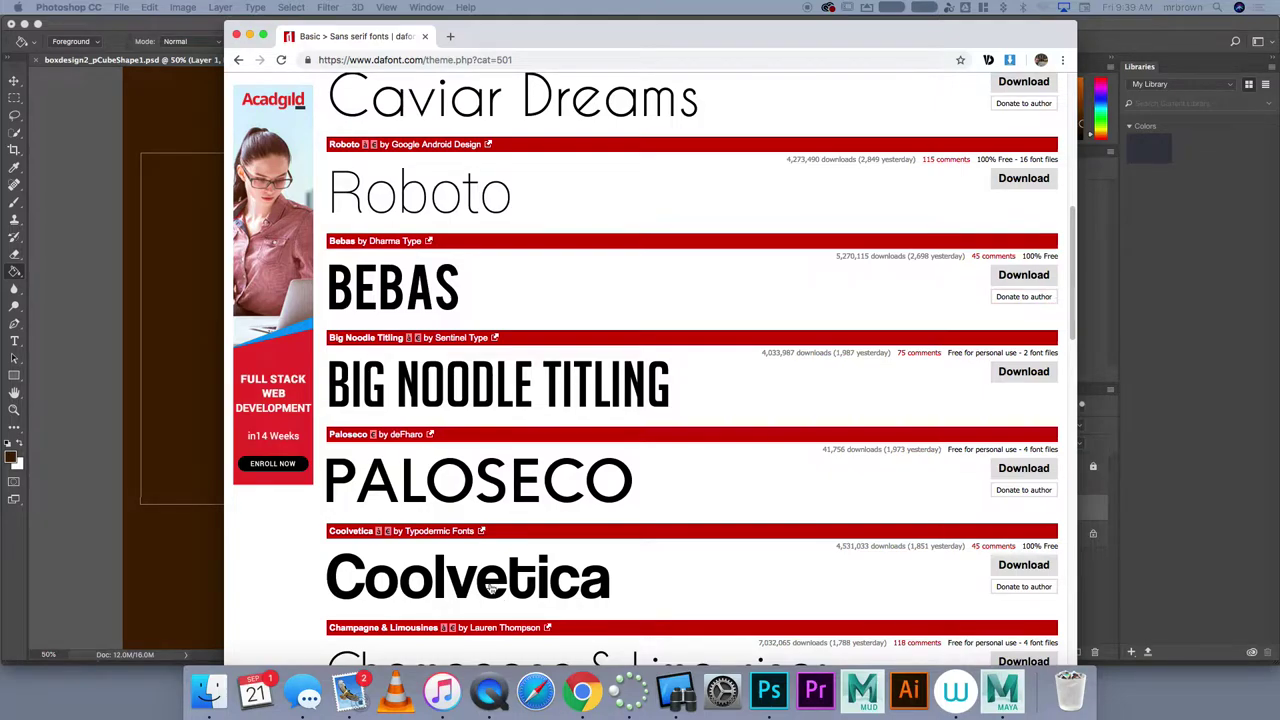
{"action": "scroll", "coordinate": [1070, 274], "scroll_direction": "down", "scroll_amount": 8}
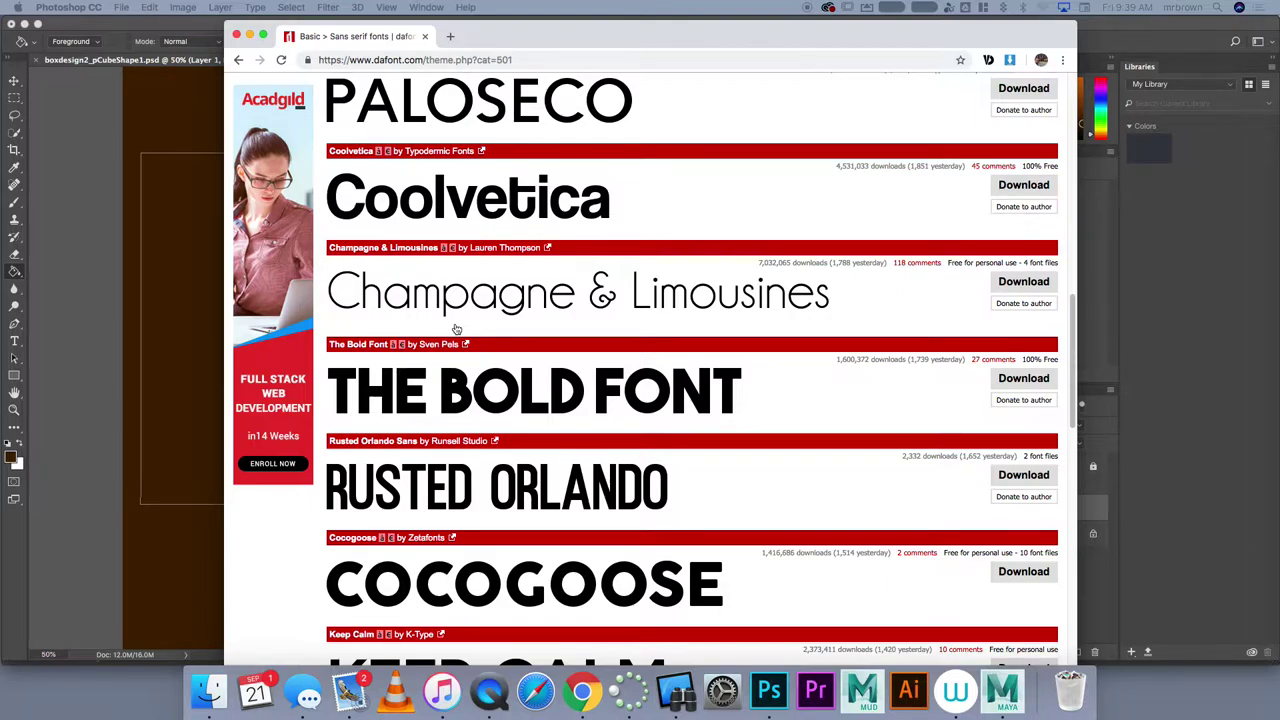
{"action": "scroll", "coordinate": [1069, 315], "scroll_direction": "down", "scroll_amount": 3}
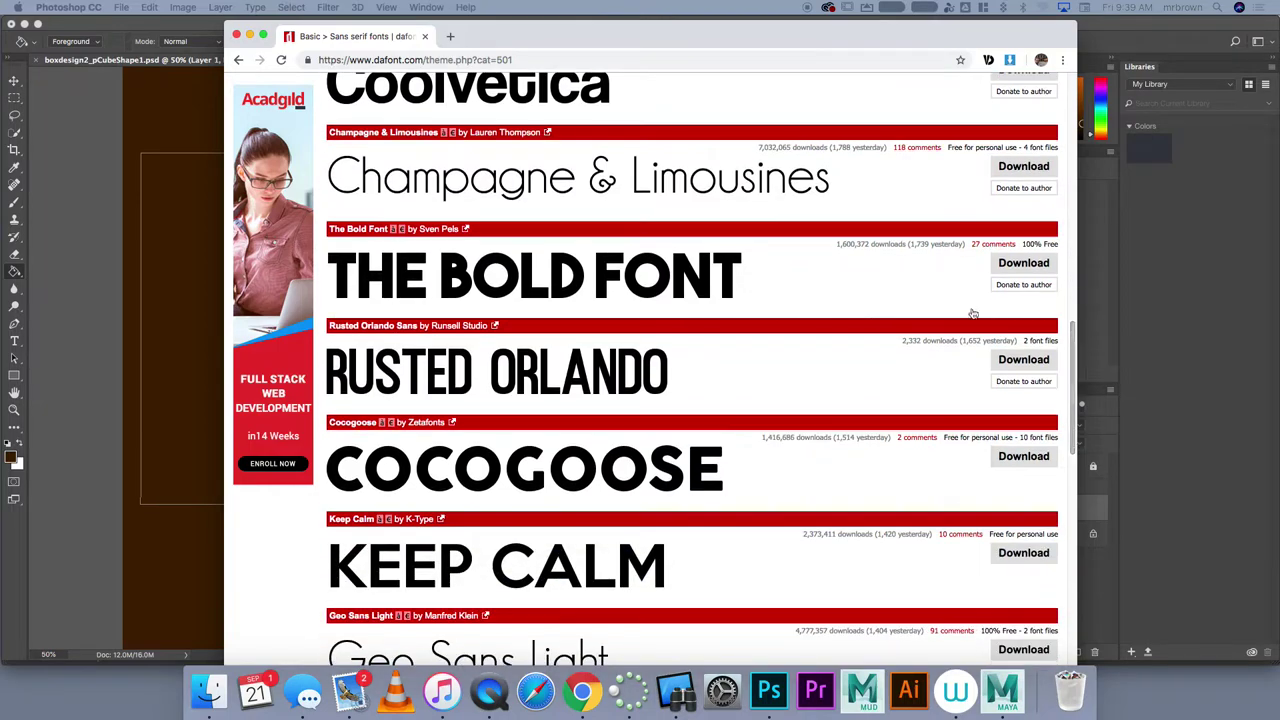
Back in Photoshop, draw a text box near the texture's top-left.
{"action": "left_click", "coordinate": [187, 253]}
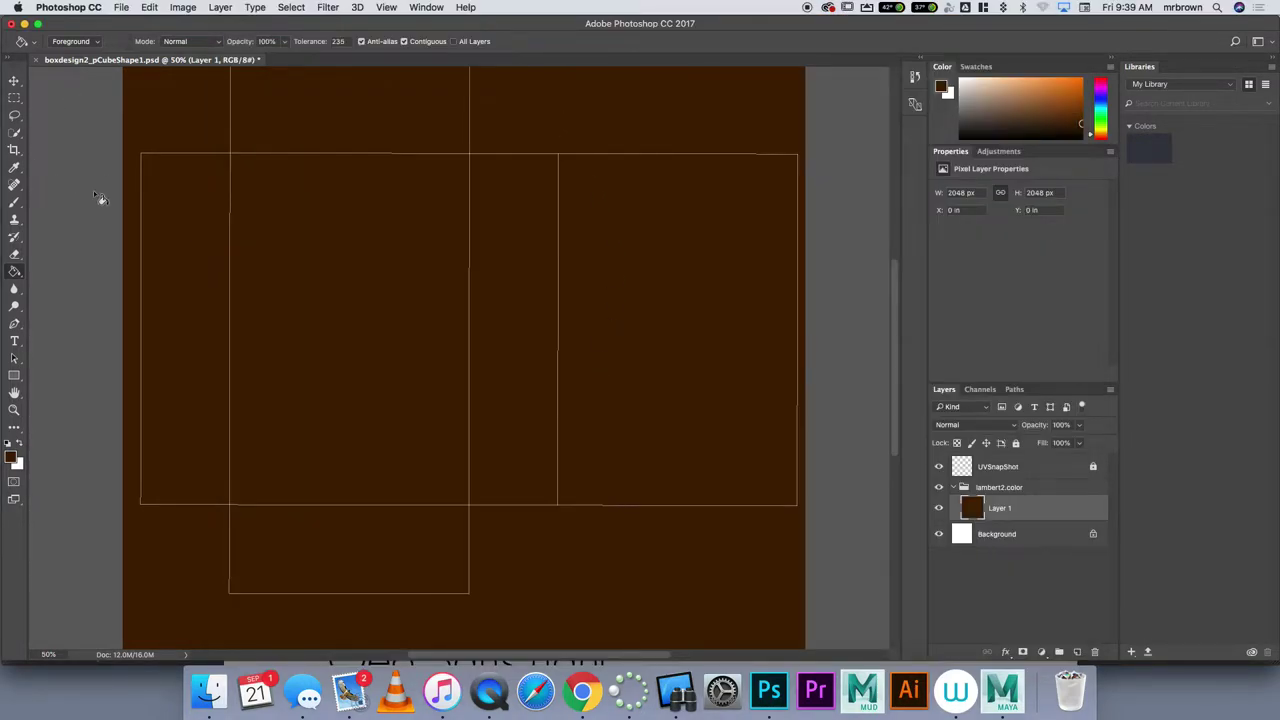
{"action": "left_click", "coordinate": [15, 342]}
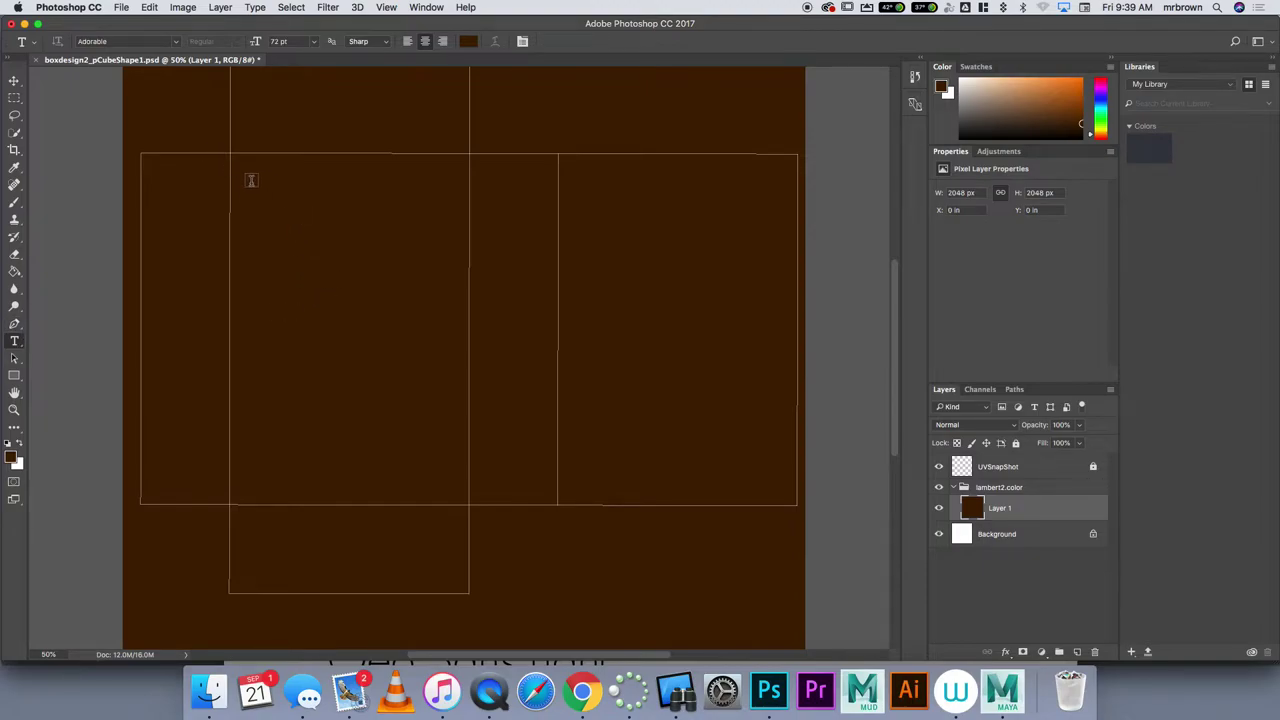
{"action": "left_click_drag", "start_coordinate": [251, 183], "coordinate": [440, 265]}
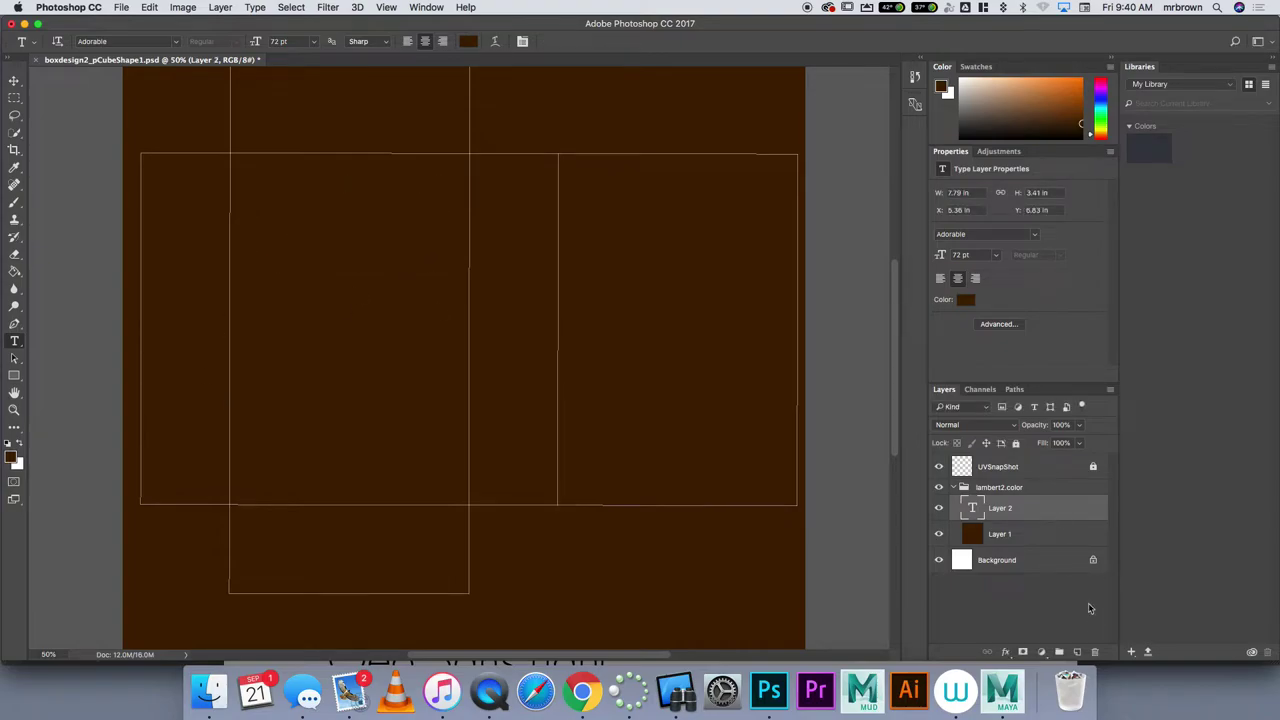
Delete the old Layer 2 text layer and start a new text layer in the upper box panel.
{"action": "double_click", "coordinate": [1048, 510]}
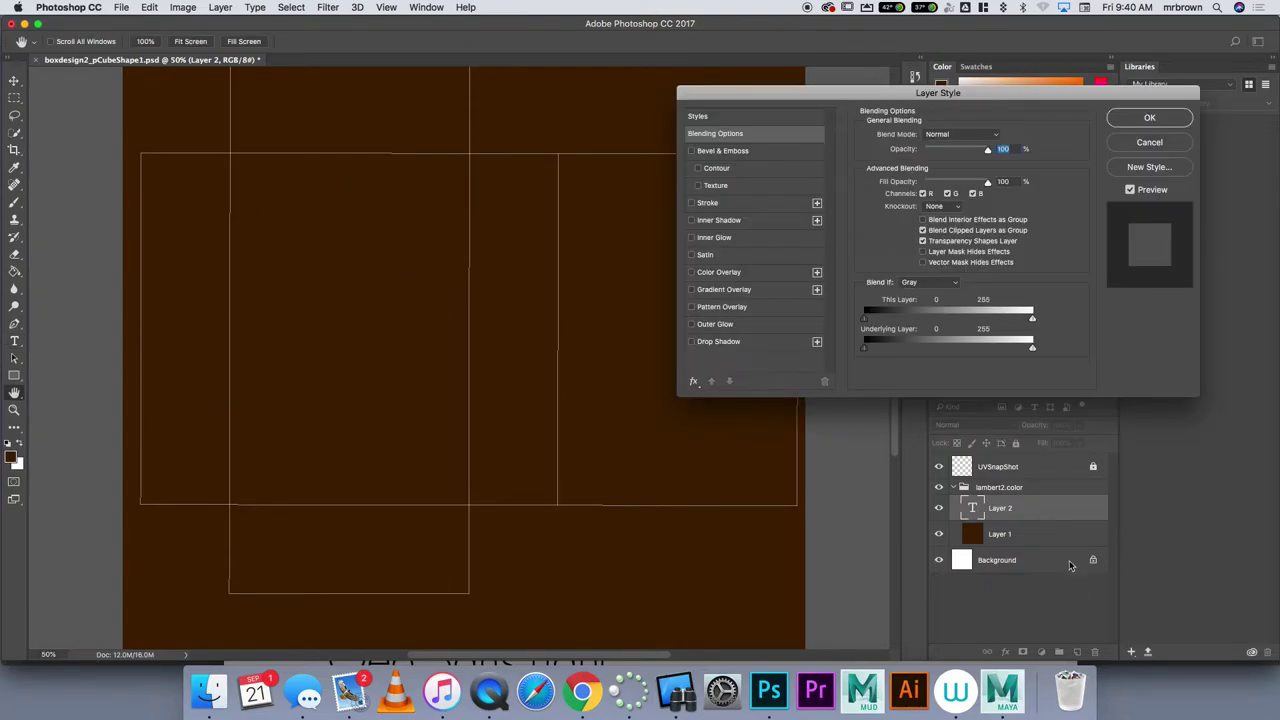
{"action": "left_click", "coordinate": [1150, 142]}
{"action": "key", "text": "t"}
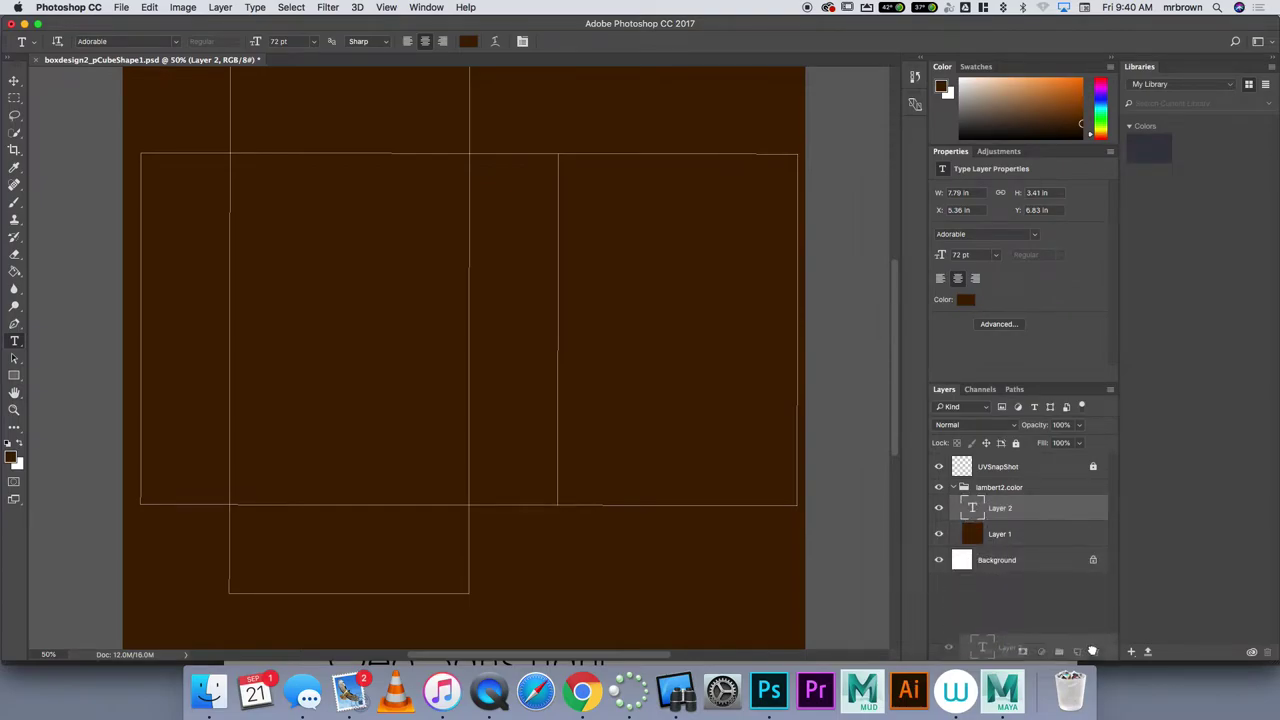
{"action": "left_click_drag", "start_coordinate": [1092, 651], "coordinate": [1094, 651]}
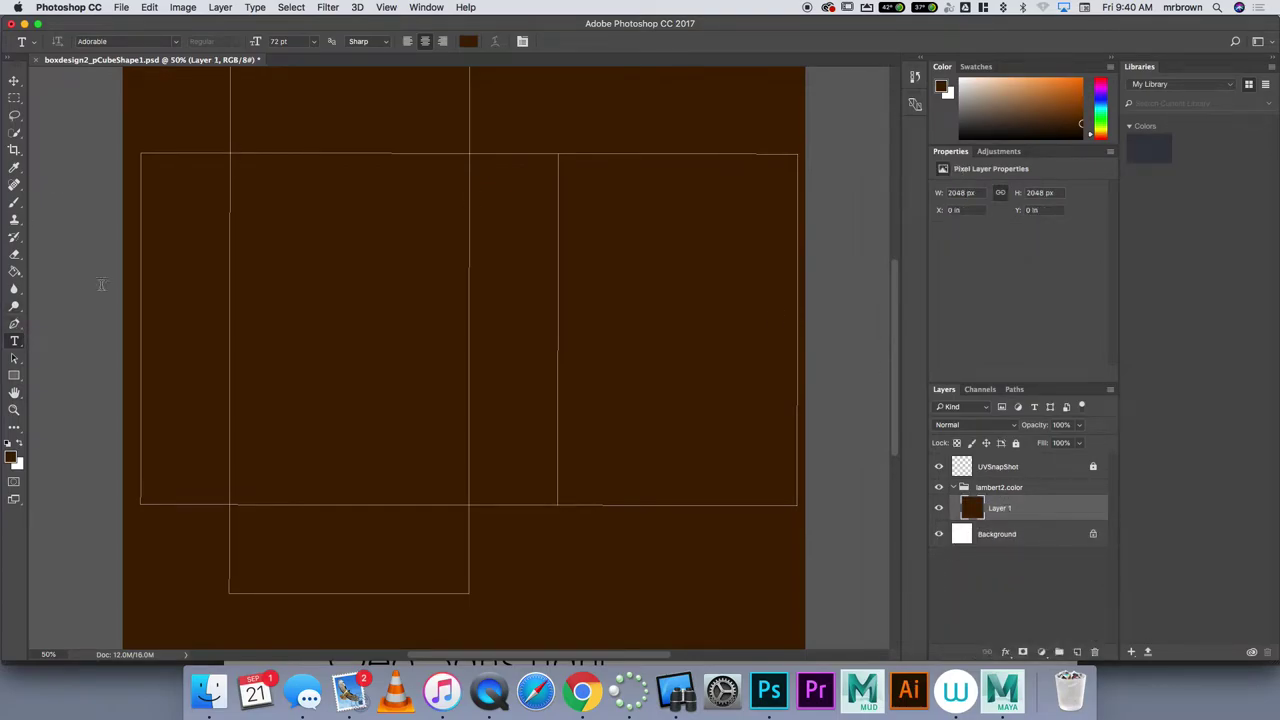
{"action": "left_click", "coordinate": [298, 204]}
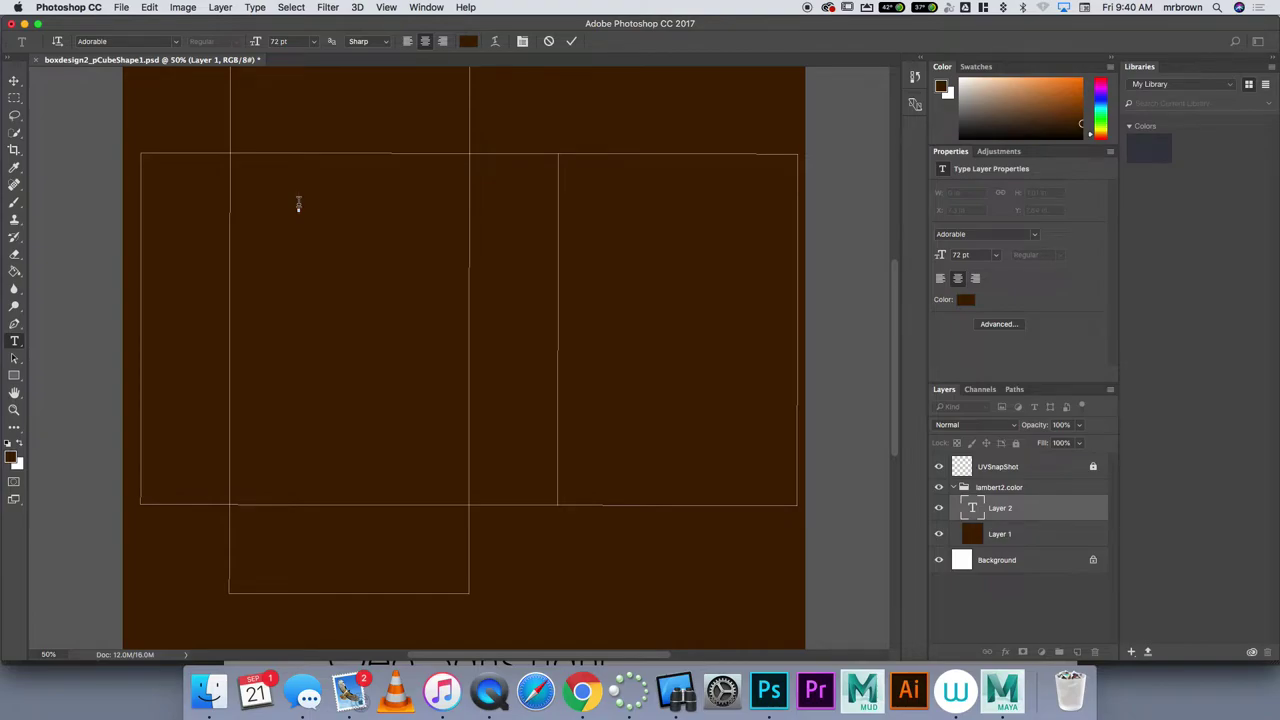
Type placeholder text, select it and change its colour to off-white fffaf6.
{"action": "type", "text": "FRONT"}
{"action": "left_click_drag", "start_coordinate": [371, 198], "coordinate": [178, 195]}
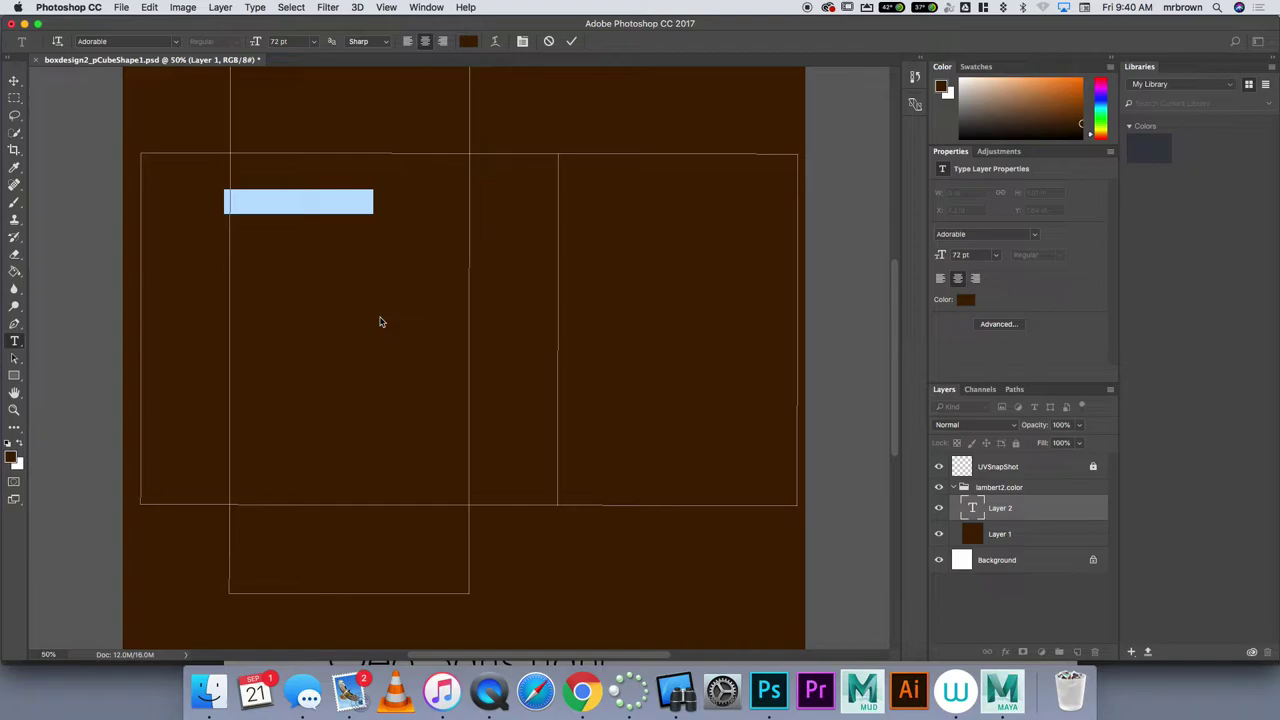
{"action": "left_click", "coordinate": [468, 41]}
{"action": "left_click", "coordinate": [689, 402]}
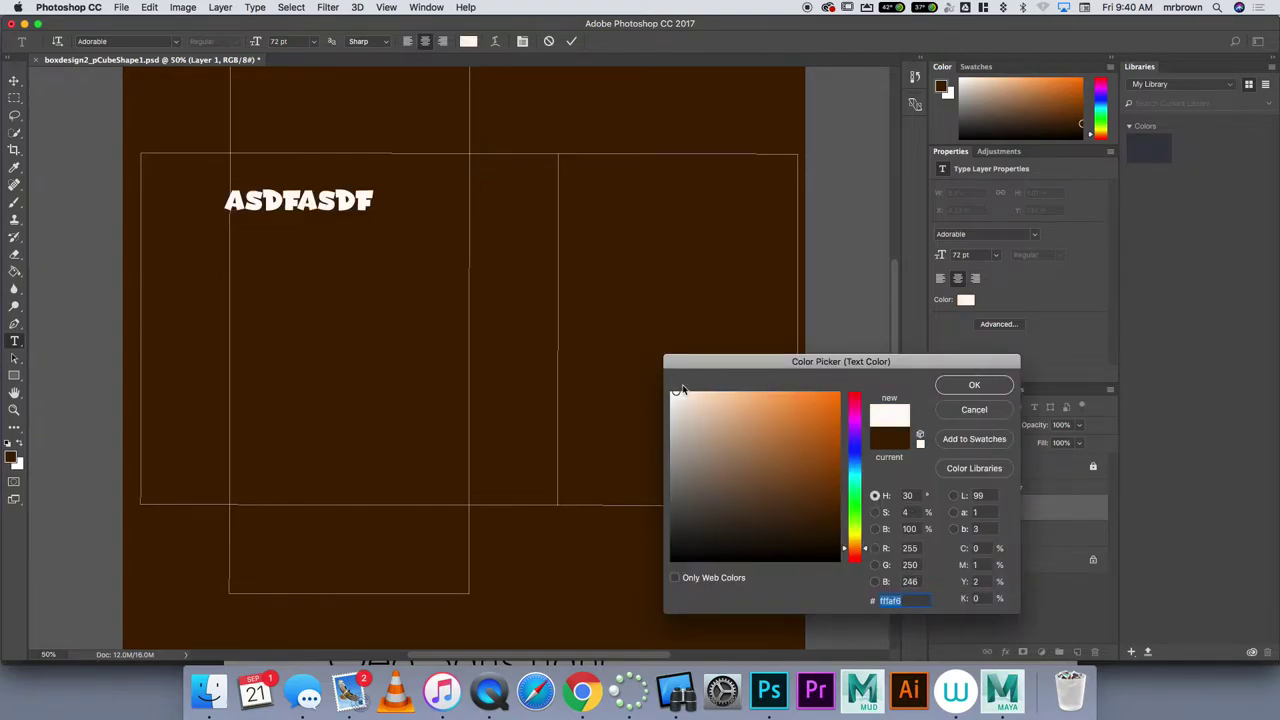
{"action": "left_click", "coordinate": [986, 388]}
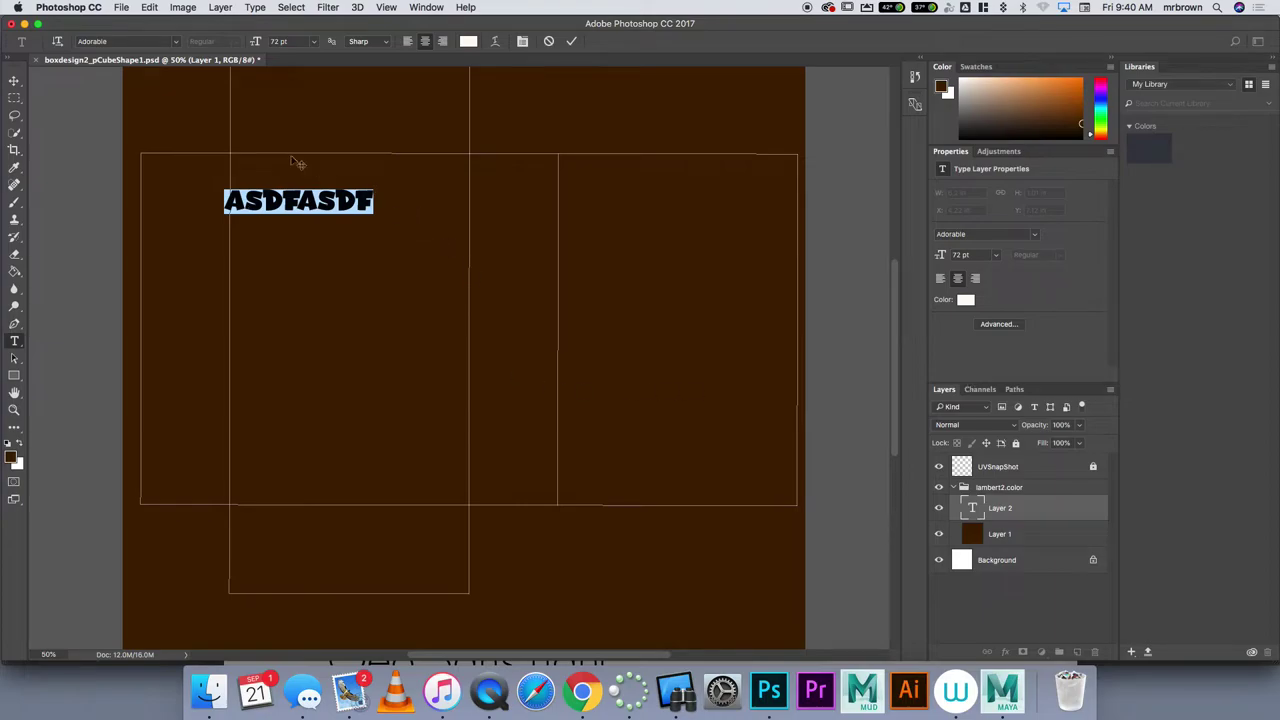
Select the ASDFASDF text and switch its font from Adorable to BubbleGum.
{"action": "left_click", "coordinate": [177, 41]}
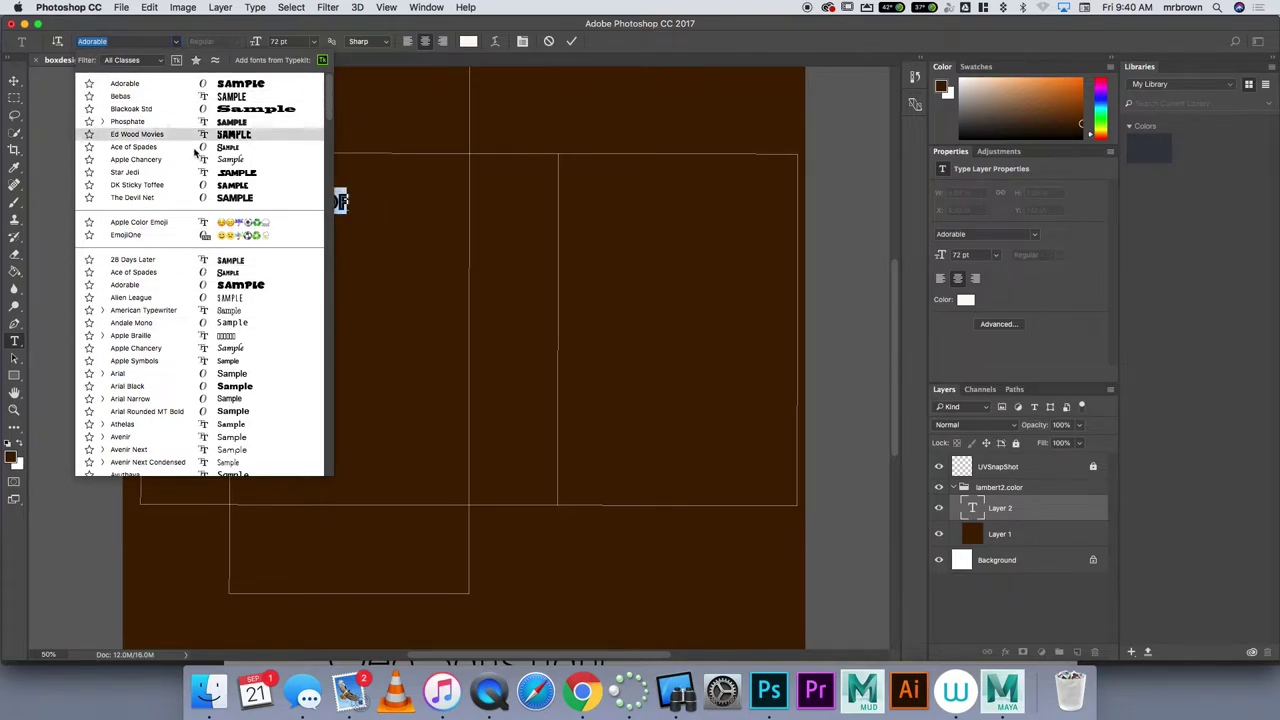
{"action": "left_click", "coordinate": [18, 344]}
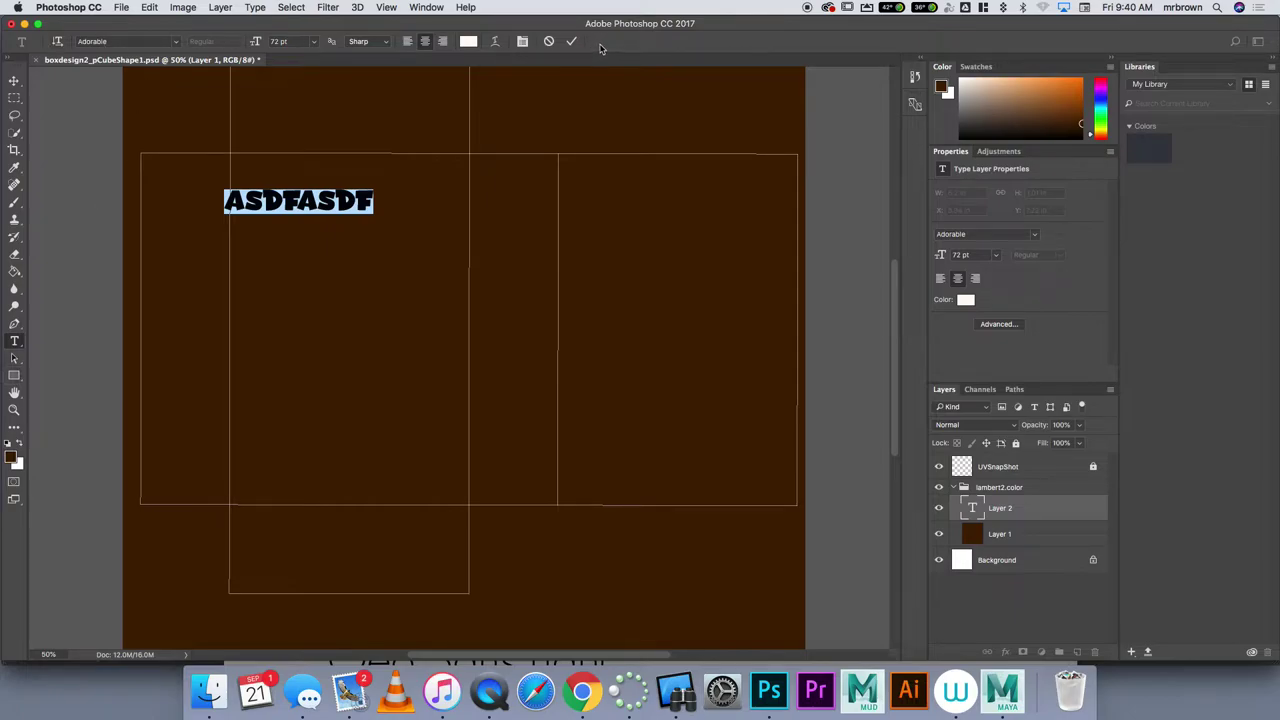
{"action": "left_click", "coordinate": [16, 278]}
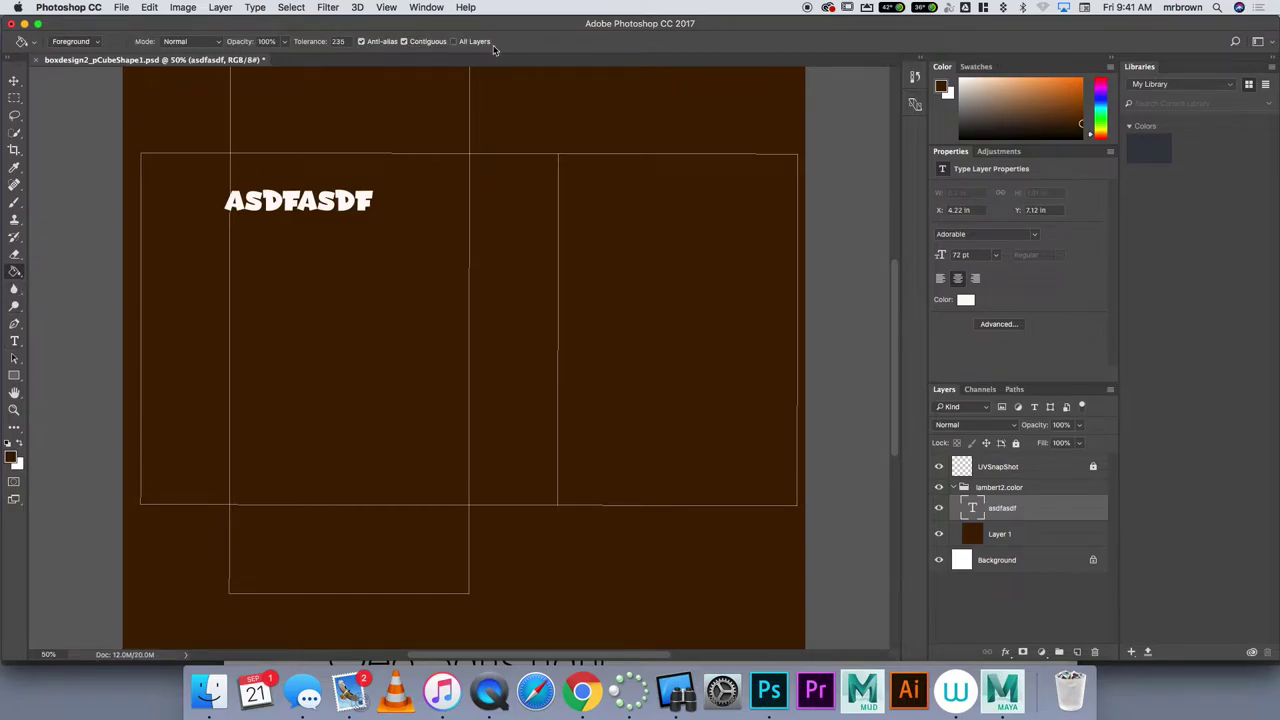
{"action": "left_click", "coordinate": [15, 341]}
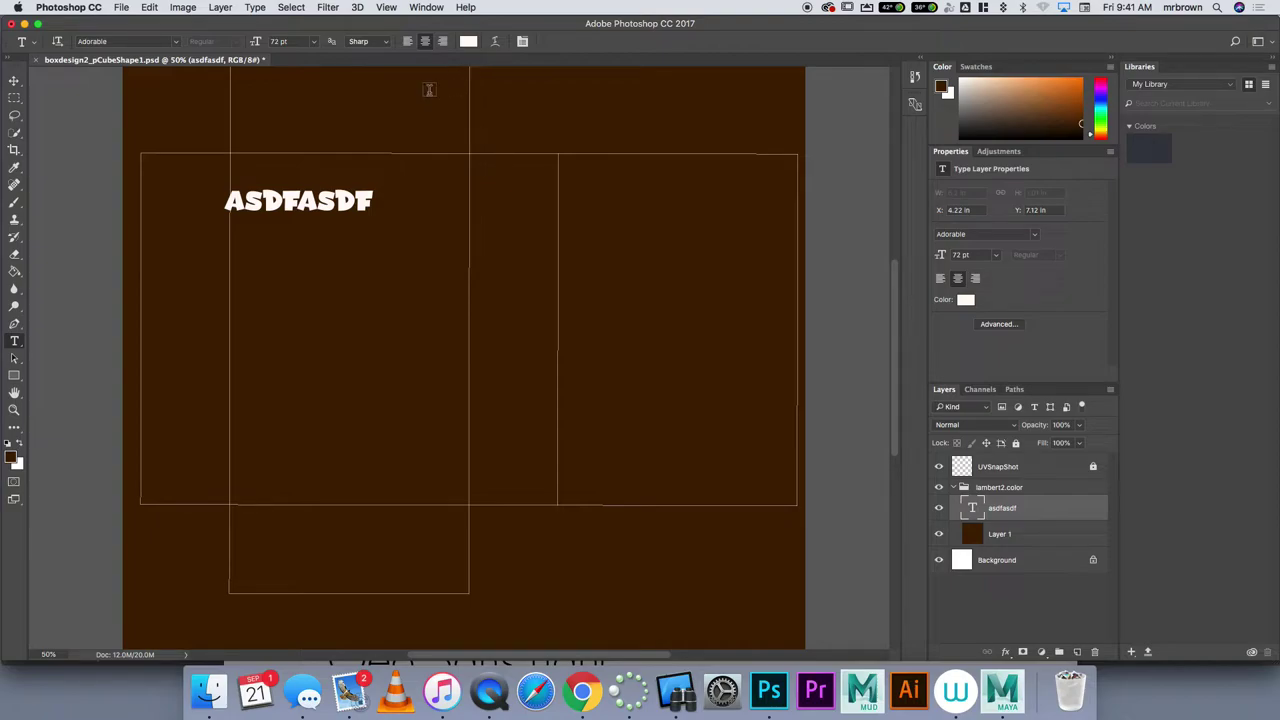
{"action": "left_click_drag", "start_coordinate": [369, 199], "coordinate": [222, 202]}
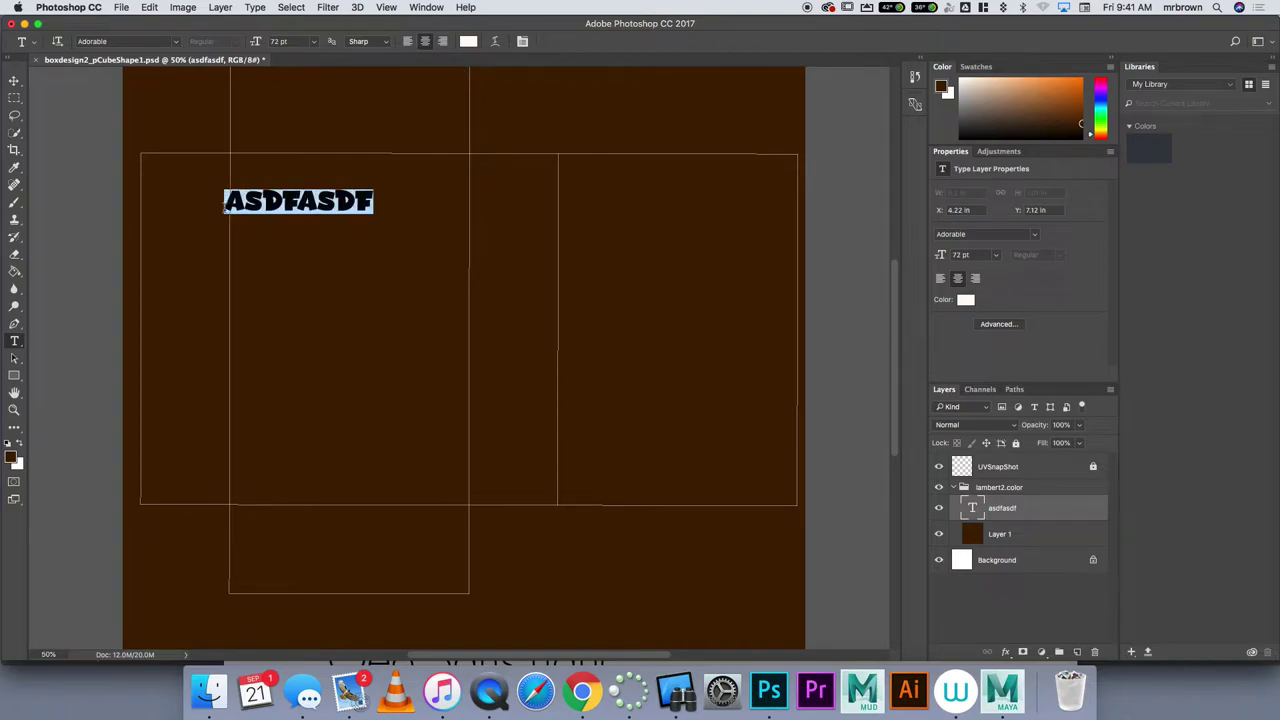
{"action": "left_click", "coordinate": [175, 44]}
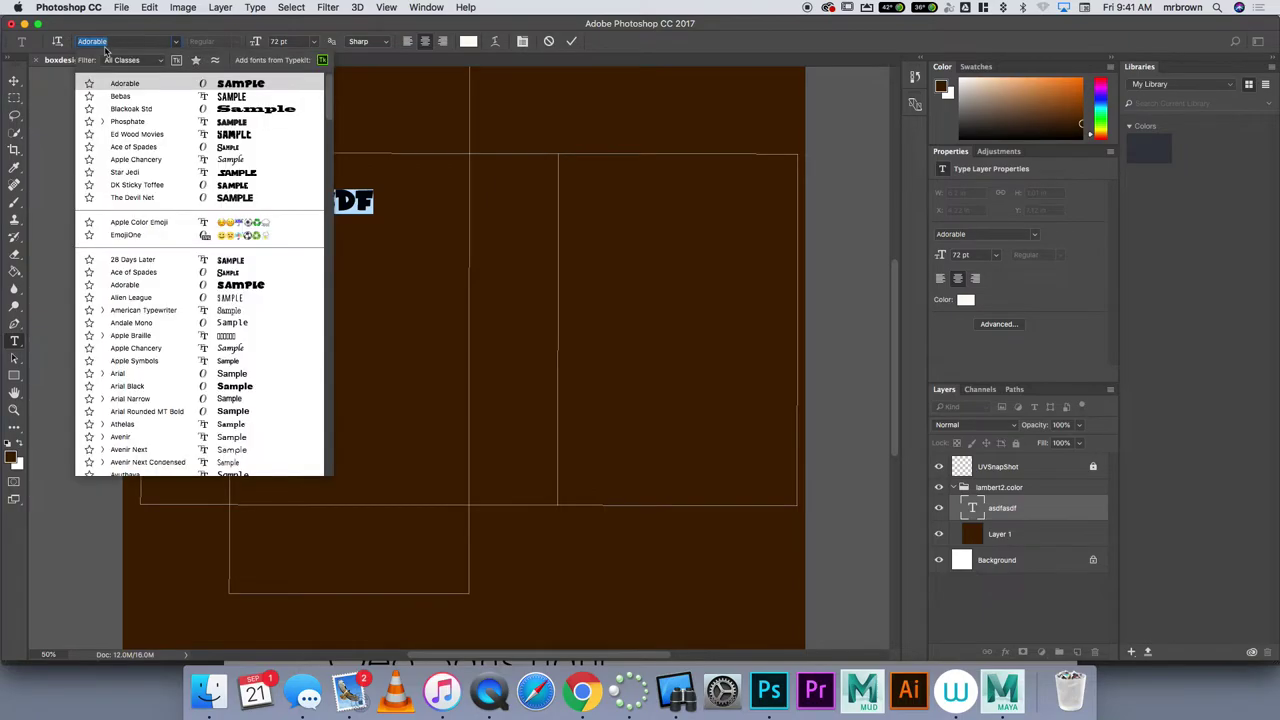
{"action": "scroll", "coordinate": [326, 119], "scroll_direction": "down", "scroll_amount": 3}
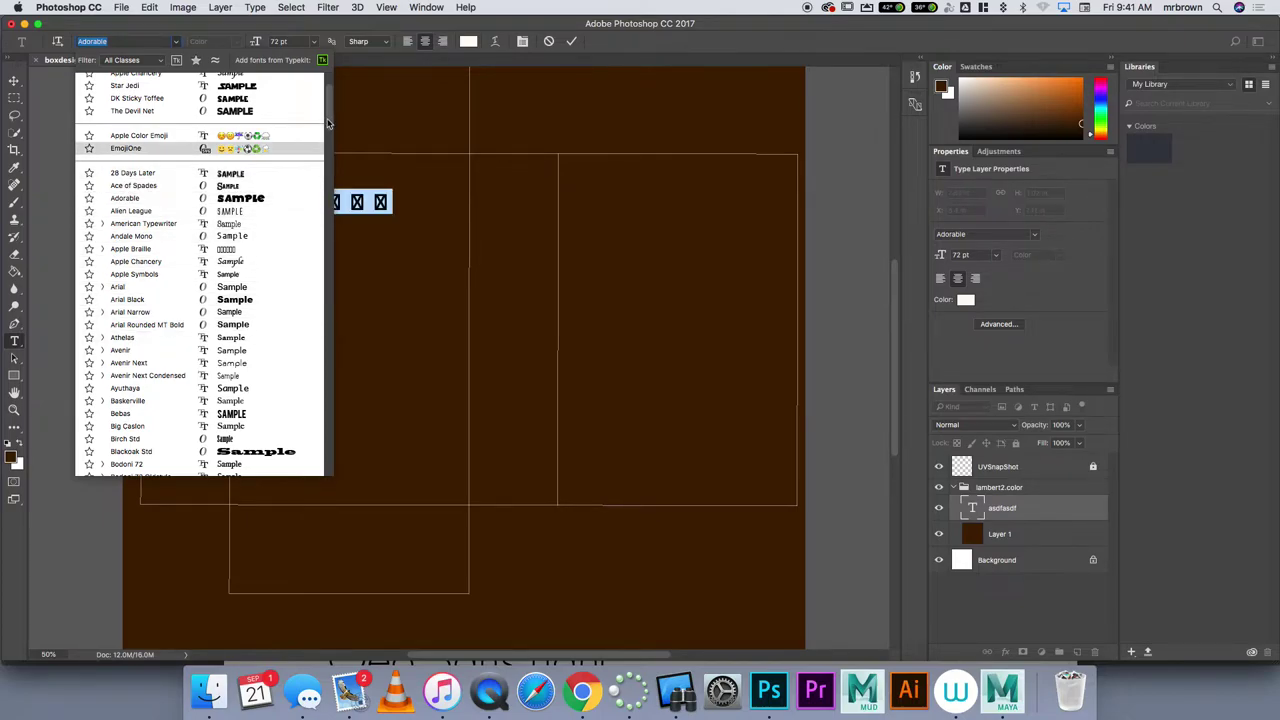
{"action": "scroll", "coordinate": [328, 122], "scroll_direction": "down", "scroll_amount": 5}
{"action": "left_click", "coordinate": [337, 197]}
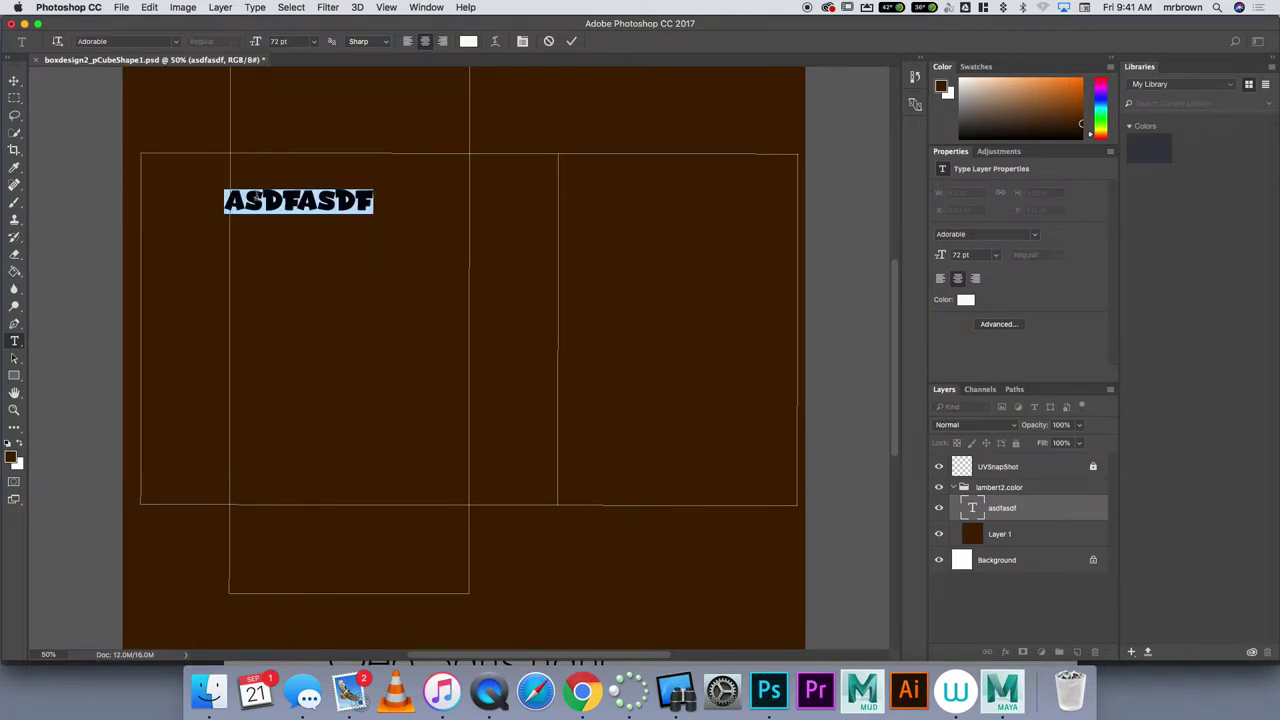
{"action": "left_click", "coordinate": [176, 41]}
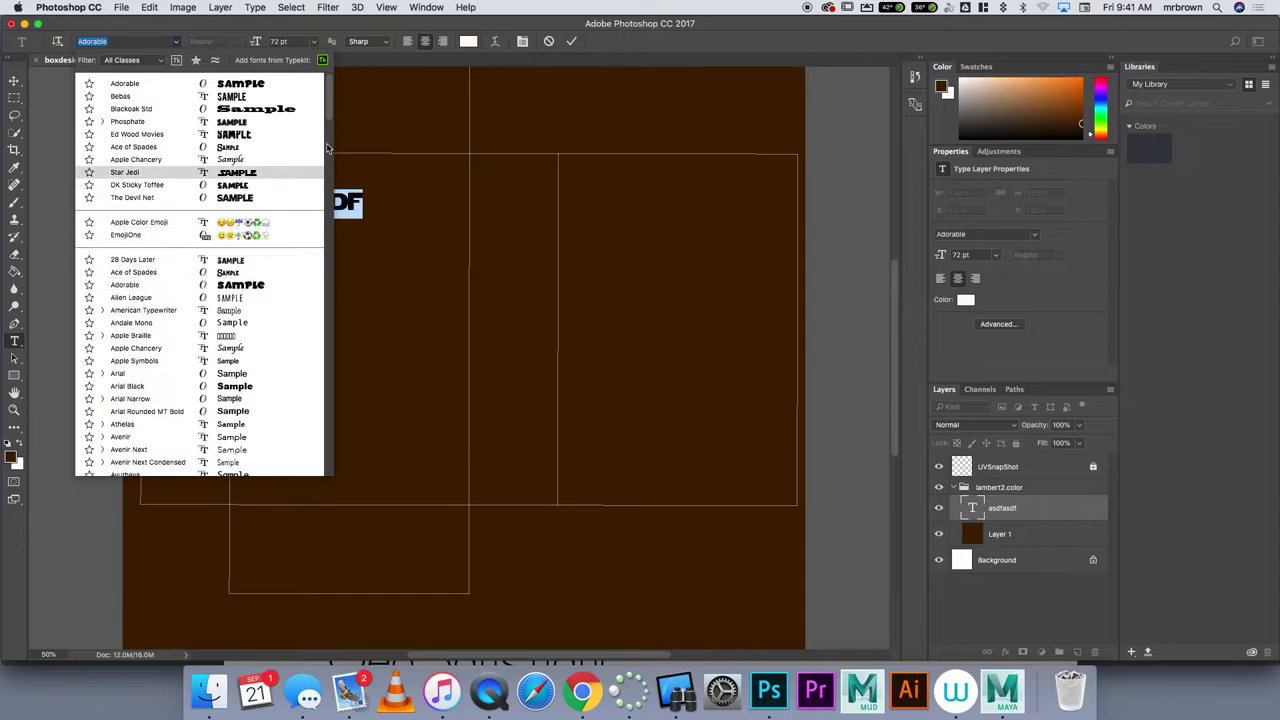
{"action": "scroll", "coordinate": [328, 113], "scroll_direction": "down", "scroll_amount": 3}
{"action": "scroll", "coordinate": [328, 113], "scroll_direction": "down", "scroll_amount": 10}
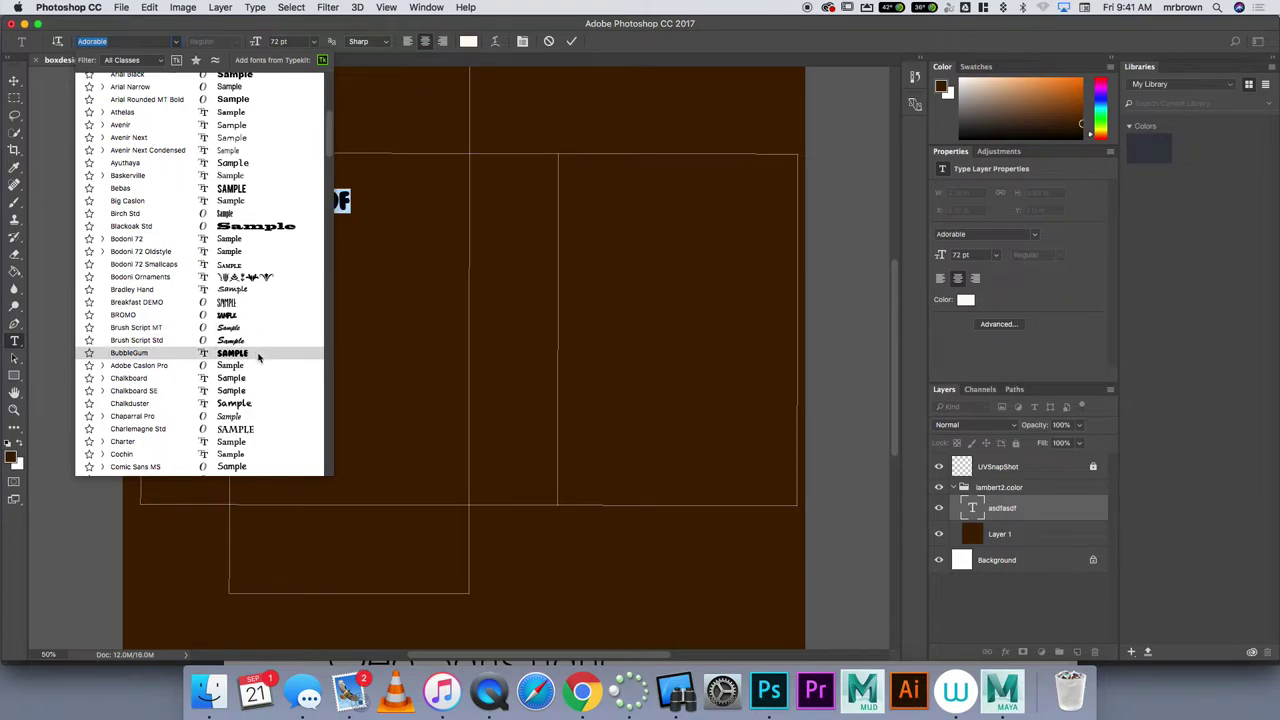
{"action": "left_click", "coordinate": [258, 355]}
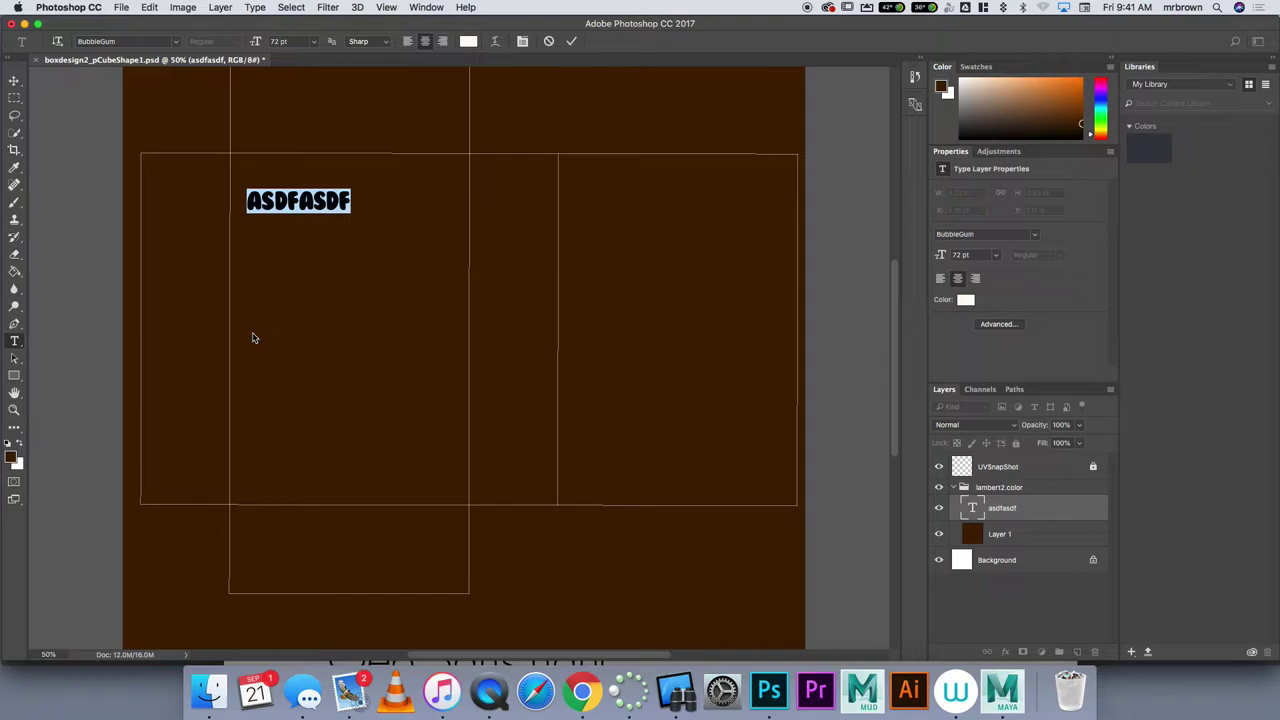
Type BROWNIE BITES on two lines and centre-align both lines.
{"action": "type", "text": "BROWNIE "}
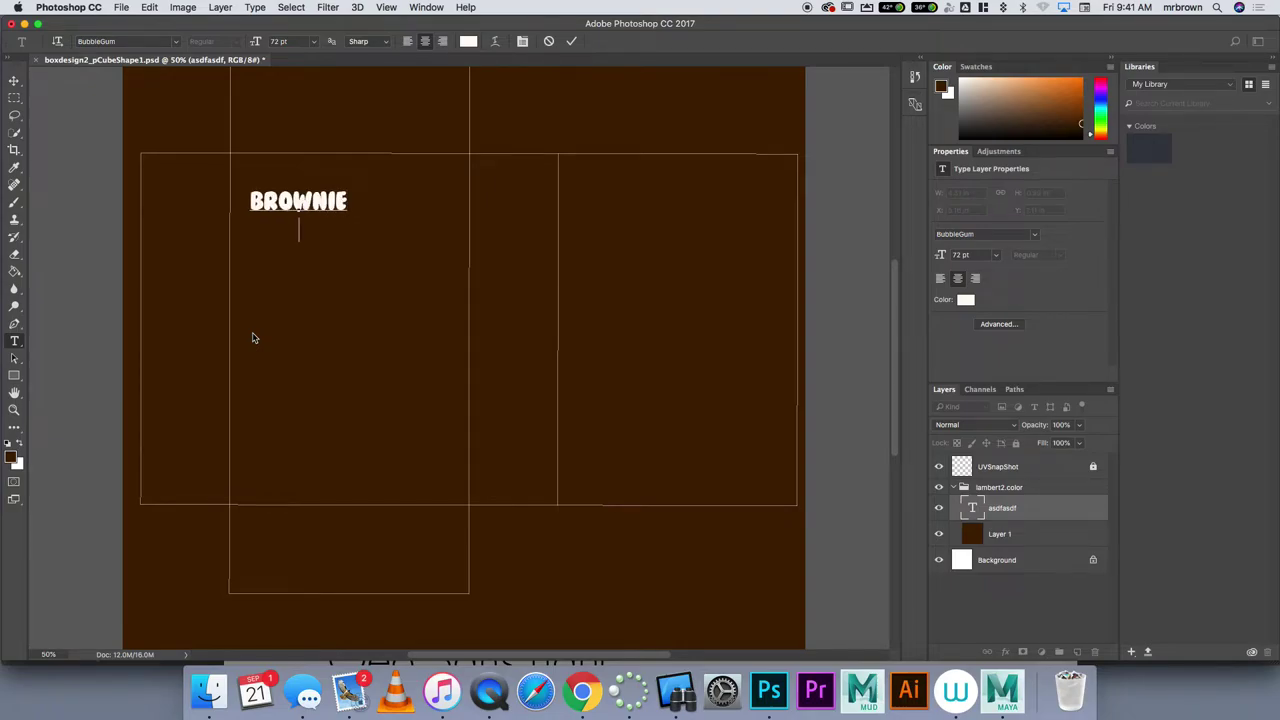
{"action": "type", "text": "BITES"}
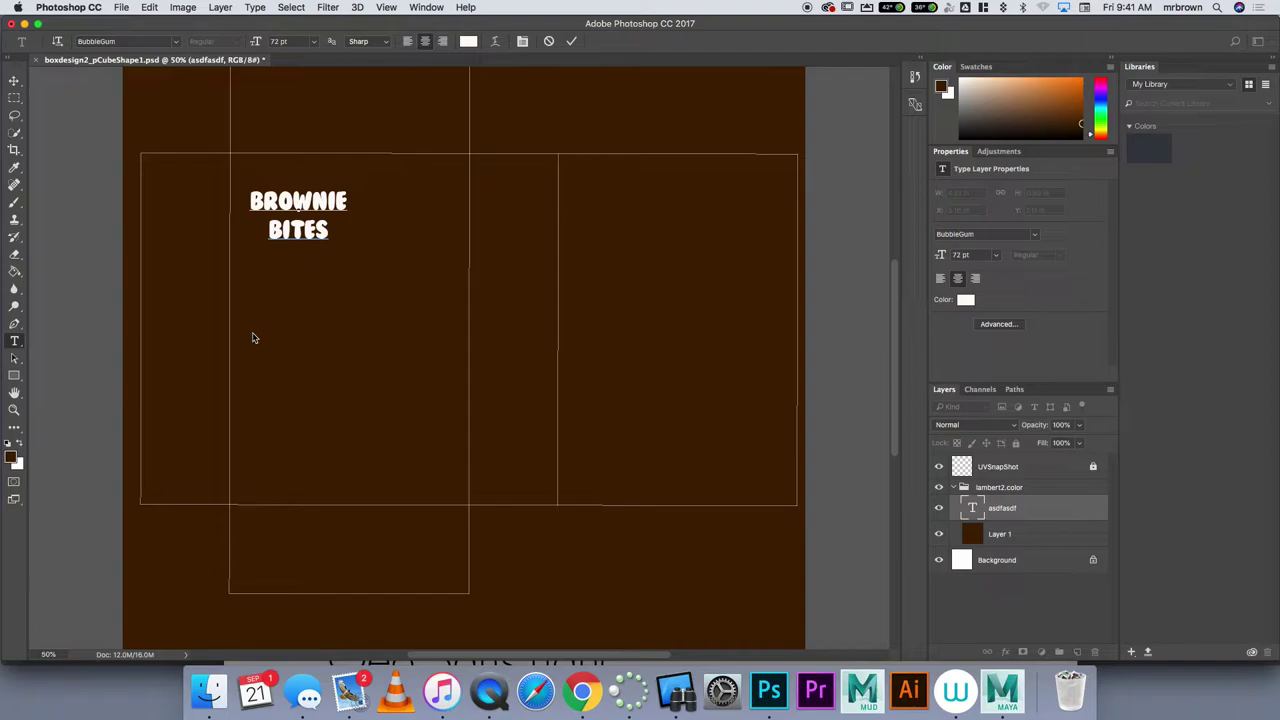
{"action": "left_click", "coordinate": [407, 41]}
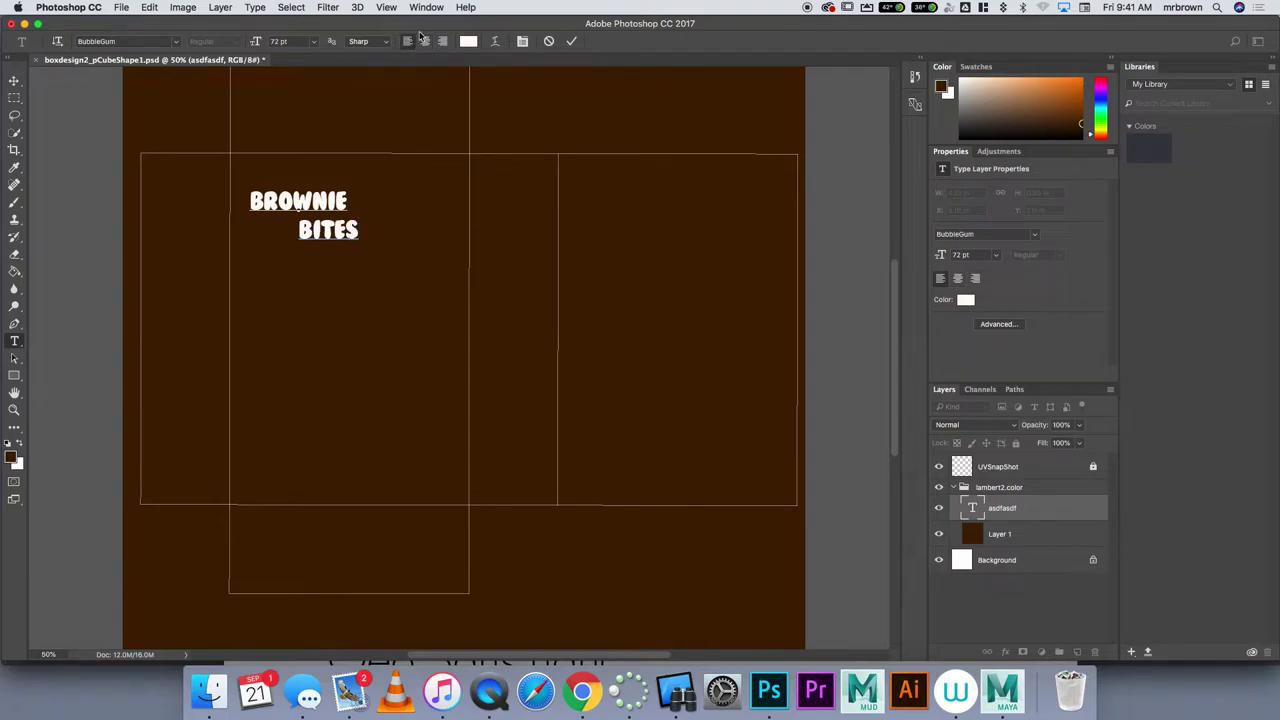
{"action": "left_click", "coordinate": [443, 41]}
{"action": "left_click", "coordinate": [425, 41]}
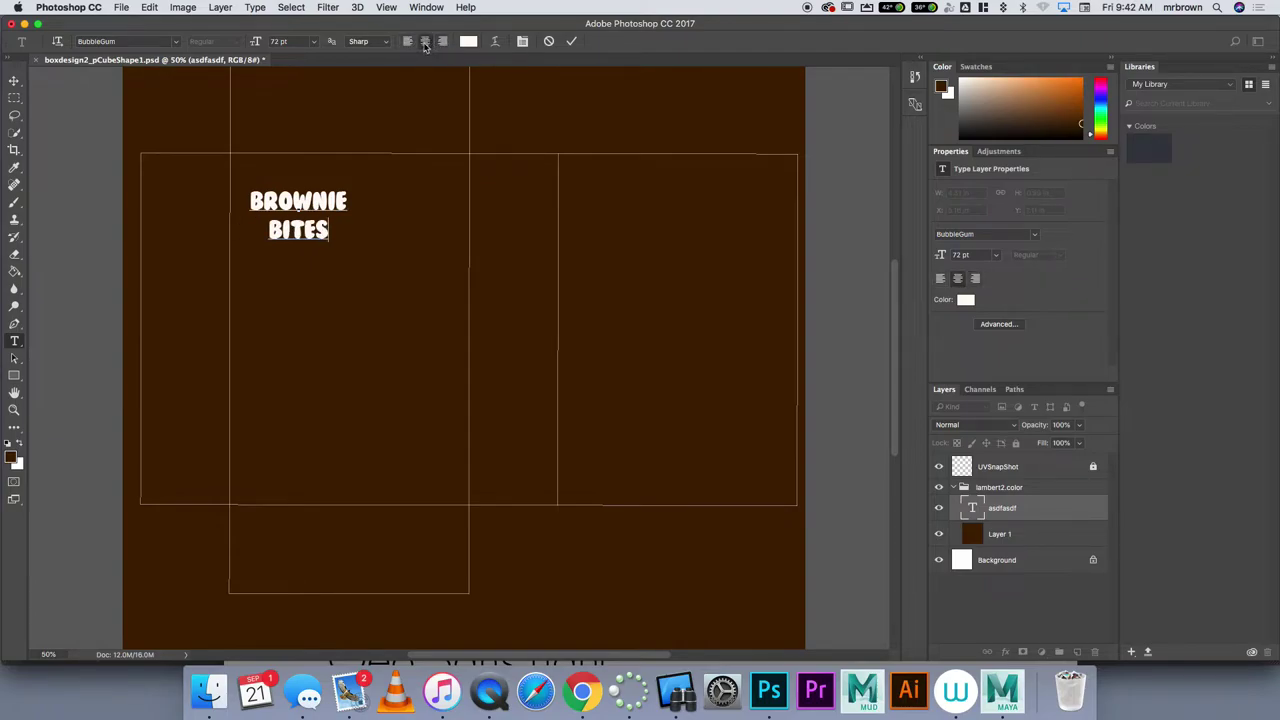
{"action": "left_click_drag", "start_coordinate": [330, 230], "coordinate": [250, 200]}
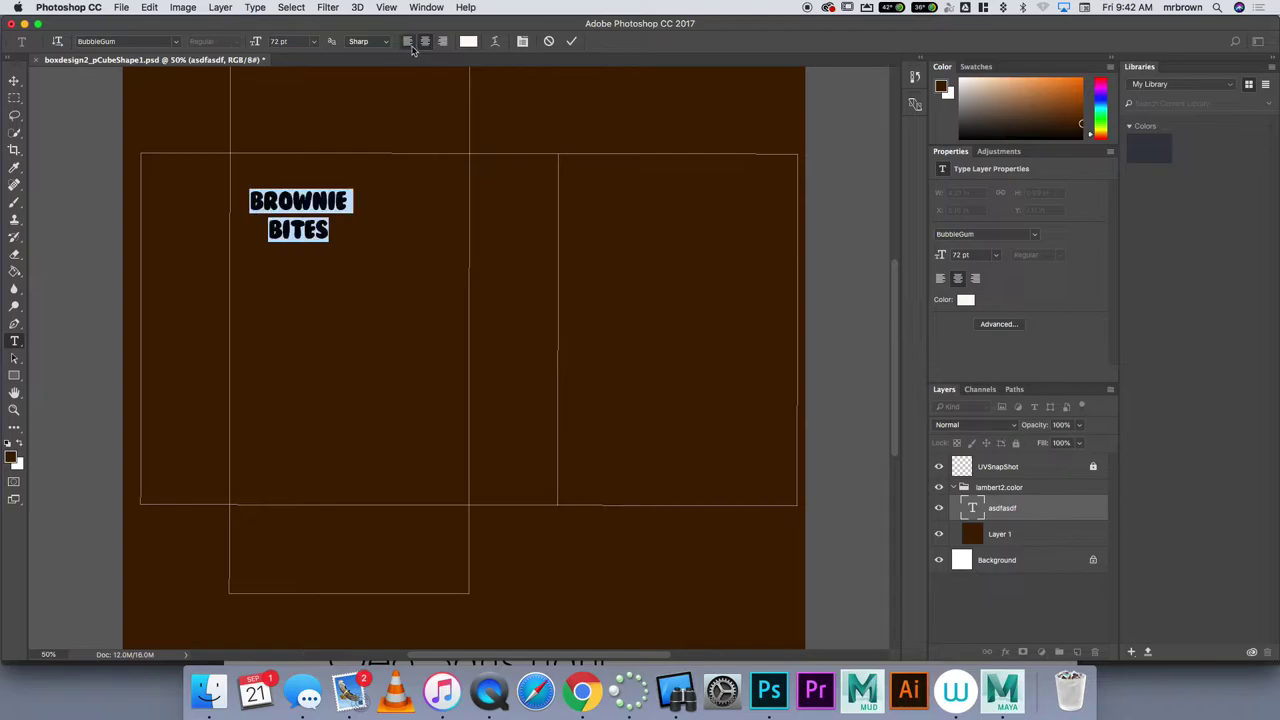
{"action": "left_click", "coordinate": [407, 41]}
{"action": "left_click", "coordinate": [425, 41]}
Cancel the Warp Text options unchanged and commit the BROWNIE BITES text.
{"action": "left_click", "coordinate": [495, 41]}
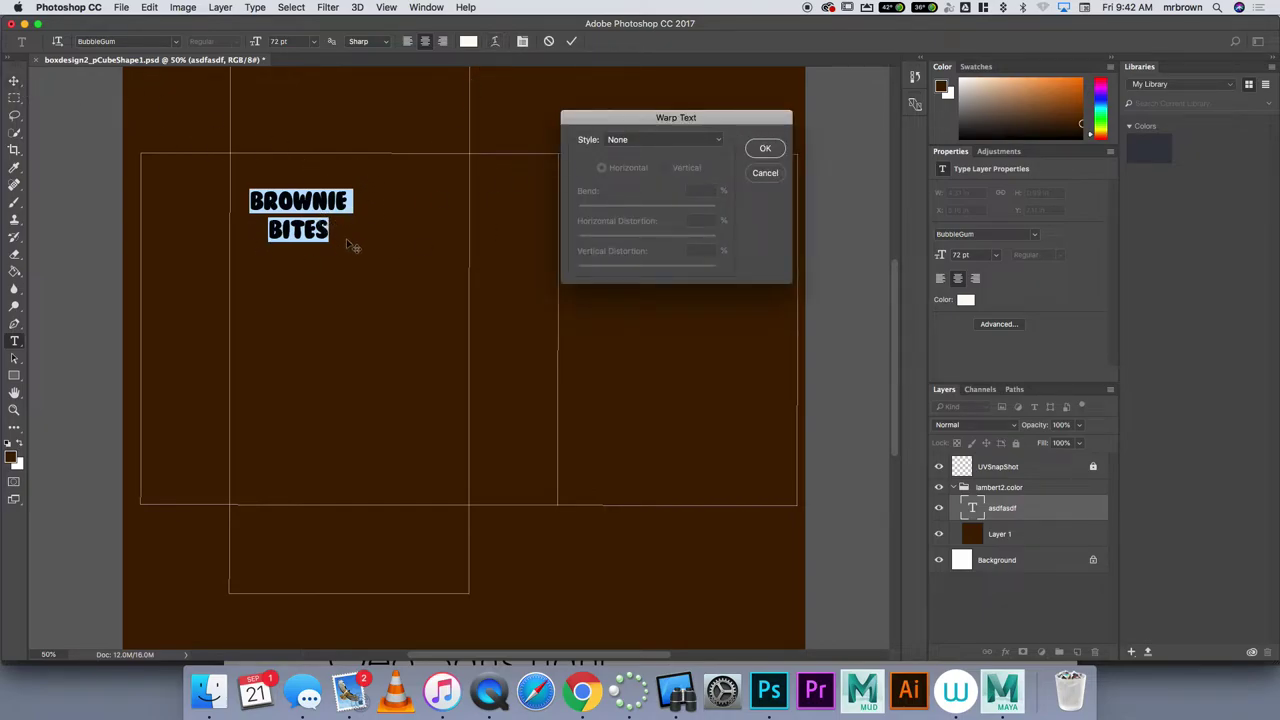
{"action": "left_click", "coordinate": [763, 174]}
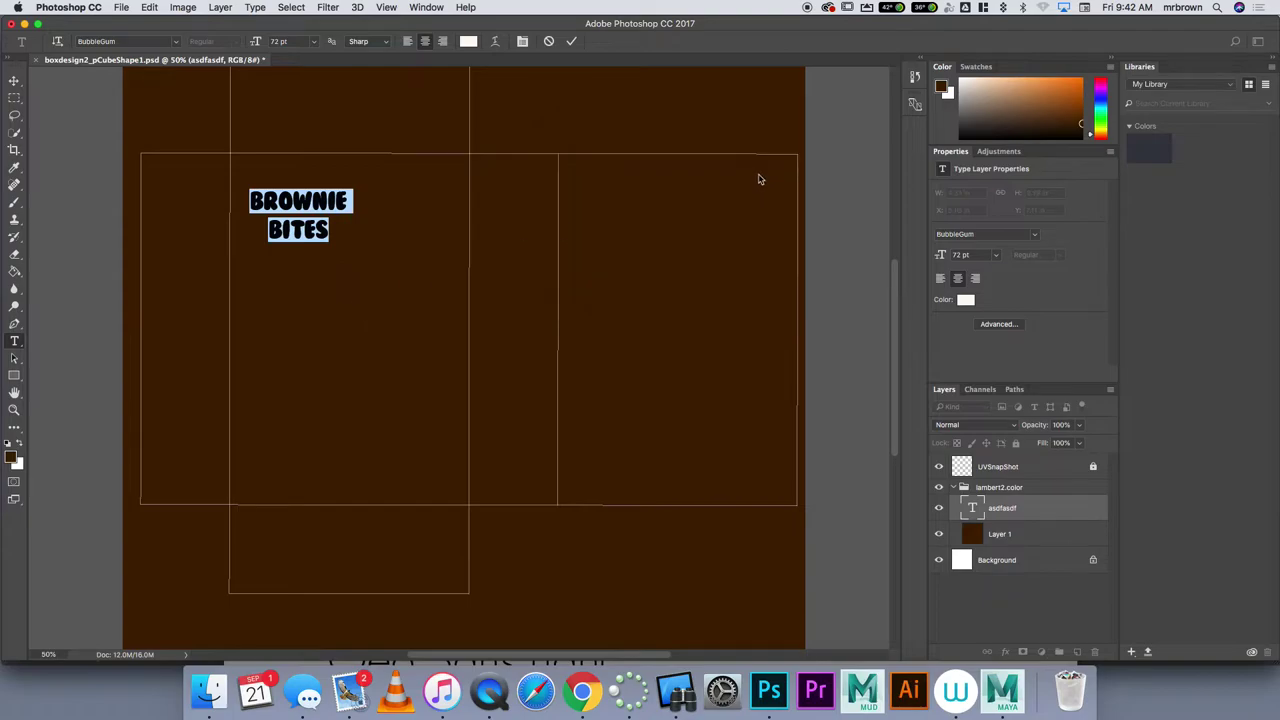
{"action": "left_click", "coordinate": [300, 286]}
Warp the title trying Arc and Arc Lower, settling on Arc Upper at +50 bend.
{"action": "key", "text": "v"}
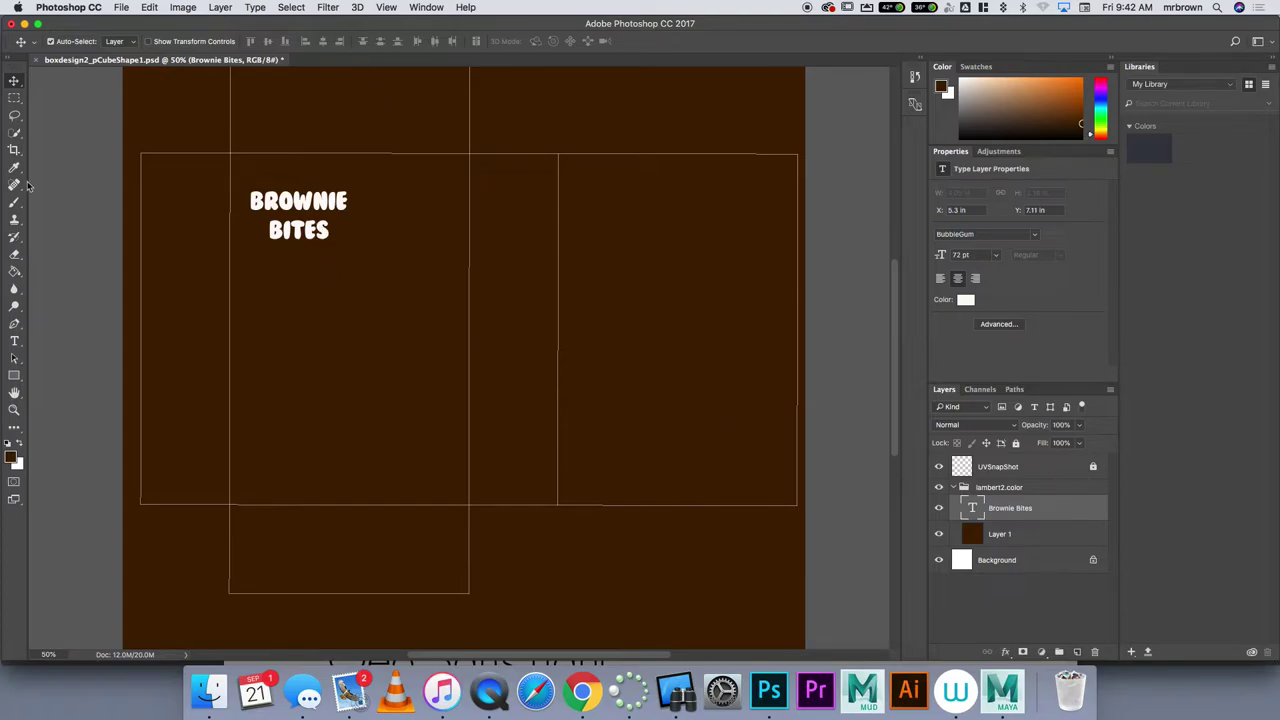
{"action": "left_click", "coordinate": [15, 341]}
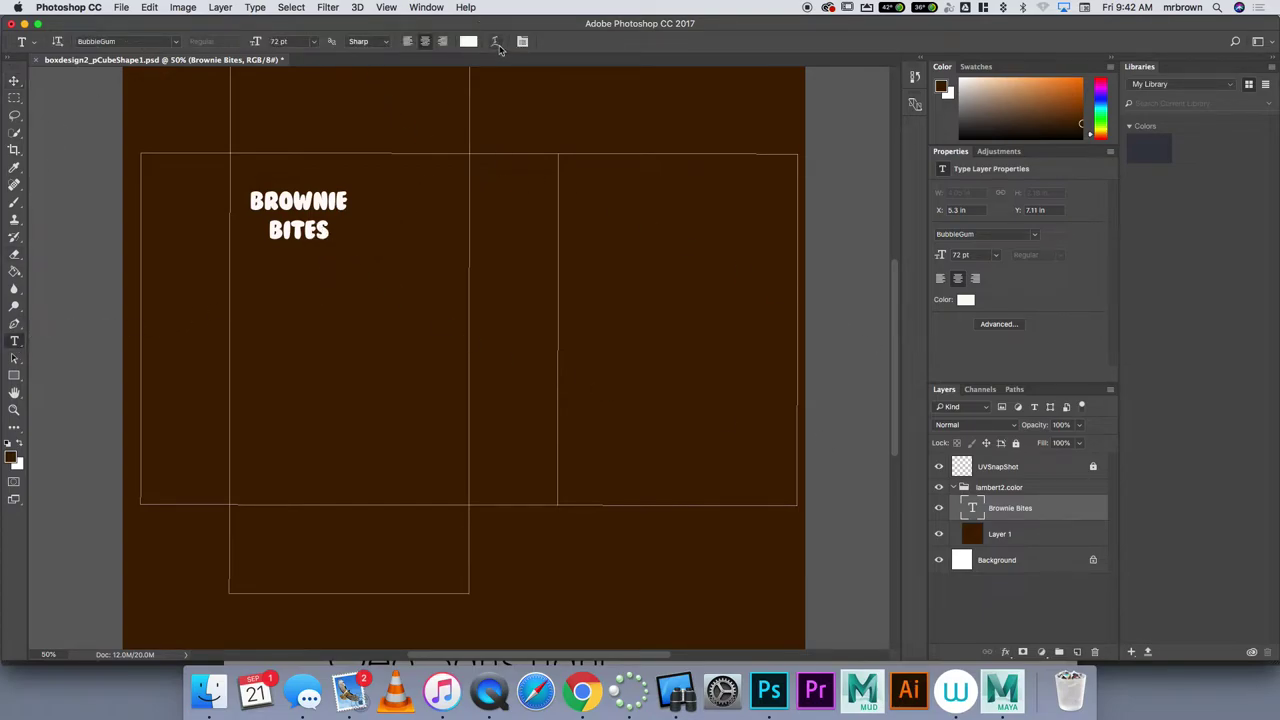
{"action": "left_click", "coordinate": [495, 43]}
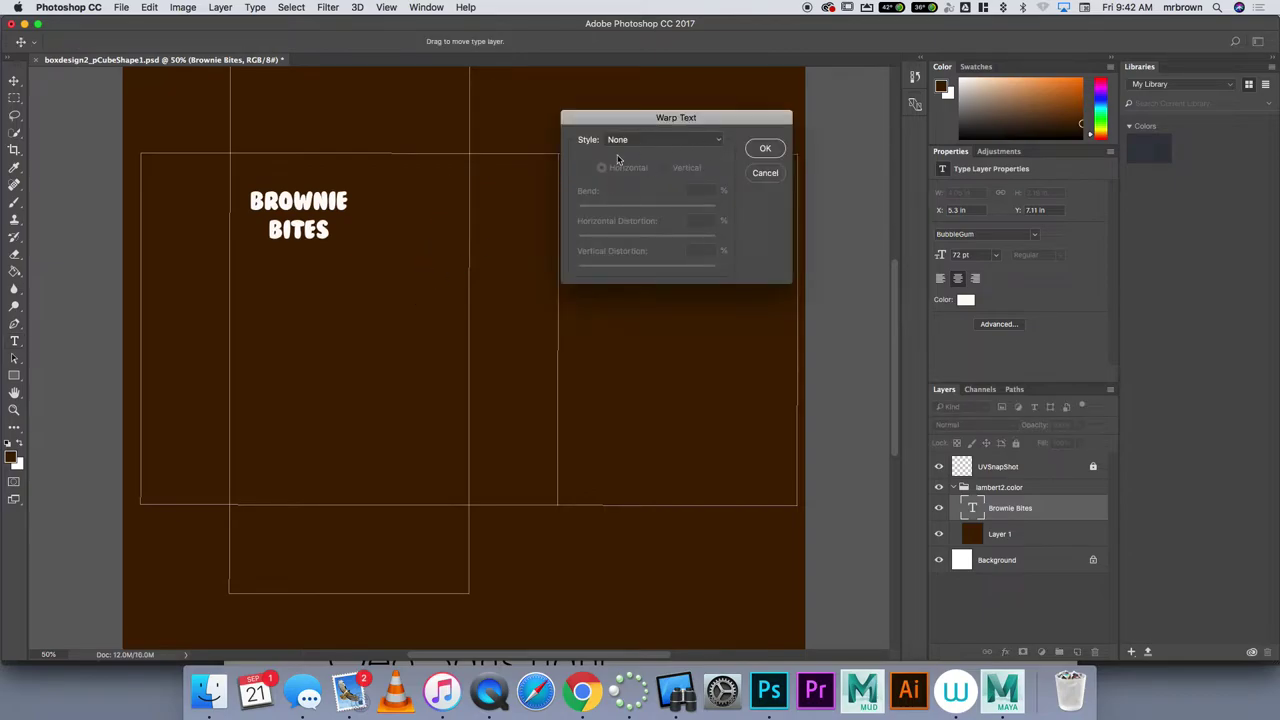
{"action": "left_click", "coordinate": [719, 141]}
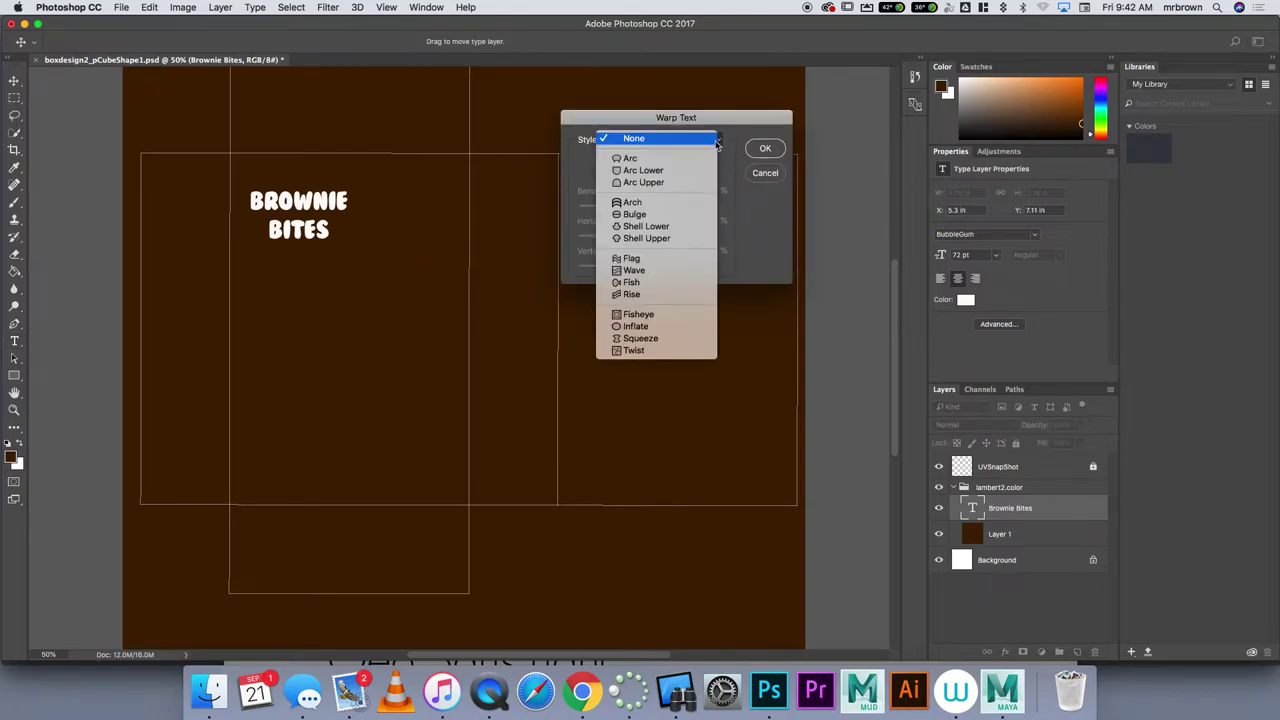
{"action": "left_click", "coordinate": [700, 162]}
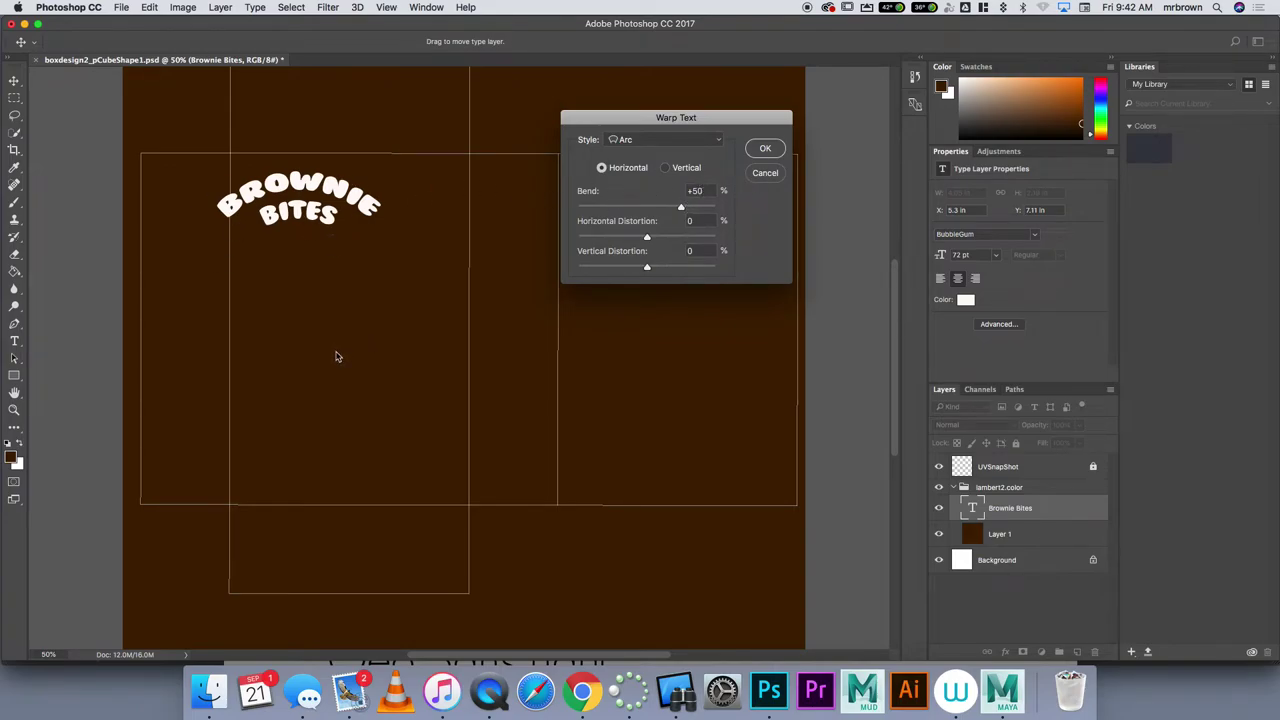
{"action": "left_click", "coordinate": [718, 141]}
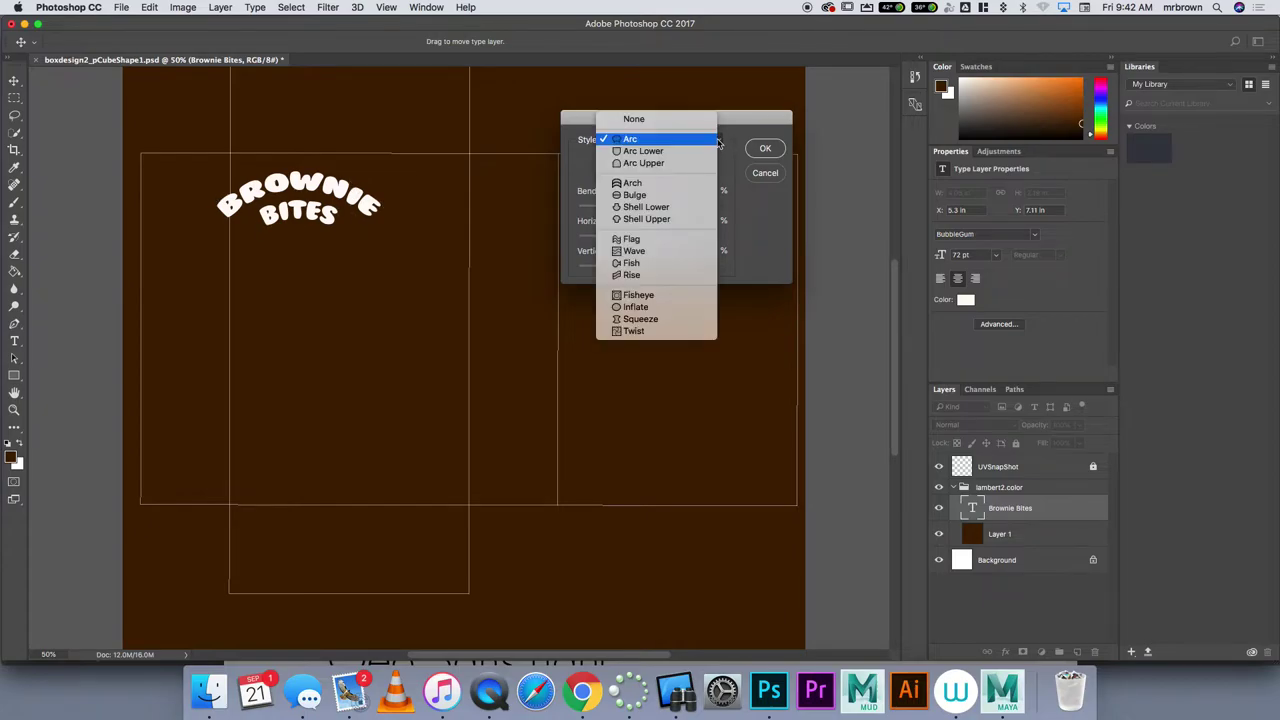
{"action": "left_click", "coordinate": [712, 151]}
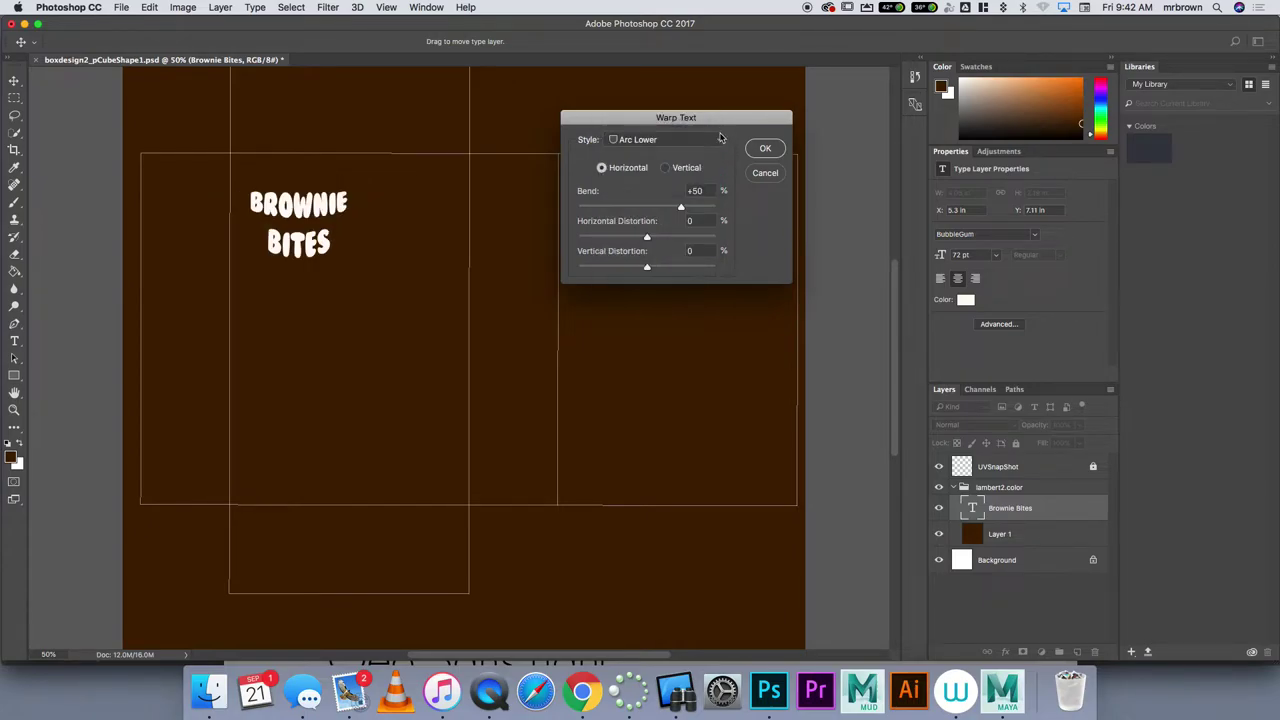
{"action": "left_click", "coordinate": [720, 138]}
{"action": "left_click", "coordinate": [708, 152]}
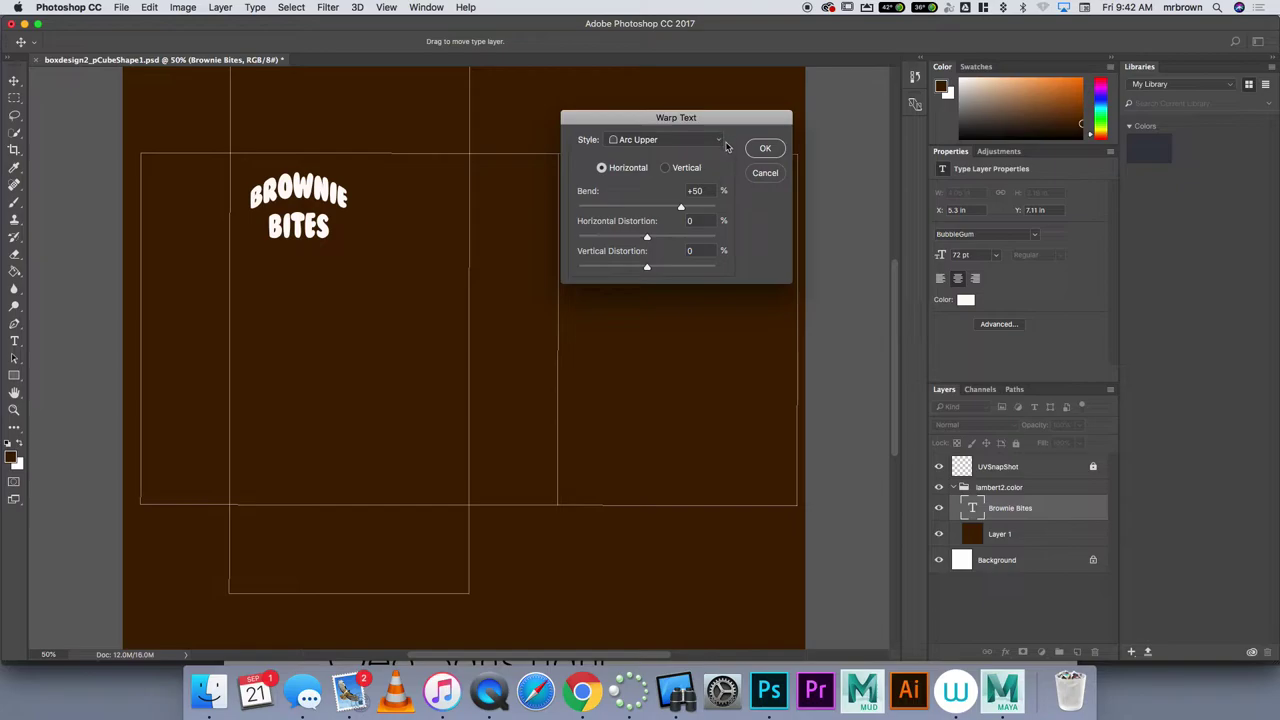
{"action": "left_click", "coordinate": [582, 690]}
Search Google Images for 'Cereal box design' and scroll through the results.
{"action": "left_click", "coordinate": [450, 36]}
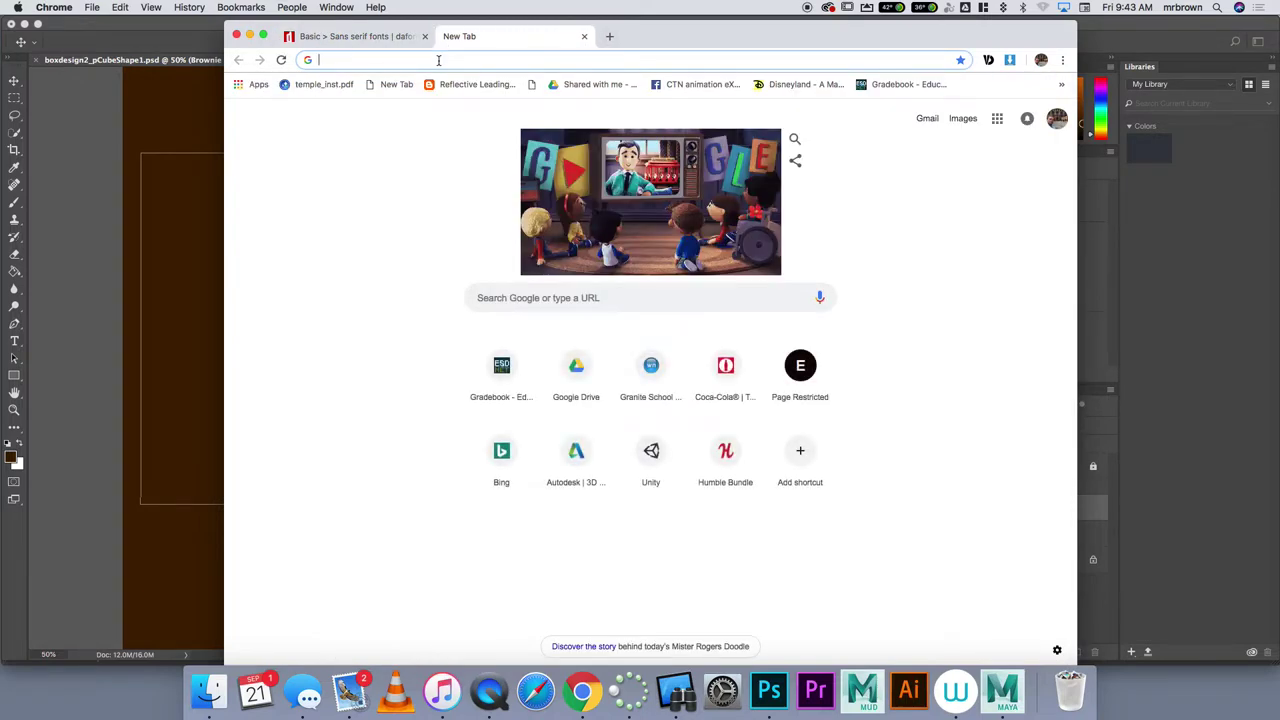
{"action": "type", "text": "Cereal"}
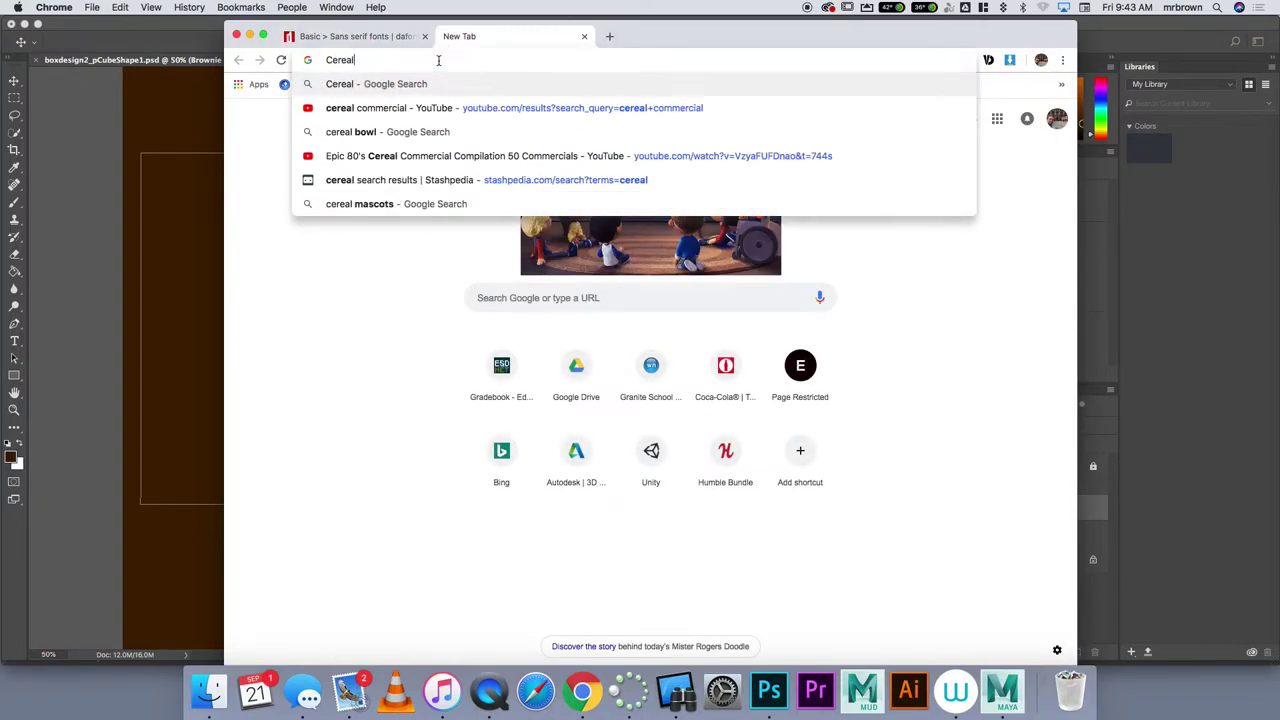
{"action": "type", "text": "Box"}
{"action": "key", "text": "BackSpace"}
{"action": "key", "text": "BackSpace"}
{"action": "key", "text": "BackSpace"}
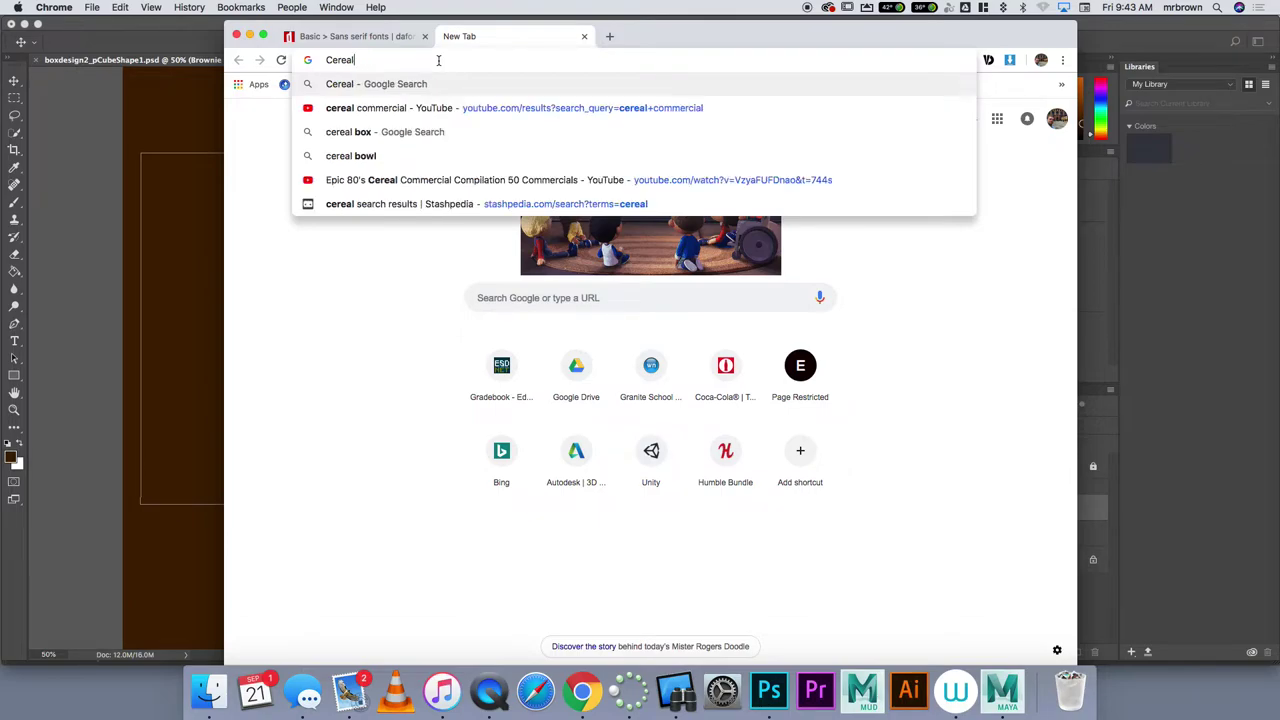
{"action": "type", "text": "box design"}
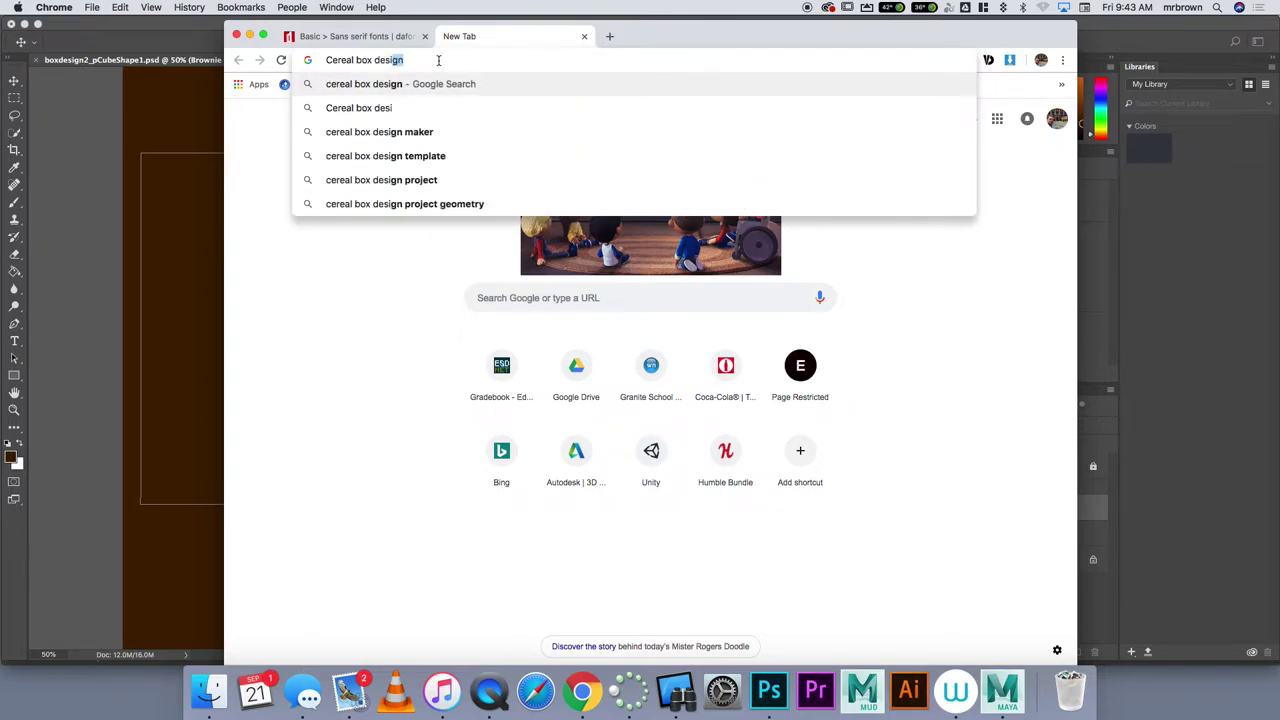
{"action": "key", "text": "Return"}
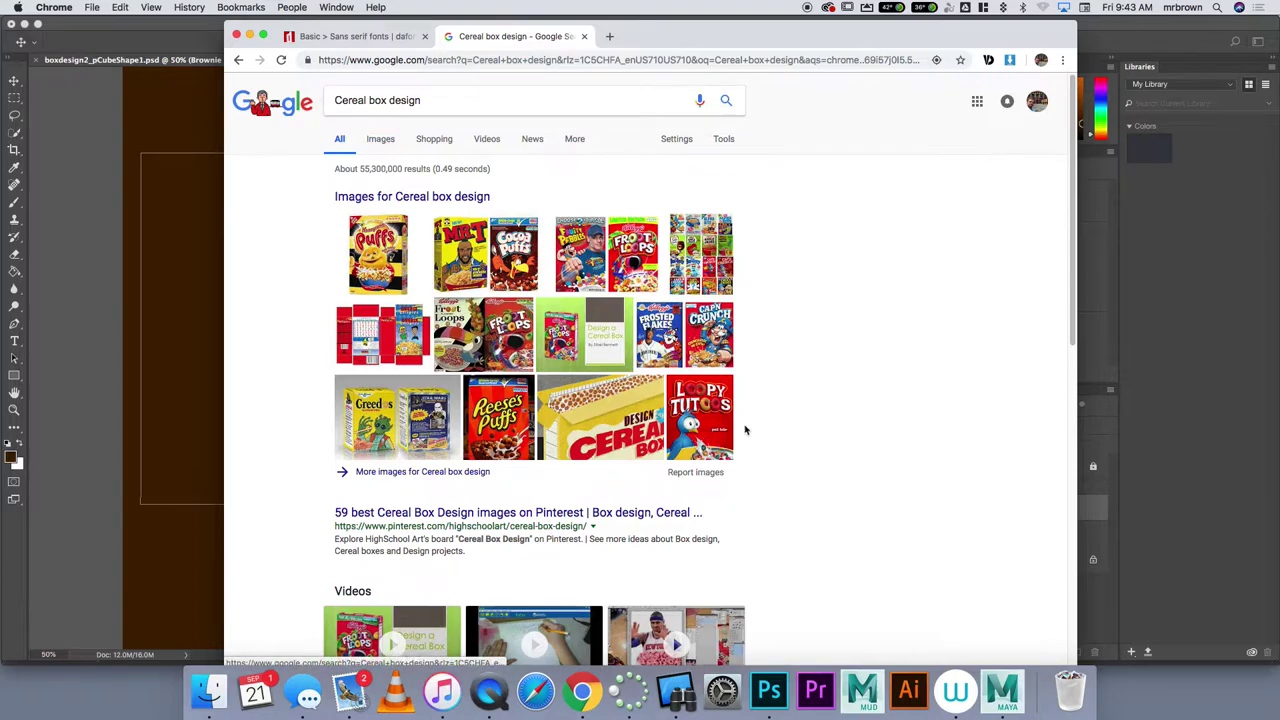
{"action": "left_click", "coordinate": [381, 139]}
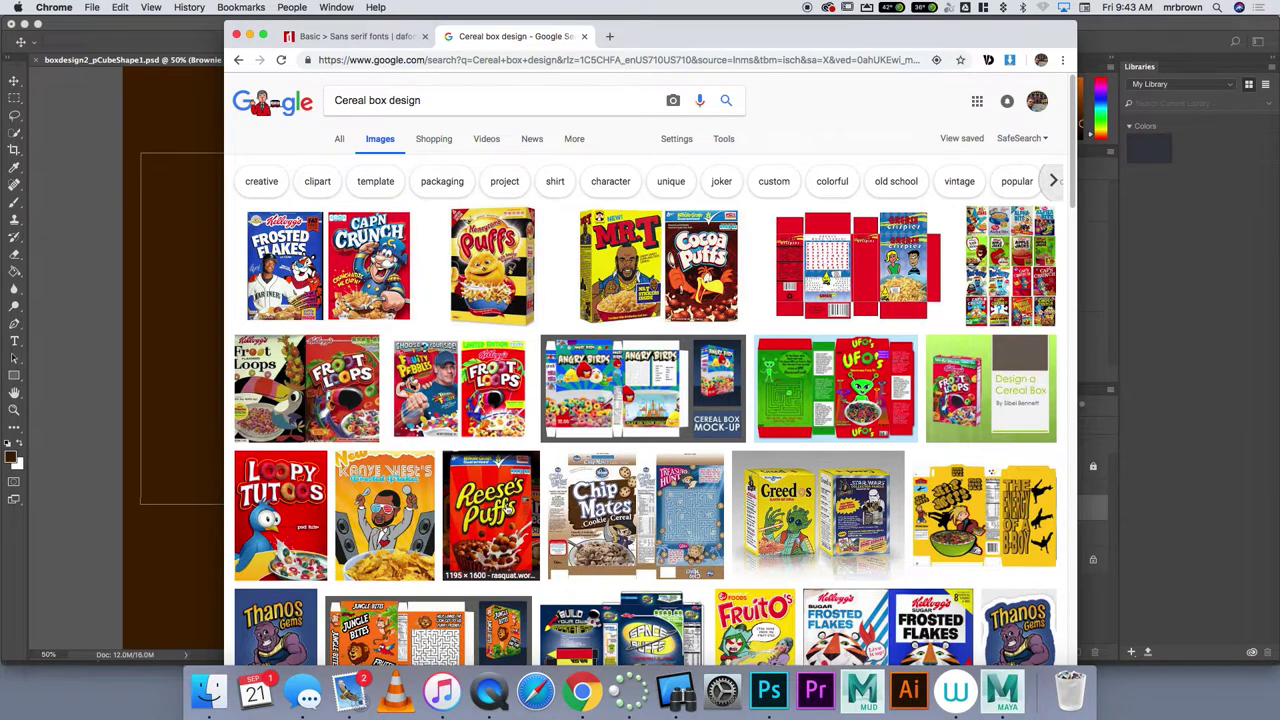
{"action": "scroll", "coordinate": [1075, 133], "scroll_direction": "down", "scroll_amount": 6}
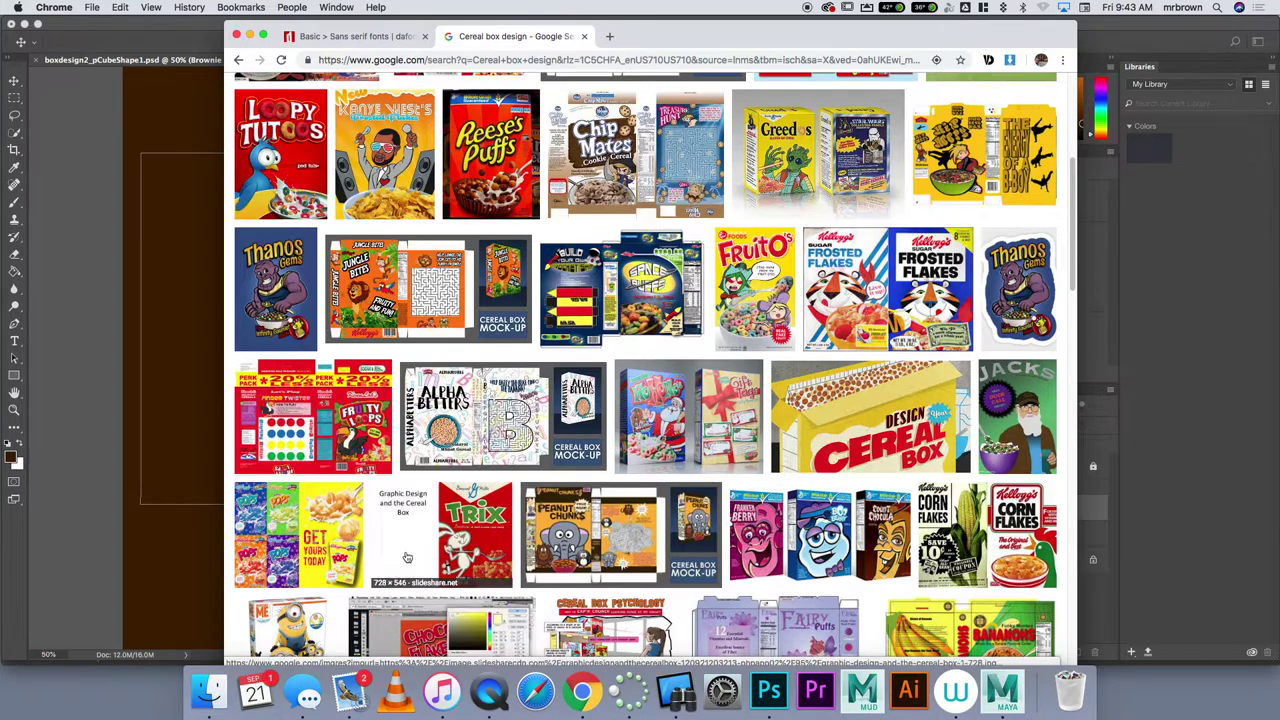
{"action": "left_click_drag", "start_coordinate": [1070, 206], "coordinate": [1064, 287]}
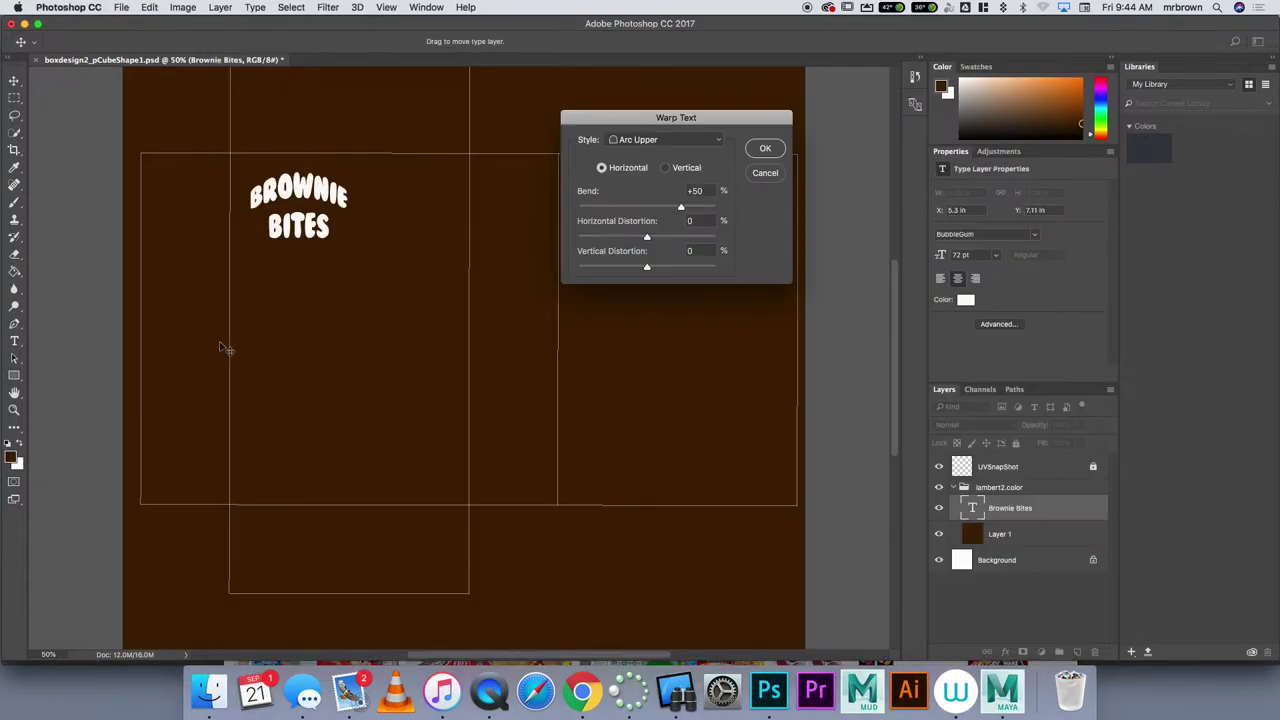
Try Arc, Bulge and Arc Lower warps on the title before returning to Arc Upper.
{"action": "left_click", "coordinate": [711, 143]}
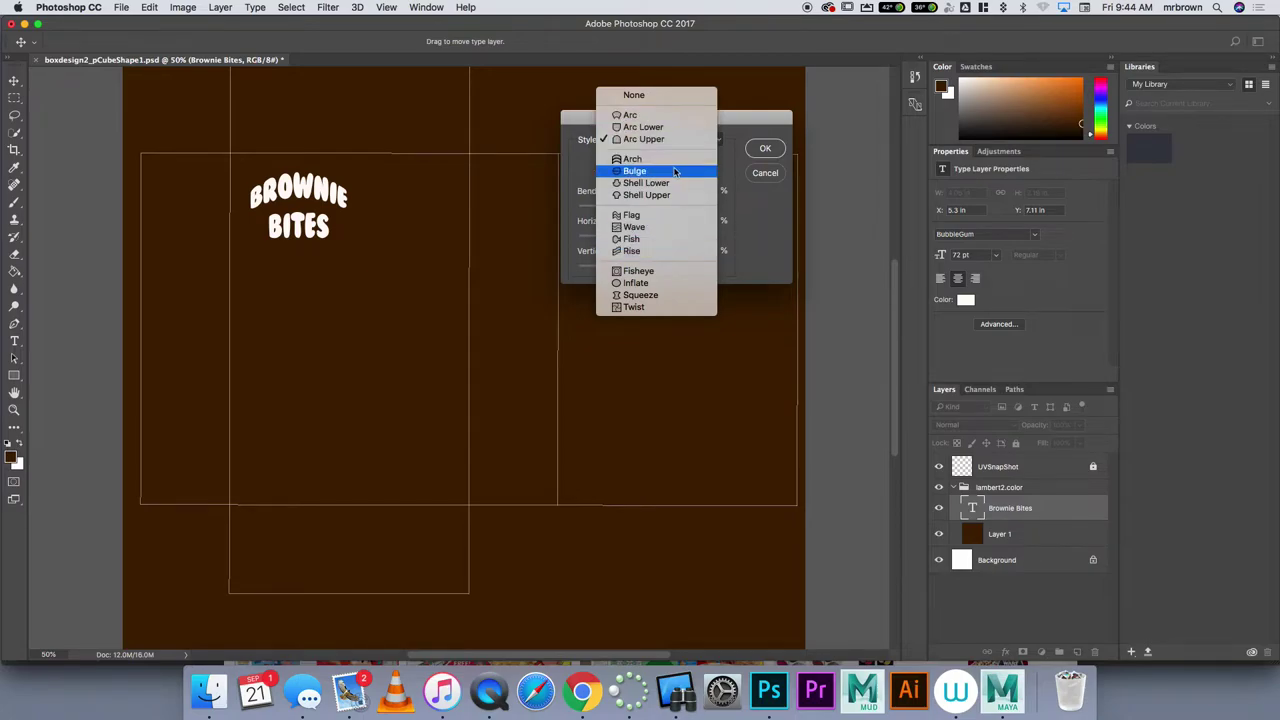
{"action": "left_click", "coordinate": [685, 115]}
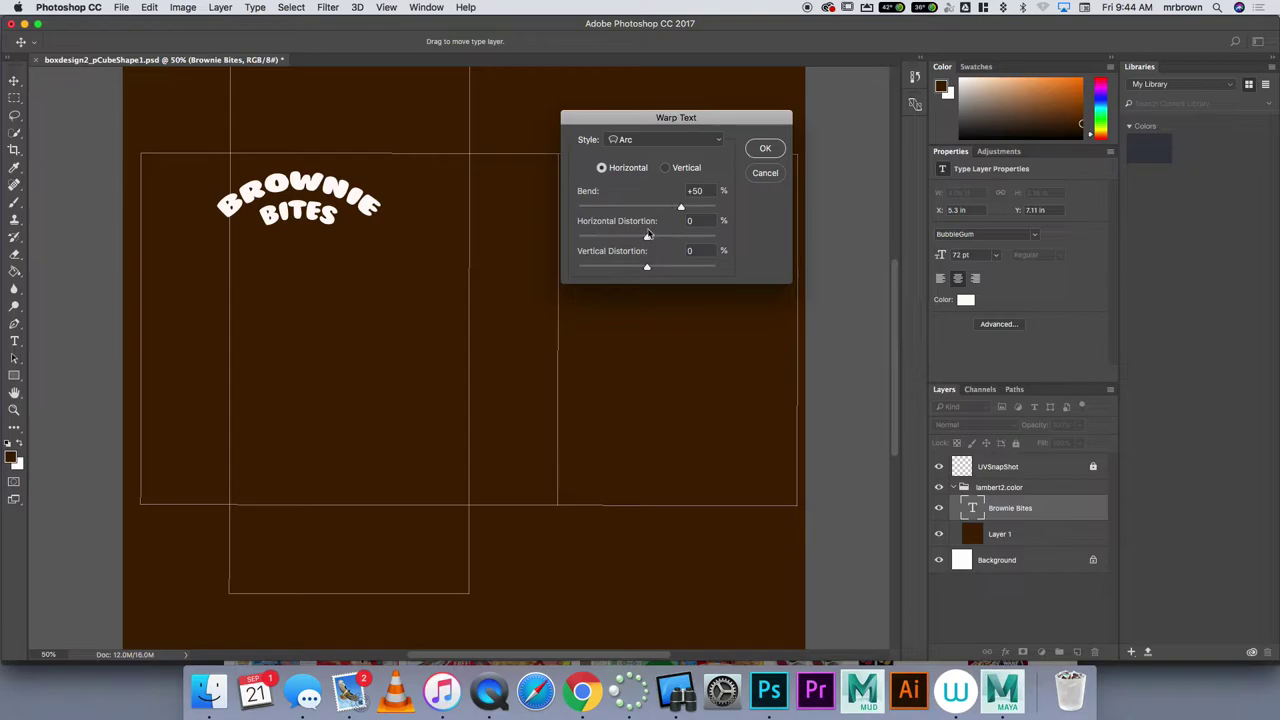
{"action": "mouse_move", "coordinate": [647, 237]}
{"action": "left_mouse_down"}
{"action": "mouse_move", "coordinate": [655, 266]}
{"action": "mouse_move", "coordinate": [644, 270]}
{"action": "mouse_move", "coordinate": [643, 238]}
{"action": "mouse_move", "coordinate": [668, 208]}
{"action": "mouse_move", "coordinate": [620, 236]}
{"action": "mouse_move", "coordinate": [665, 240]}
{"action": "left_mouse_up"}
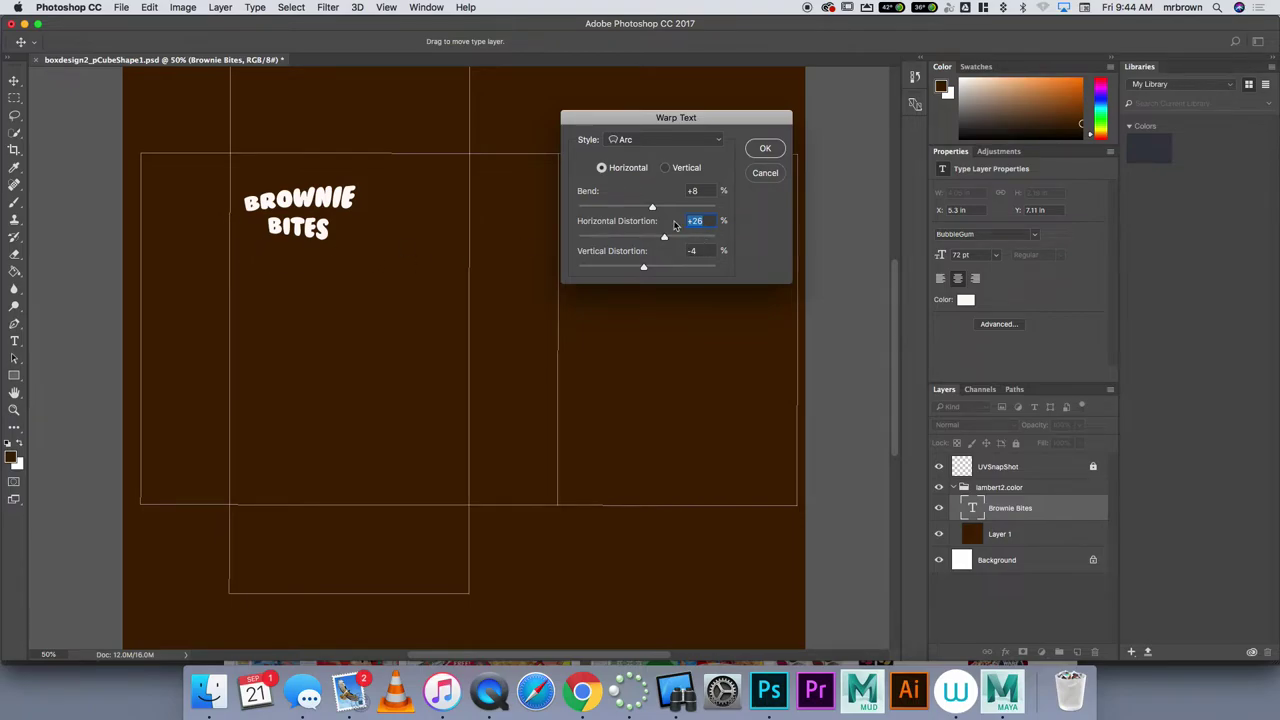
{"action": "left_click_drag", "start_coordinate": [652, 207], "coordinate": [663, 205]}
{"action": "left_click", "coordinate": [690, 139]}
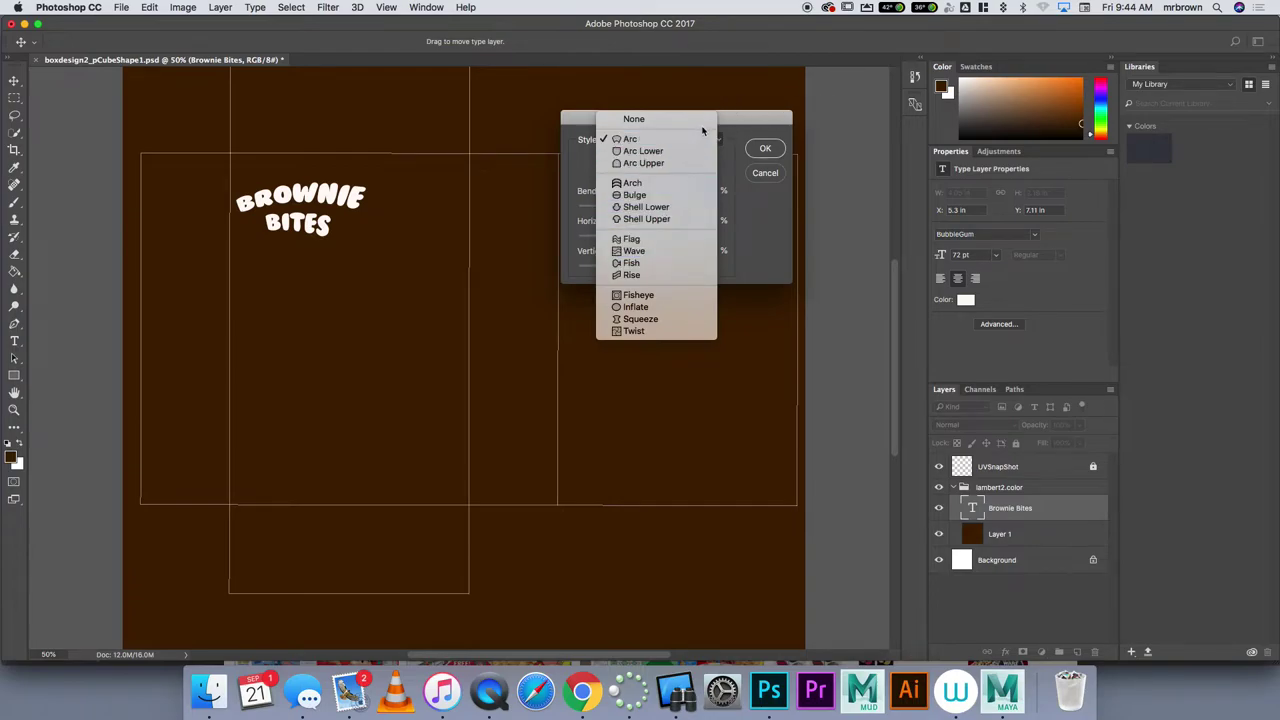
{"action": "left_click", "coordinate": [680, 195]}
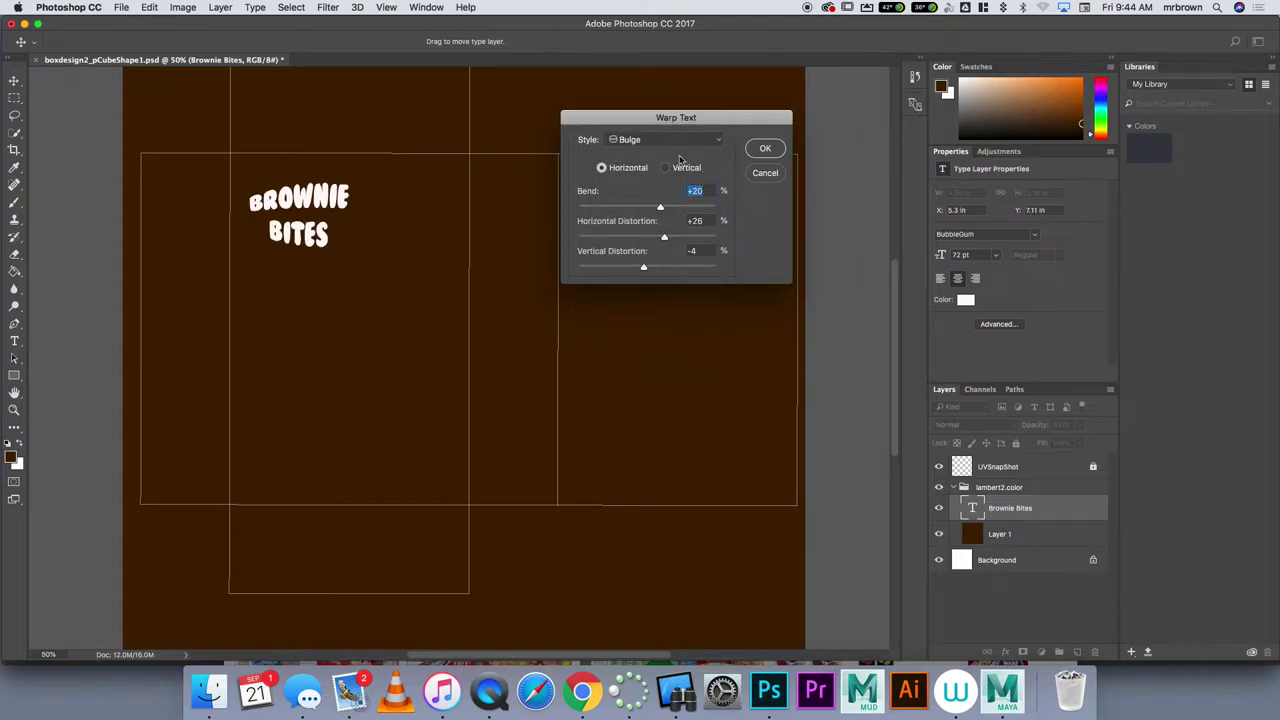
{"action": "left_click", "coordinate": [676, 141]}
{"action": "left_click", "coordinate": [672, 94]}
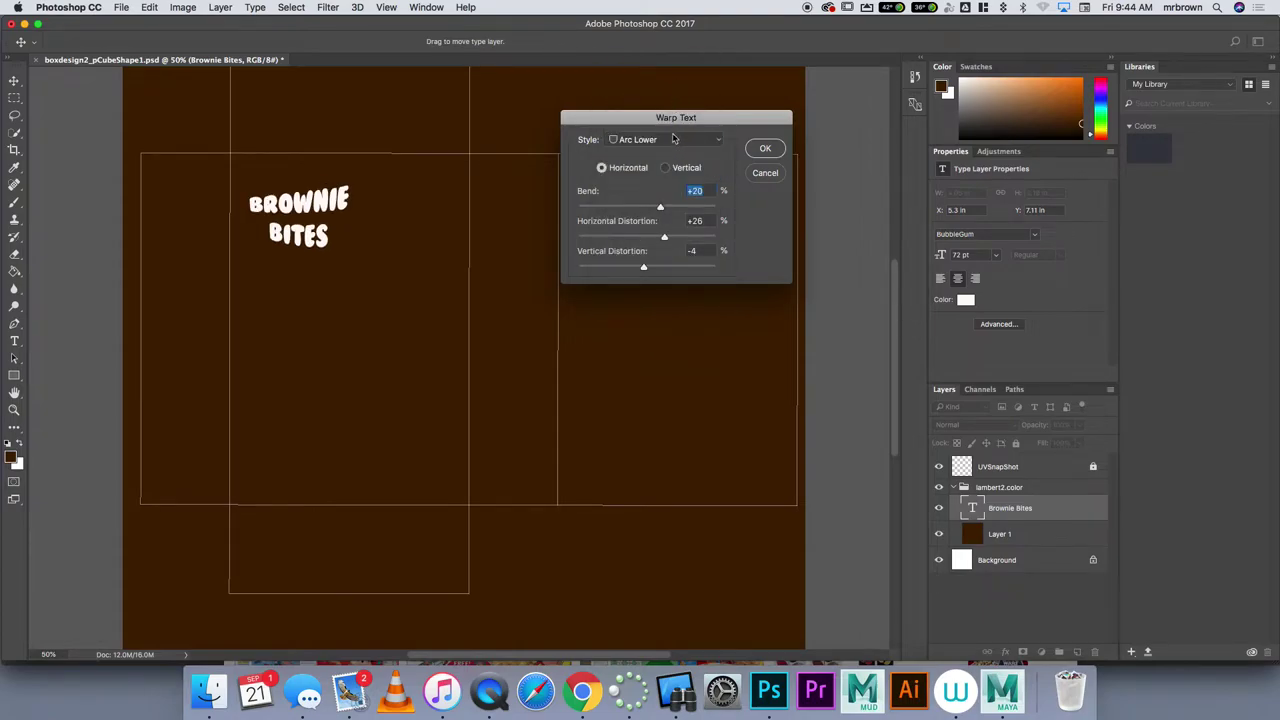
{"action": "left_click", "coordinate": [681, 138]}
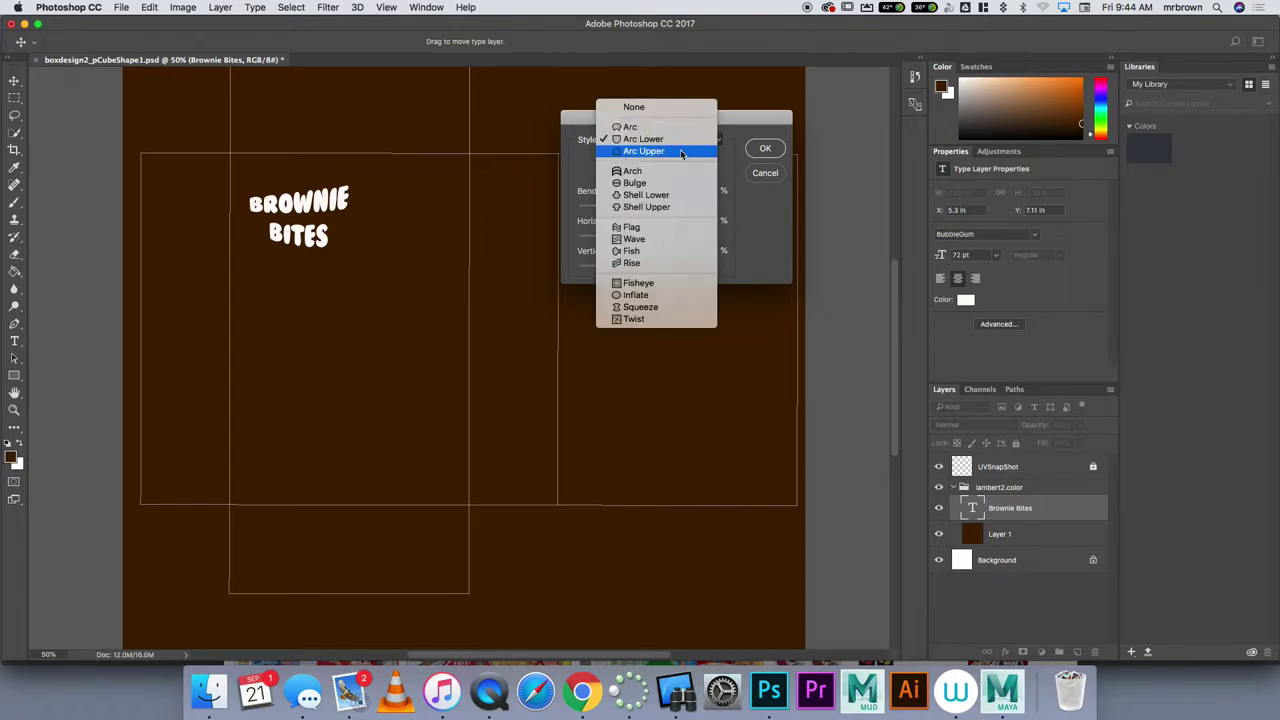
{"action": "left_click", "coordinate": [676, 153]}
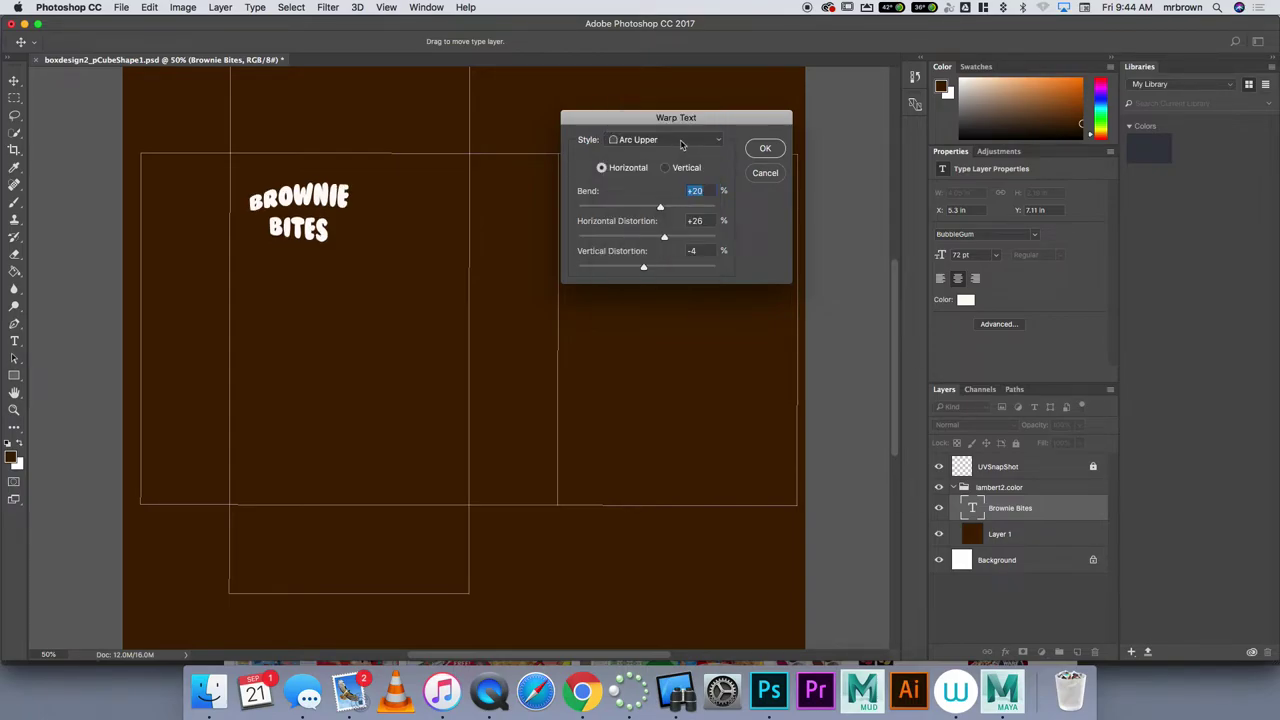
Set horizontal and vertical distortion to 0 and bend to +42, then apply the warp.
{"action": "left_click_drag", "start_coordinate": [663, 240], "coordinate": [642, 268]}
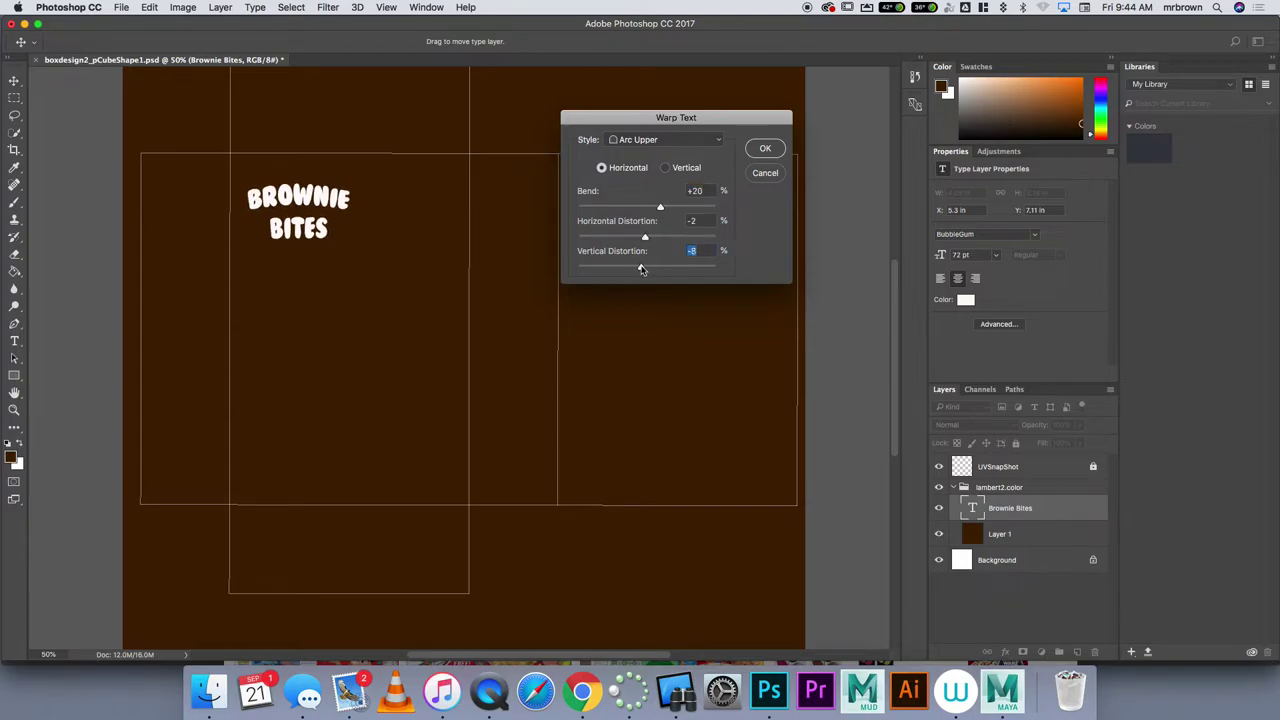
{"action": "type", "text": "0"}
{"action": "key", "text": "shift+Tab"}
{"action": "type", "text": "0"}
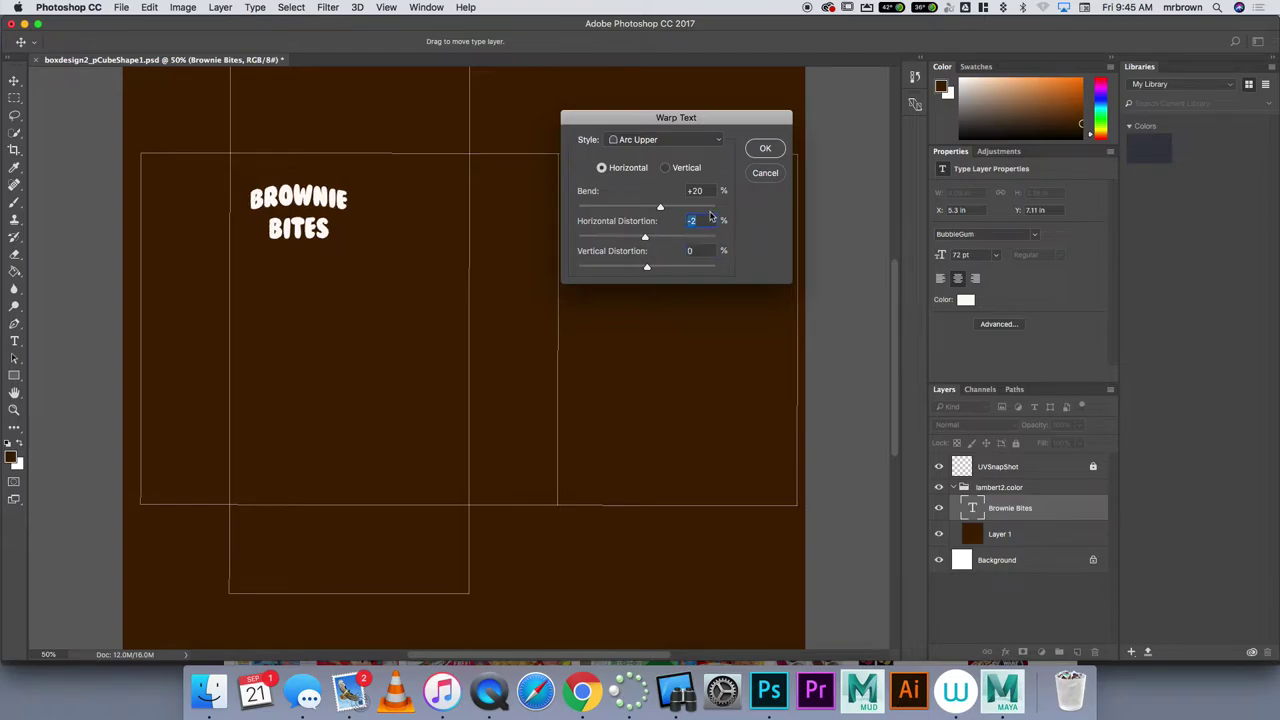
{"action": "left_click_drag", "start_coordinate": [660, 208], "coordinate": [675, 209]}
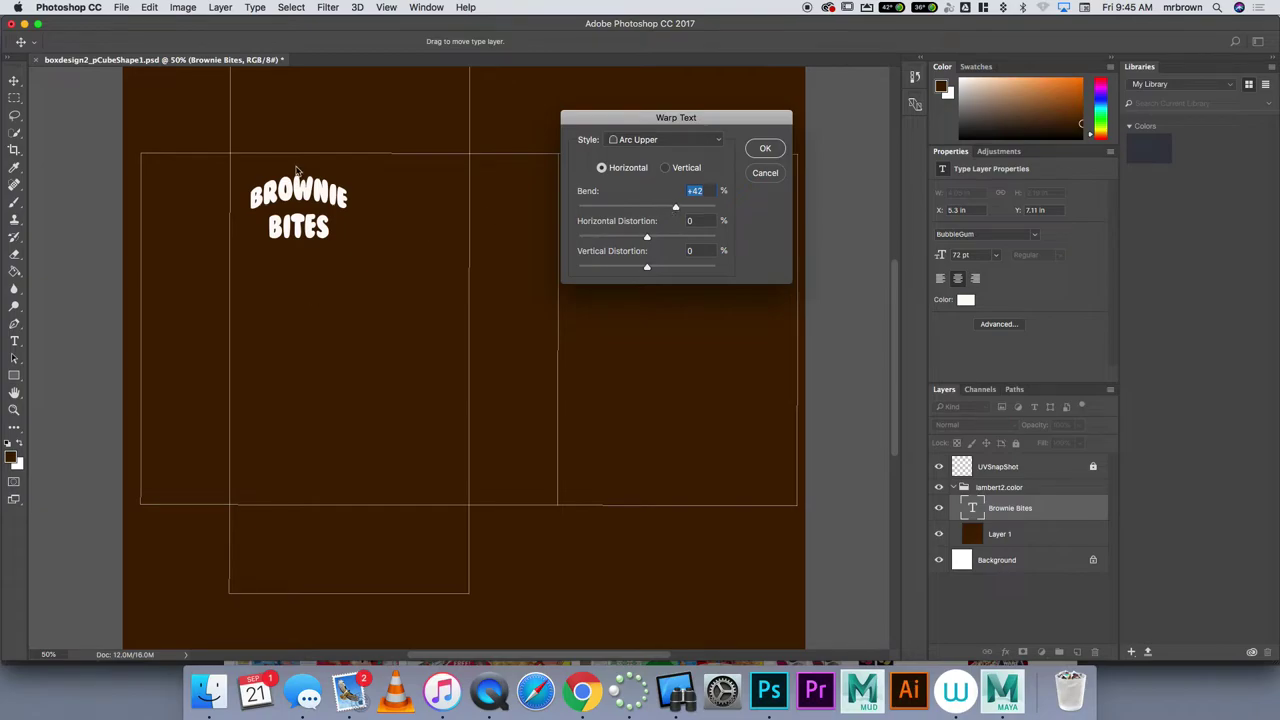
{"action": "left_click", "coordinate": [764, 147]}
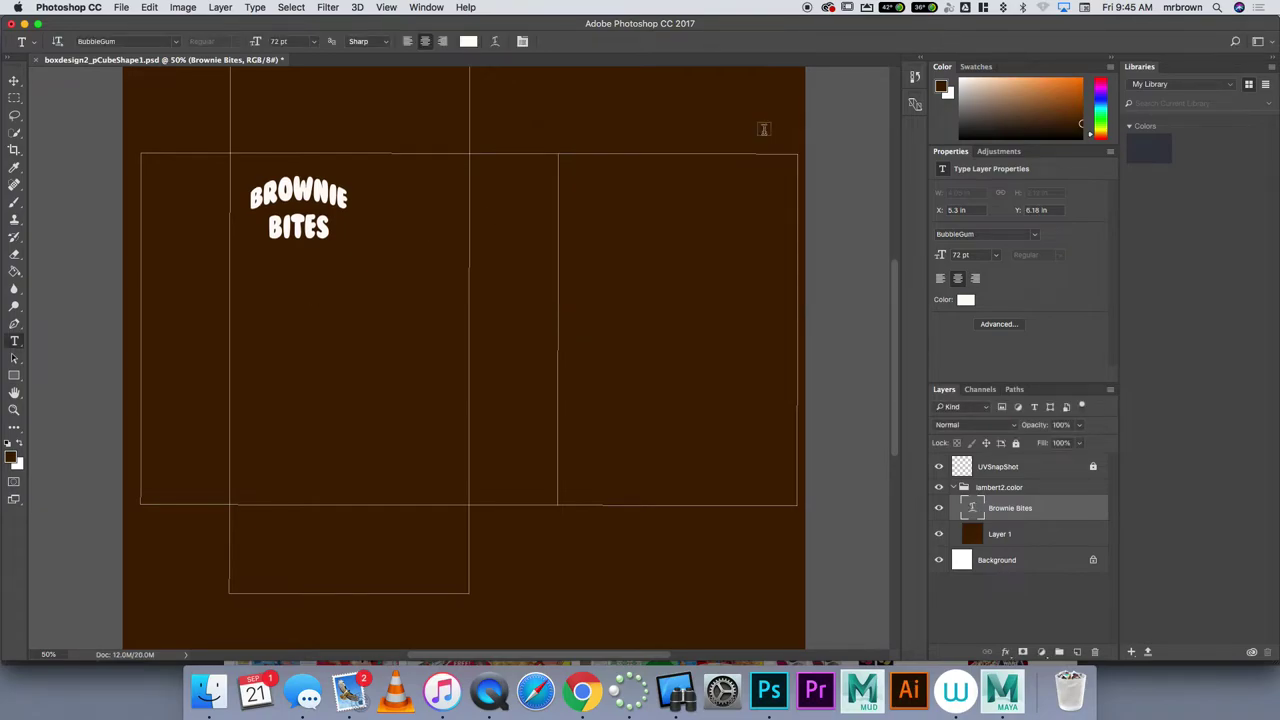
Move the BROWNIE BITES title down and right, then nudge it up slightly.
{"action": "key", "text": "v"}
{"action": "left_click_drag", "start_coordinate": [287, 178], "coordinate": [335, 220]}
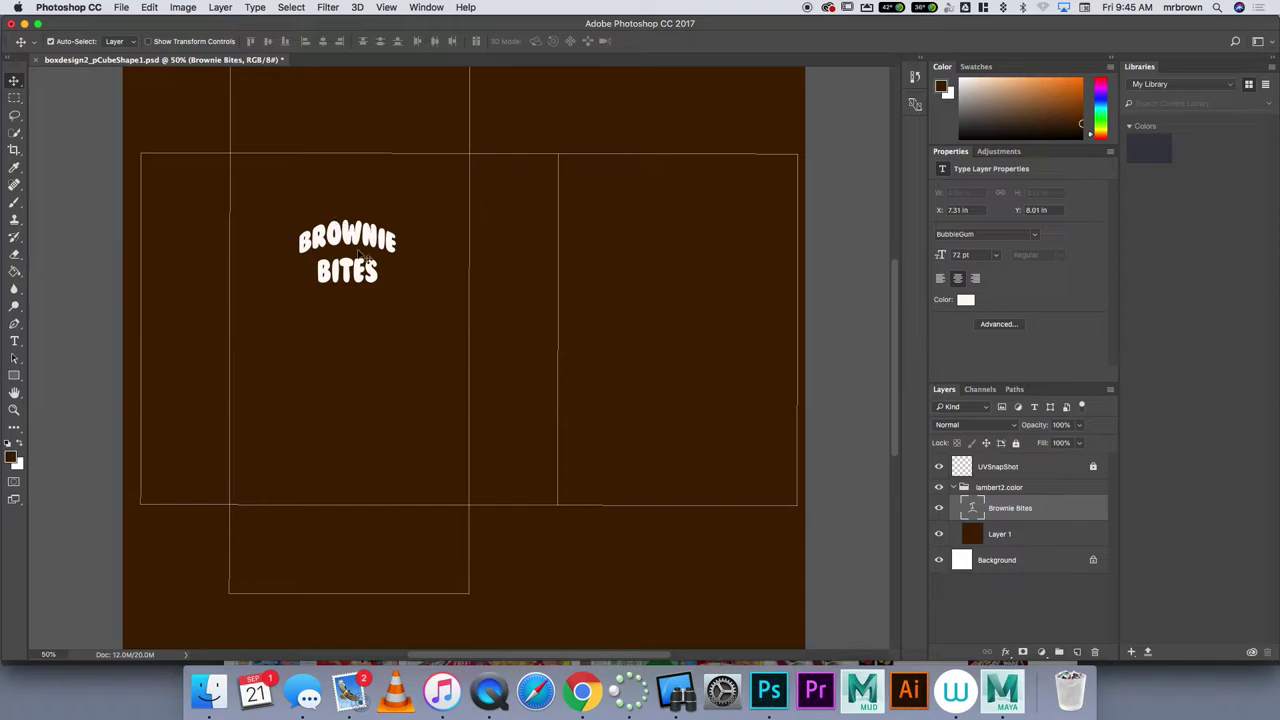
{"action": "left_click_drag", "start_coordinate": [369, 239], "coordinate": [367, 229]}
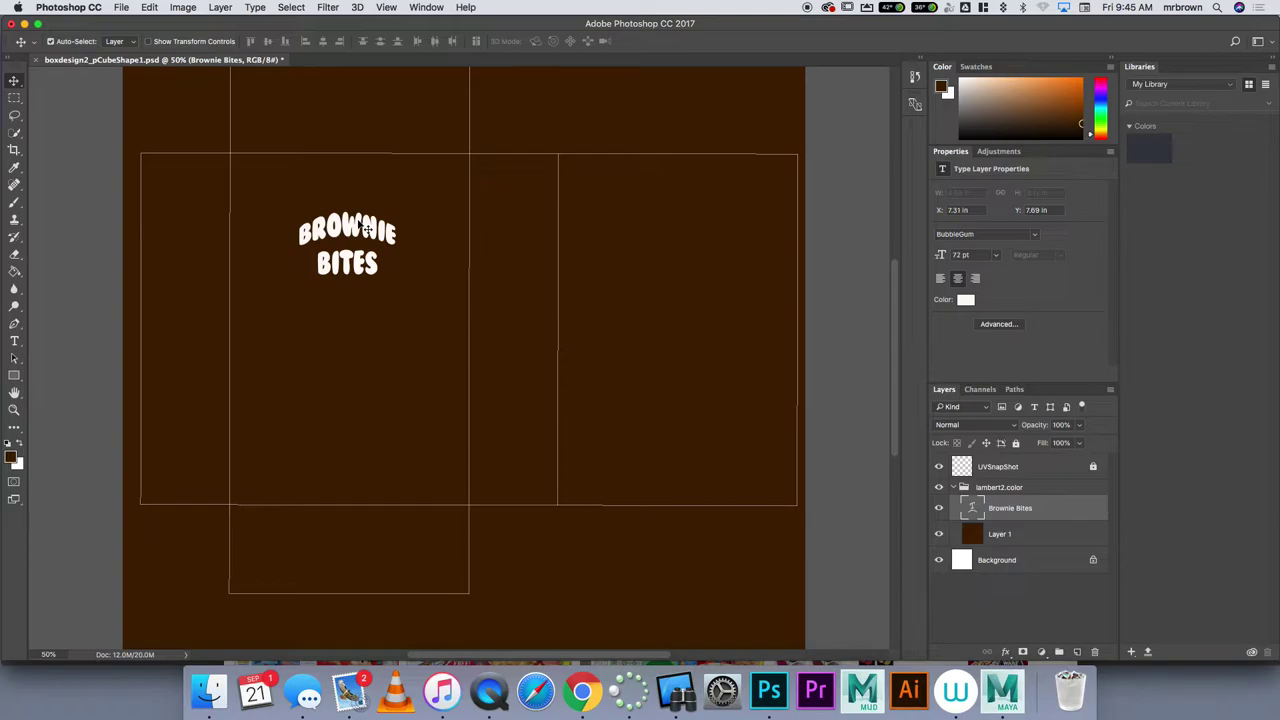
{"action": "left_click", "coordinate": [150, 8]}
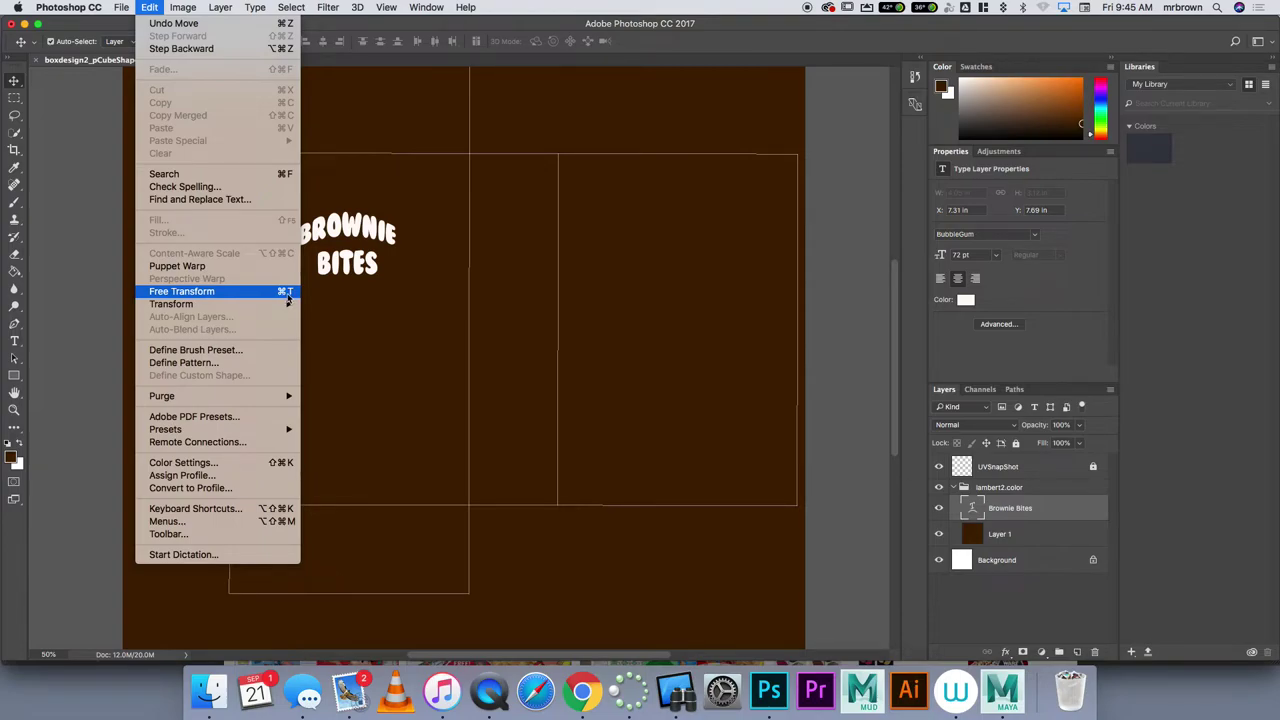
Stretch and reshape the title with Free Transform, commit it, then undo that attempt.
{"action": "left_click", "coordinate": [287, 299]}
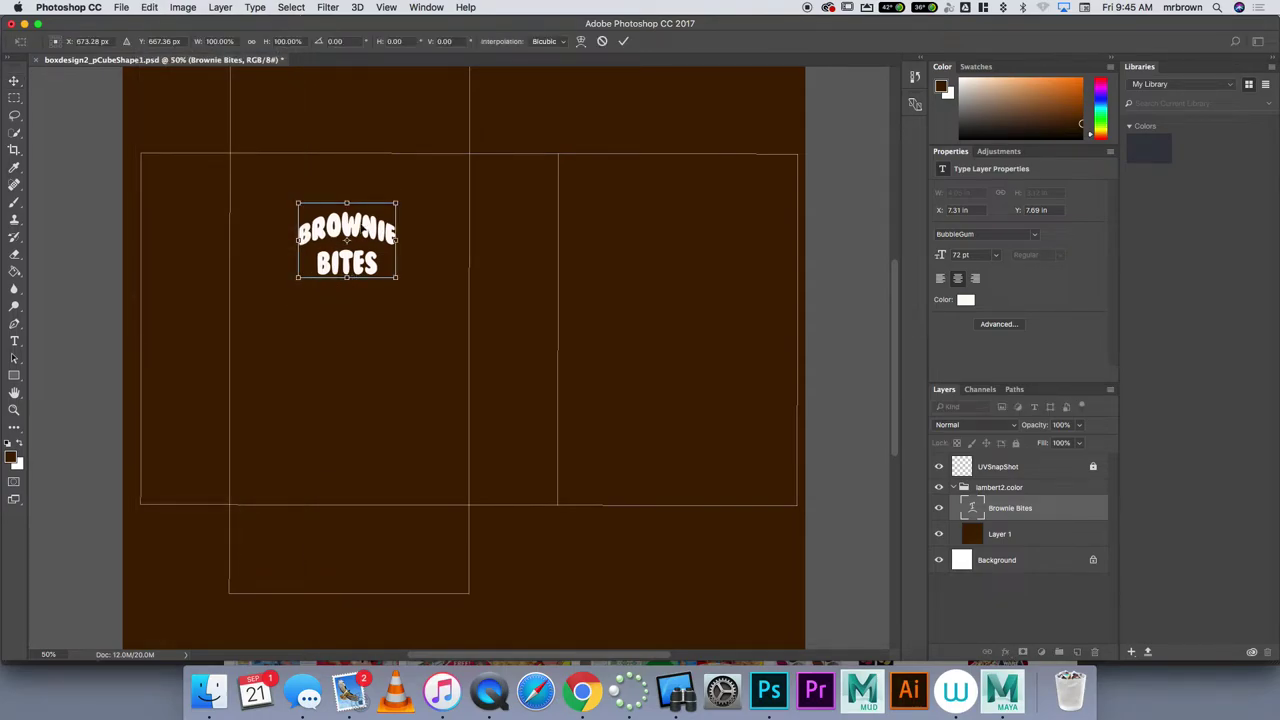
{"action": "left_click_drag", "start_coordinate": [347, 279], "coordinate": [347, 405]}
{"action": "left_click_drag", "start_coordinate": [396, 304], "coordinate": [452, 303]}
{"action": "left_click_drag", "start_coordinate": [293, 308], "coordinate": [229, 305]}
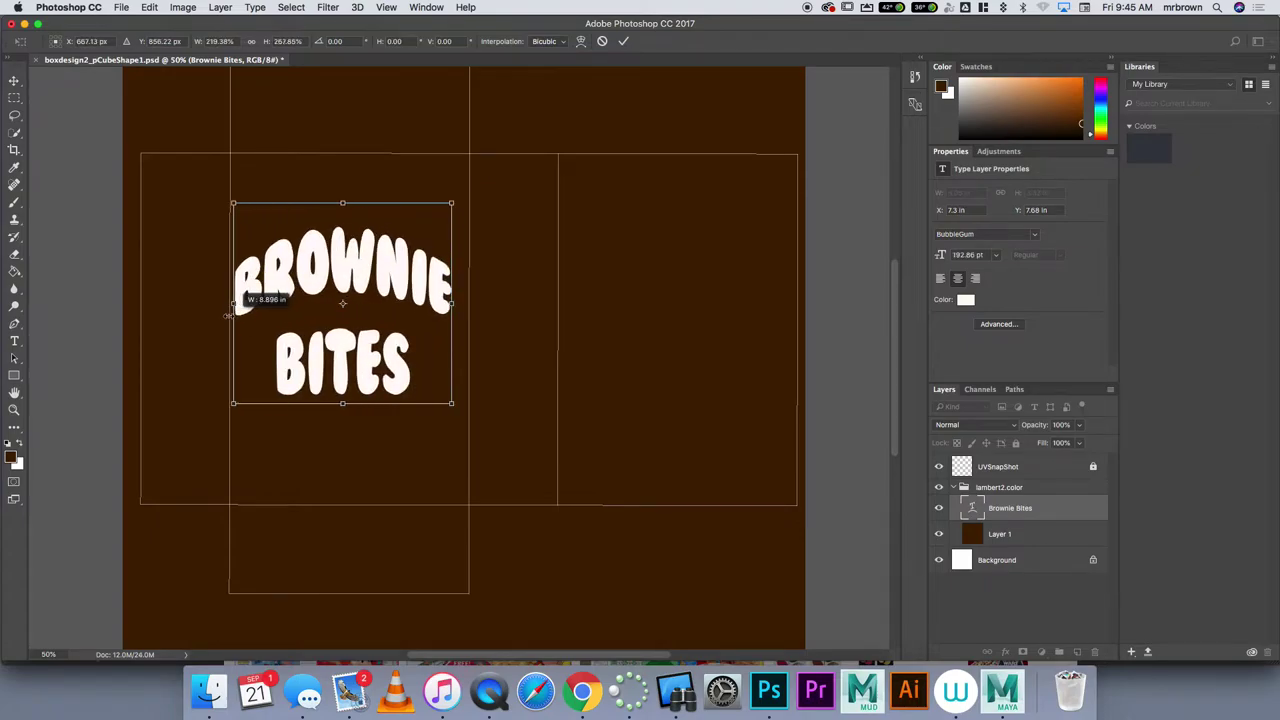
{"action": "left_click_drag", "start_coordinate": [341, 203], "coordinate": [338, 315]}
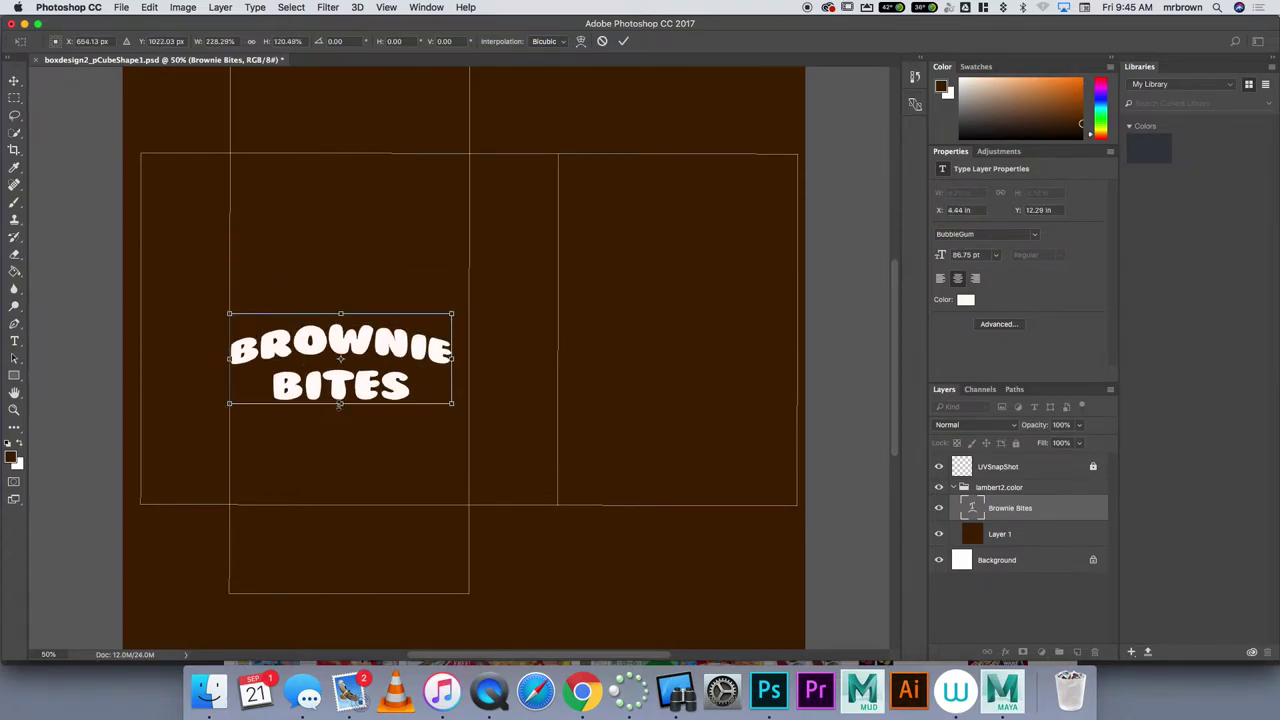
{"action": "left_click_drag", "start_coordinate": [340, 404], "coordinate": [340, 376]}
{"action": "mouse_move", "coordinate": [452, 340]}
{"action": "left_mouse_down"}
{"action": "mouse_move", "coordinate": [408, 341]}
{"action": "mouse_move", "coordinate": [452, 344]}
{"action": "left_mouse_up"}
{"action": "key", "text": "super+z"}
{"action": "key", "text": "super+z"}
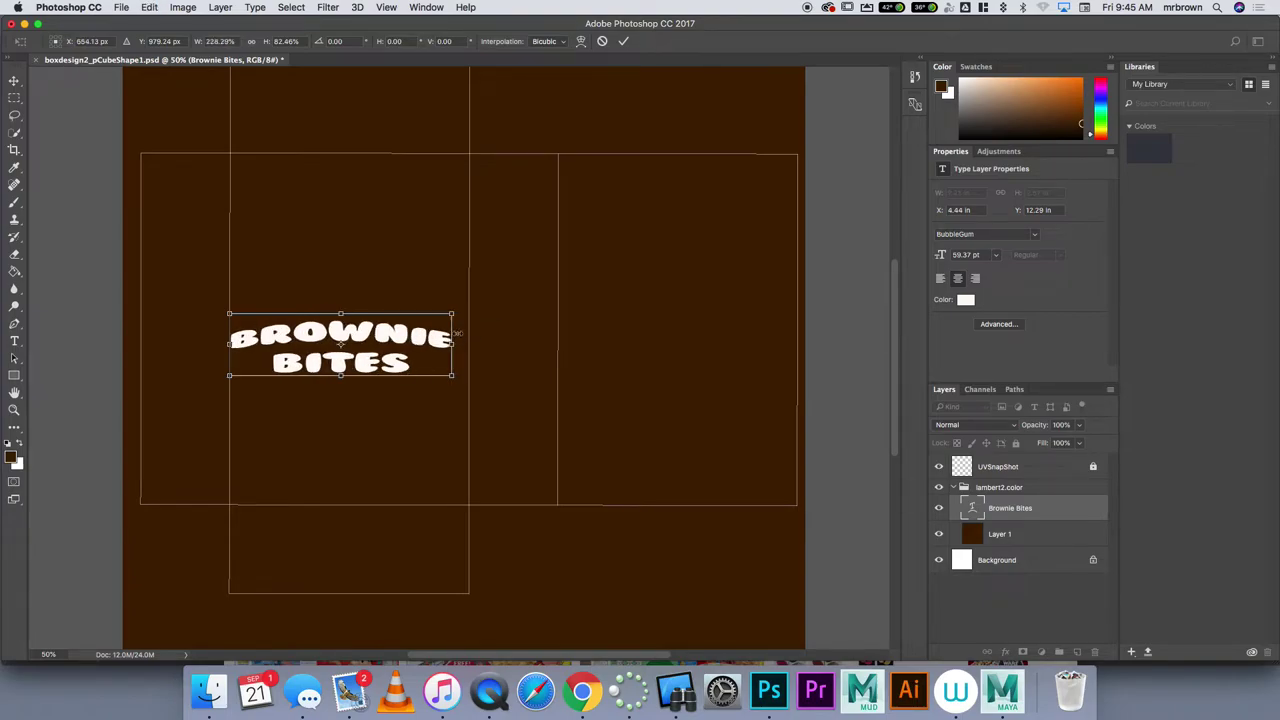
{"action": "key", "text": "Return"}
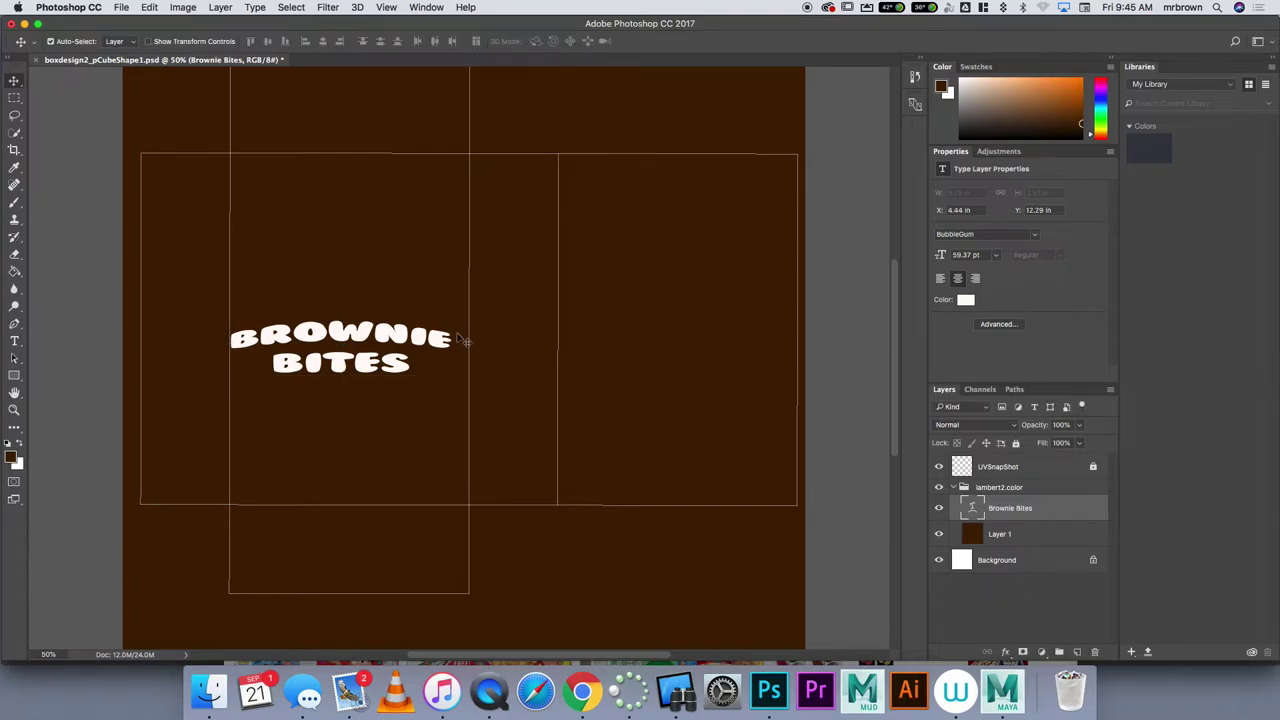
{"action": "key", "text": "super+z"}
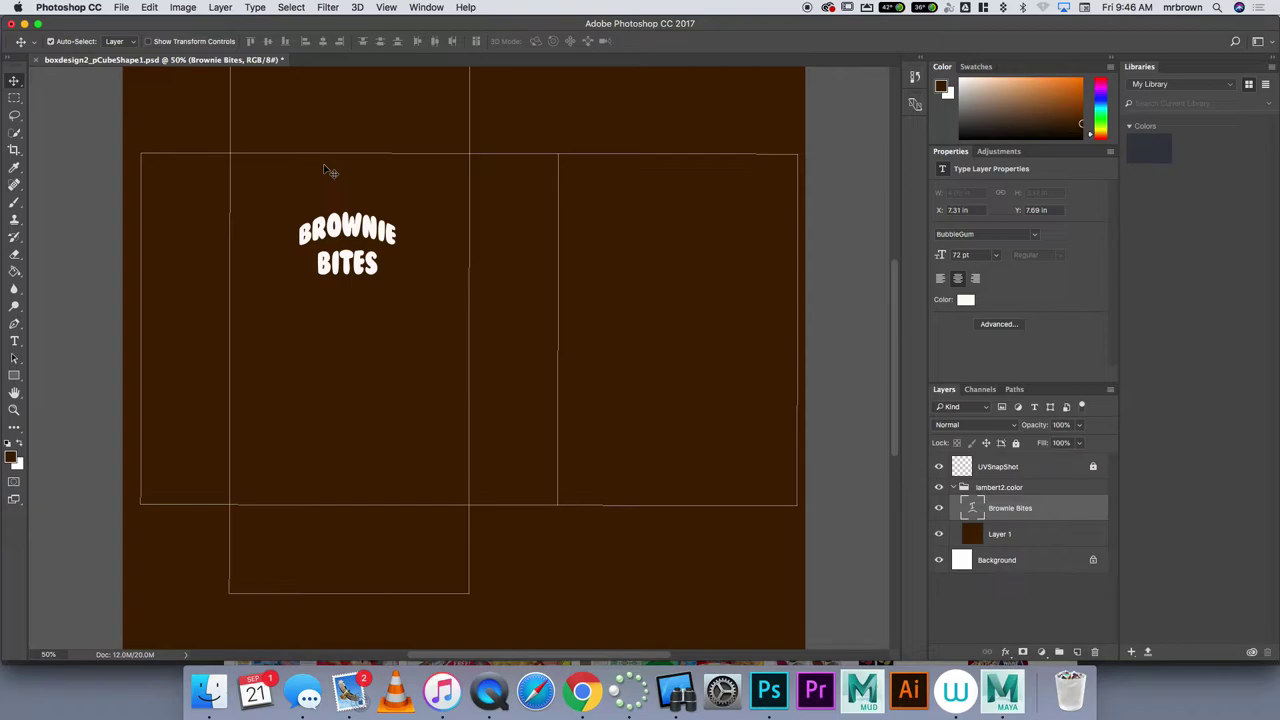
Scale the BROWNIE BITES title to about 228% and move it near the top of the left face.
{"action": "key", "text": "super+t"}
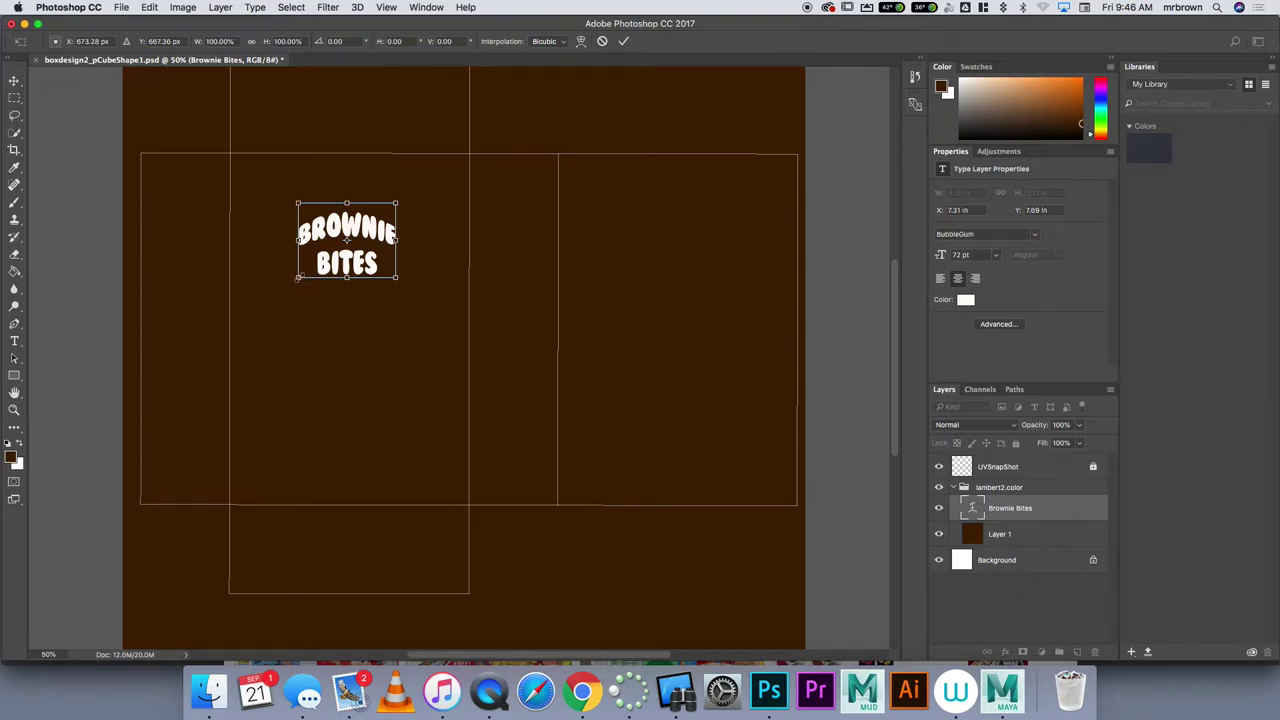
{"action": "left_click_drag", "start_coordinate": [298, 277], "coordinate": [217, 343]}
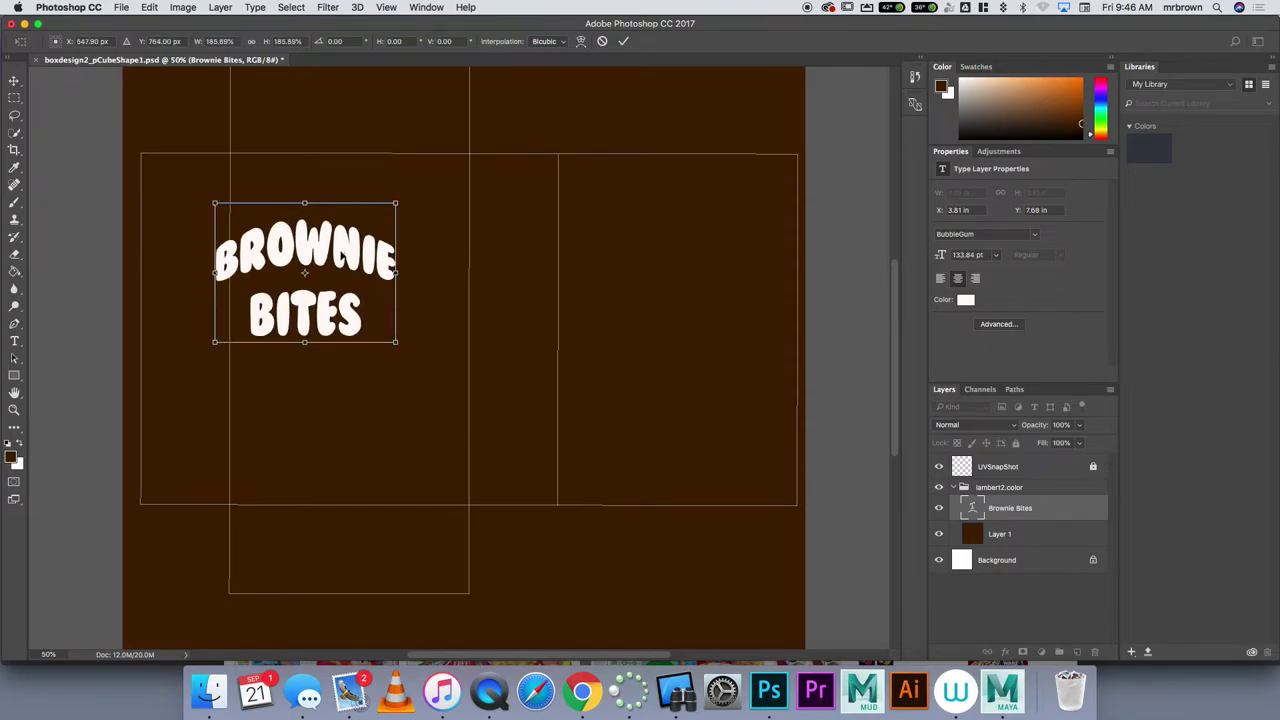
{"action": "left_click_drag", "start_coordinate": [300, 280], "coordinate": [353, 243]}
{"action": "mouse_move", "coordinate": [270, 306]}
{"action": "left_mouse_down"}
{"action": "mouse_move", "coordinate": [231, 336]}
{"action": "mouse_move", "coordinate": [397, 206]}
{"action": "mouse_move", "coordinate": [248, 297]}
{"action": "mouse_move", "coordinate": [237, 318]}
{"action": "mouse_move", "coordinate": [256, 195]}
{"action": "mouse_move", "coordinate": [242, 446]}
{"action": "mouse_move", "coordinate": [257, 270]}
{"action": "mouse_move", "coordinate": [257, 287]}
{"action": "mouse_move", "coordinate": [236, 297]}
{"action": "mouse_move", "coordinate": [260, 287]}
{"action": "left_mouse_up"}
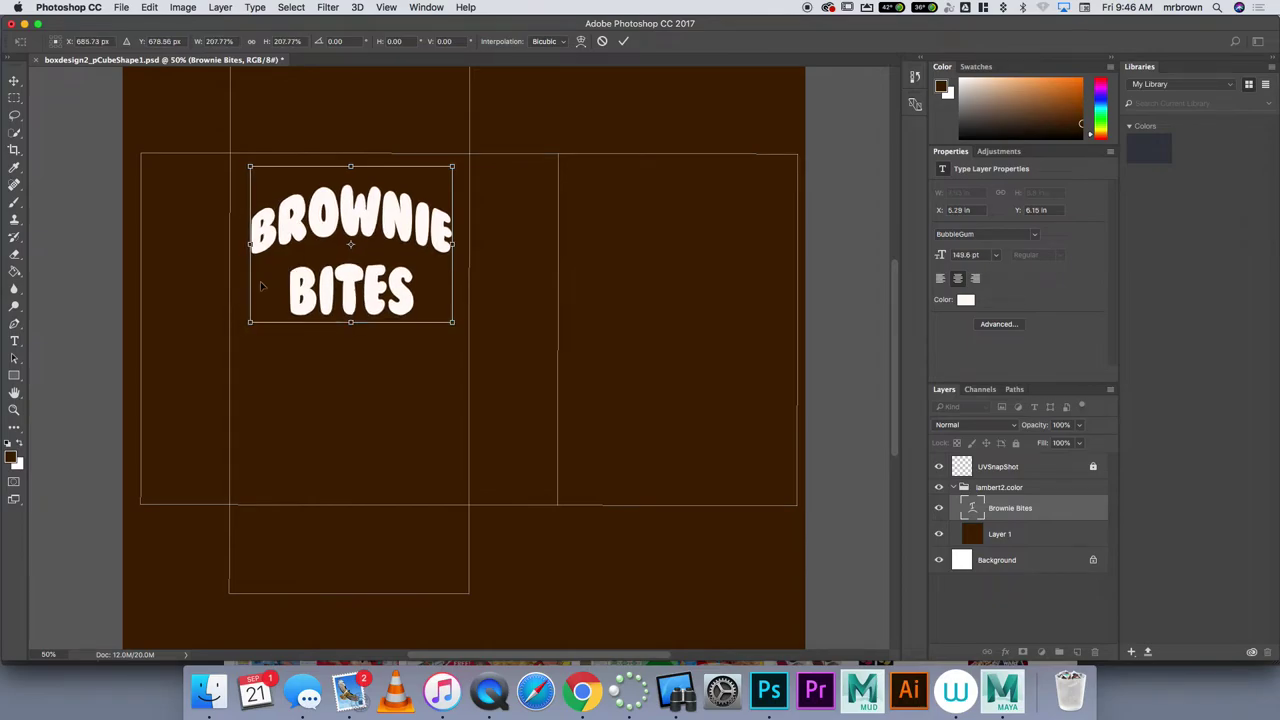
{"action": "key", "text": "Return"}
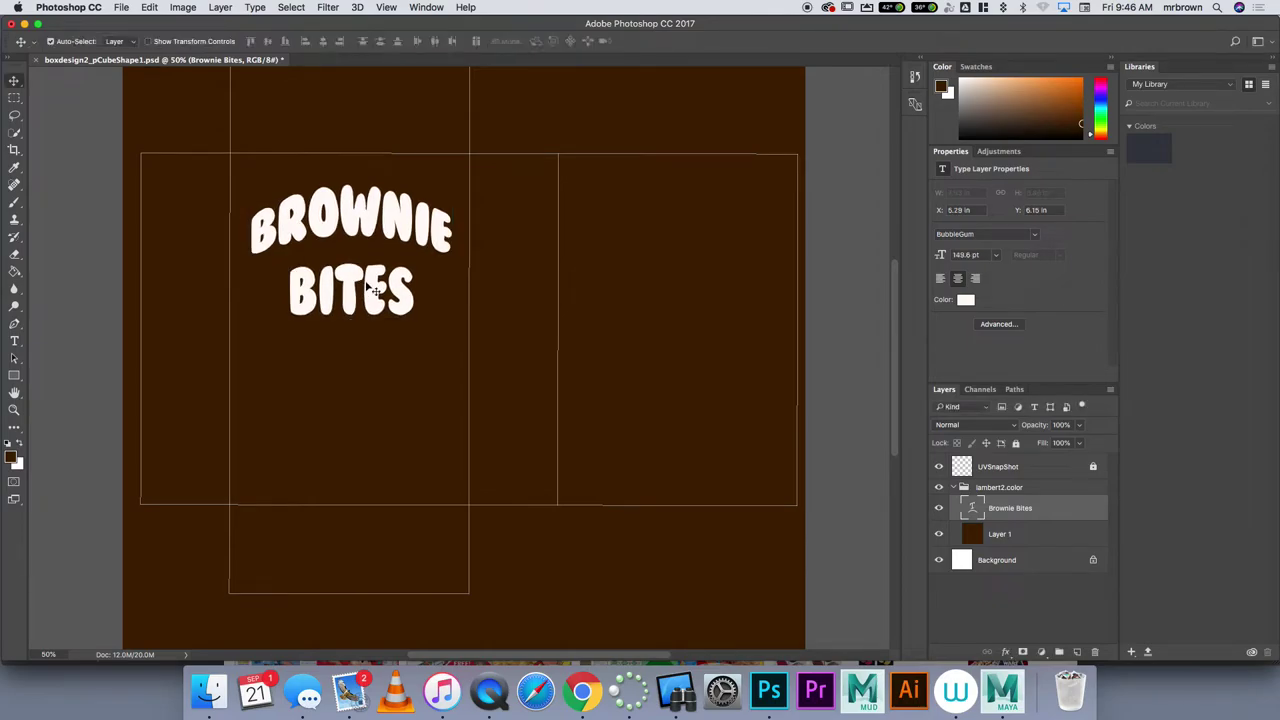
Nudge the BROWNIE BITES title a little higher on the box face.
{"action": "left_click_drag", "start_coordinate": [401, 216], "coordinate": [402, 208]}
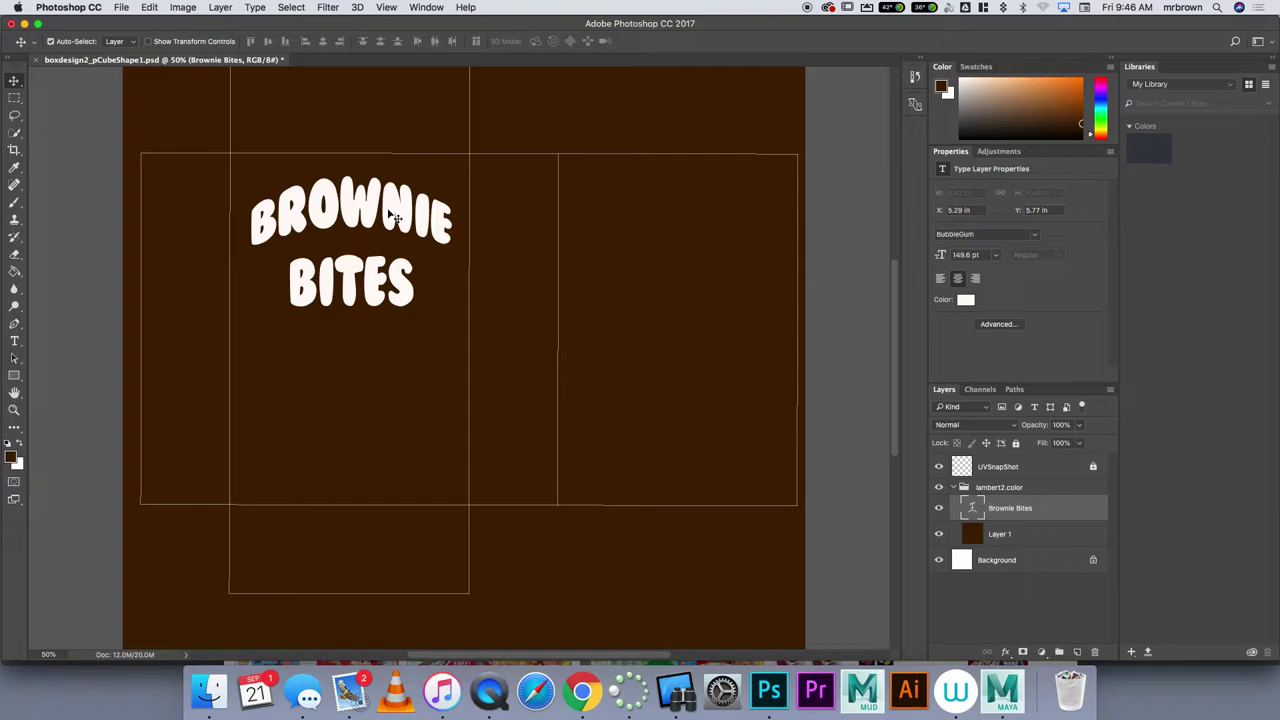
Add Bevel & Emboss without a contour to the title and increase its depth.
{"action": "double_click", "coordinate": [1068, 507]}
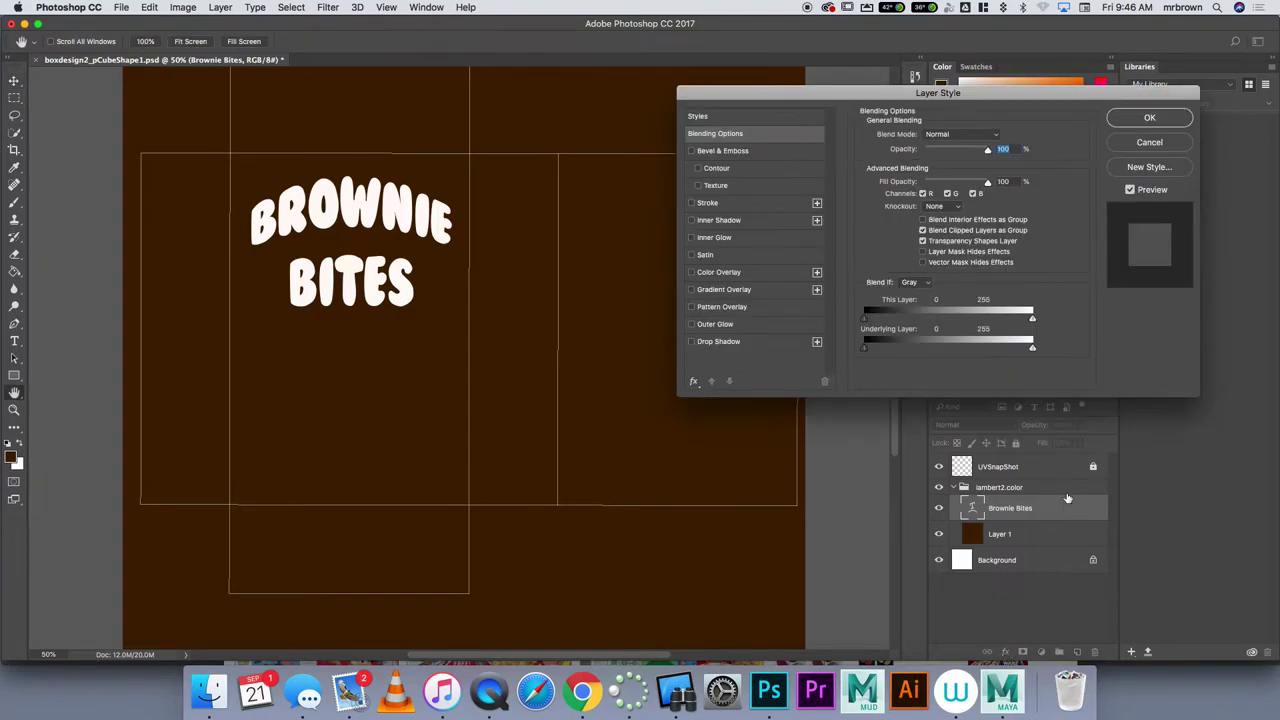
{"action": "left_click_drag", "start_coordinate": [972, 93], "coordinate": [797, 88]}
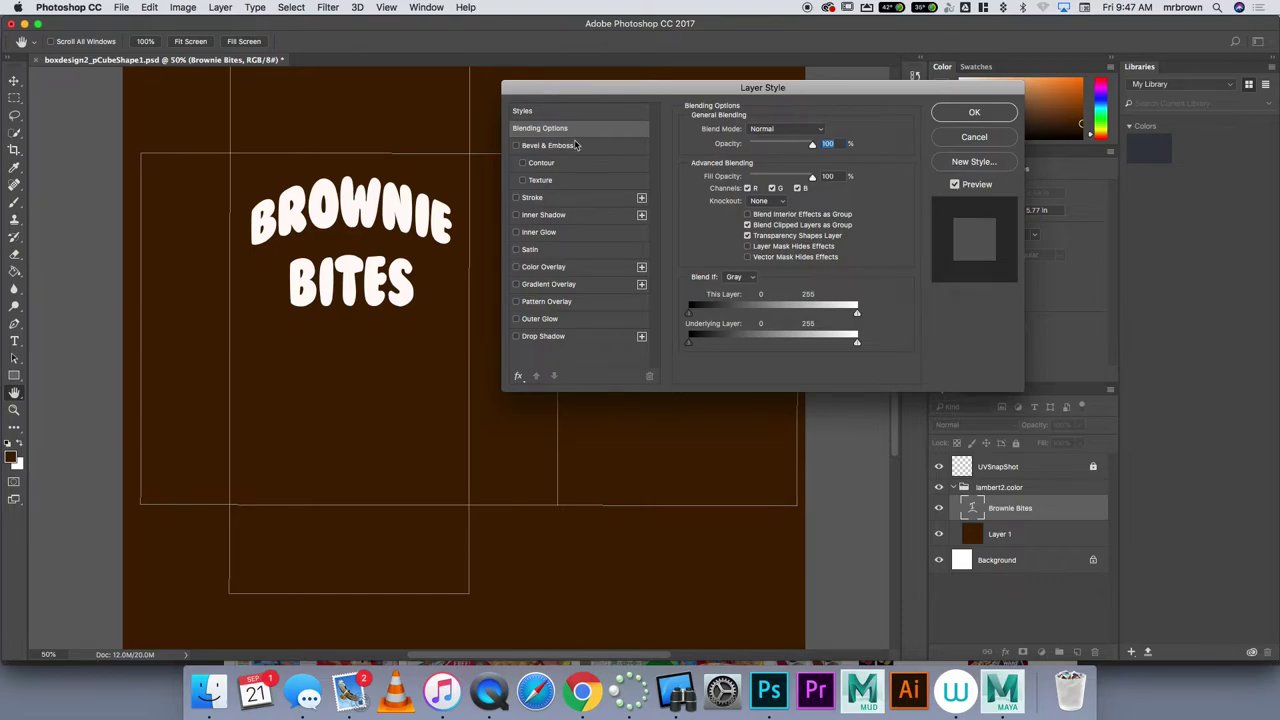
{"action": "left_click", "coordinate": [517, 145]}
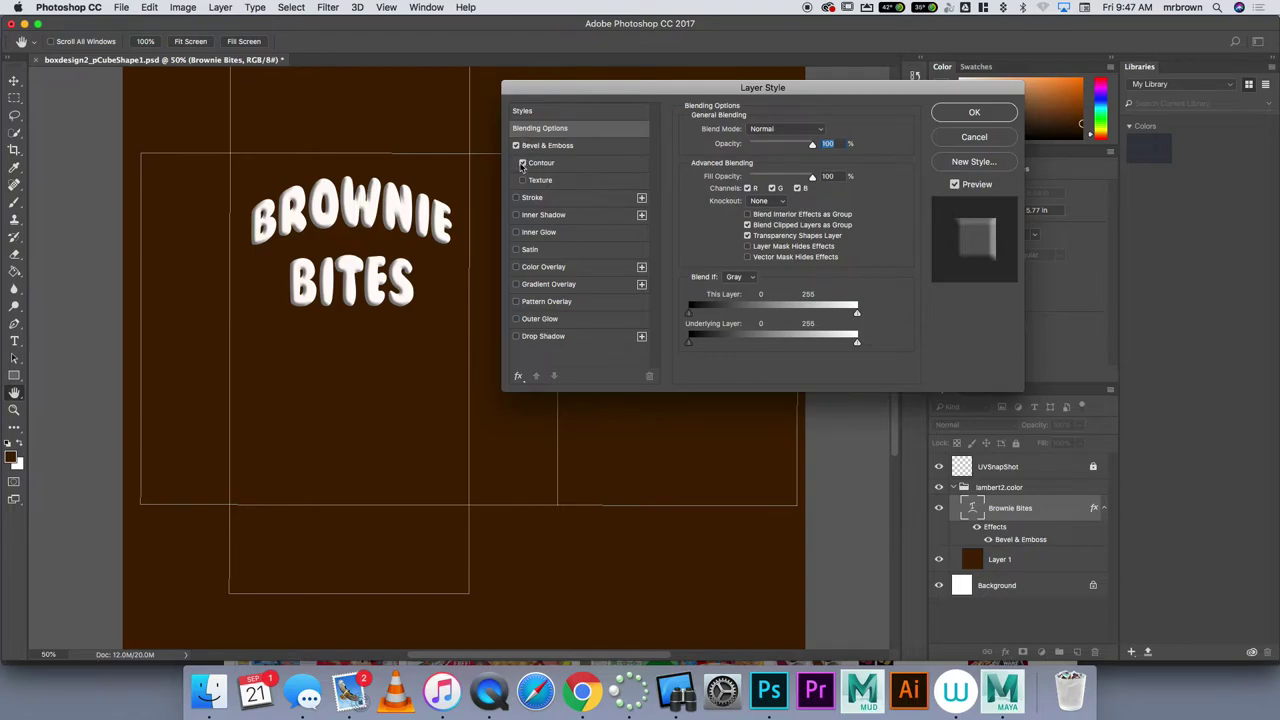
{"action": "left_click", "coordinate": [563, 163]}
{"action": "left_click", "coordinate": [581, 146]}
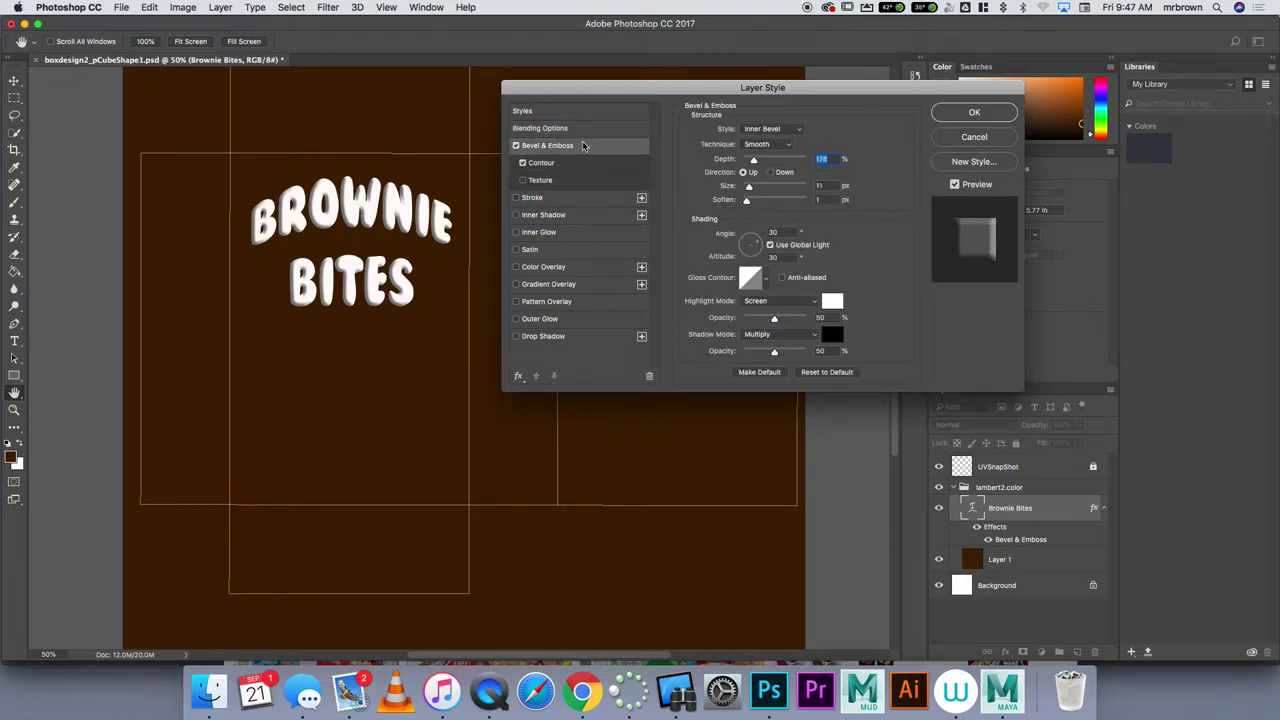
{"action": "left_click", "coordinate": [522, 163]}
{"action": "left_click_drag", "start_coordinate": [754, 162], "coordinate": [806, 163]}
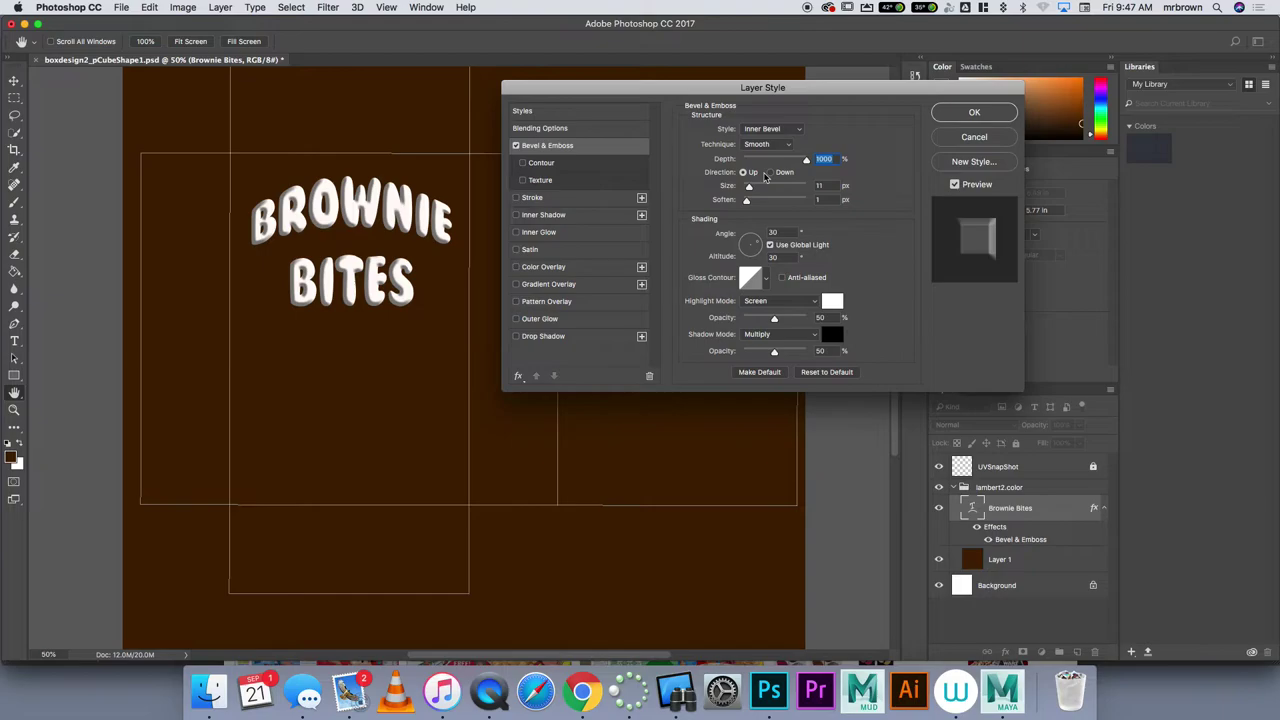
Add a Stroke outline of size 3 to the title.
{"action": "left_click", "coordinate": [516, 198]}
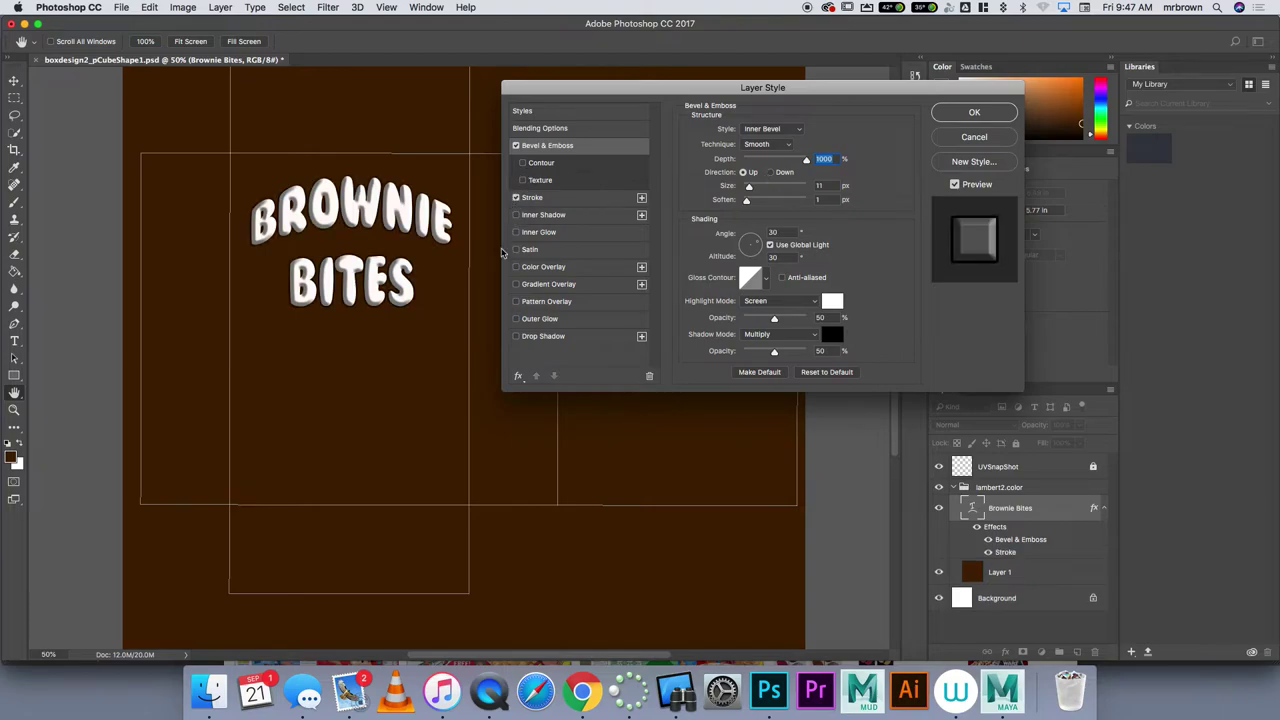
{"action": "left_click", "coordinate": [585, 200]}
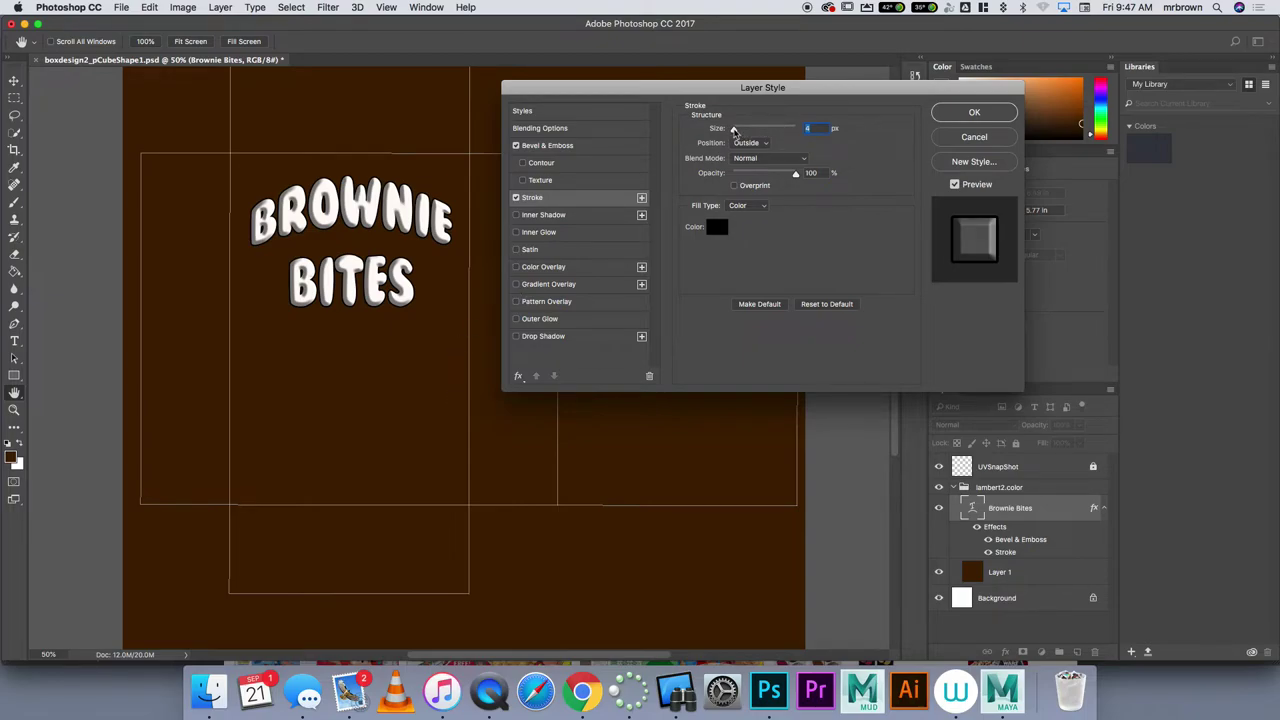
{"action": "mouse_move", "coordinate": [734, 130]}
{"action": "left_mouse_down"}
{"action": "mouse_move", "coordinate": [763, 132]}
{"action": "mouse_move", "coordinate": [744, 129]}
{"action": "left_mouse_up"}
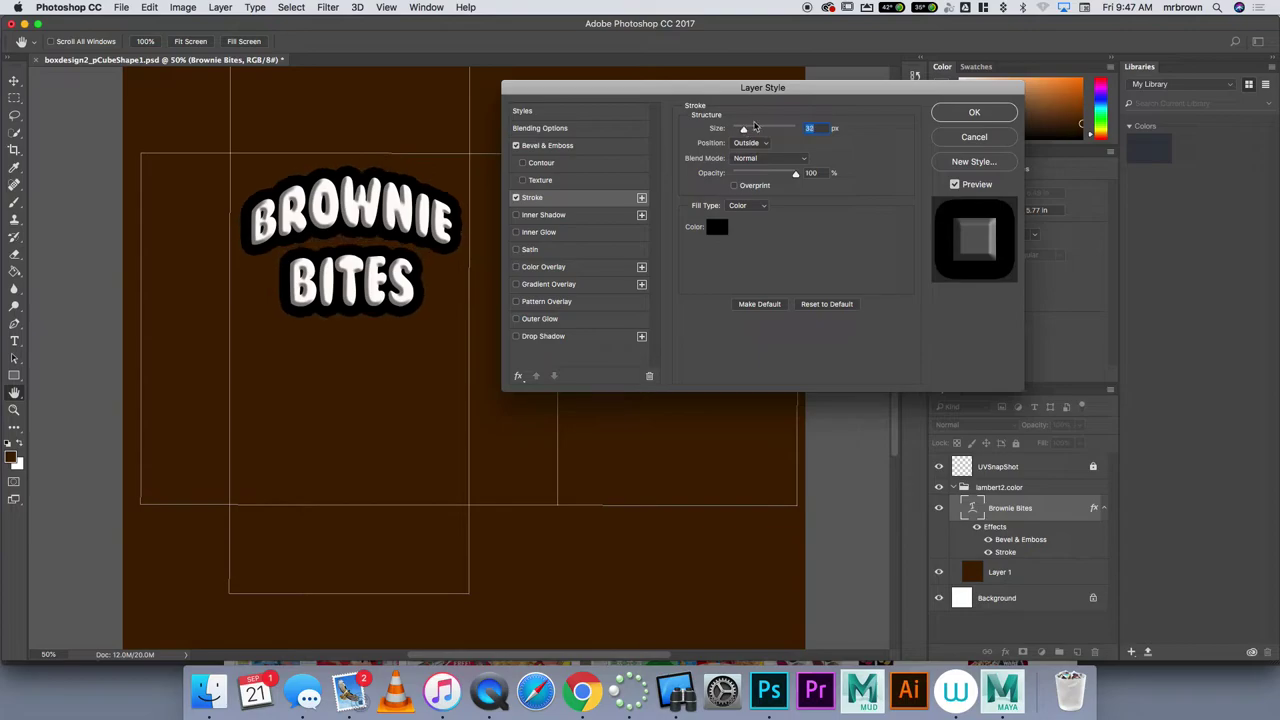
{"action": "type", "text": "3"}
{"action": "key", "text": "Return"}
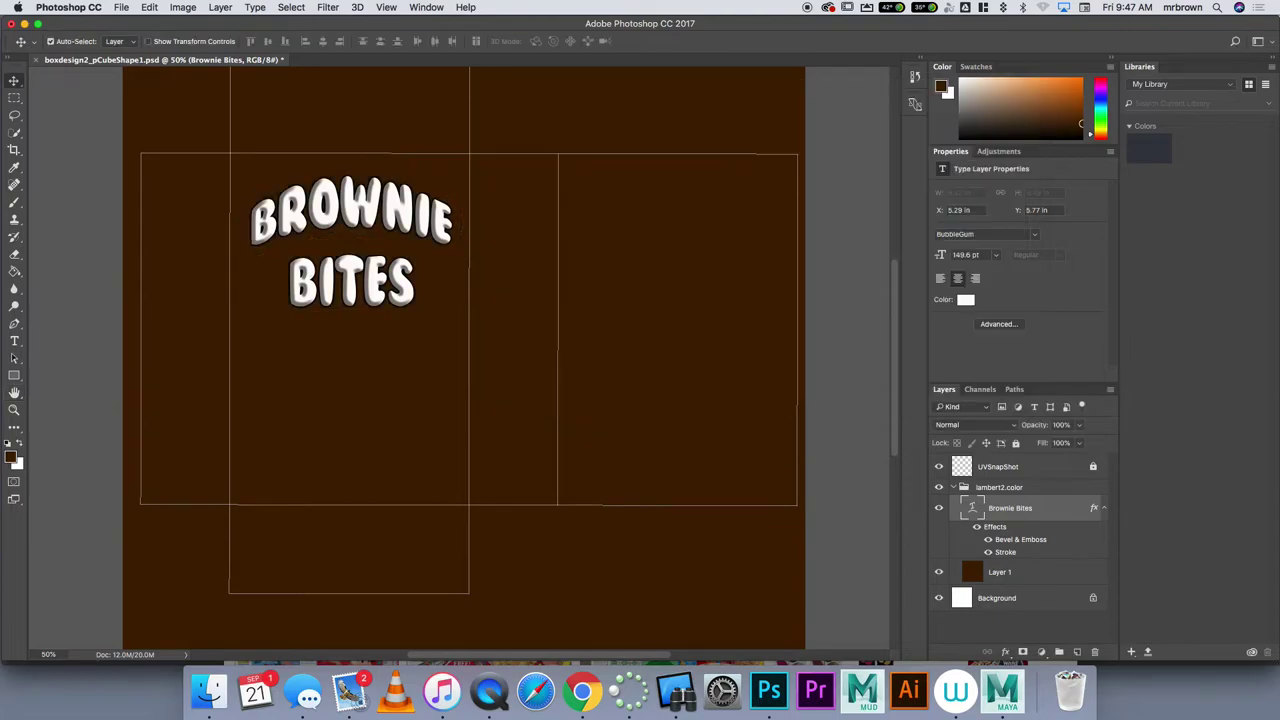
Add a Drop Shadow to the title and apply the layer styles.
{"action": "double_click", "coordinate": [1066, 510]}
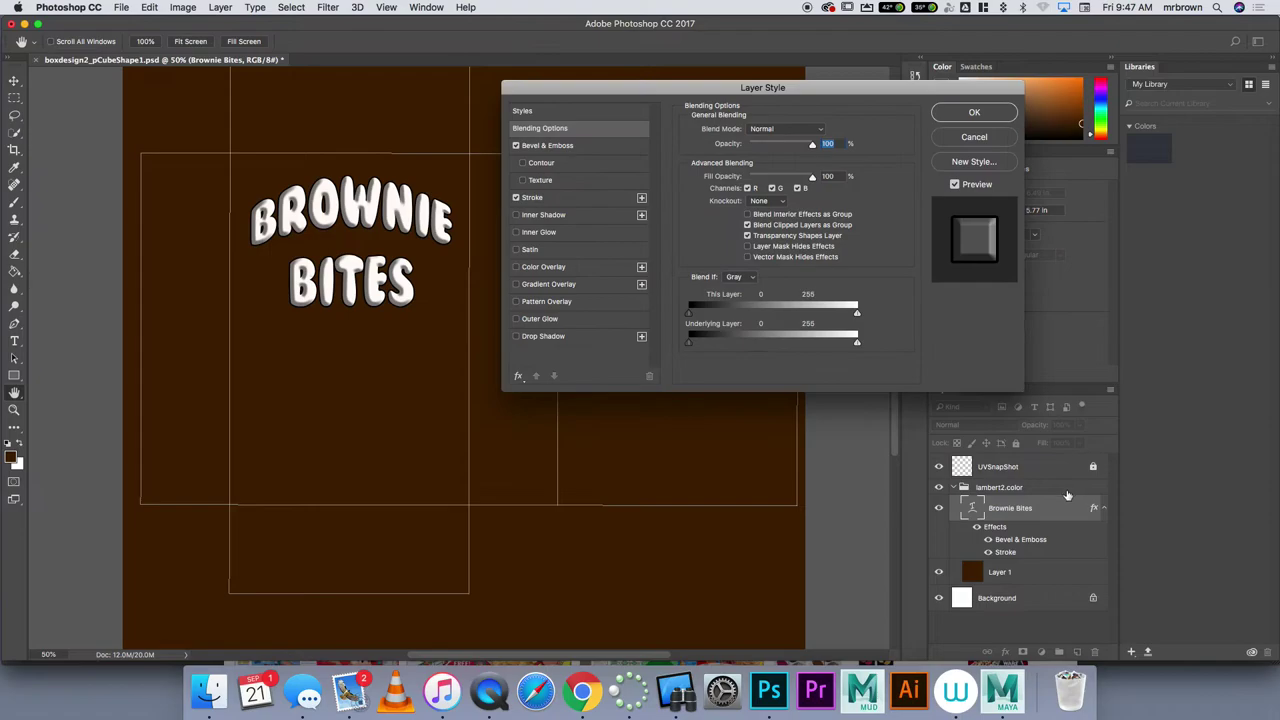
{"action": "left_click", "coordinate": [545, 337]}
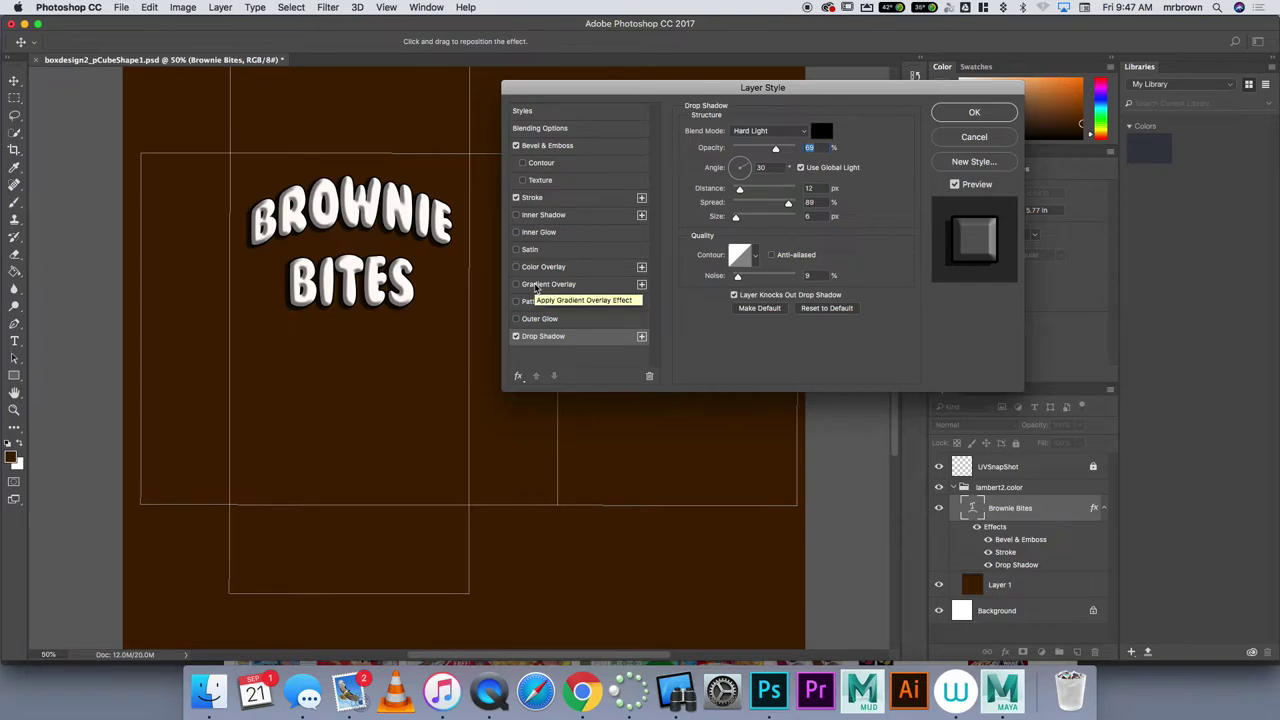
{"action": "left_click", "coordinate": [970, 112]}
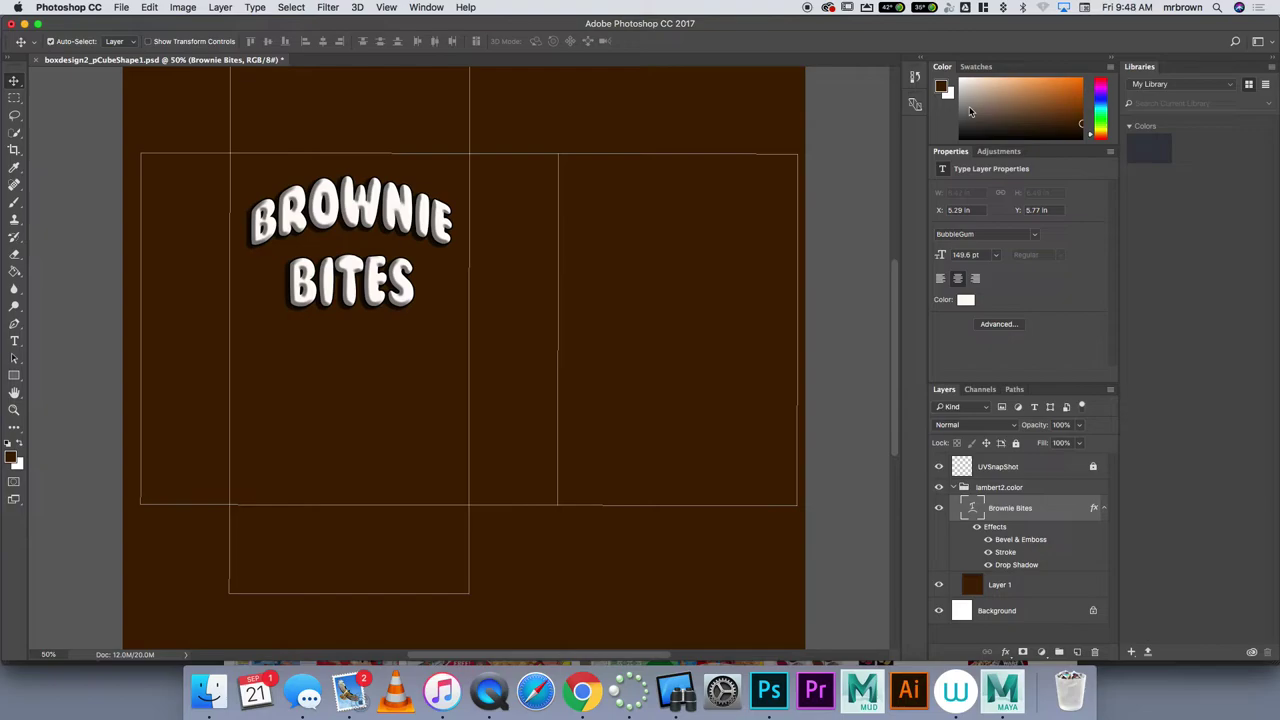
Save the texture file with Cmd+S and open the File menu.
{"action": "key", "text": "cmd+s"}
{"action": "left_click", "coordinate": [124, 9]}
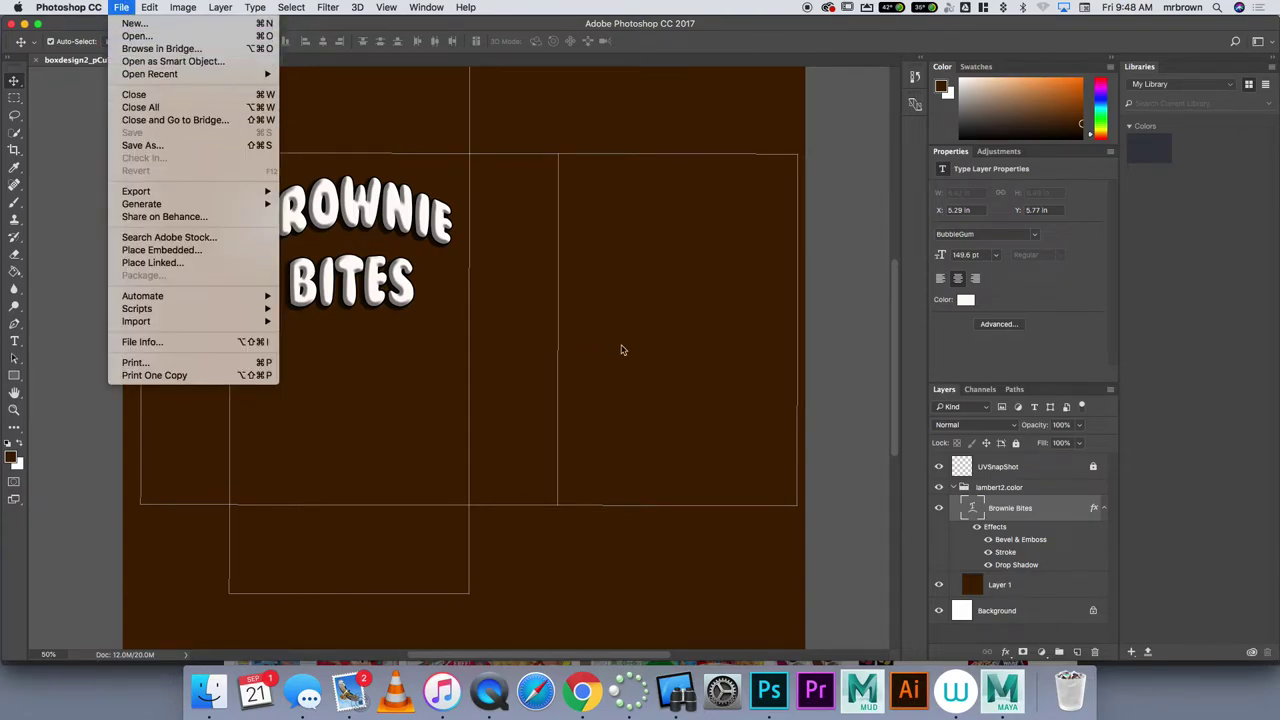
In Maya, show the selected box in textured display and update its PSD network.
{"action": "left_click", "coordinate": [999, 698]}
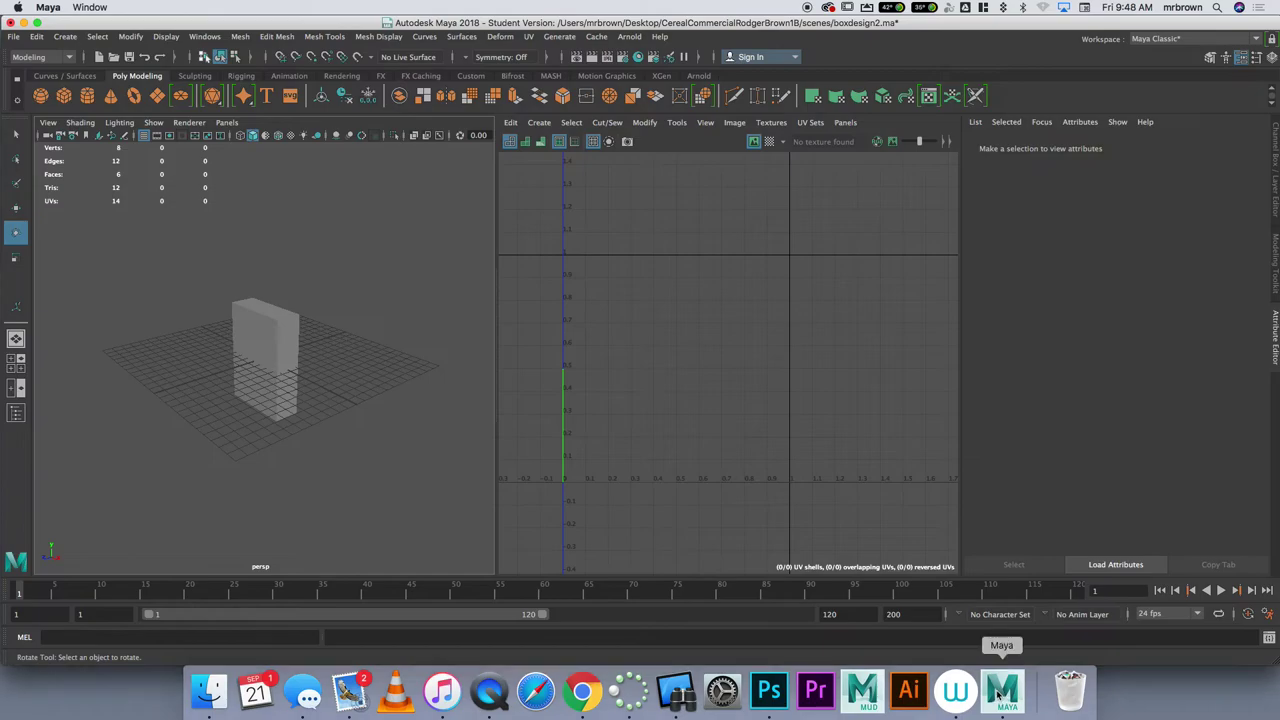
{"action": "left_click", "coordinate": [280, 335]}
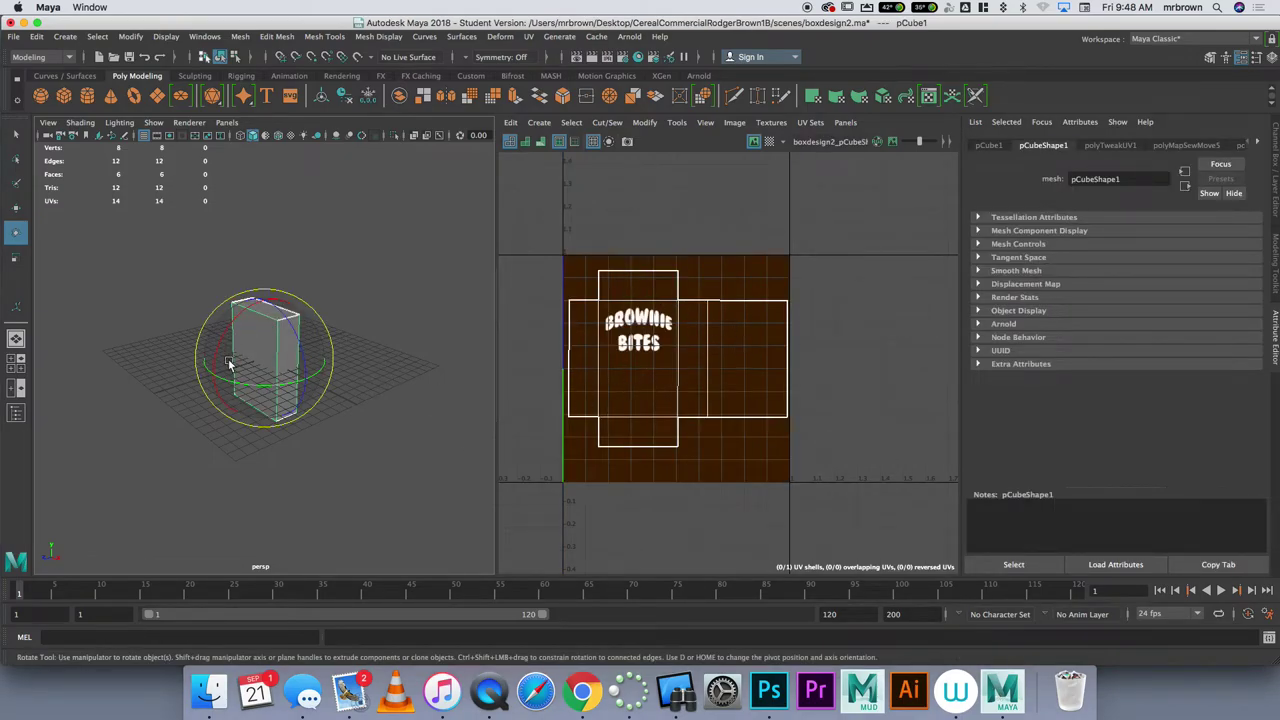
{"action": "key", "text": "6"}
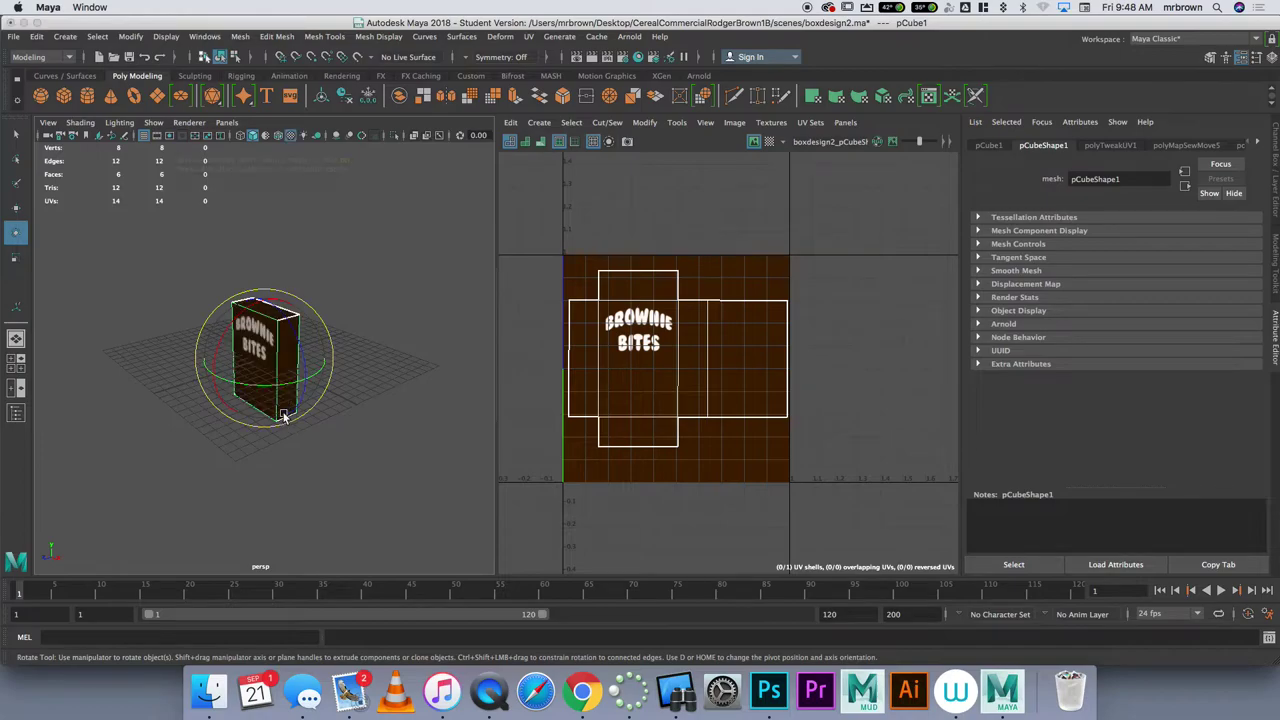
{"action": "mouse_move", "coordinate": [290, 418]}
{"action": "left_mouse_down"}
{"action": "mouse_move", "coordinate": [306, 449]}
{"action": "mouse_move", "coordinate": [324, 406]}
{"action": "left_mouse_up"}
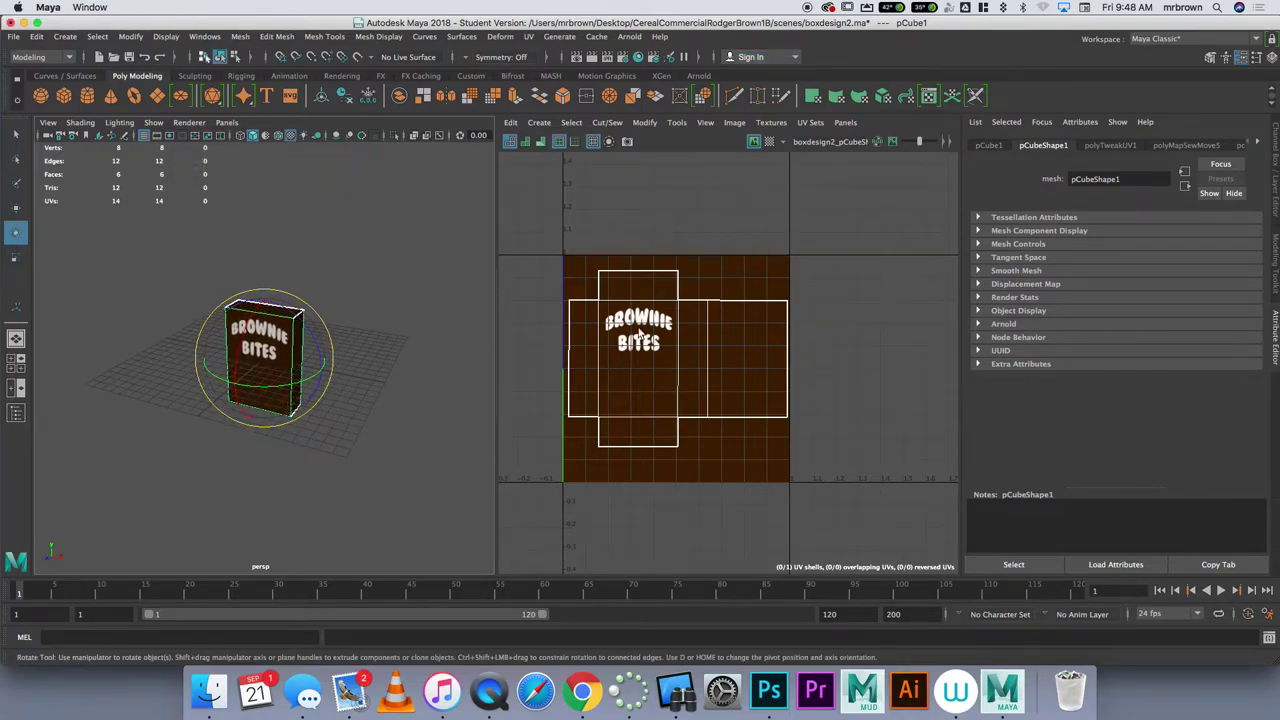
{"action": "left_click", "coordinate": [734, 122]}
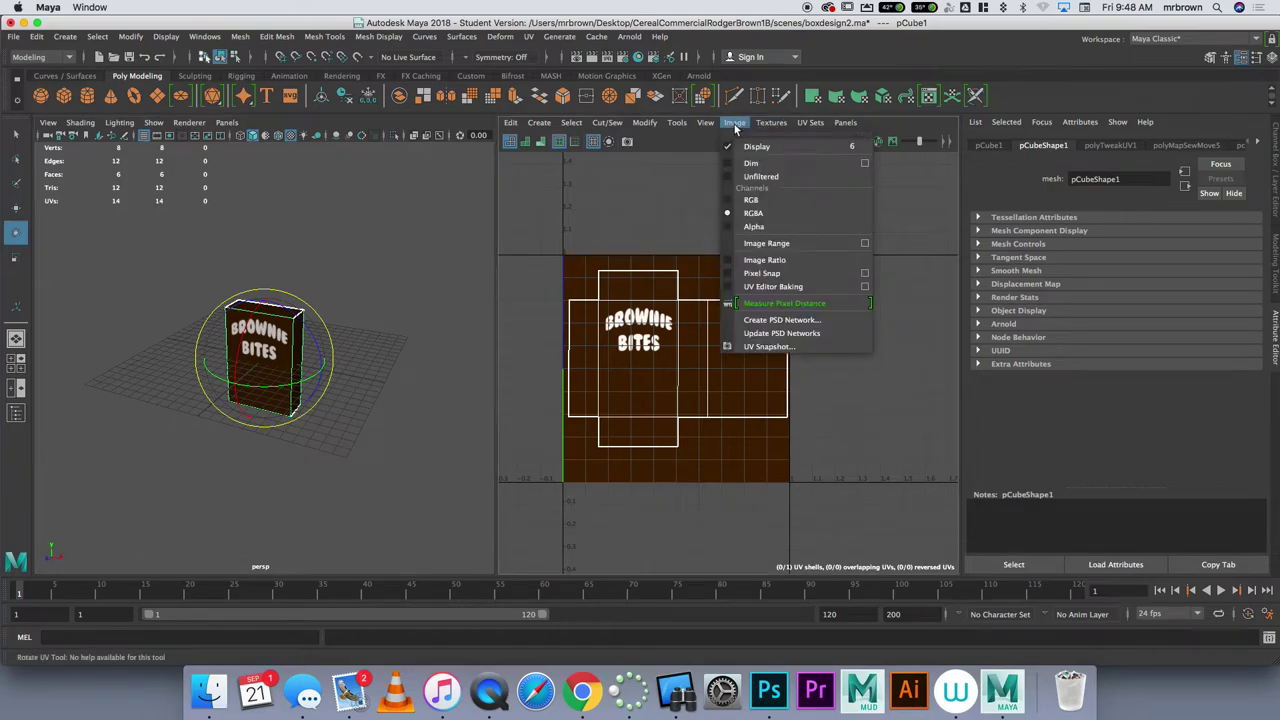
{"action": "left_click", "coordinate": [766, 334]}
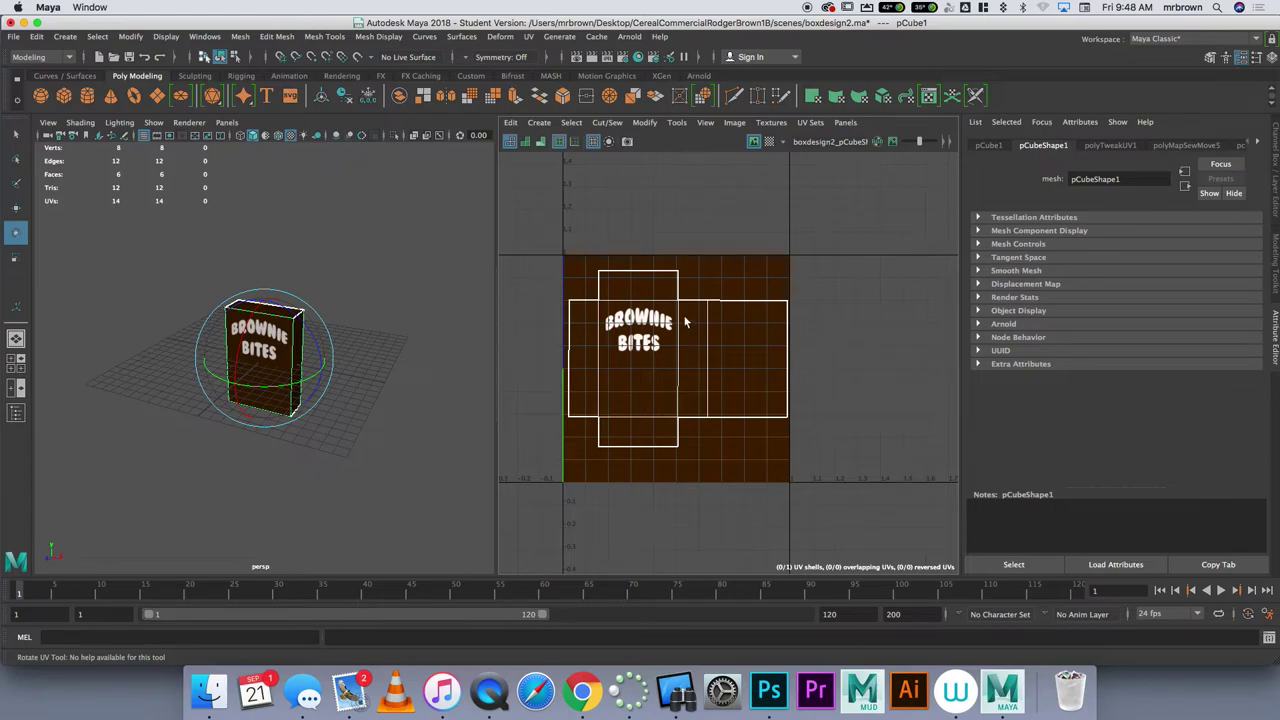
{"action": "left_click", "coordinate": [767, 682]}
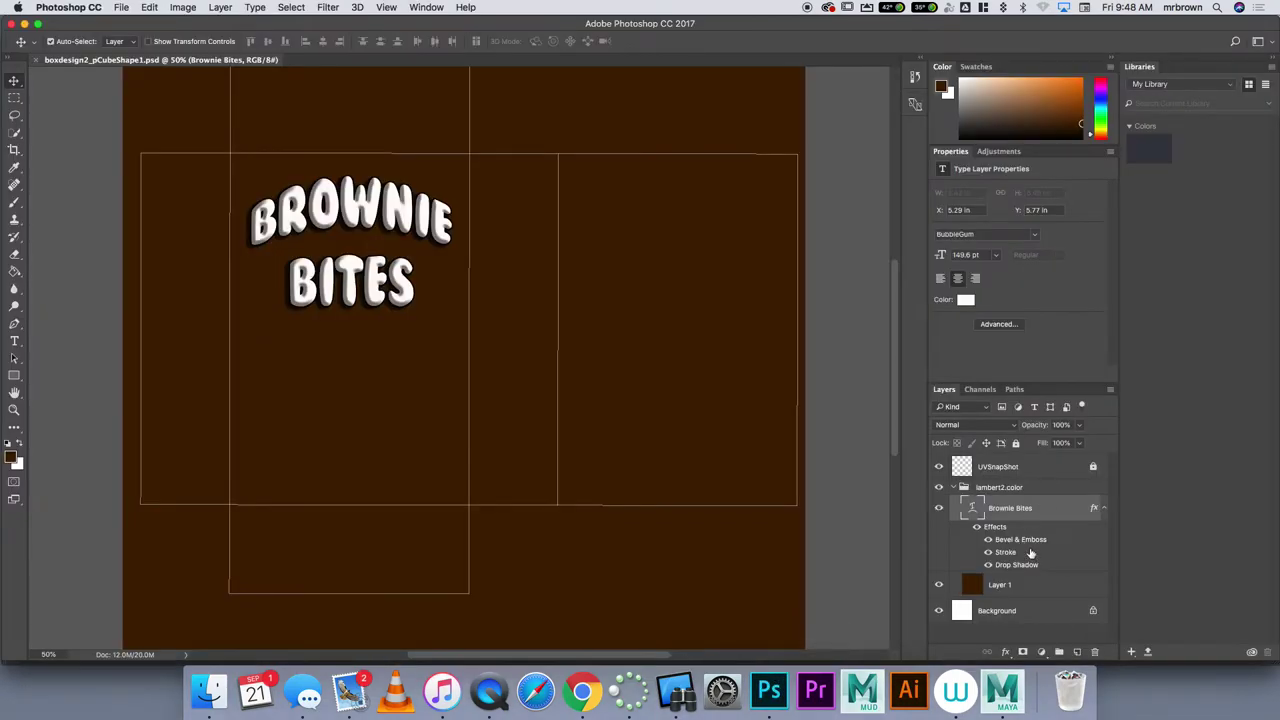
{"action": "left_click_drag", "start_coordinate": [1050, 510], "coordinate": [1054, 456]}
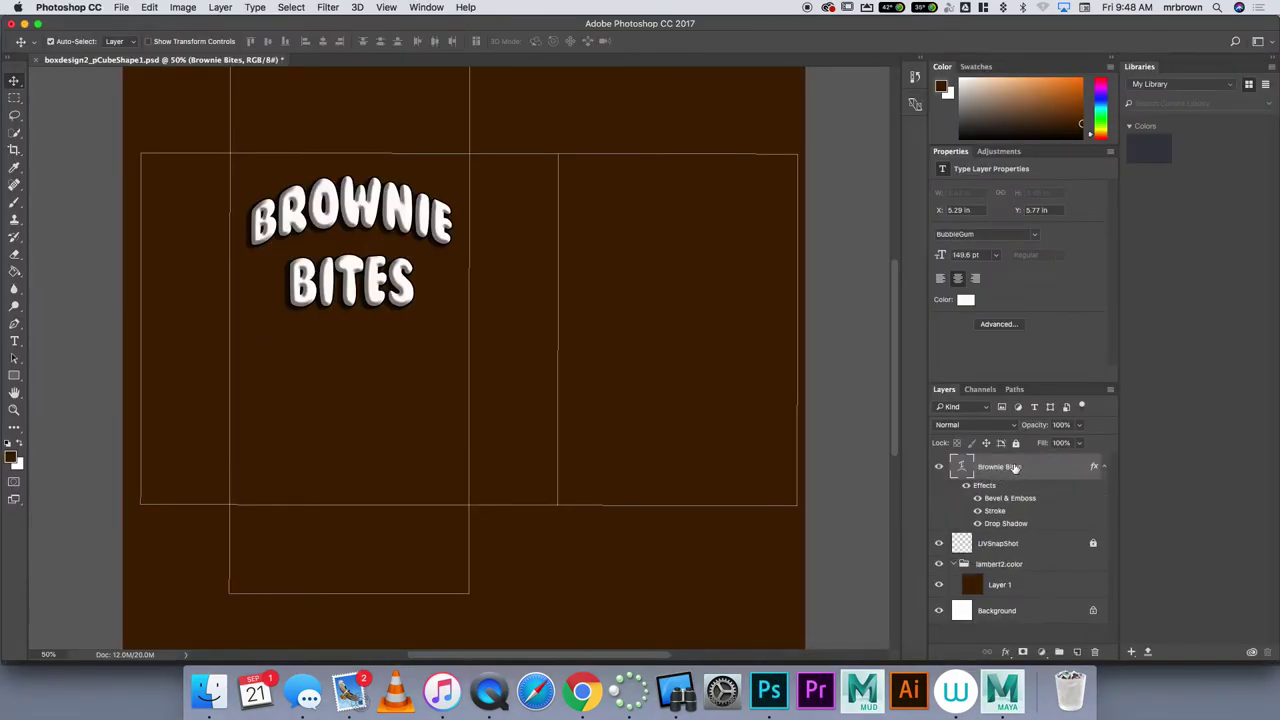
{"action": "key", "text": "super+s"}
{"action": "left_click", "coordinate": [997, 706]}
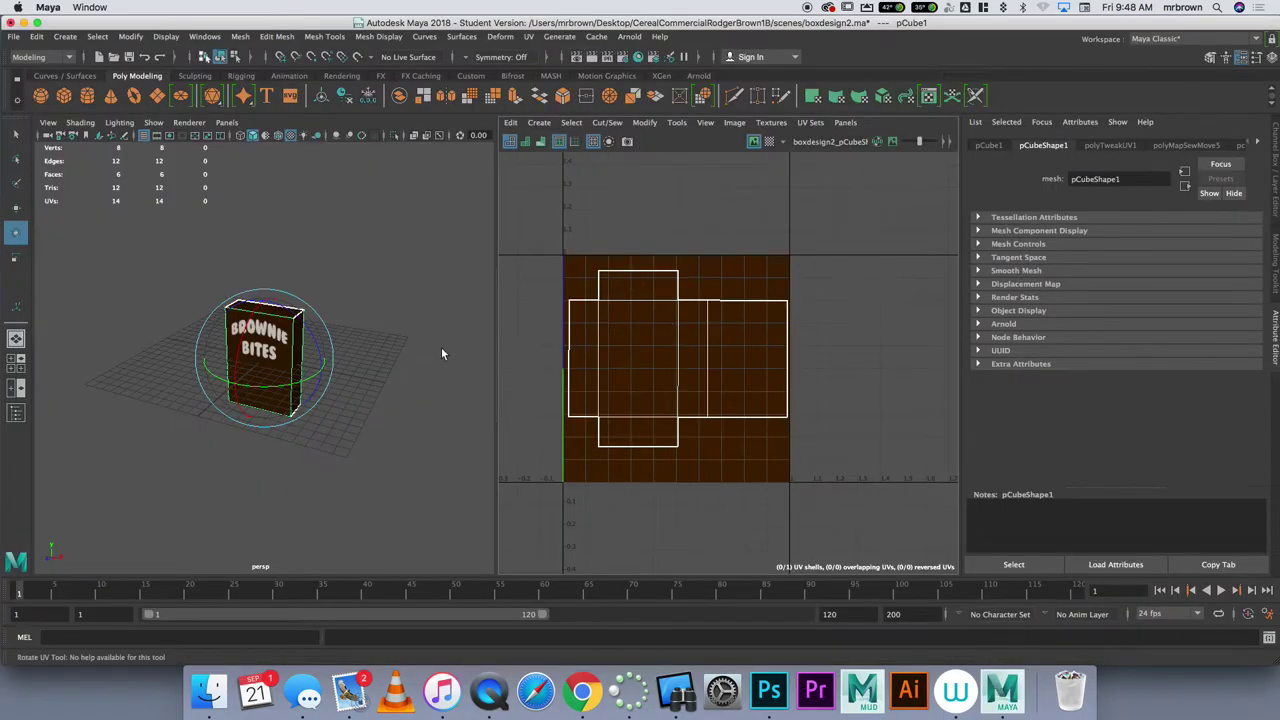
{"action": "left_click", "coordinate": [734, 122]}
{"action": "left_click", "coordinate": [802, 315]}
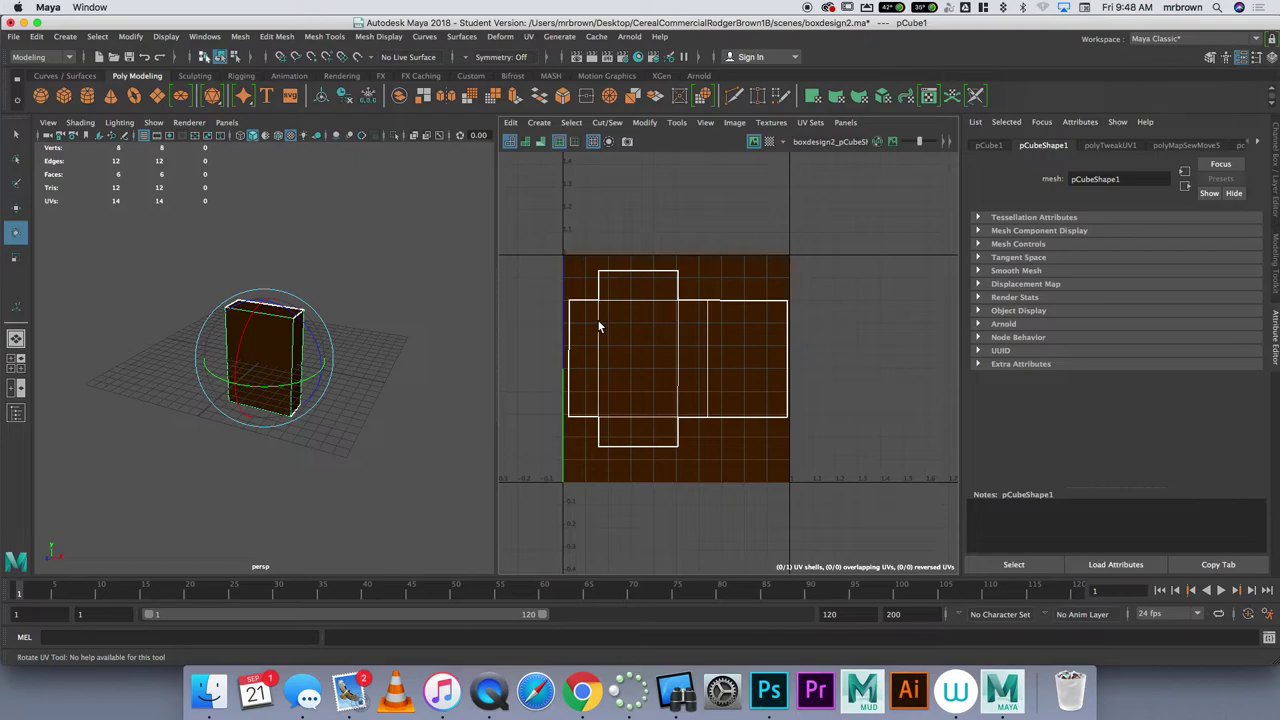
{"action": "left_click", "coordinate": [769, 690]}
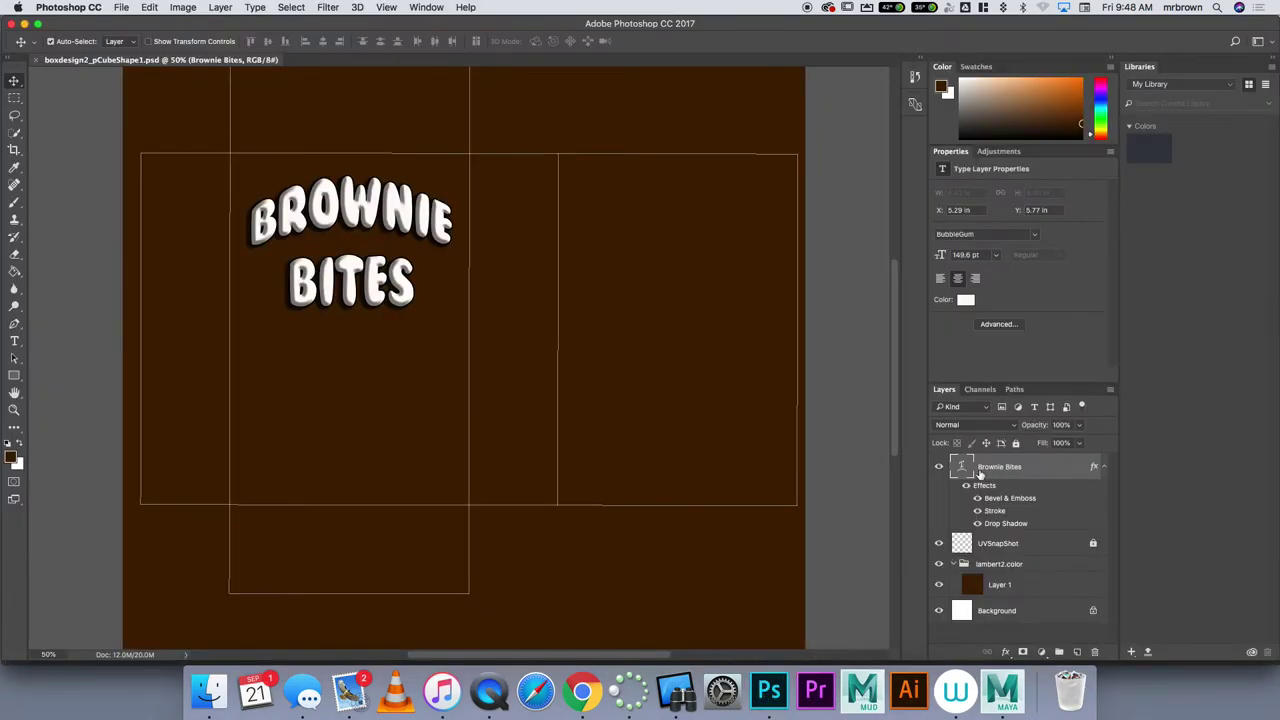
{"action": "left_click_drag", "start_coordinate": [980, 474], "coordinate": [1008, 572]}
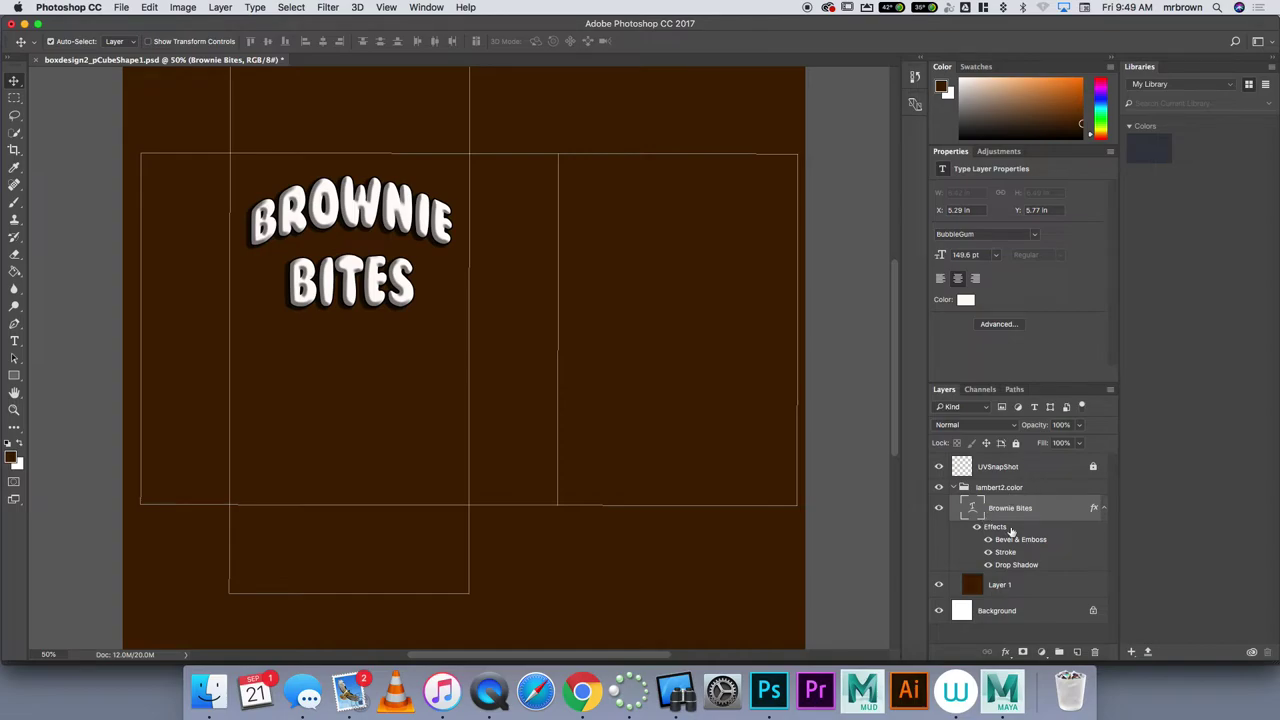
Update the PSD networks in Maya to check the title on the box, then return to Photoshop.
{"action": "left_click", "coordinate": [1003, 690]}
{"action": "left_click", "coordinate": [737, 122]}
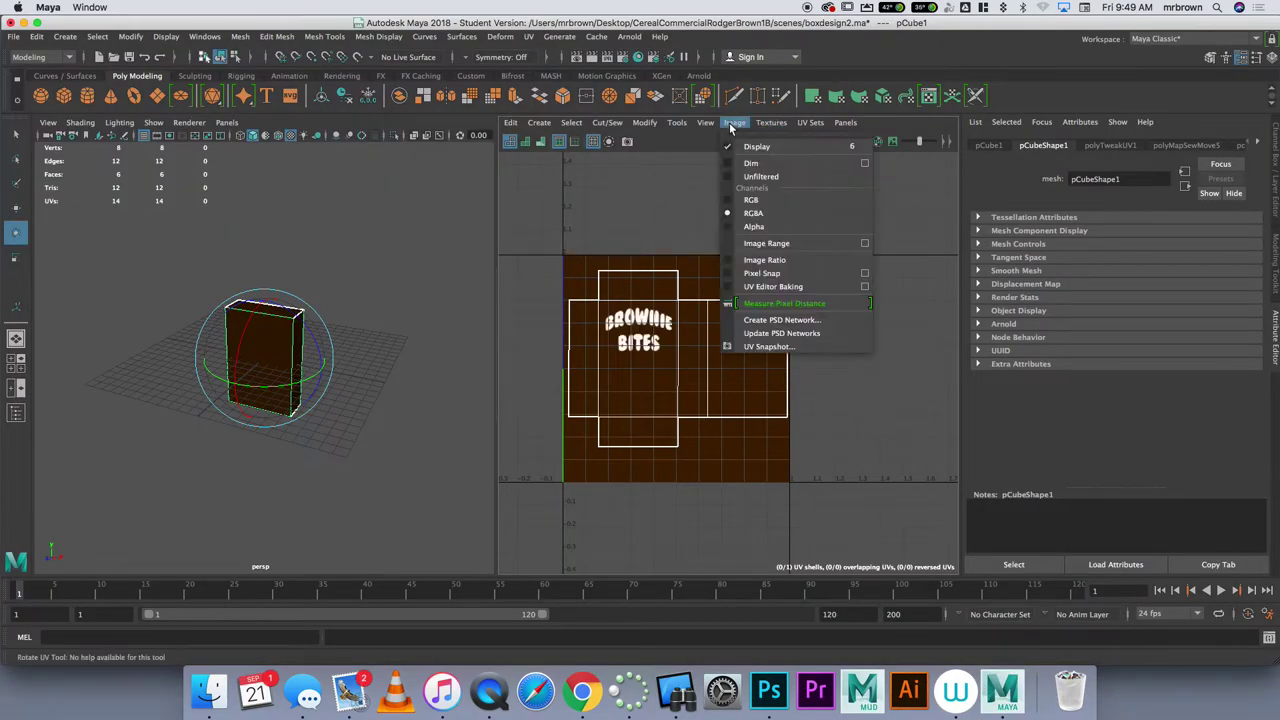
{"action": "left_click", "coordinate": [785, 328]}
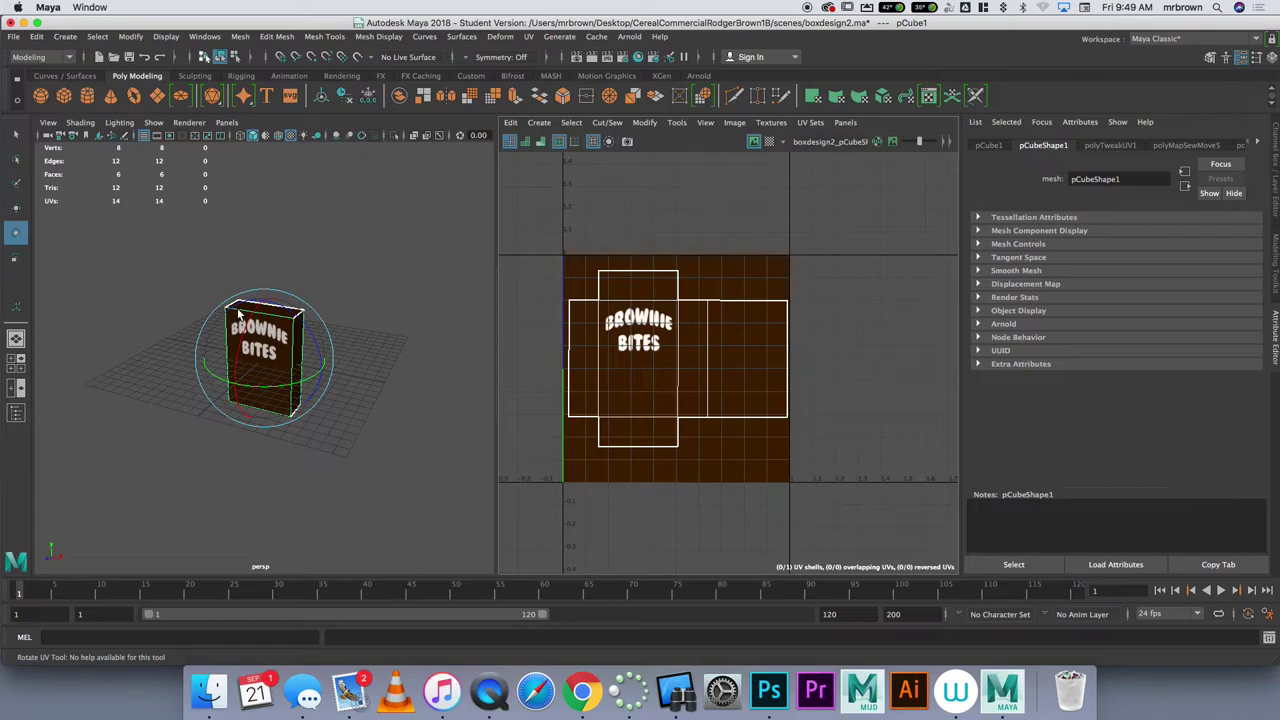
{"action": "left_click", "coordinate": [770, 692]}
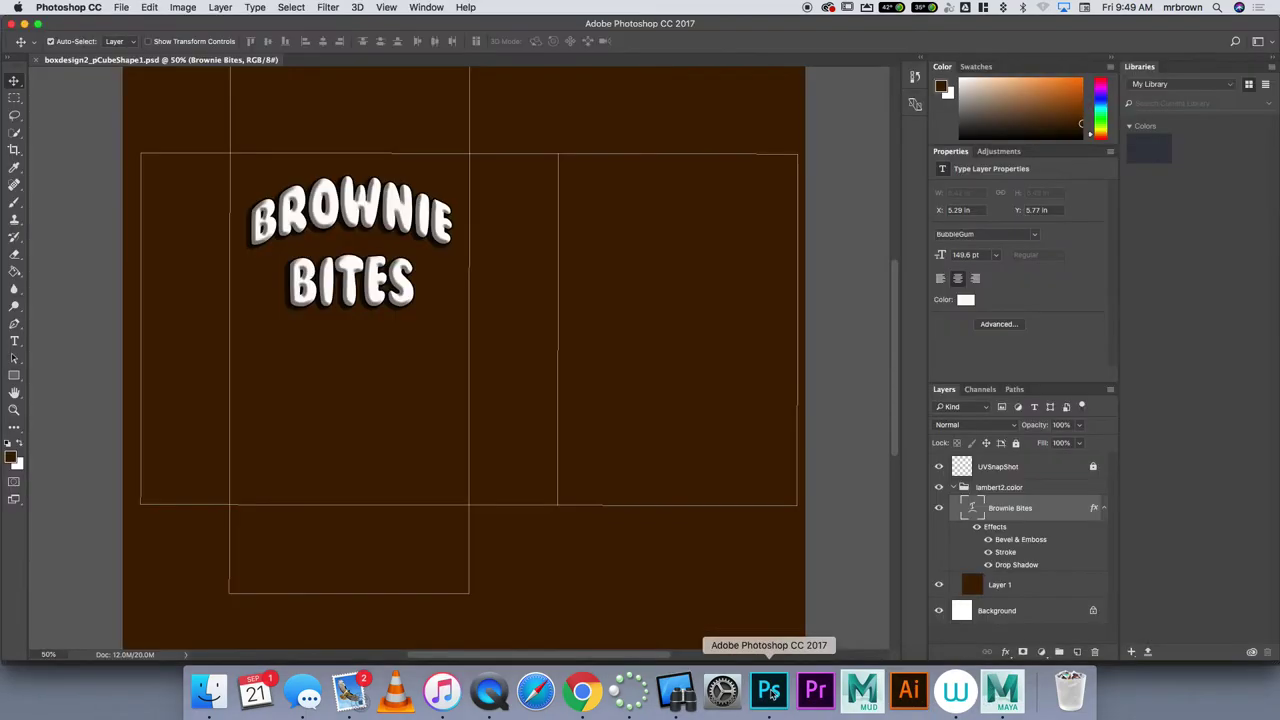
{"action": "left_click", "coordinate": [997, 705]}
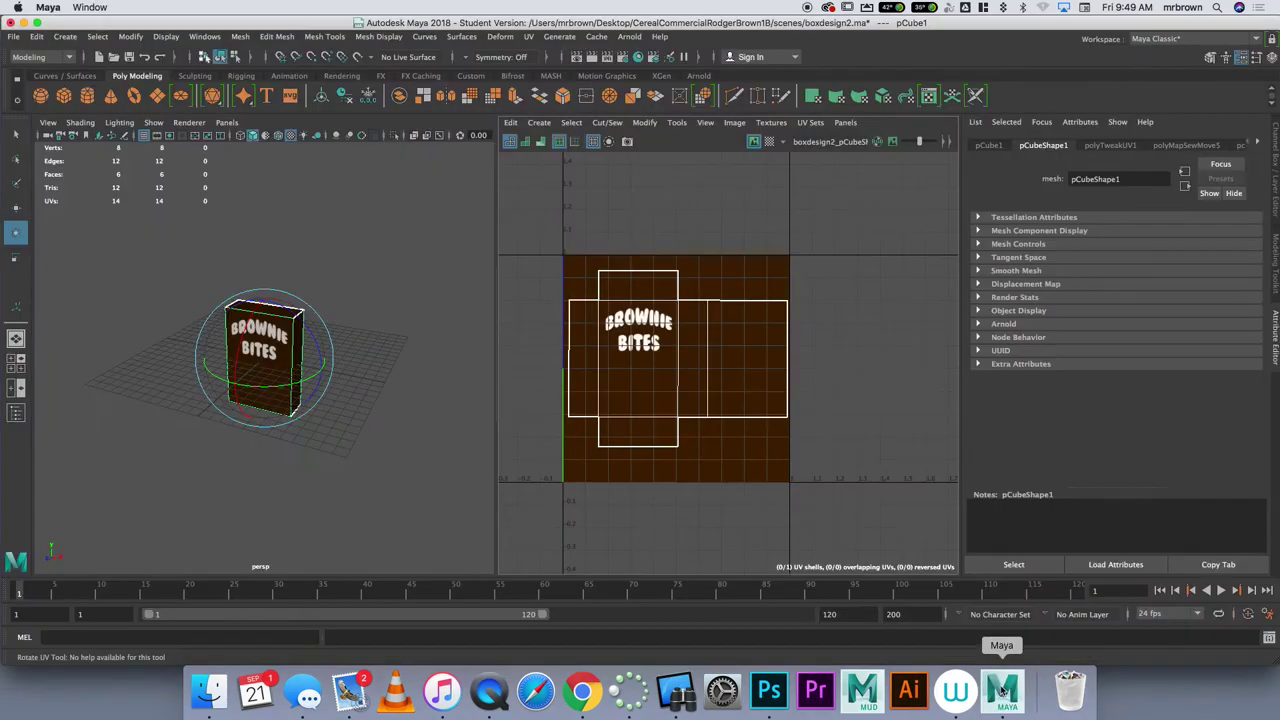
{"action": "left_click", "coordinate": [770, 692]}
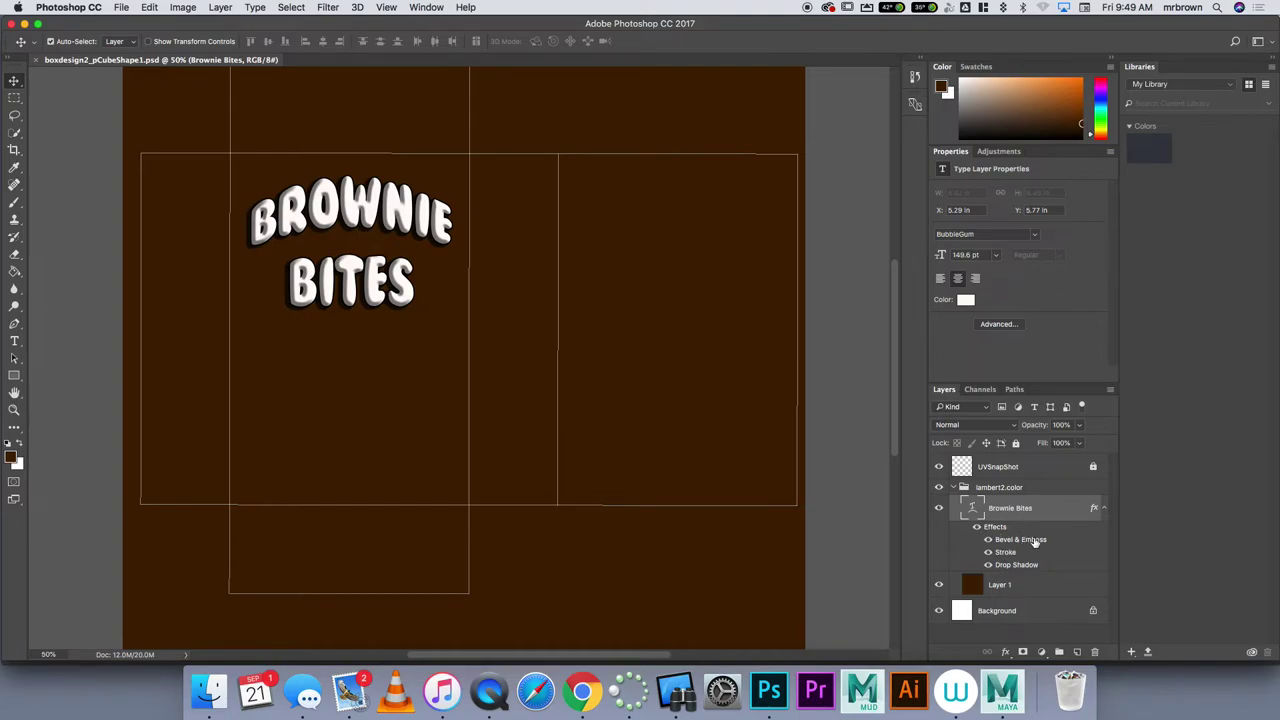
Rasterize the Brownie Bites layer style into pixels.
{"action": "right_click", "coordinate": [1051, 511]}
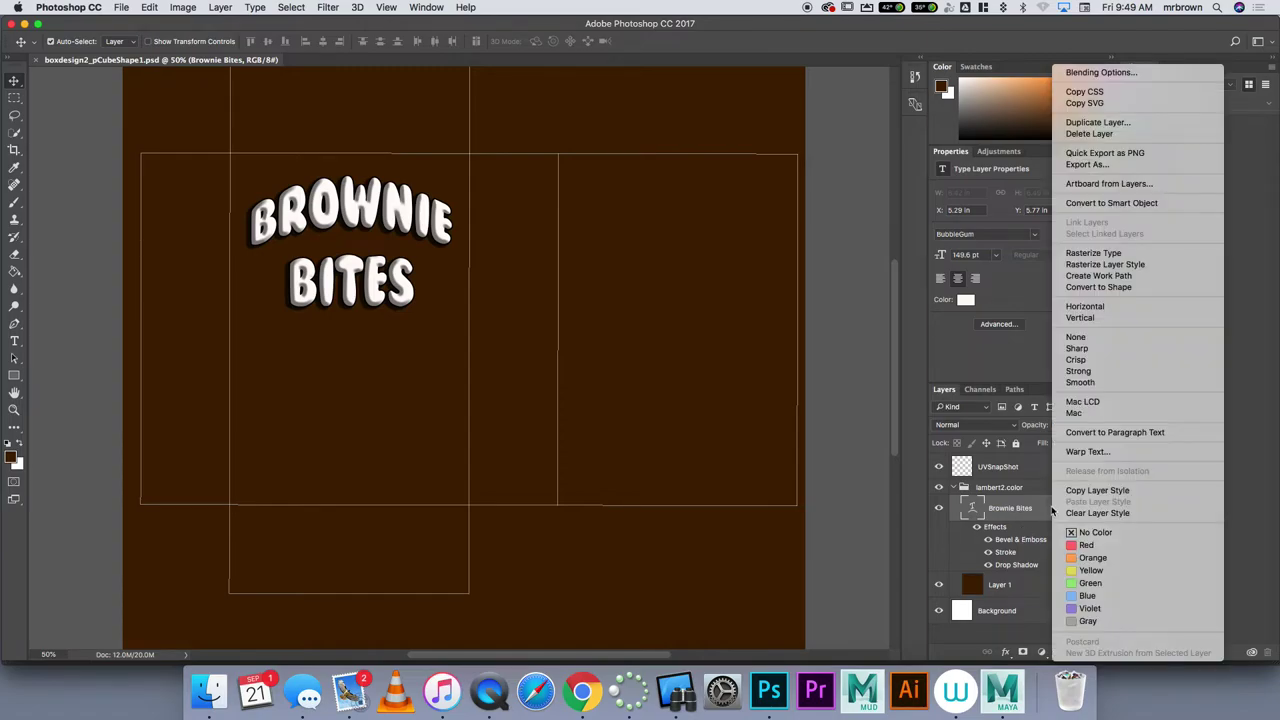
{"action": "left_click", "coordinate": [1105, 264]}
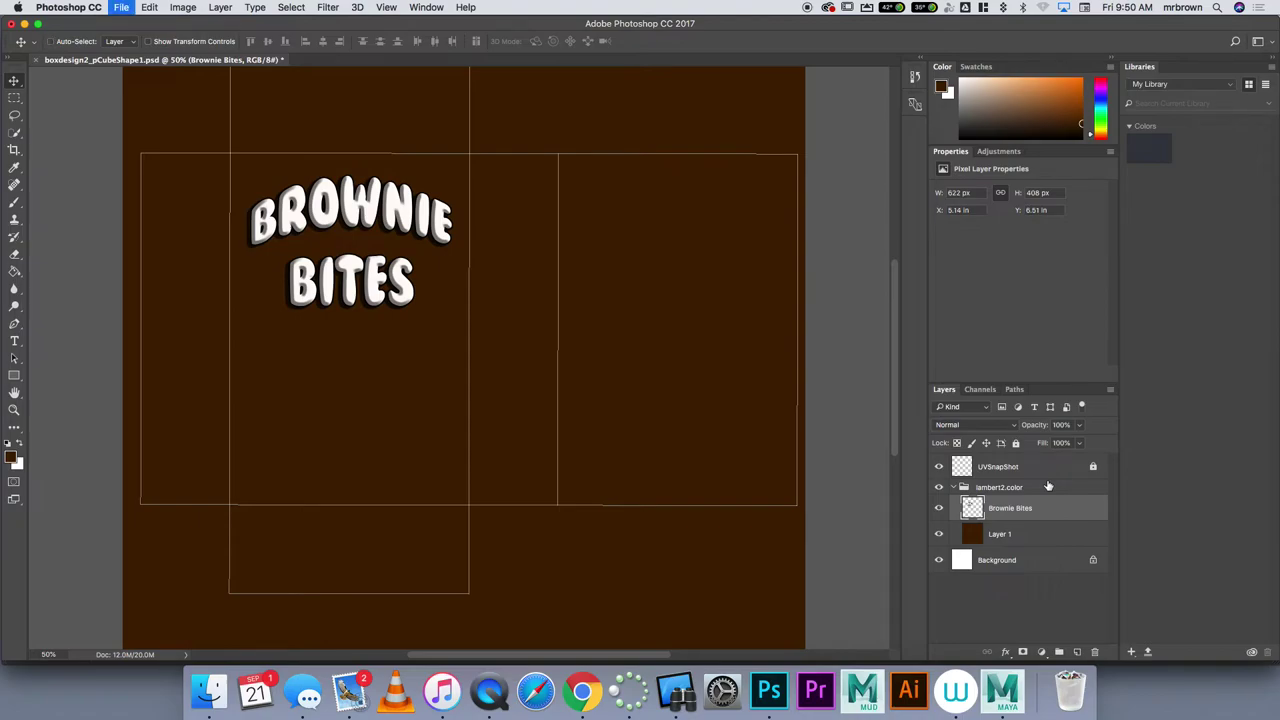
Update PSD networks in Maya, orbit around the box to view the baked title, then return to Photoshop.
{"action": "left_click", "coordinate": [1004, 690]}
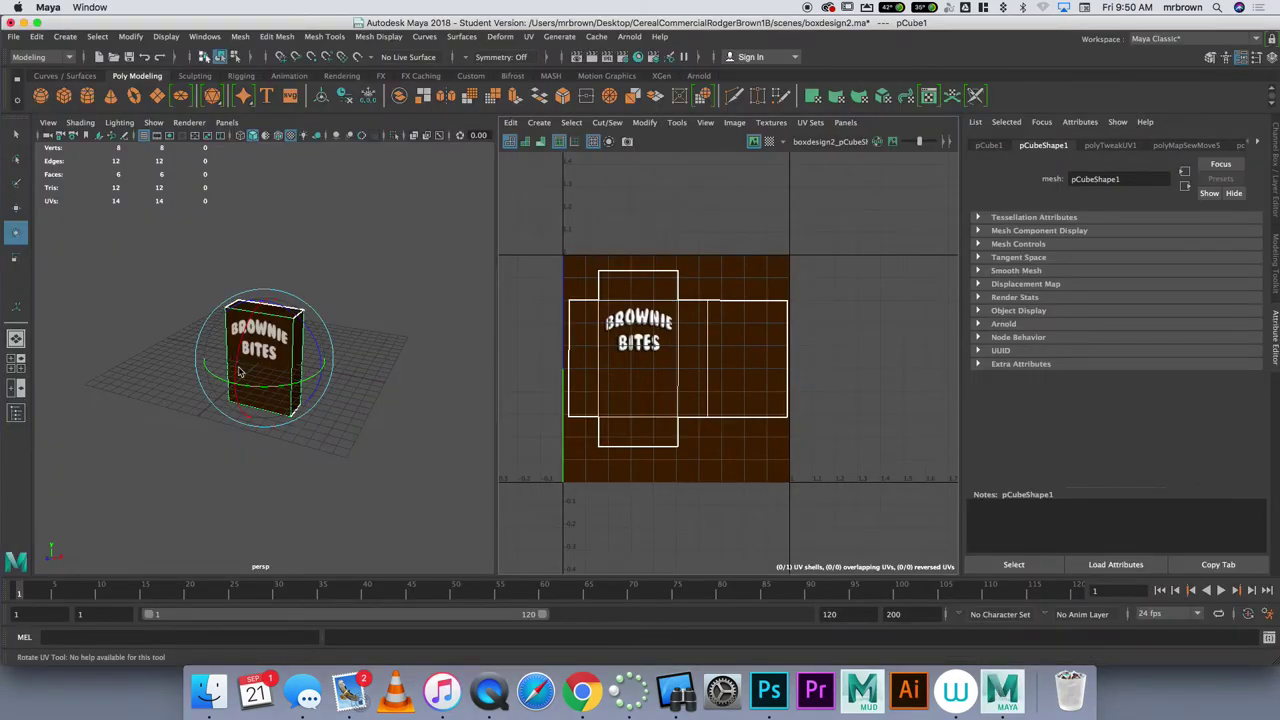
{"action": "left_click", "coordinate": [734, 122]}
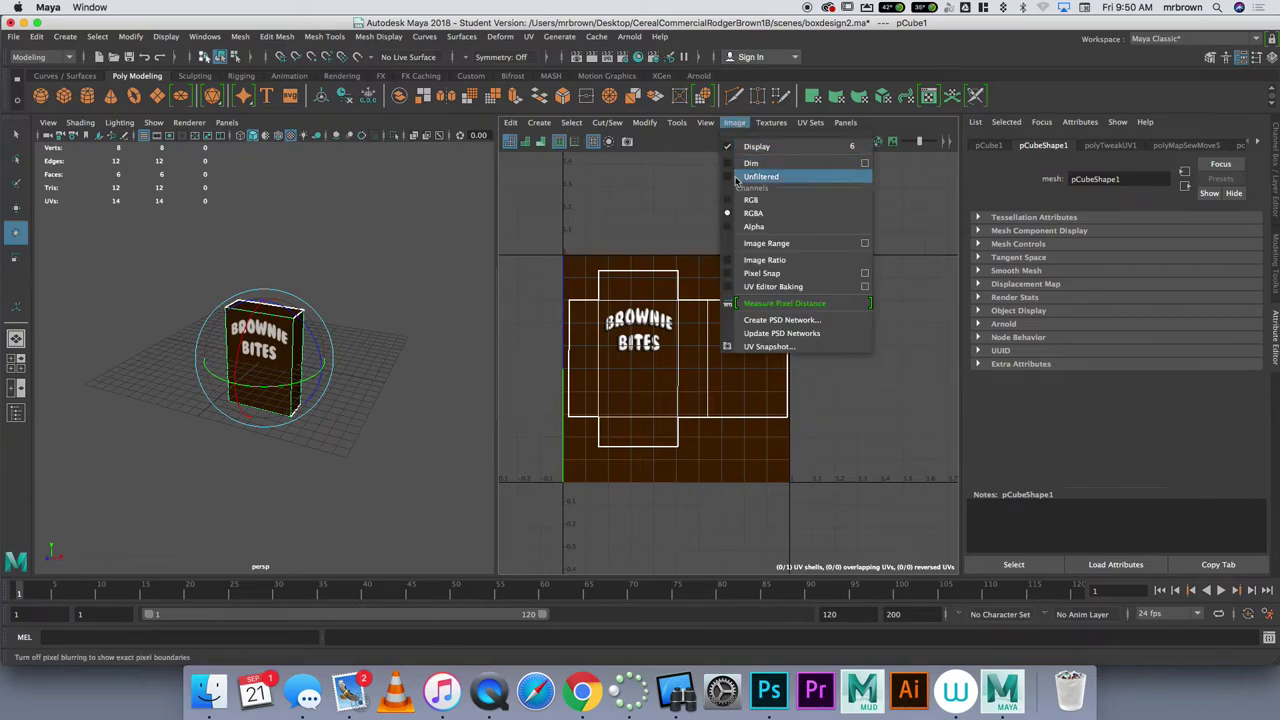
{"action": "left_click", "coordinate": [785, 326]}
{"action": "left_click", "coordinate": [398, 378]}
{"action": "scroll", "coordinate": [371, 374], "scroll_direction": "up", "scroll_amount": 5}
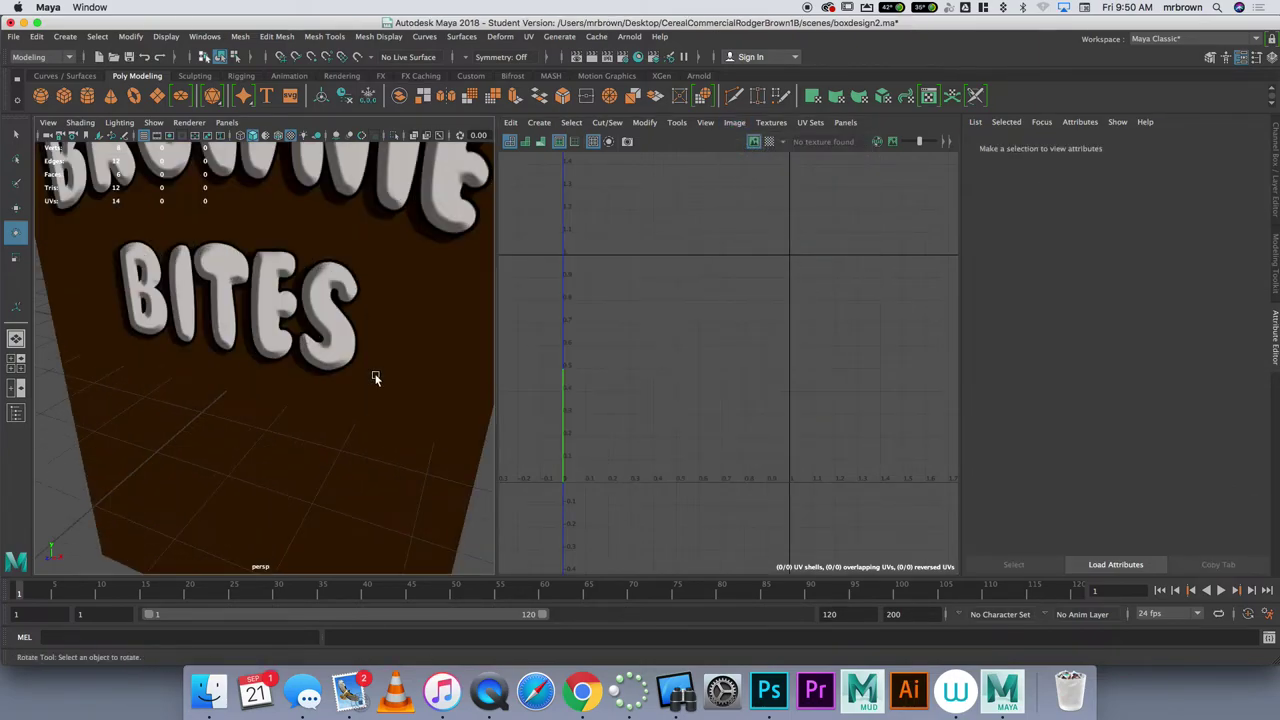
{"action": "scroll", "coordinate": [371, 374], "scroll_direction": "down", "scroll_amount": 3}
{"action": "left_click_drag", "start_coordinate": [371, 376], "coordinate": [241, 370]}
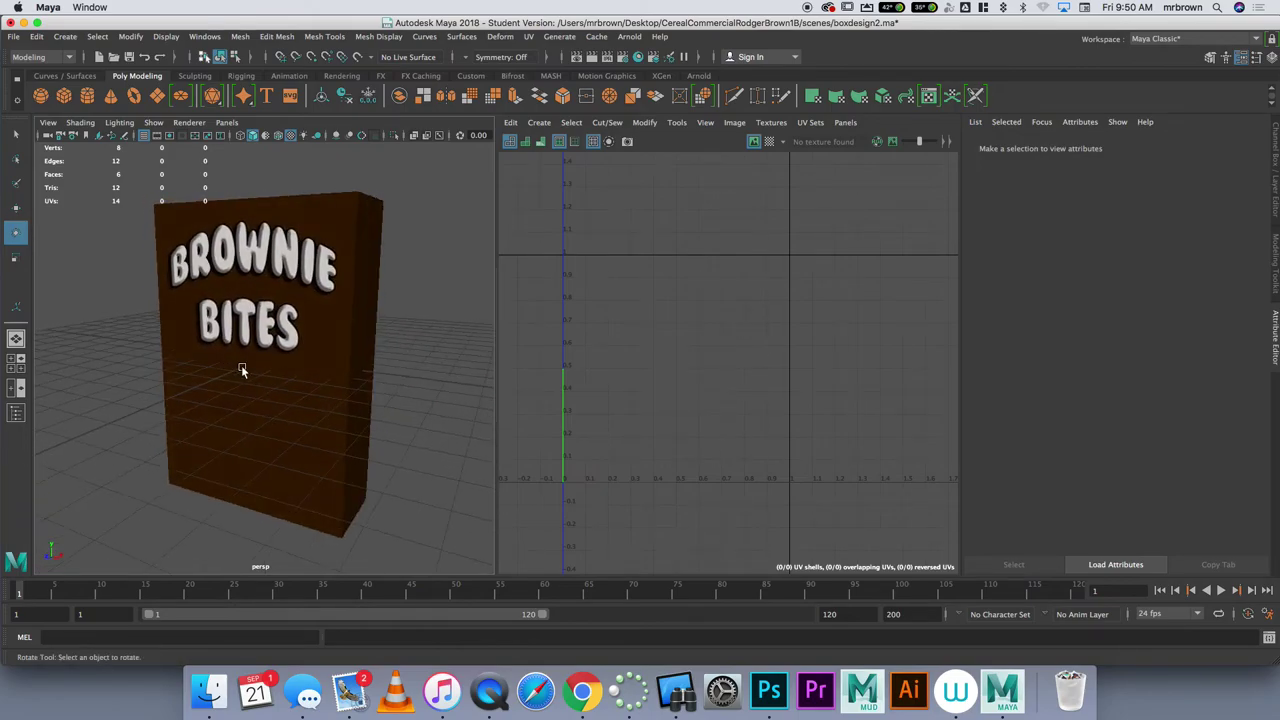
{"action": "left_click", "coordinate": [769, 695]}
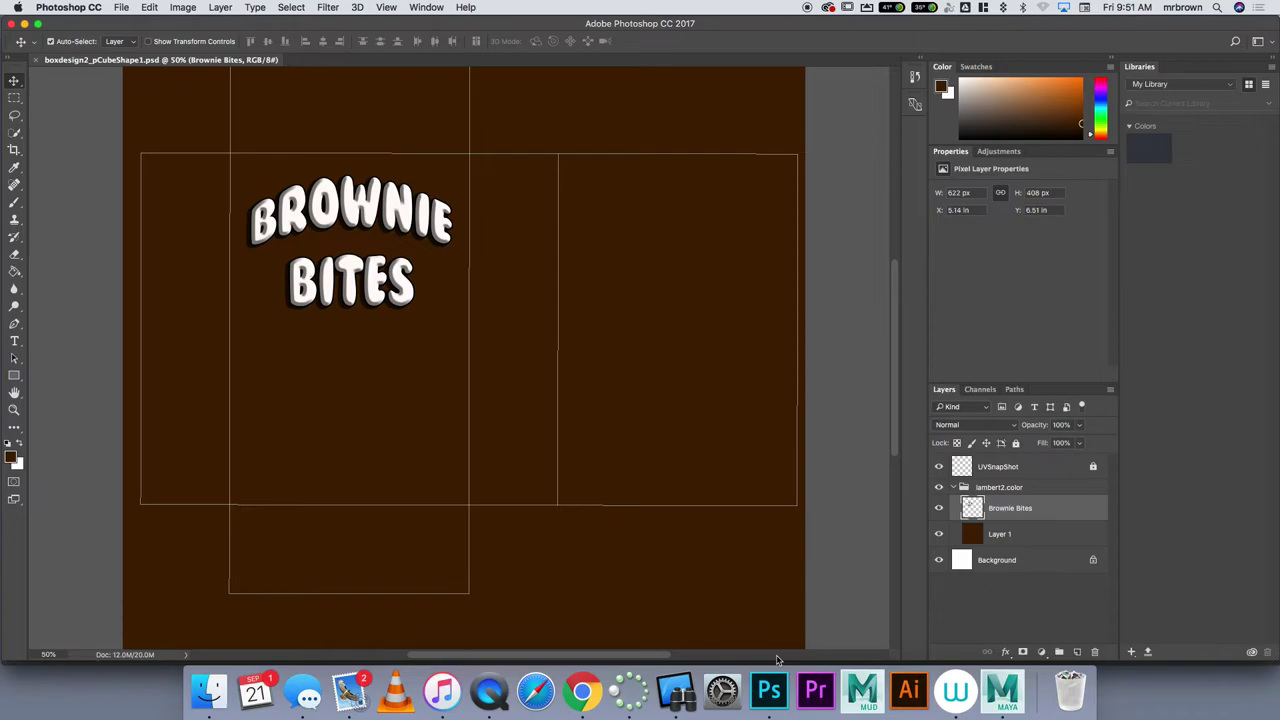
Launch Photo Booth by searching 'photobooth' in Spotlight.
{"action": "left_click", "coordinate": [1216, 8]}
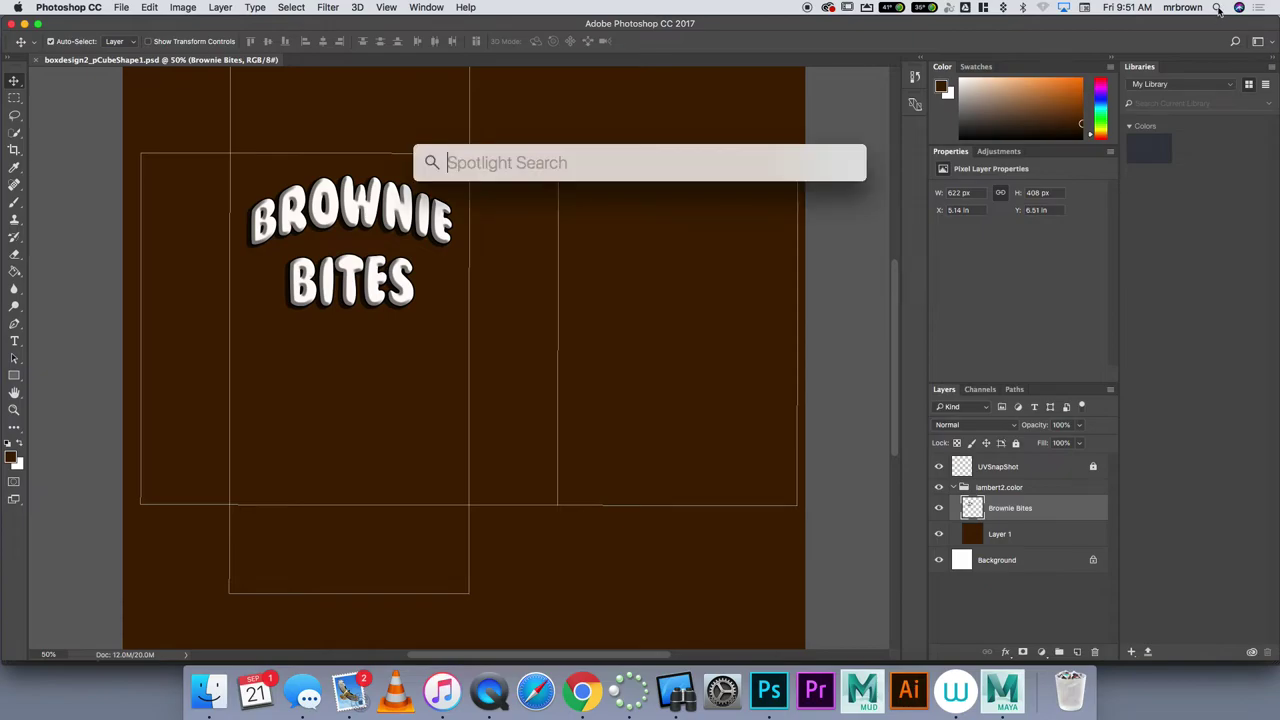
{"action": "type", "text": "photo"}
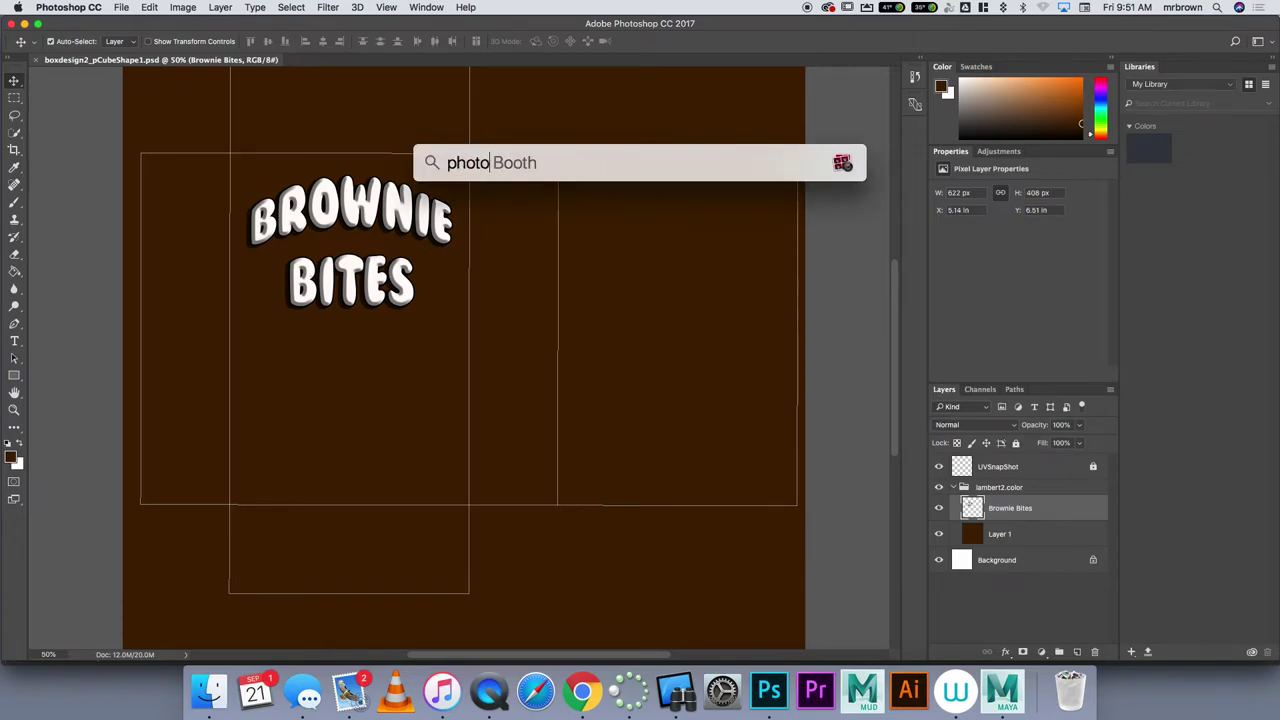
{"action": "type", "text": "booth"}
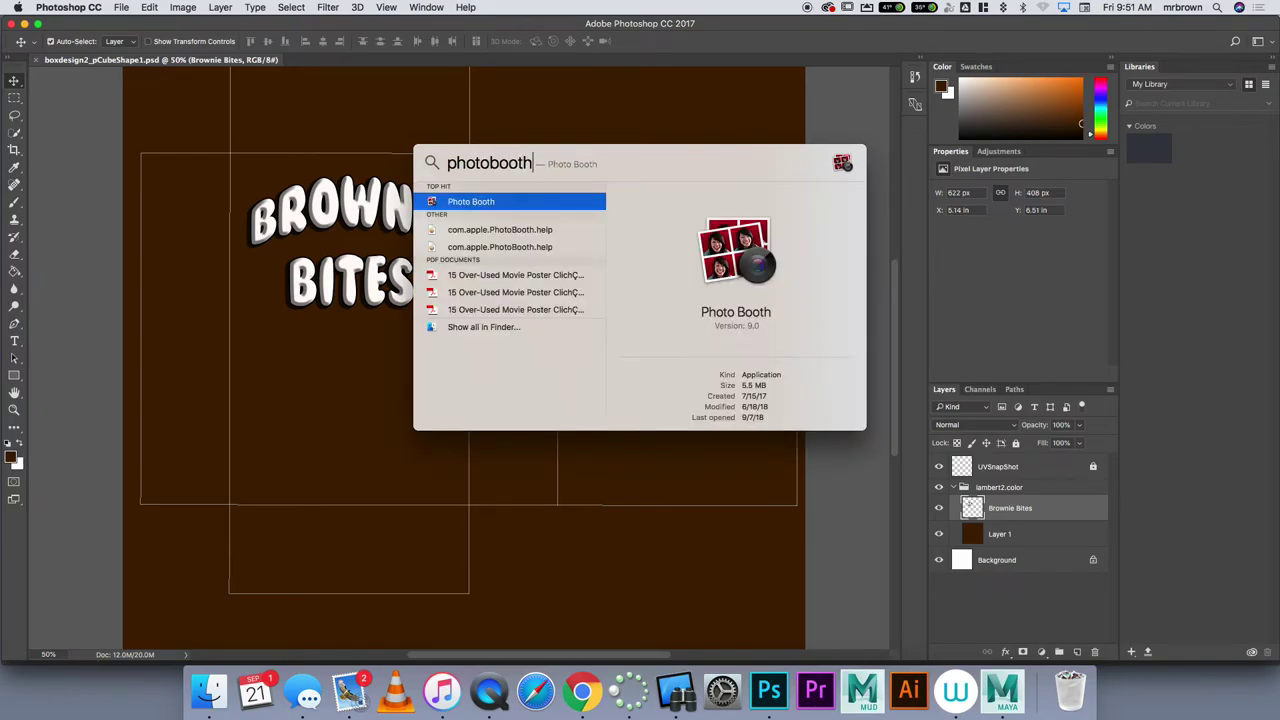
{"action": "key", "text": "Return"}
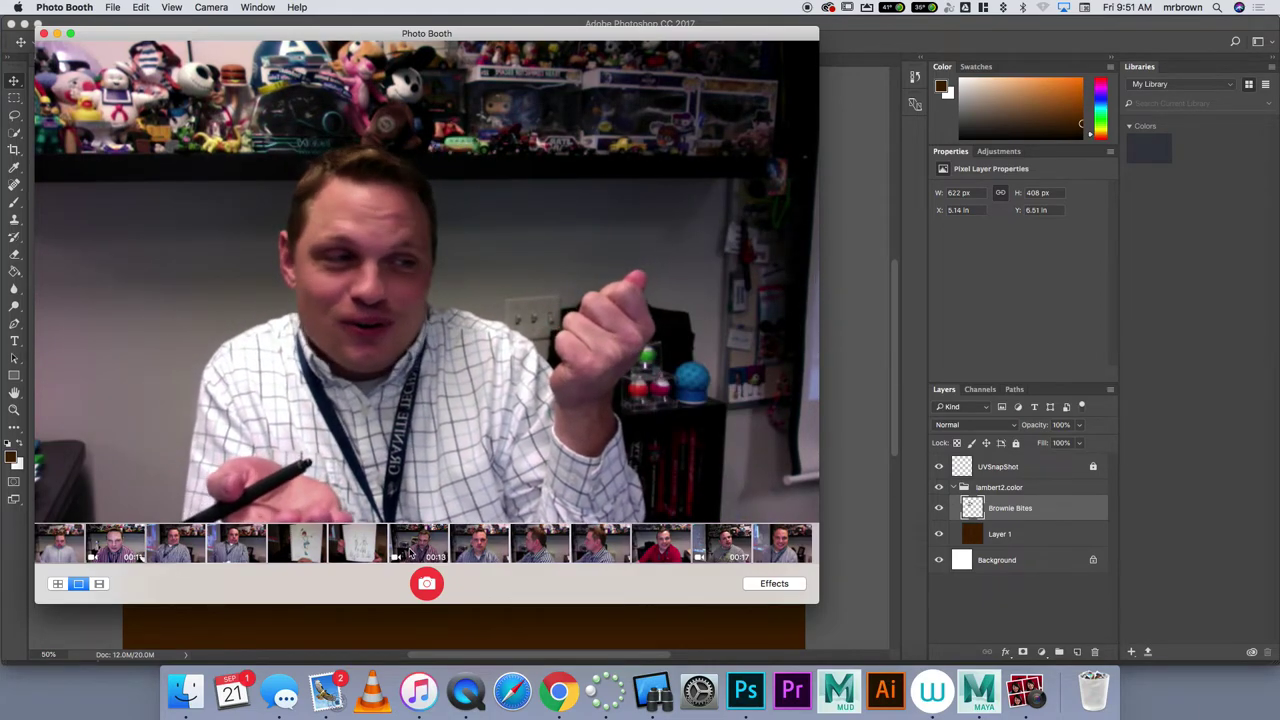
Take four webcam snapshots, drag the latest one to the Desktop, and quit Photo Booth.
{"action": "left_click", "coordinate": [426, 583]}
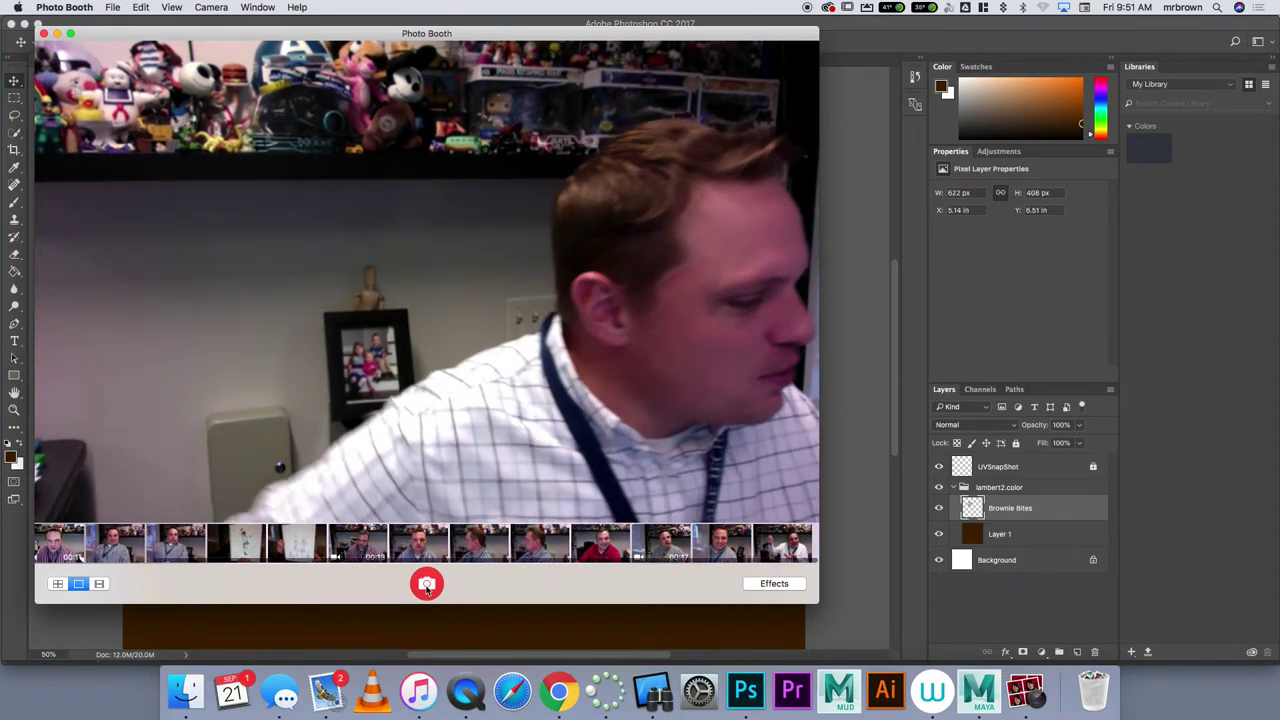
{"action": "left_click", "coordinate": [427, 585]}
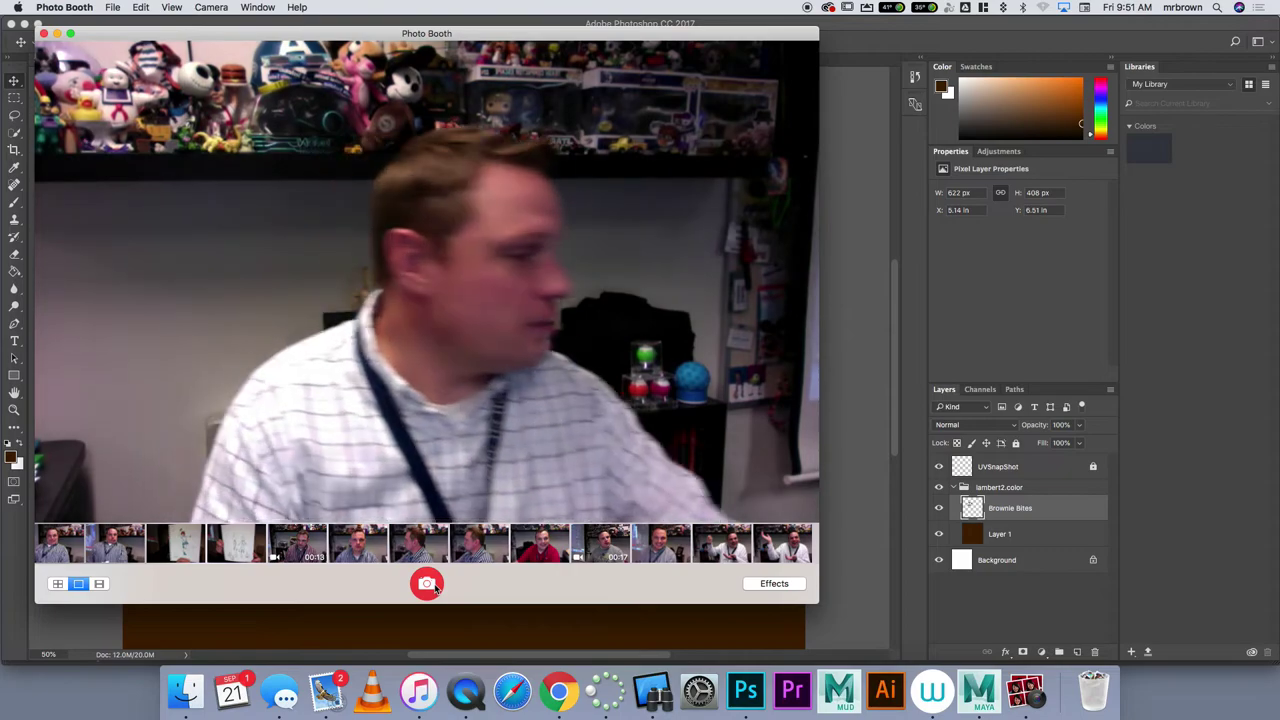
{"action": "left_click", "coordinate": [430, 585]}
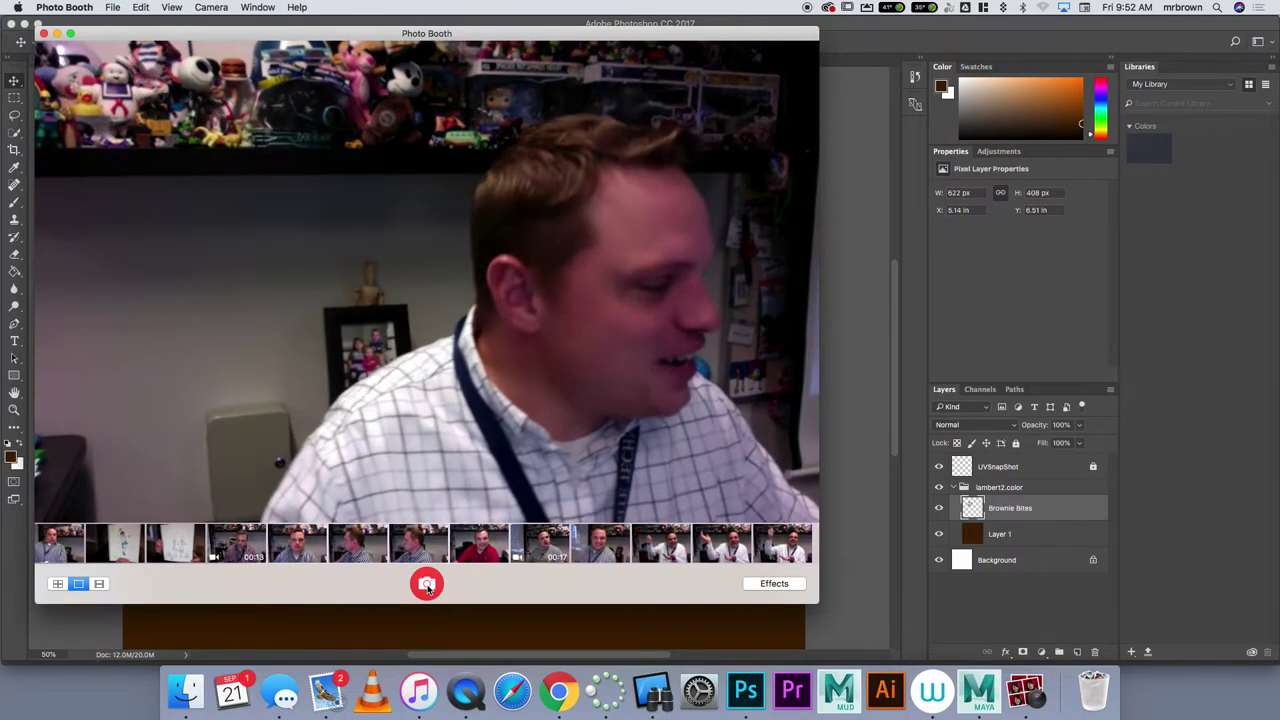
{"action": "left_click", "coordinate": [427, 585]}
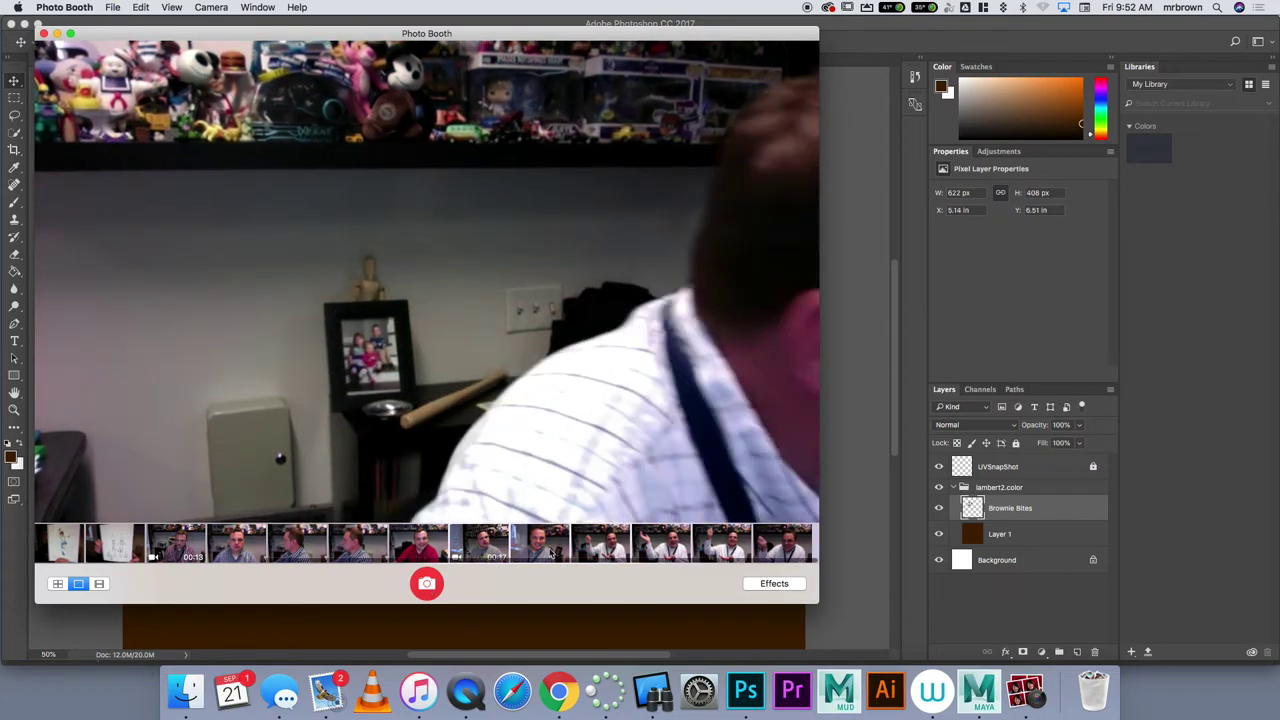
{"action": "left_click_drag", "start_coordinate": [796, 540], "coordinate": [1148, 664]}
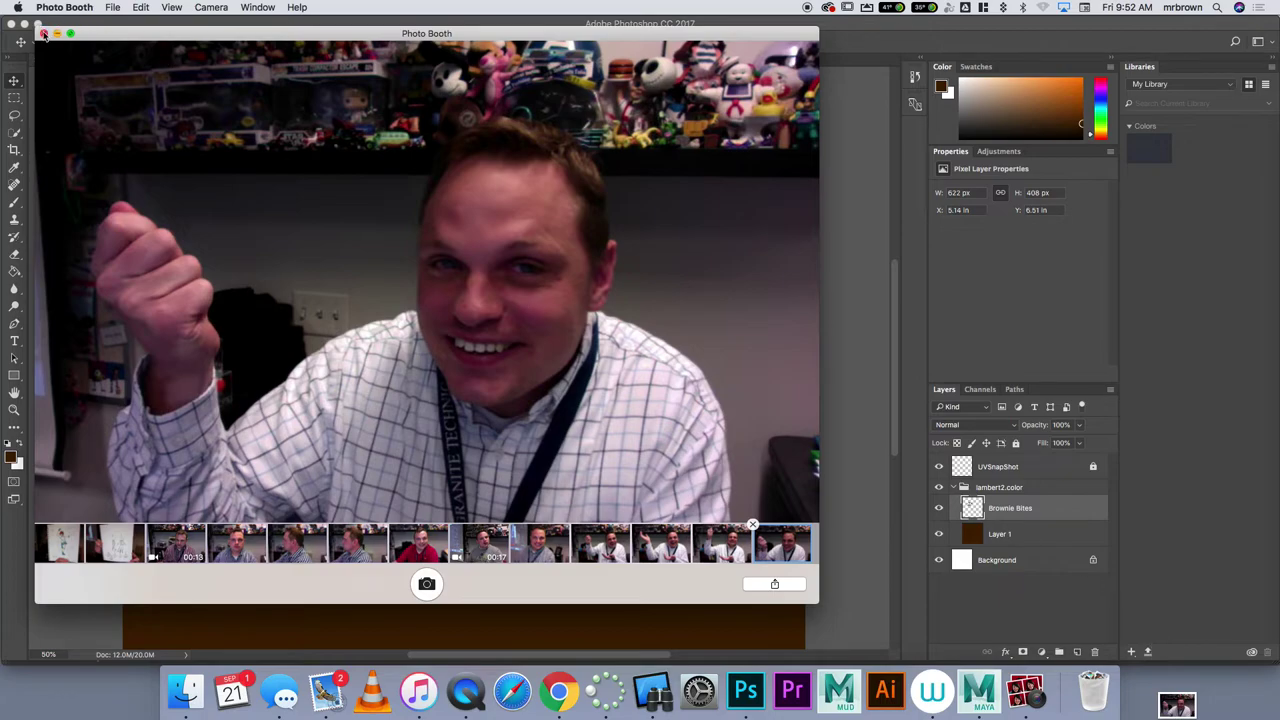
{"action": "left_click", "coordinate": [43, 34]}
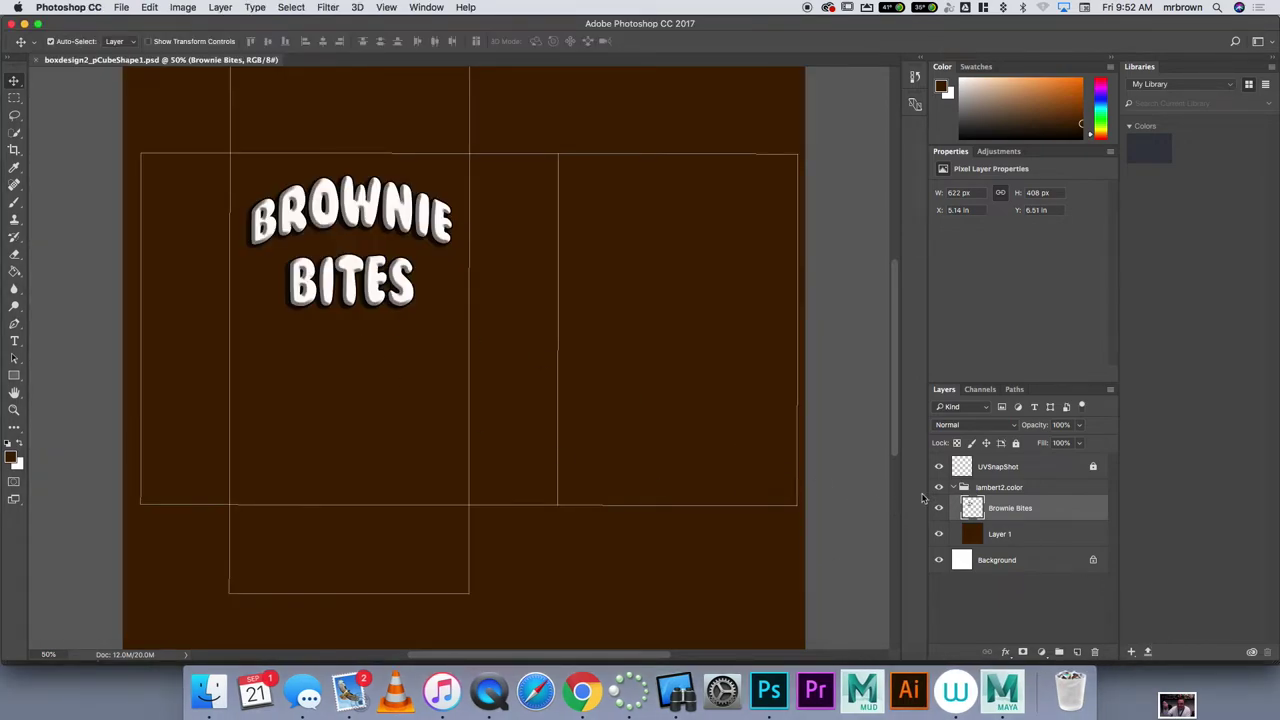
Place the Photo Booth webcam JPEG from the Desktop as an embedded layer and shift it left.
{"action": "left_click", "coordinate": [121, 7]}
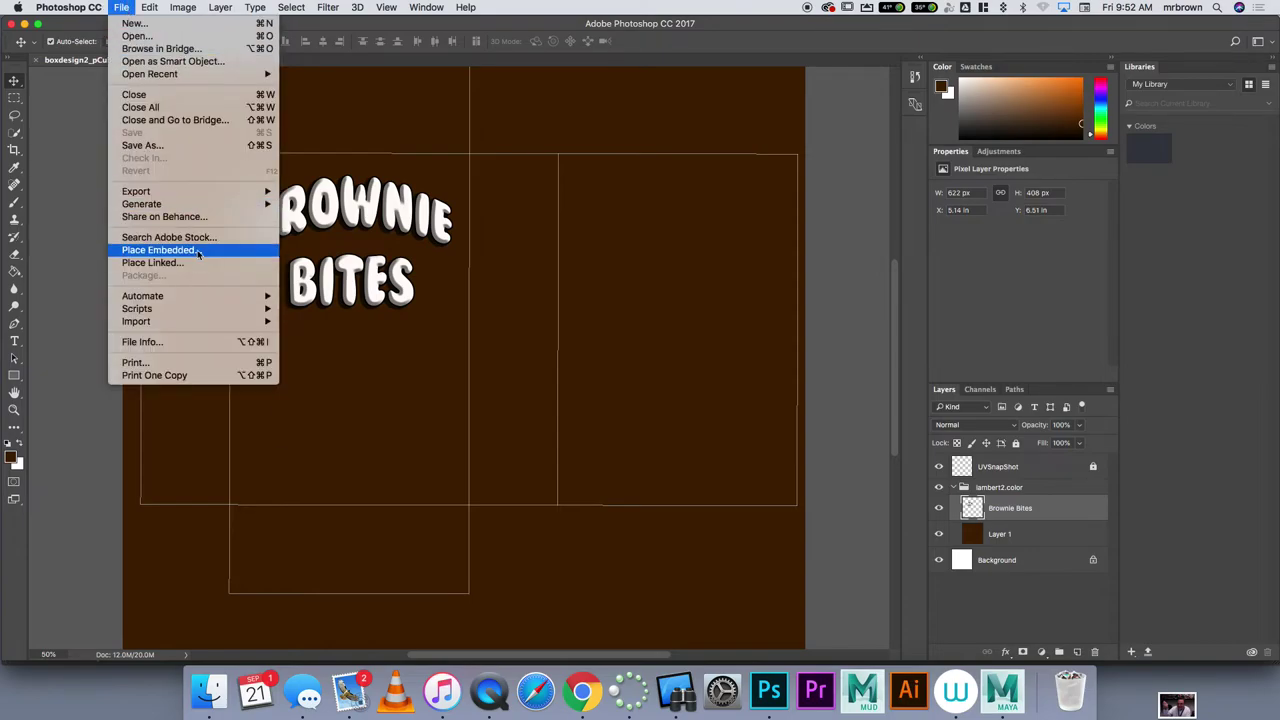
{"action": "left_click", "coordinate": [198, 252]}
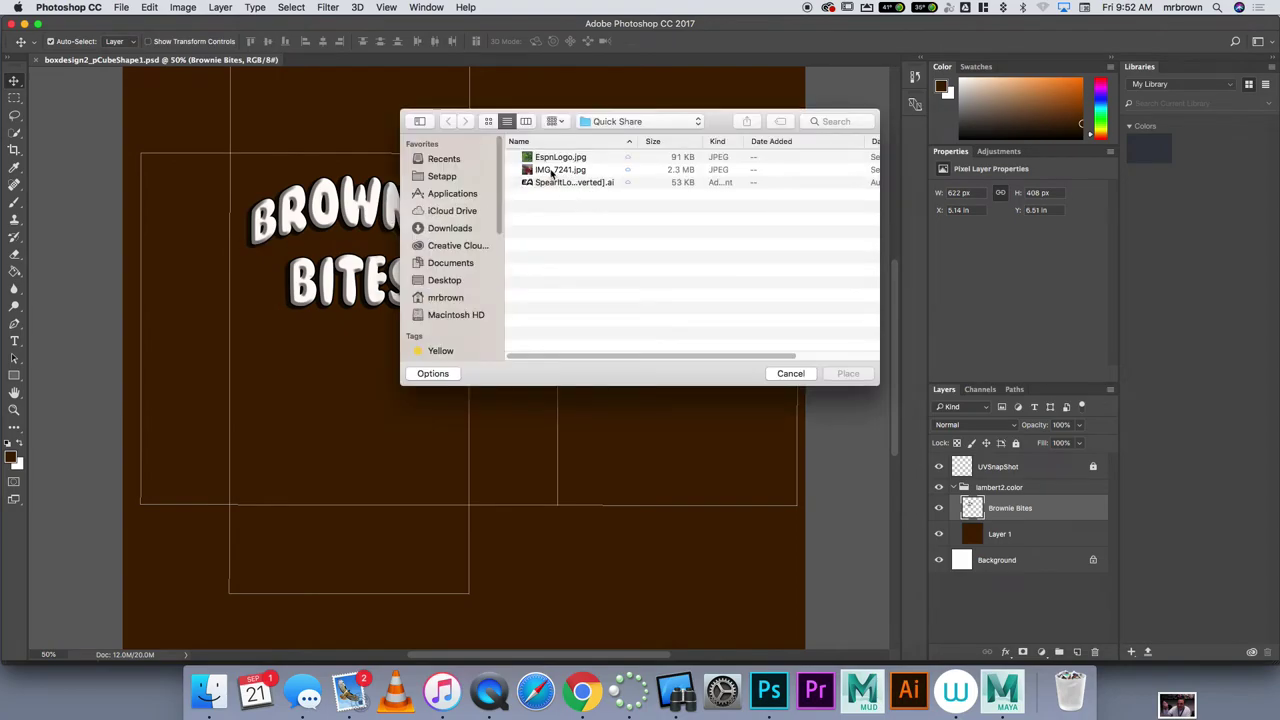
{"action": "left_click", "coordinate": [468, 284]}
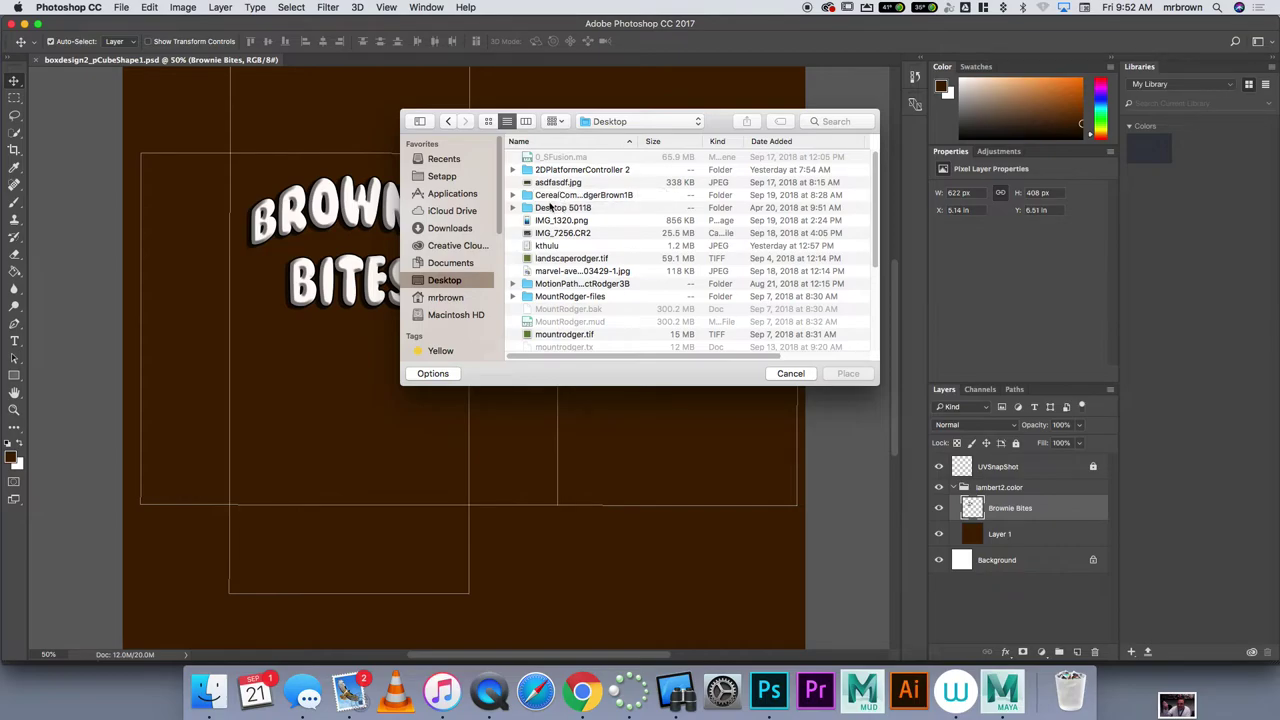
{"action": "scroll", "coordinate": [587, 296], "scroll_direction": "down", "scroll_amount": 5}
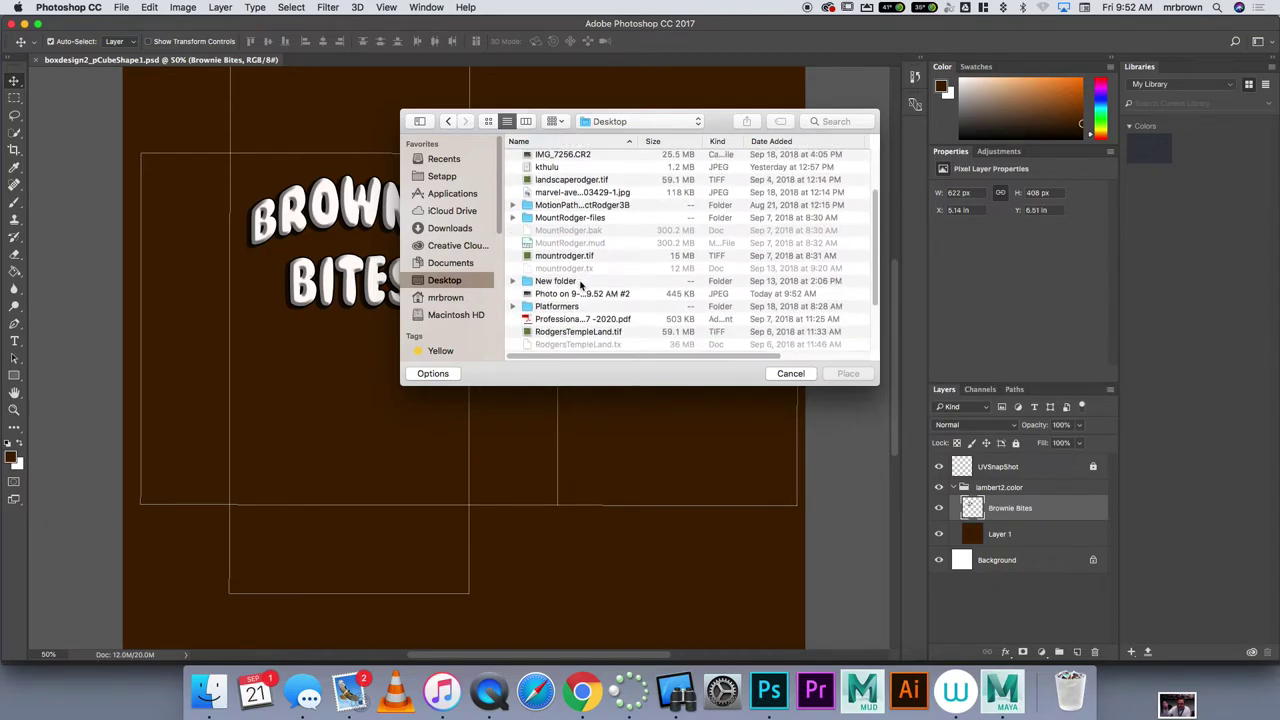
{"action": "left_click", "coordinate": [600, 293]}
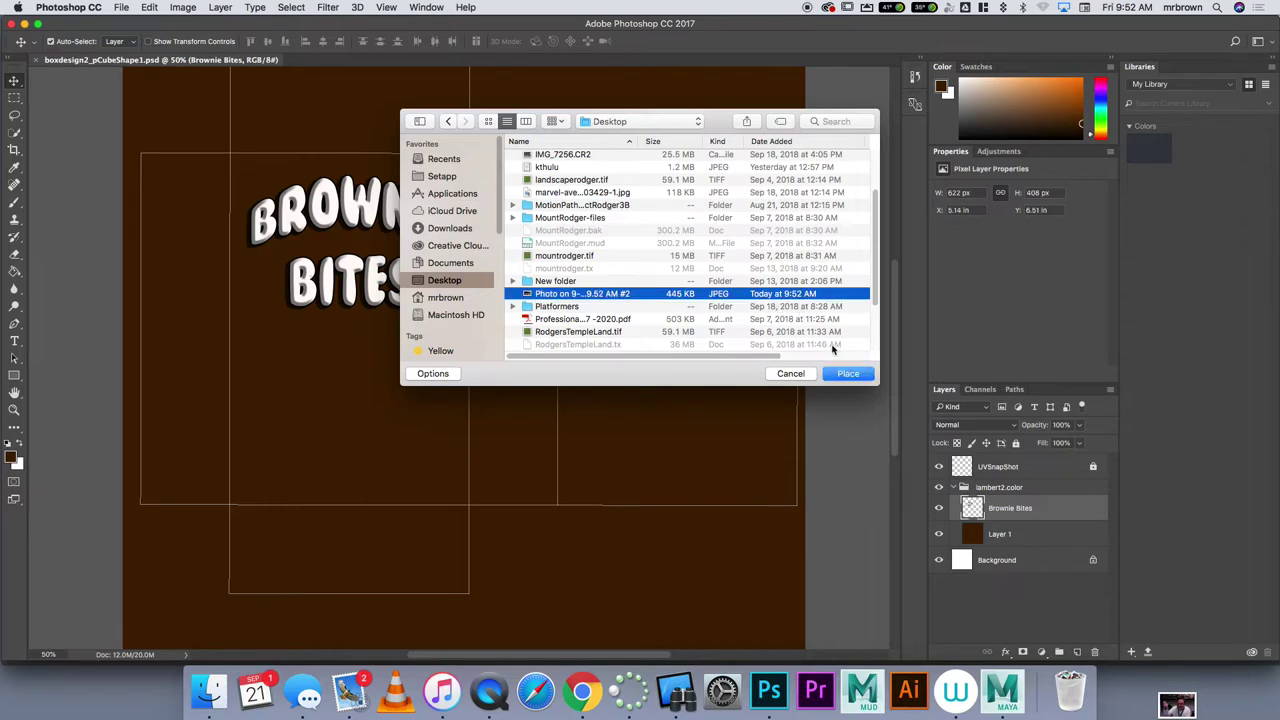
{"action": "left_click", "coordinate": [857, 377]}
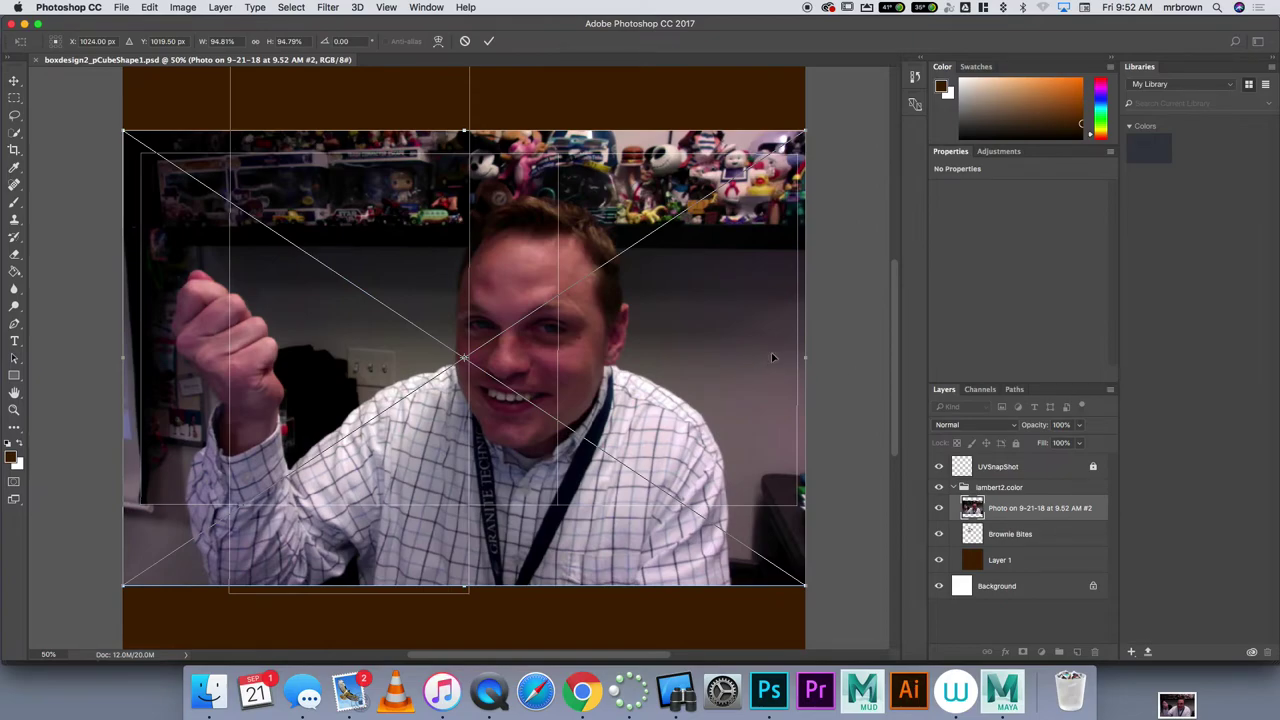
{"action": "key", "text": "Return"}
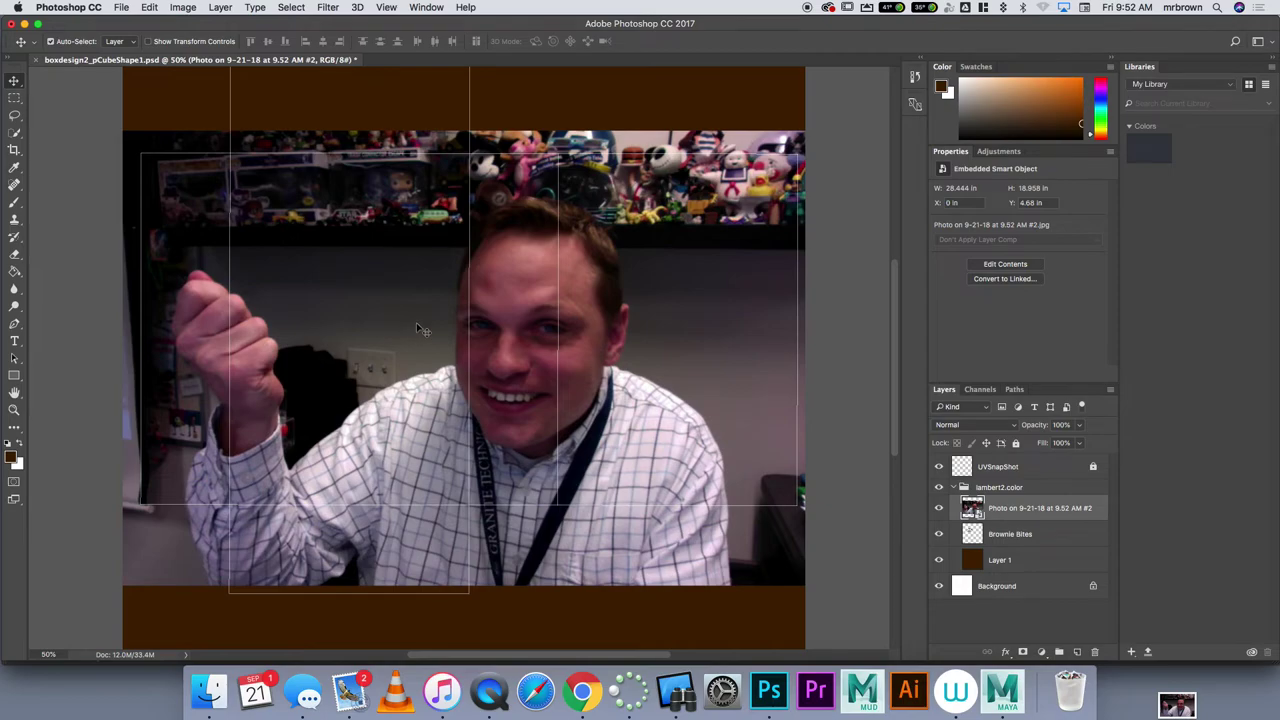
{"action": "left_click_drag", "start_coordinate": [686, 309], "coordinate": [609, 310]}
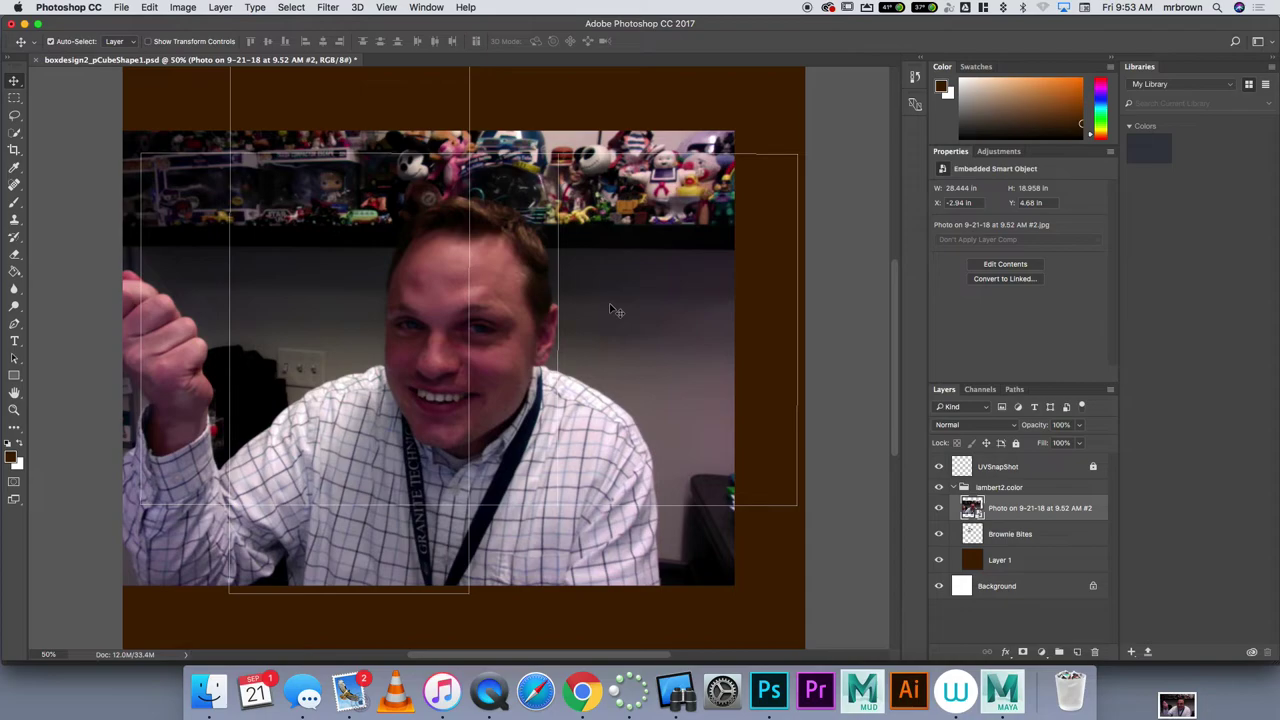
{"action": "left_click", "coordinate": [15, 254]}
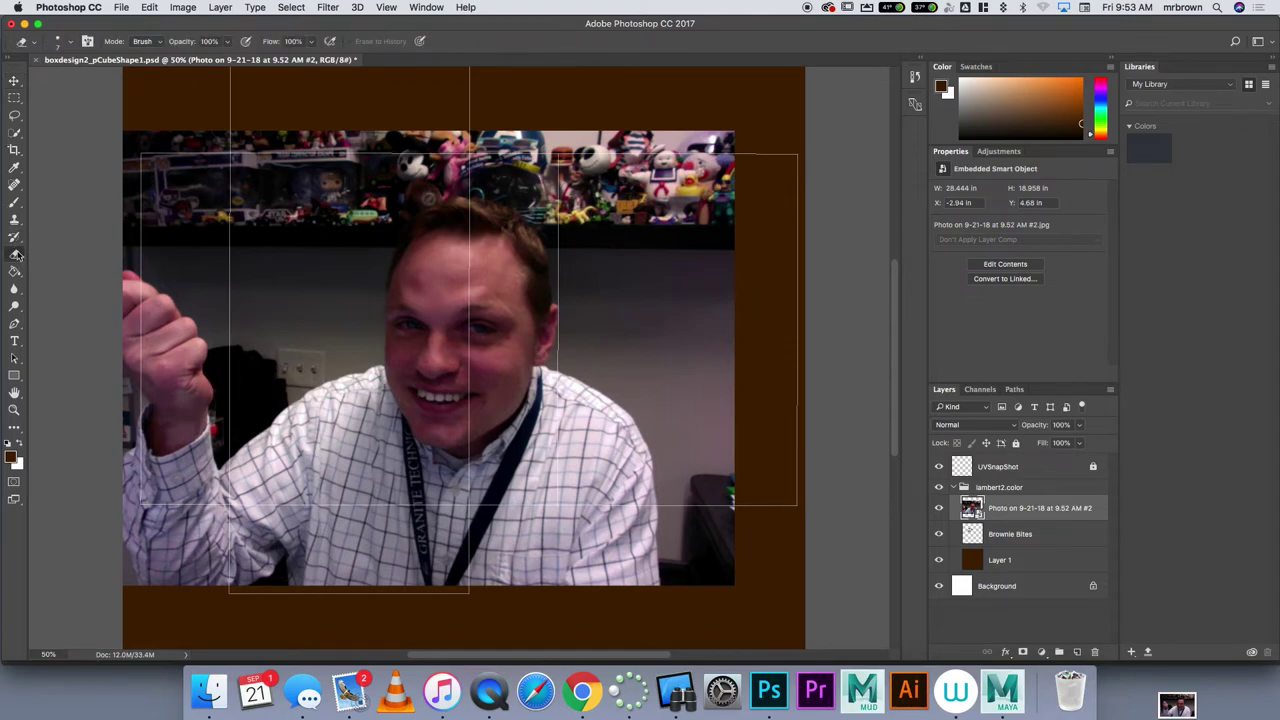
Rasterize the webcam photo smart object, undoing the trial eraser stroke so the picture stays intact.
{"action": "left_click", "coordinate": [618, 341]}
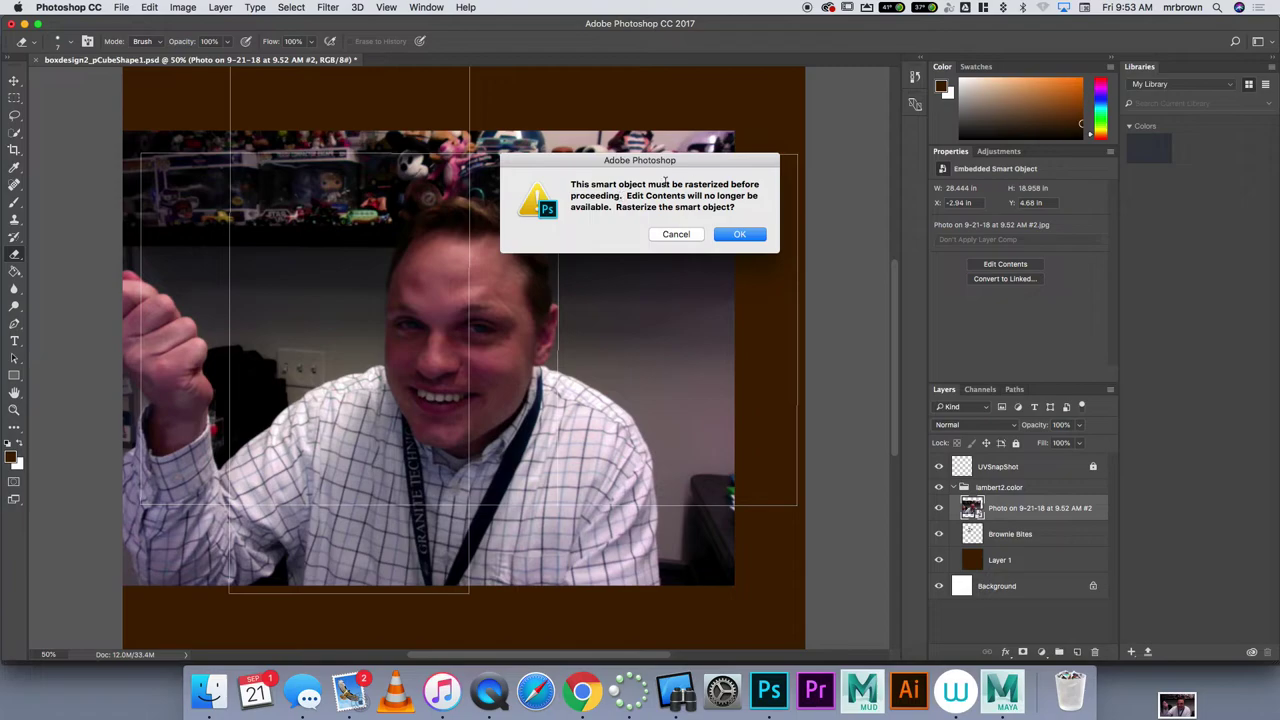
{"action": "left_click", "coordinate": [741, 236]}
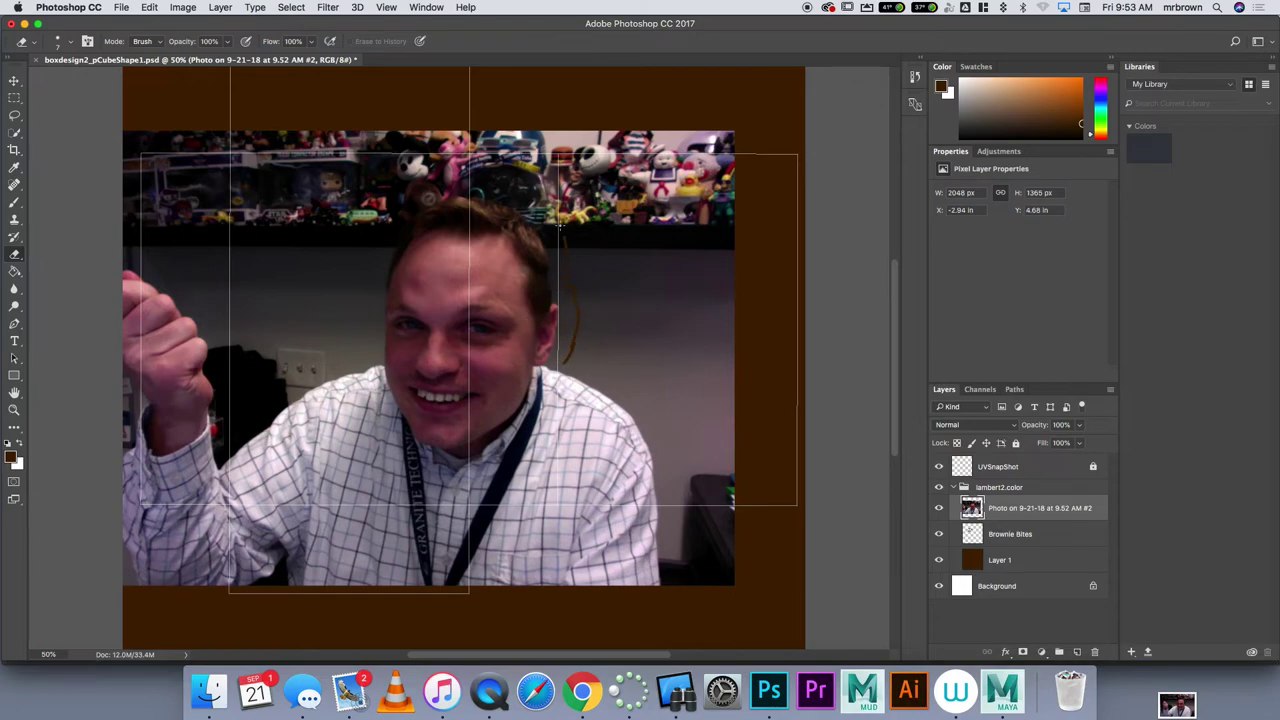
{"action": "mouse_move", "coordinate": [560, 228]}
{"action": "left_mouse_down"}
{"action": "mouse_move", "coordinate": [476, 179]}
{"action": "mouse_move", "coordinate": [368, 252]}
{"action": "mouse_move", "coordinate": [350, 328]}
{"action": "left_mouse_up"}
{"action": "key", "text": "super+z"}
{"action": "left_click", "coordinate": [14, 132]}
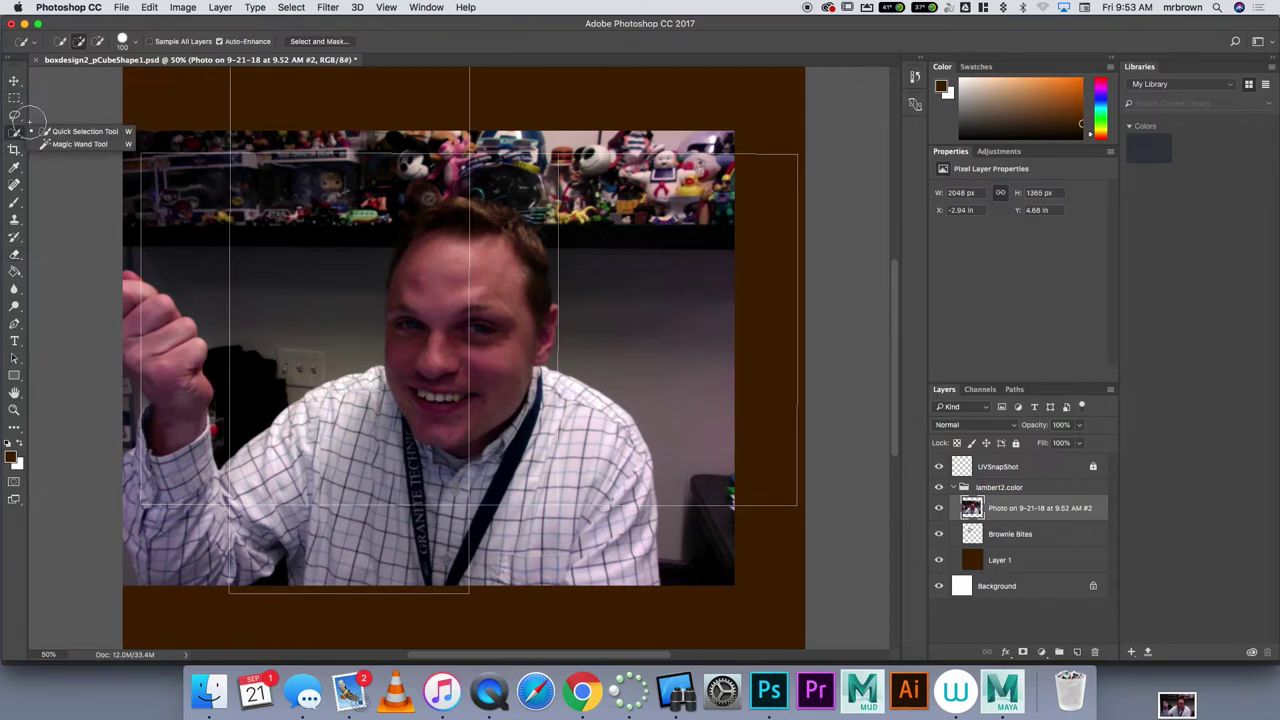
Magic Wand-select the wall above the right shoulder and fill it with the dark brown foreground.
{"action": "left_click", "coordinate": [86, 143]}
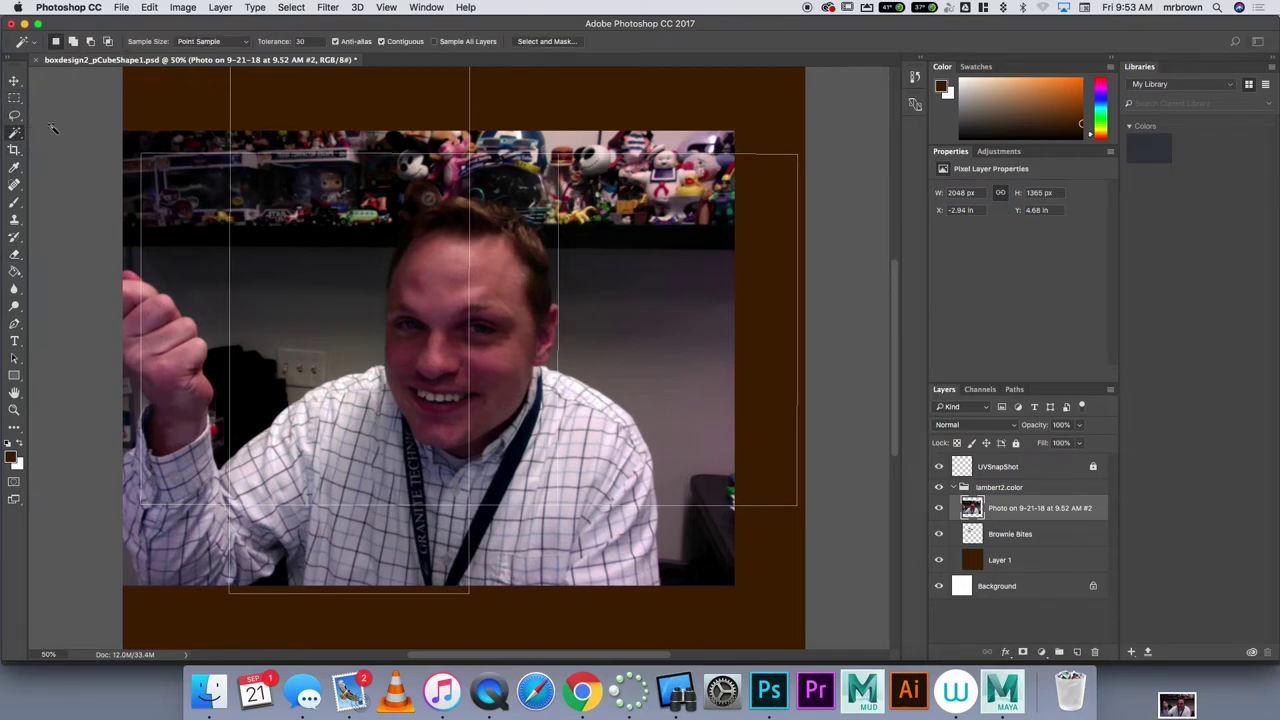
{"action": "left_click", "coordinate": [330, 310]}
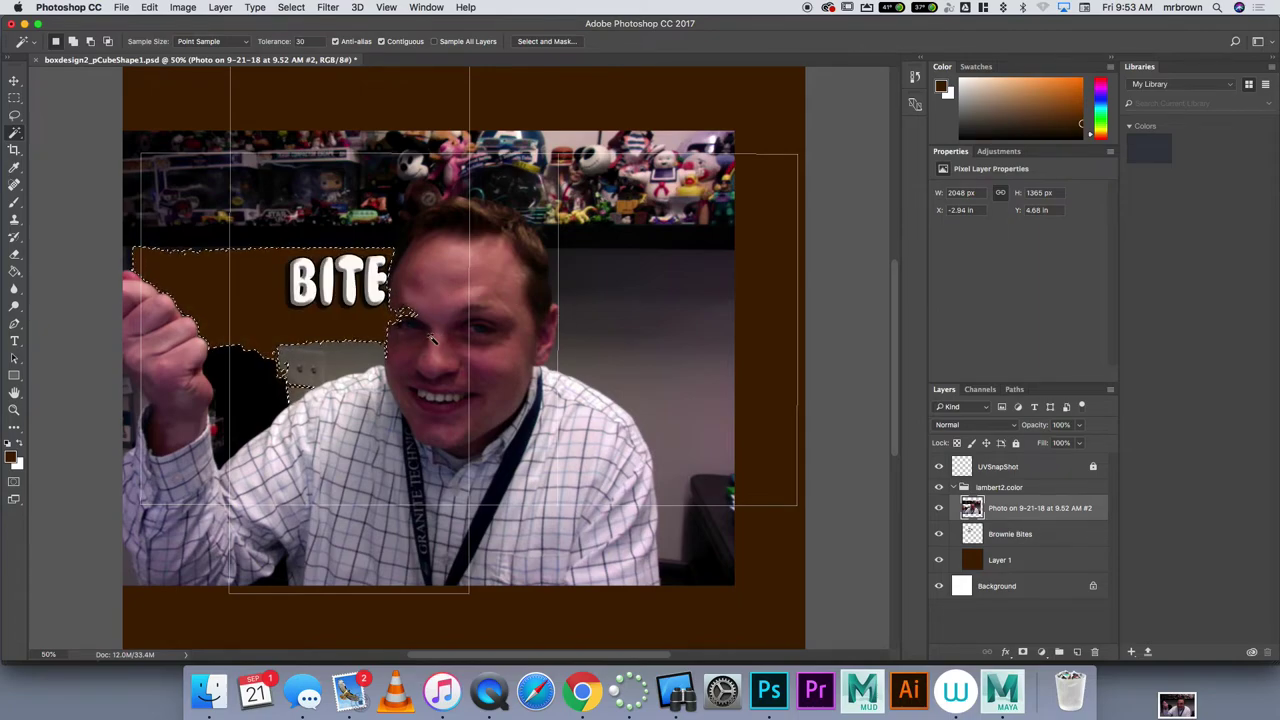
{"action": "key", "text": "super+z"}
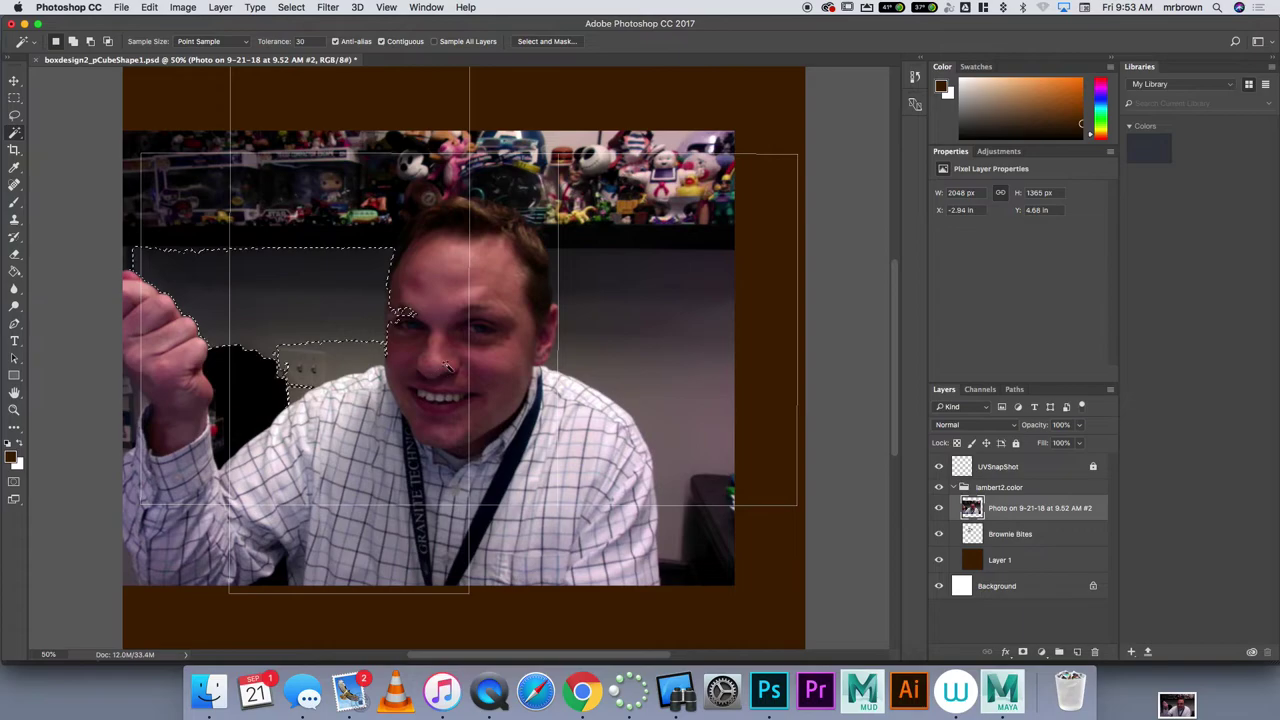
{"action": "left_click", "coordinate": [678, 292]}
{"action": "left_click", "coordinate": [698, 375]}
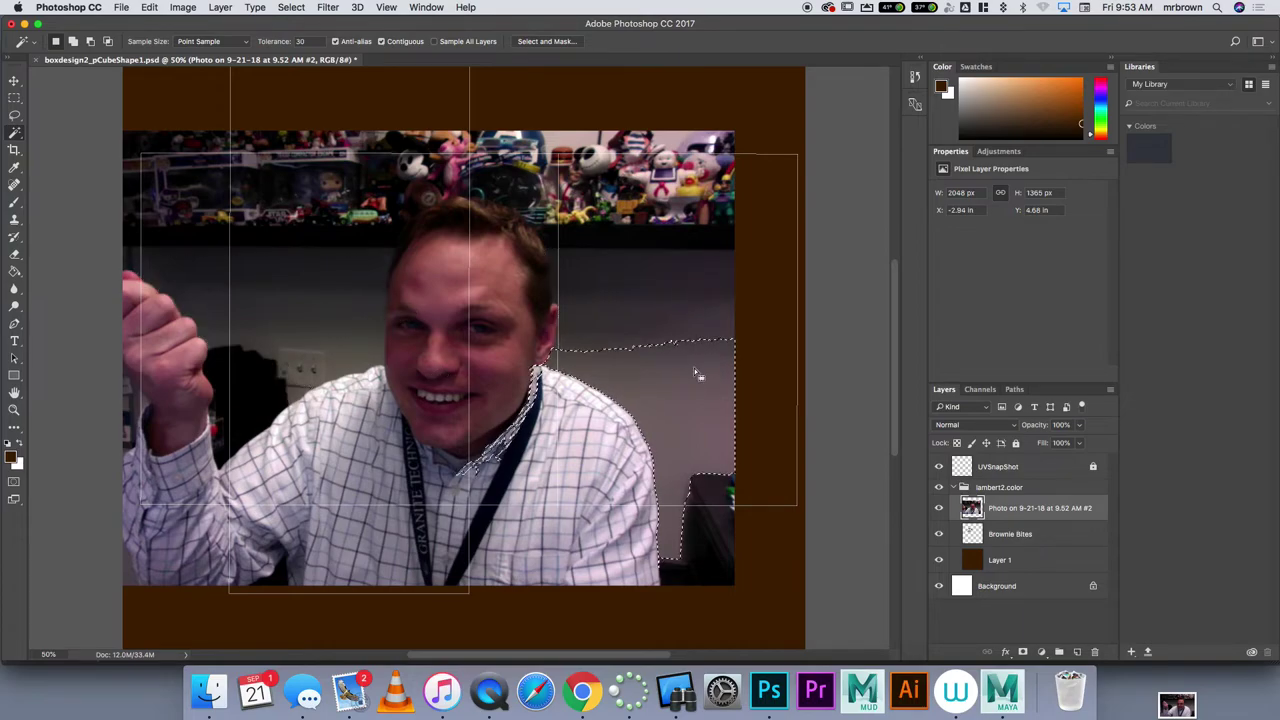
{"action": "left_click", "coordinate": [715, 318]}
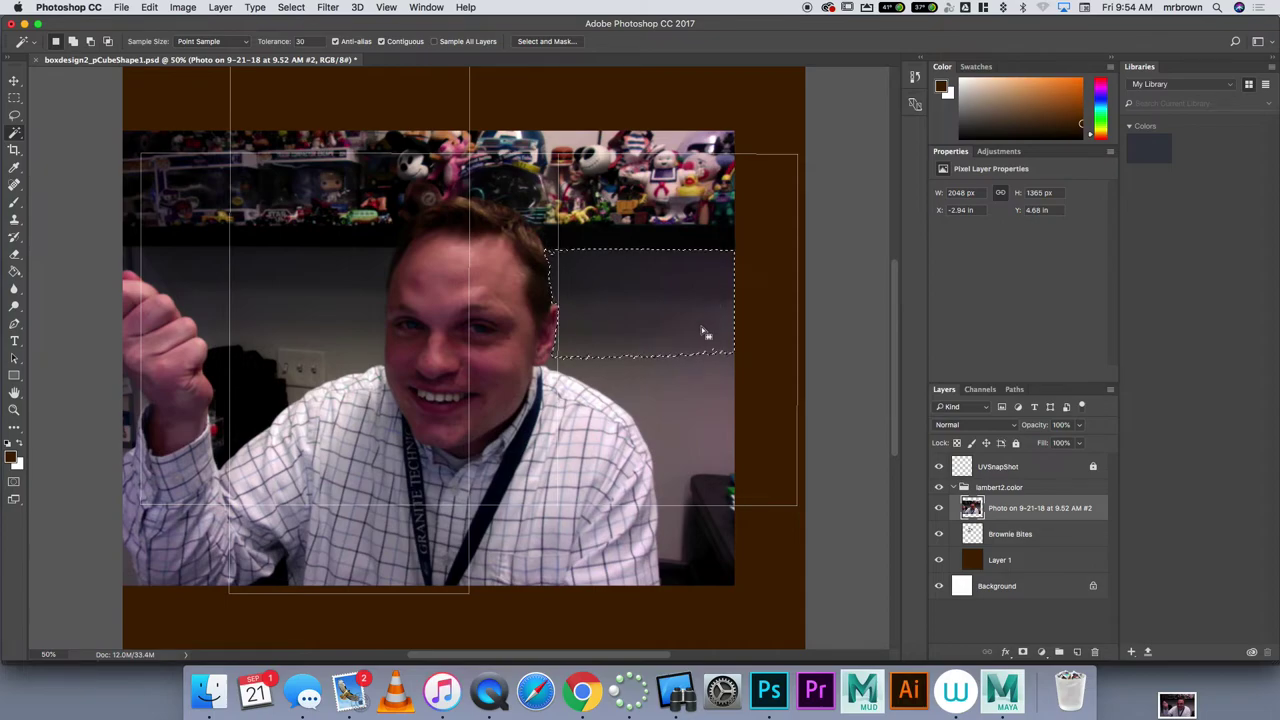
{"action": "key", "text": "alt+BackSpace"}
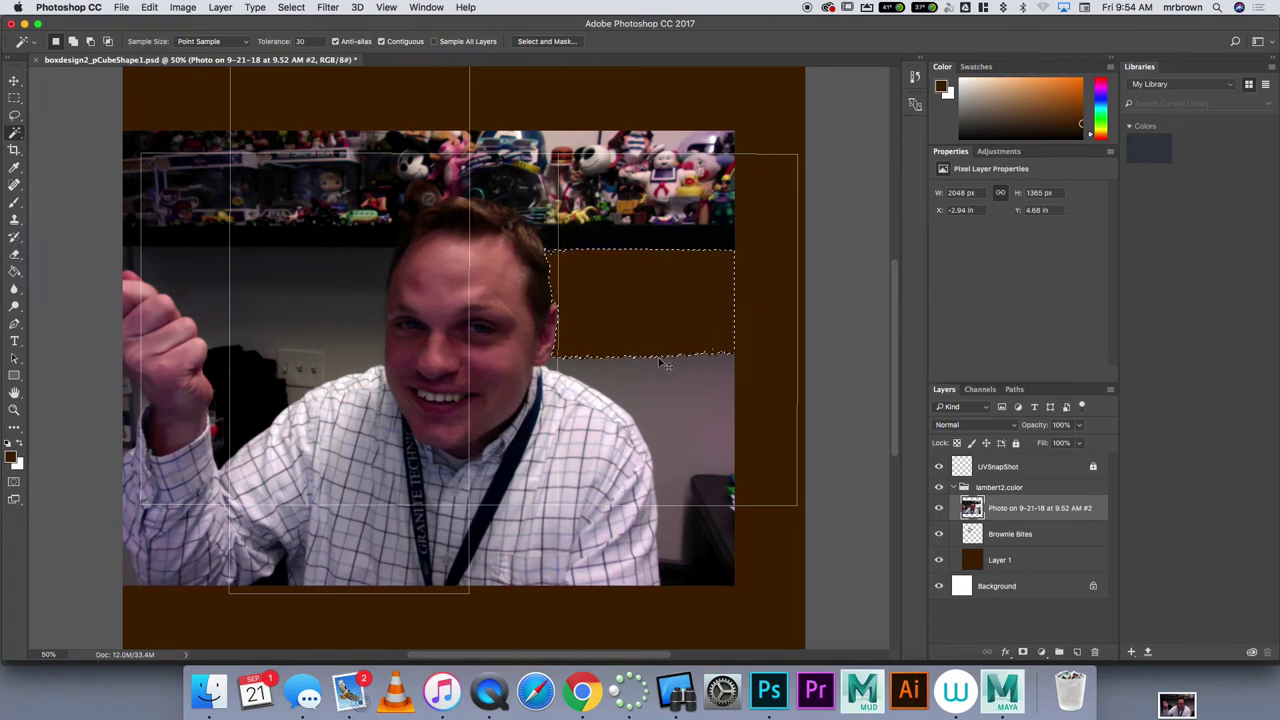
{"action": "key", "text": "super+d"}
Select the grey wall right of the shirt, then deselect it and check the Select menu.
{"action": "left_click", "coordinate": [690, 408]}
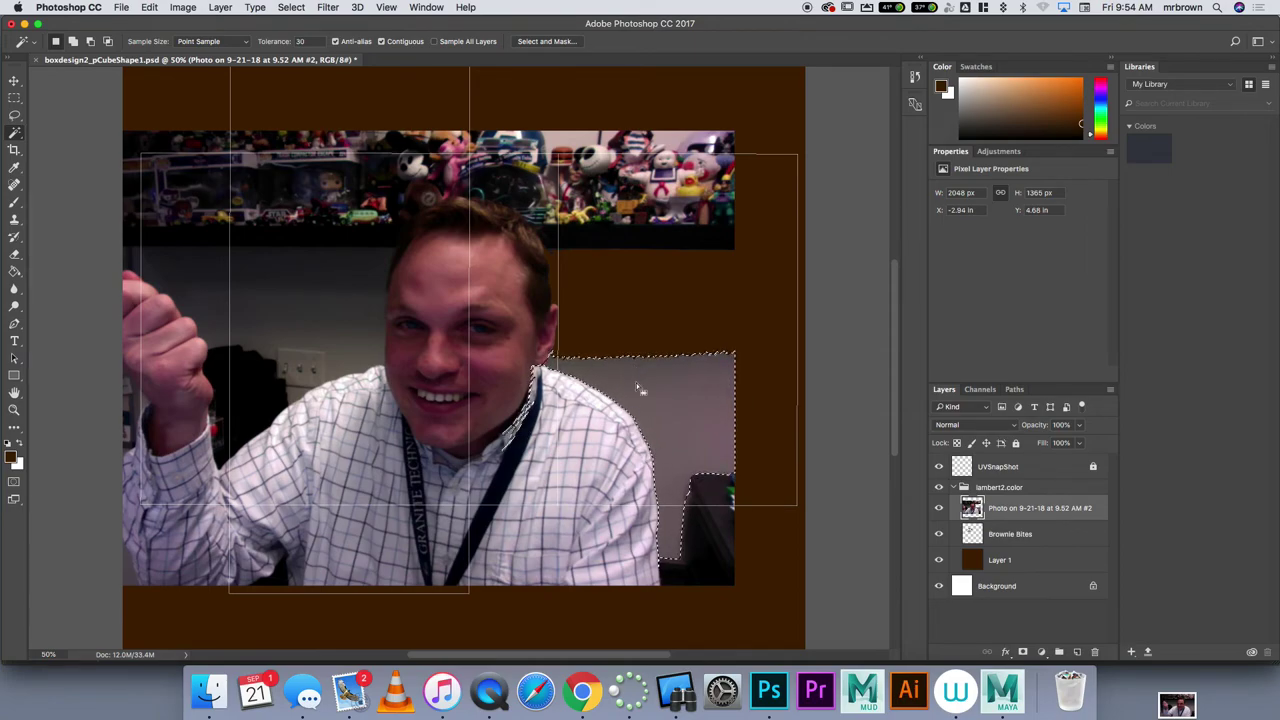
{"action": "key", "text": "super+d"}
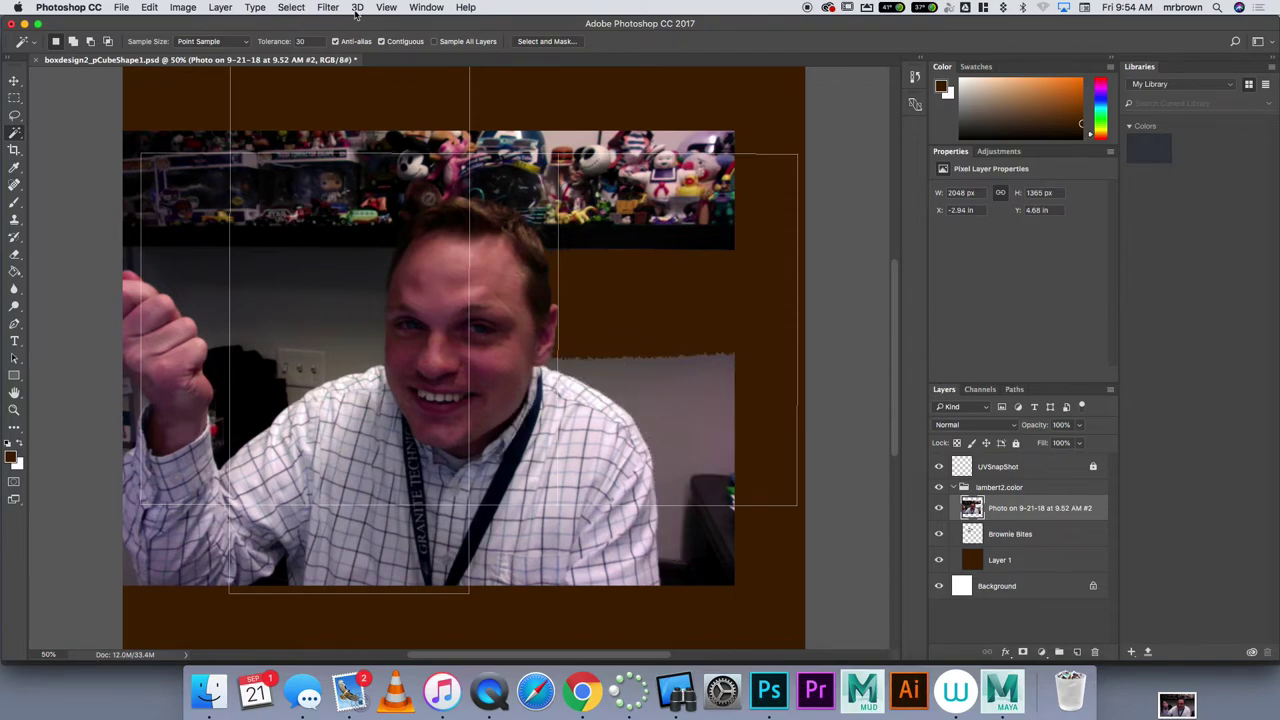
{"action": "left_click", "coordinate": [289, 8]}
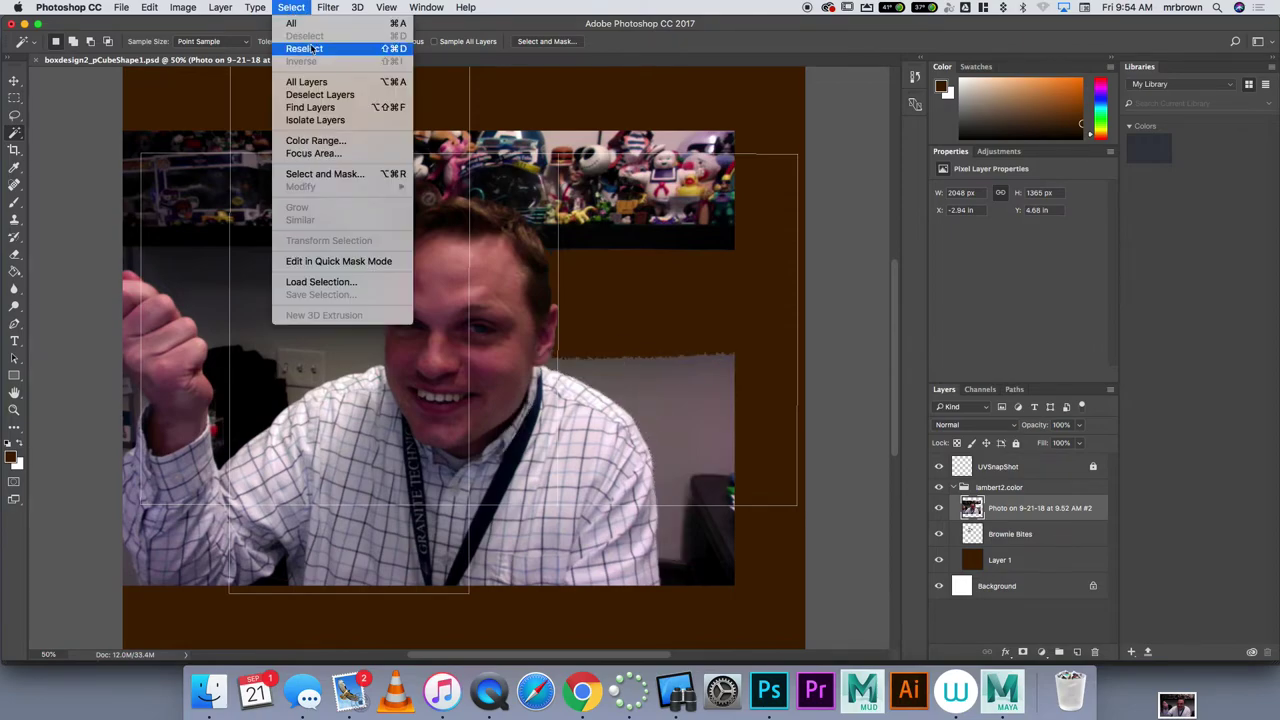
{"action": "left_click", "coordinate": [676, 333]}
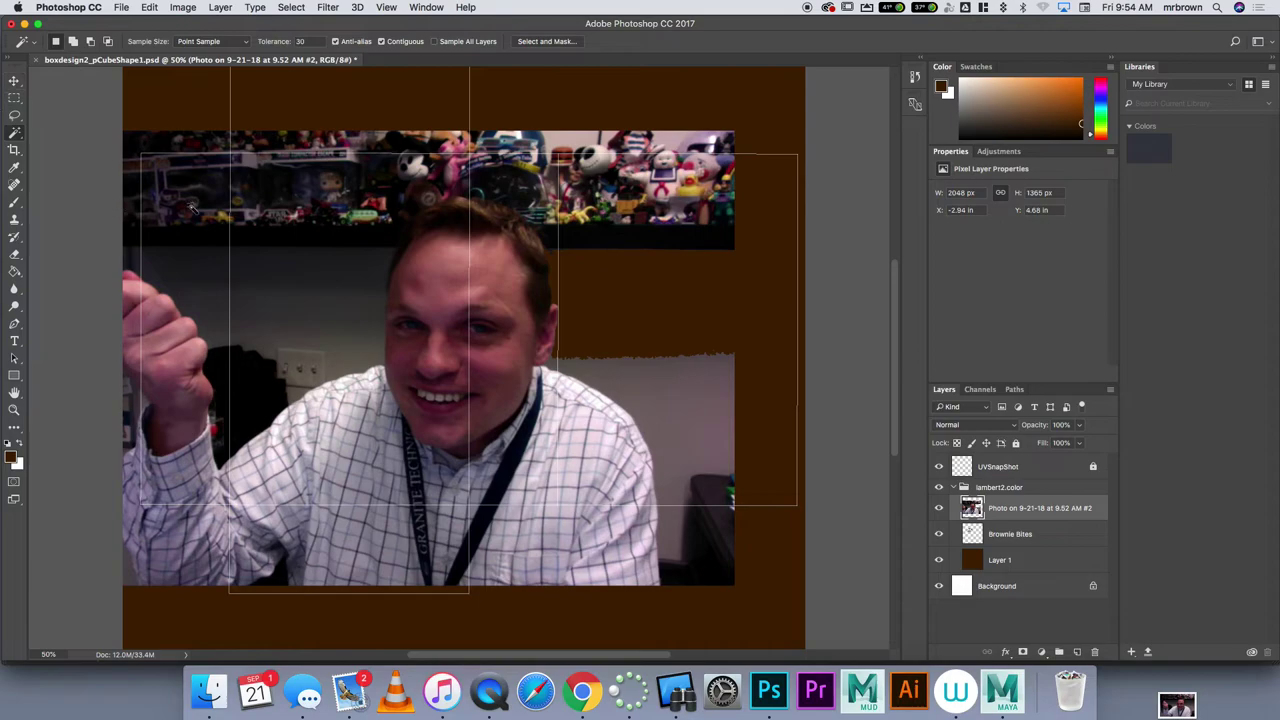
{"action": "right_click", "coordinate": [19, 134]}
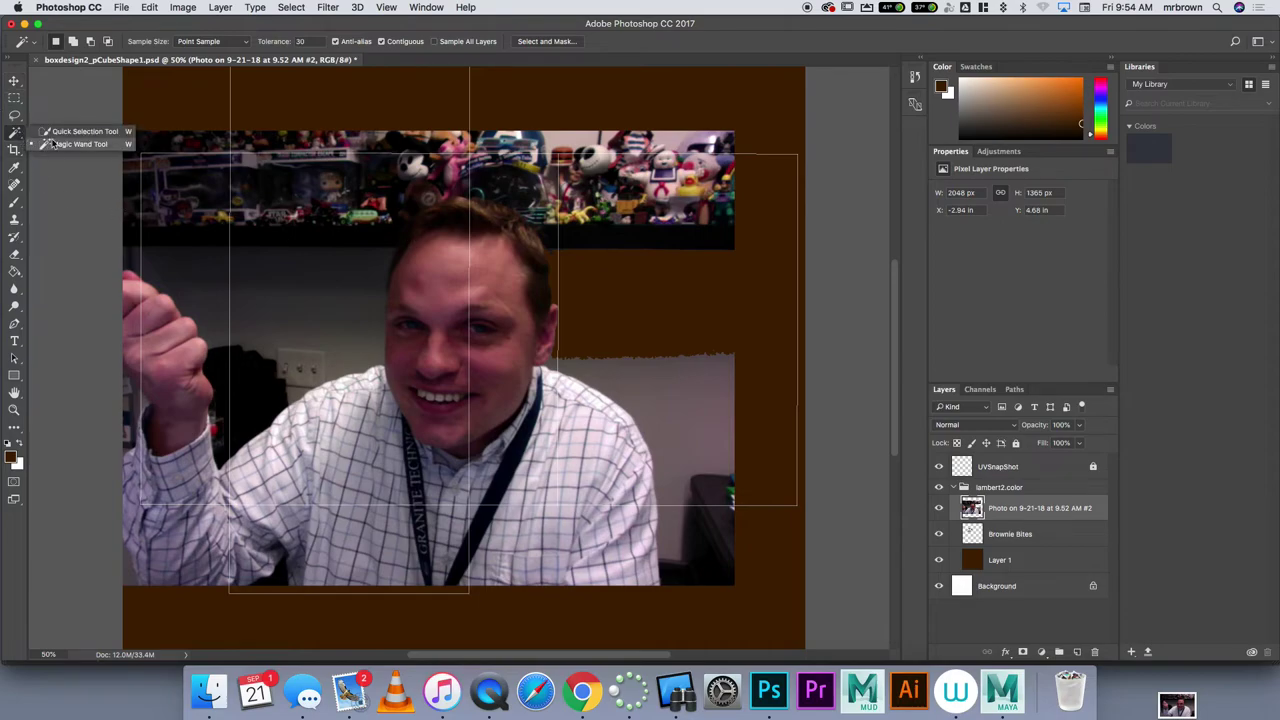
Quick-select the toy shelf behind the head and delete it to reveal the title.
{"action": "left_click", "coordinate": [80, 131]}
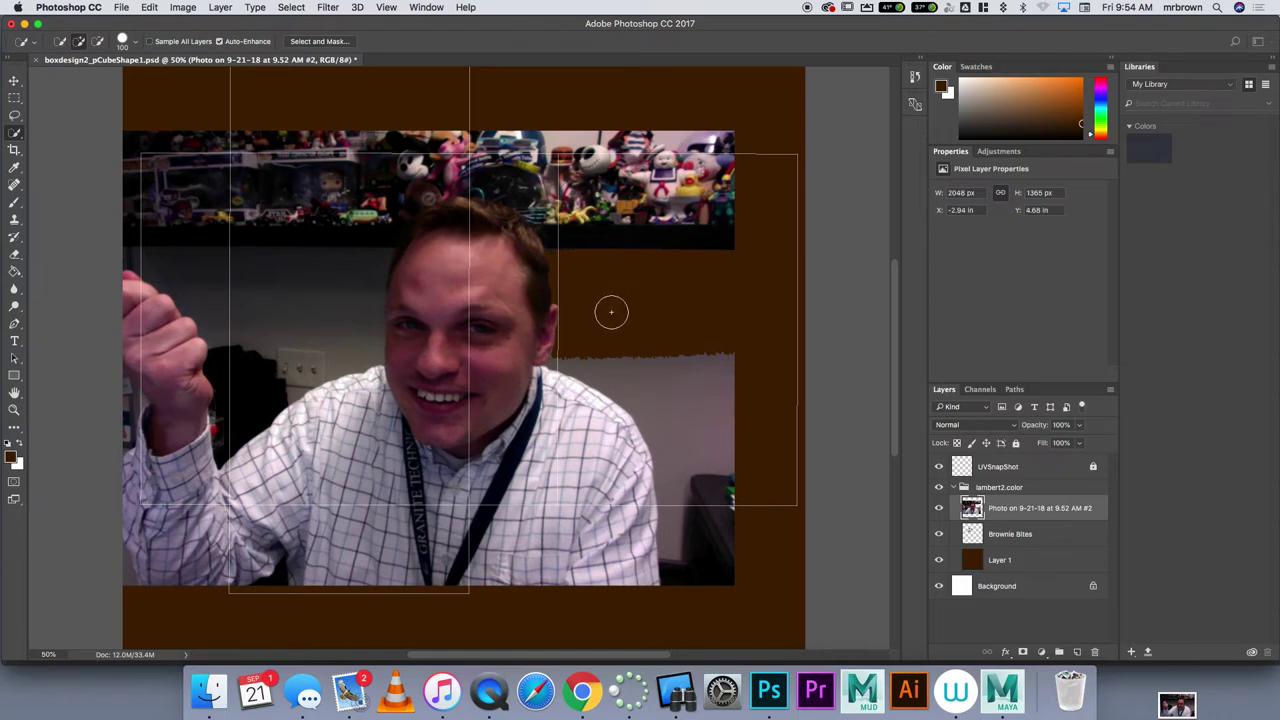
{"action": "key", "text": "bracketright"}
{"action": "key", "text": "bracketright"}
{"action": "key", "text": "bracketright"}
{"action": "key", "text": "bracketleft"}
{"action": "key", "text": "bracketleft"}
{"action": "key", "text": "bracketleft"}
{"action": "key", "text": "bracketleft"}
{"action": "key", "text": "bracketleft"}
{"action": "key", "text": "bracketleft"}
{"action": "key", "text": "bracketleft"}
{"action": "key", "text": "bracketleft"}
{"action": "mouse_move", "coordinate": [572, 344]}
{"action": "left_mouse_down"}
{"action": "mouse_move", "coordinate": [563, 354]}
{"action": "mouse_move", "coordinate": [603, 200]}
{"action": "mouse_move", "coordinate": [590, 168]}
{"action": "mouse_move", "coordinate": [562, 156]}
{"action": "mouse_move", "coordinate": [562, 182]}
{"action": "mouse_move", "coordinate": [500, 140]}
{"action": "mouse_move", "coordinate": [394, 158]}
{"action": "mouse_move", "coordinate": [240, 218]}
{"action": "left_mouse_up"}
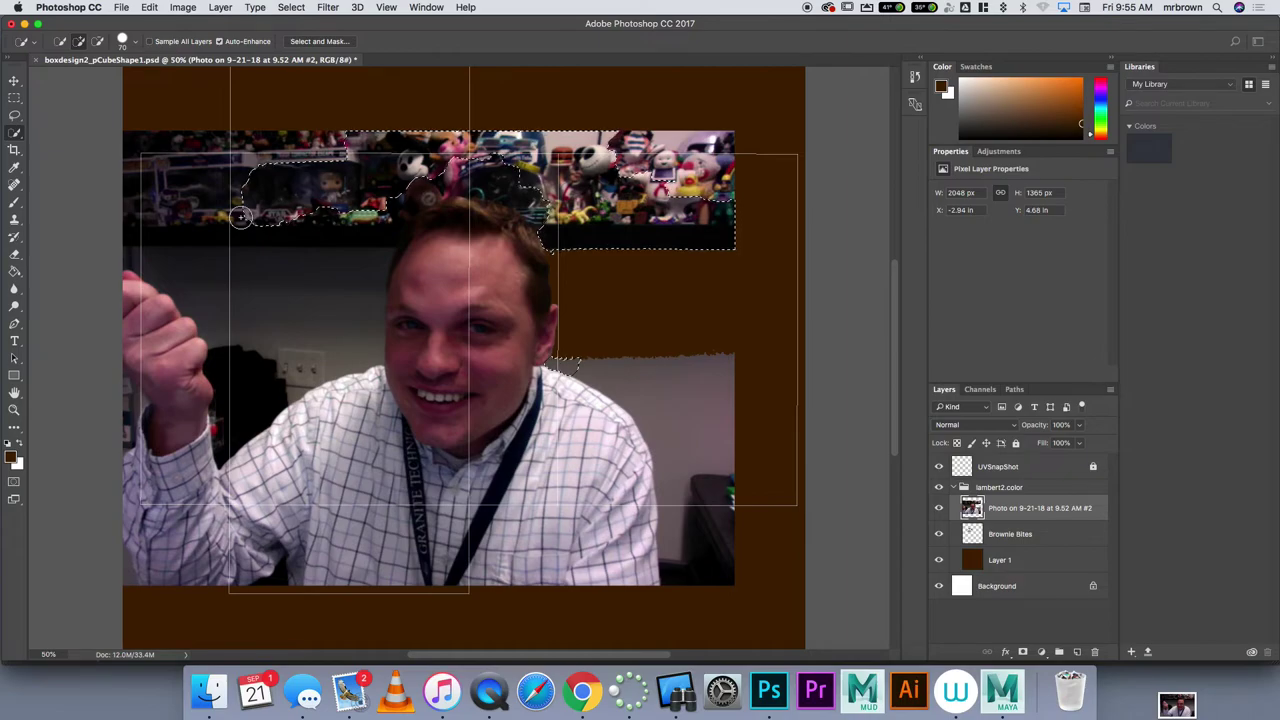
{"action": "key", "text": "Delete"}
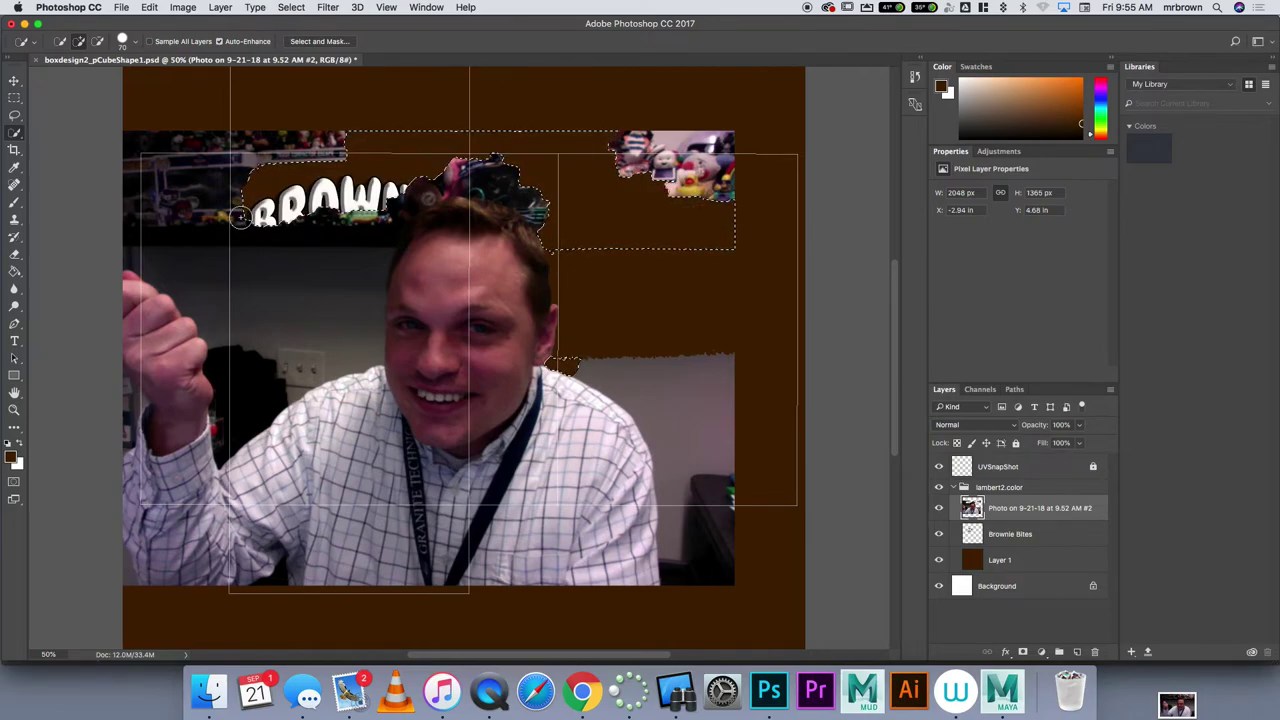
{"action": "key", "text": "ctrl+d"}
Delete the remaining top-right toys and the left shelf above the raised hand.
{"action": "mouse_move", "coordinate": [703, 238]}
{"action": "left_mouse_down"}
{"action": "mouse_move", "coordinate": [705, 205]}
{"action": "mouse_move", "coordinate": [630, 130]}
{"action": "mouse_move", "coordinate": [660, 160]}
{"action": "left_mouse_up"}
{"action": "key", "text": "Delete"}
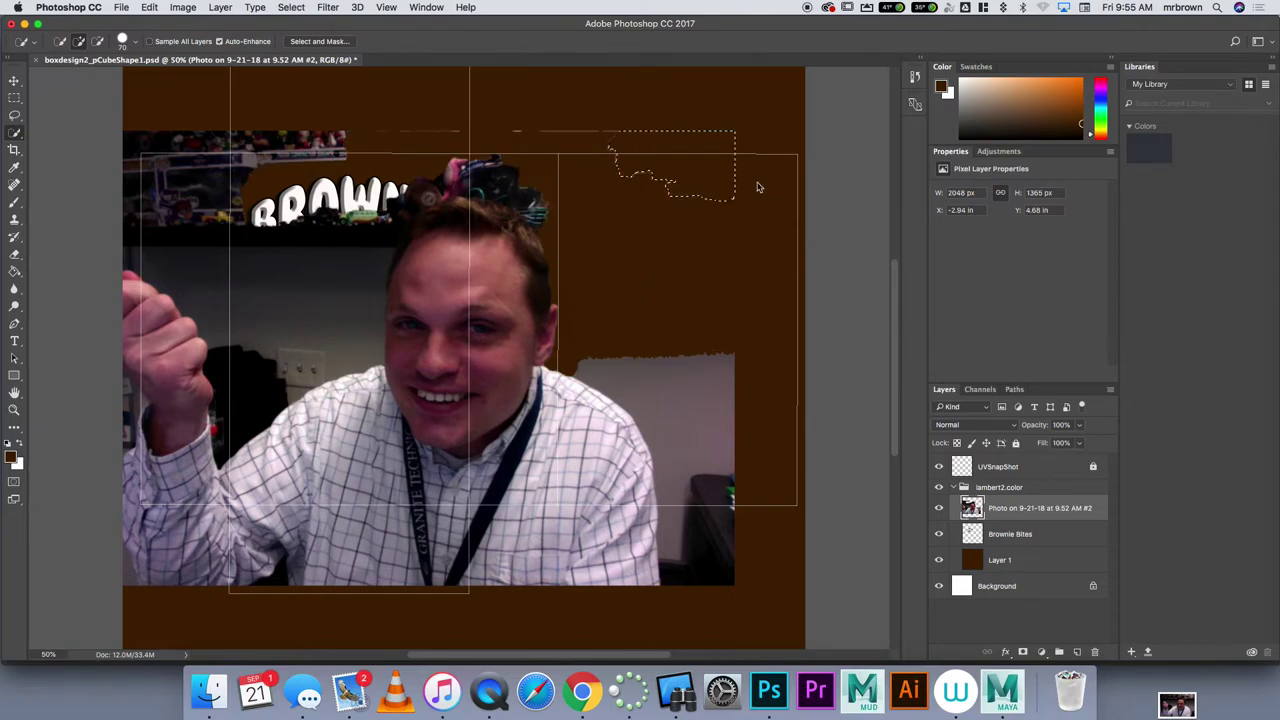
{"action": "mouse_move", "coordinate": [757, 187]}
{"action": "left_mouse_down"}
{"action": "mouse_move", "coordinate": [760, 137]}
{"action": "mouse_move", "coordinate": [649, 126]}
{"action": "mouse_move", "coordinate": [494, 123]}
{"action": "mouse_move", "coordinate": [145, 168]}
{"action": "left_mouse_up"}
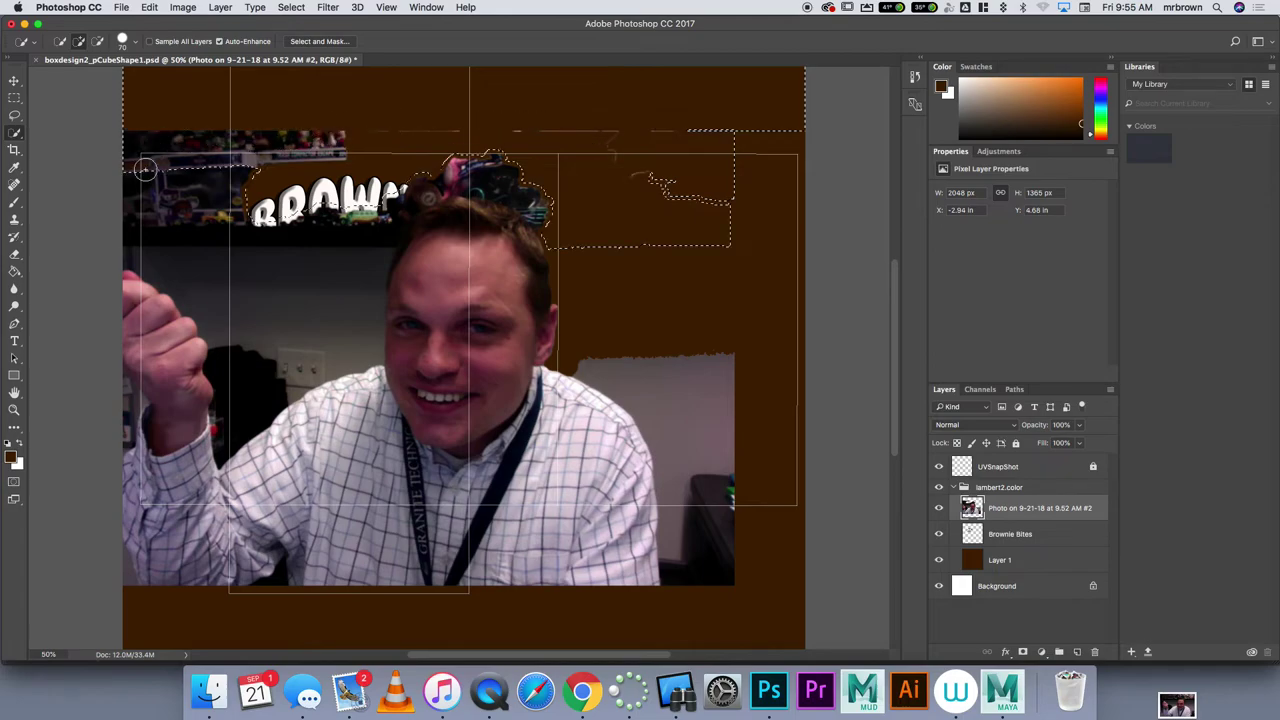
{"action": "key", "text": "Delete"}
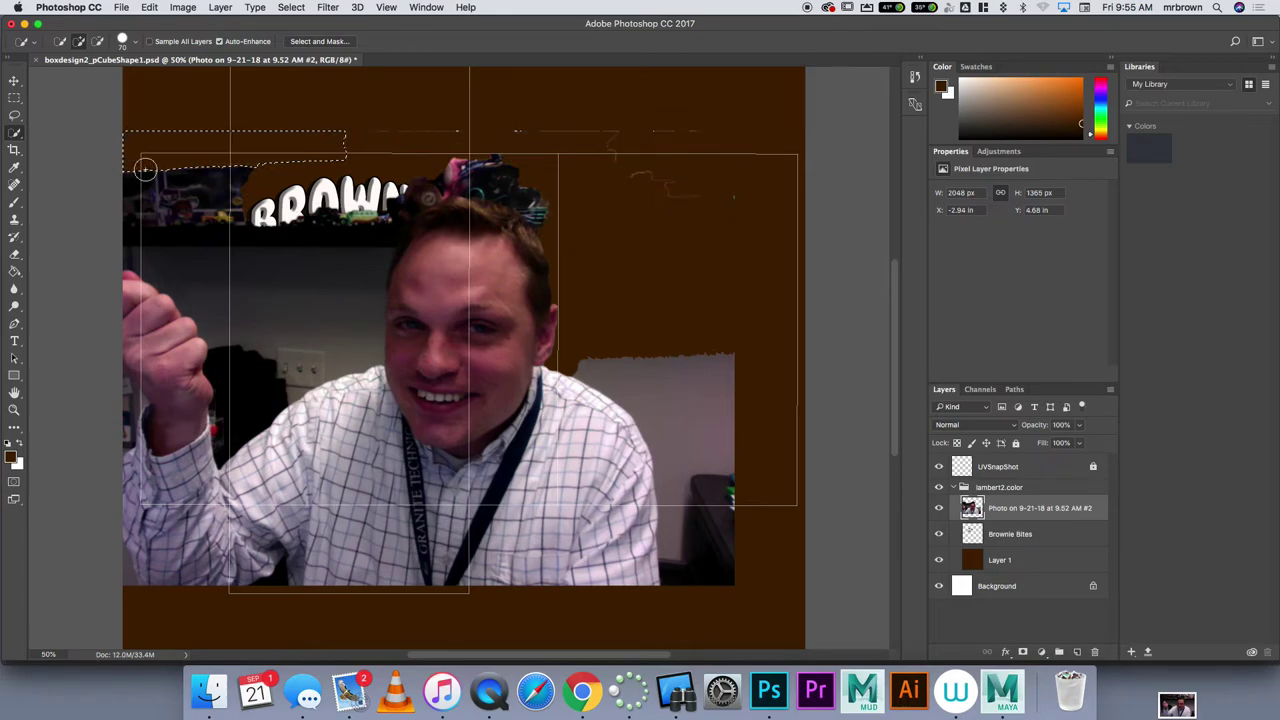
{"action": "key", "text": "super+d"}
{"action": "left_click_drag", "start_coordinate": [145, 190], "coordinate": [179, 267]}
{"action": "key", "text": "Delete"}
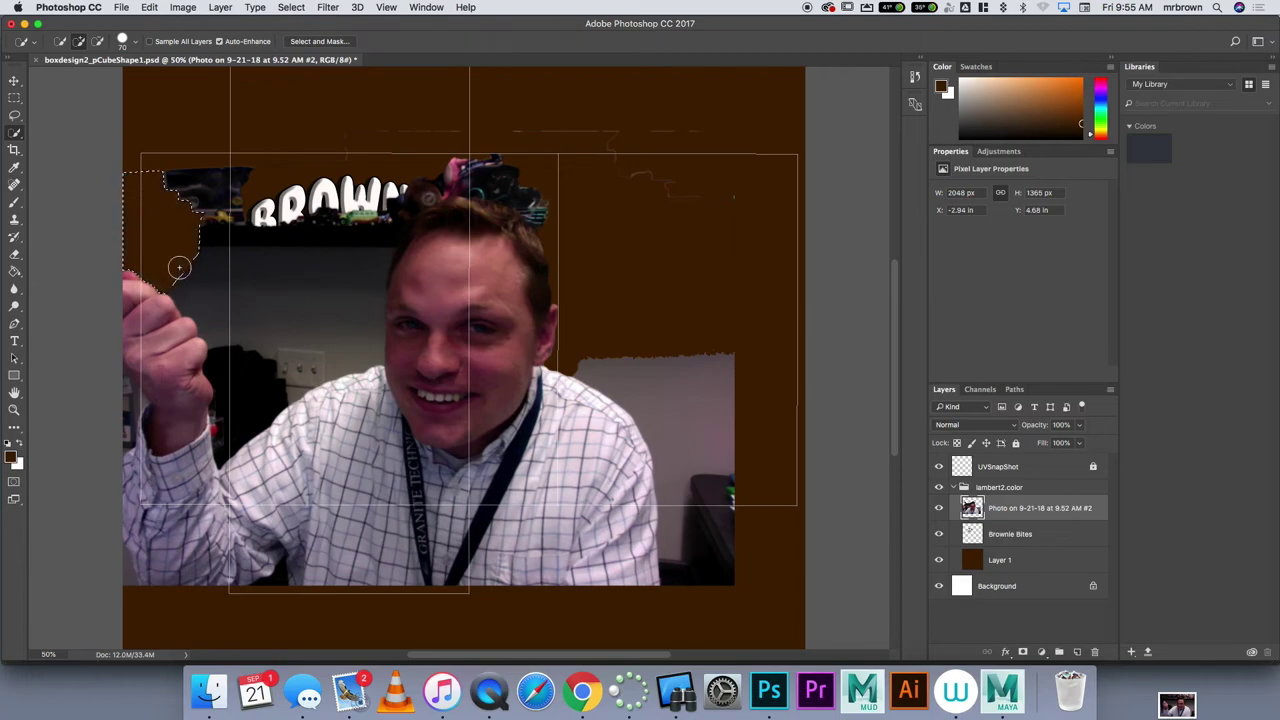
Shift the webcam photo right and slightly down, then deselect.
{"action": "left_click", "coordinate": [14, 80]}
{"action": "left_click_drag", "start_coordinate": [317, 310], "coordinate": [407, 324]}
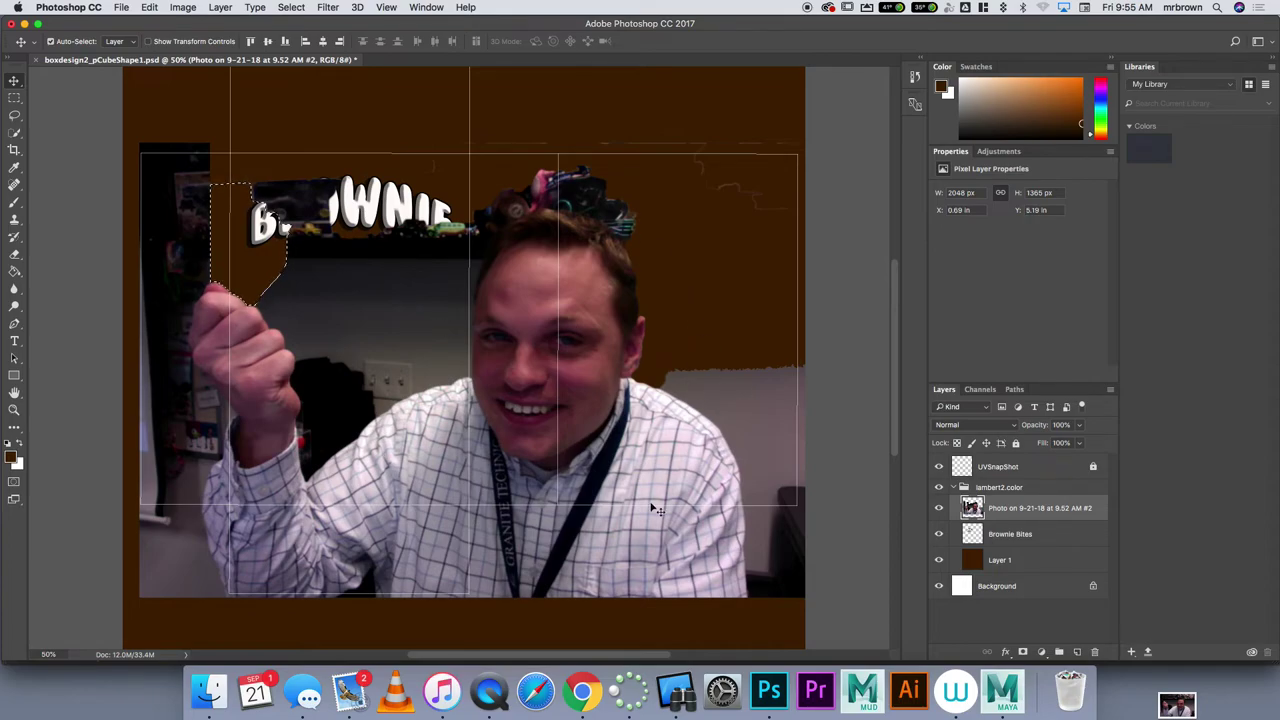
{"action": "key", "text": "super+d"}
Search Google Images for 'bowl' and open the green FÄRGRIK bowl preview.
{"action": "left_click", "coordinate": [583, 692]}
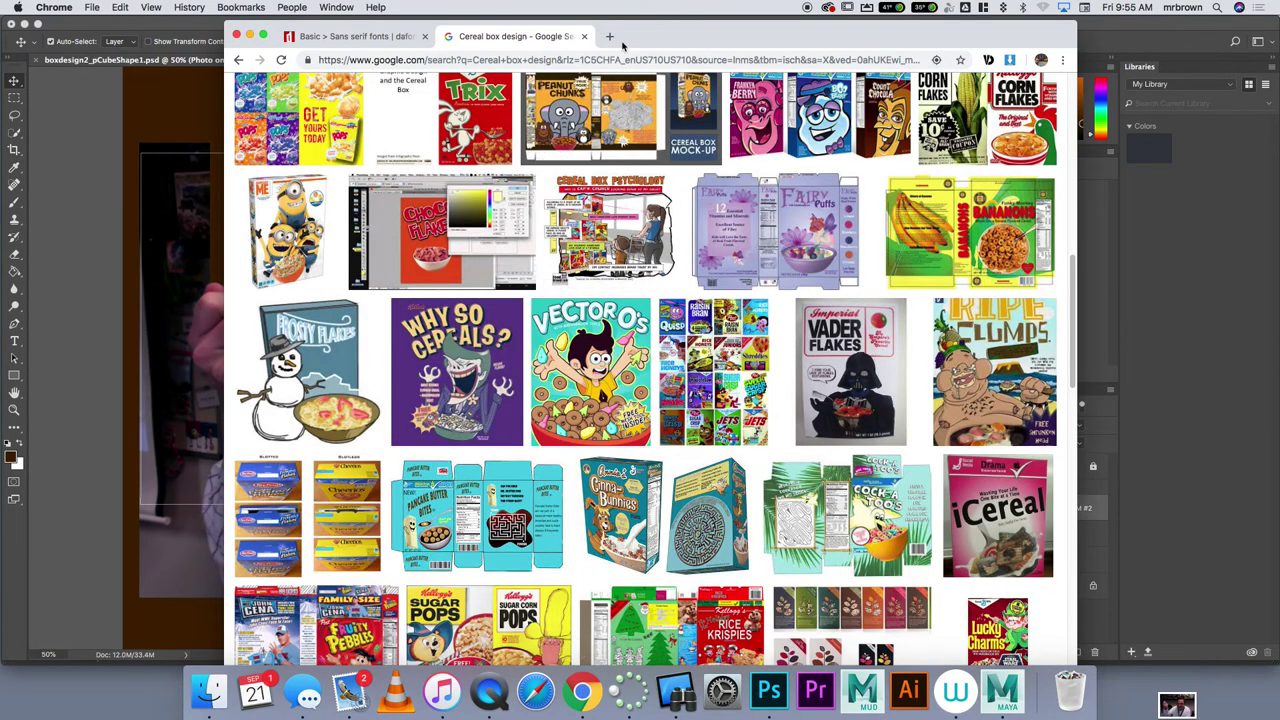
{"action": "left_click_drag", "start_coordinate": [628, 40], "coordinate": [706, 36]}
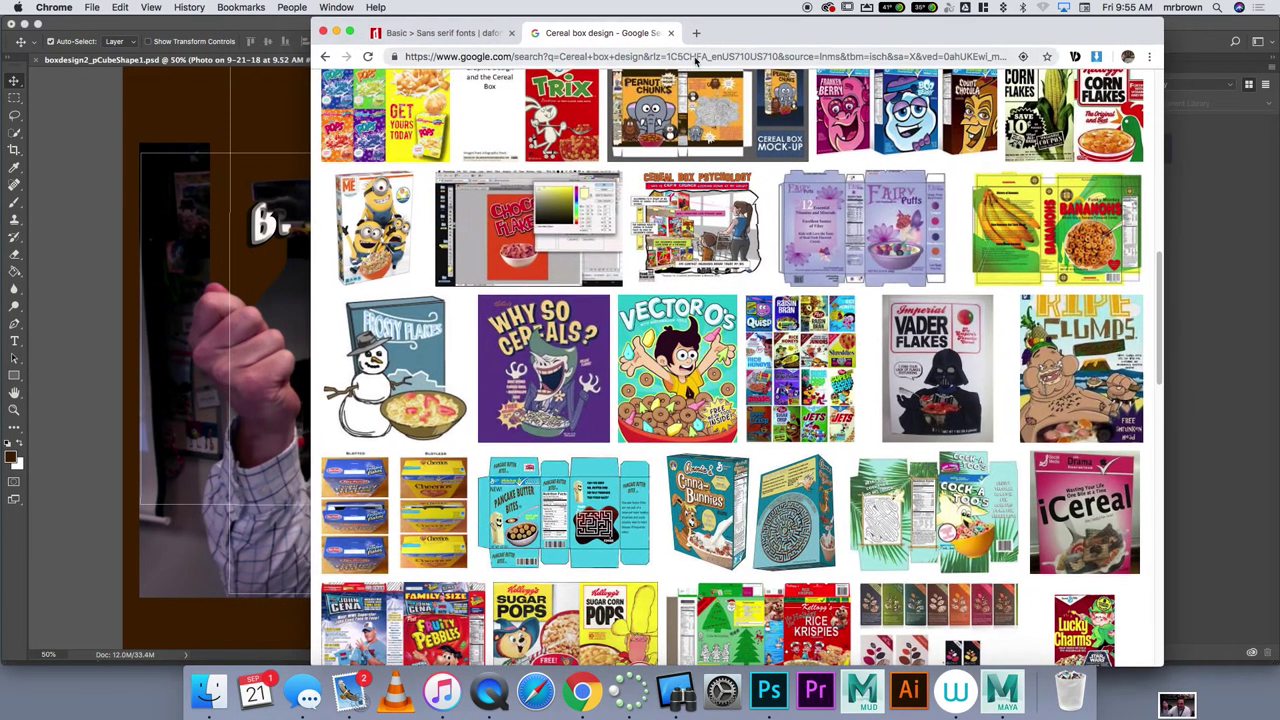
{"action": "left_click", "coordinate": [688, 57]}
{"action": "type", "text": "bowl"}
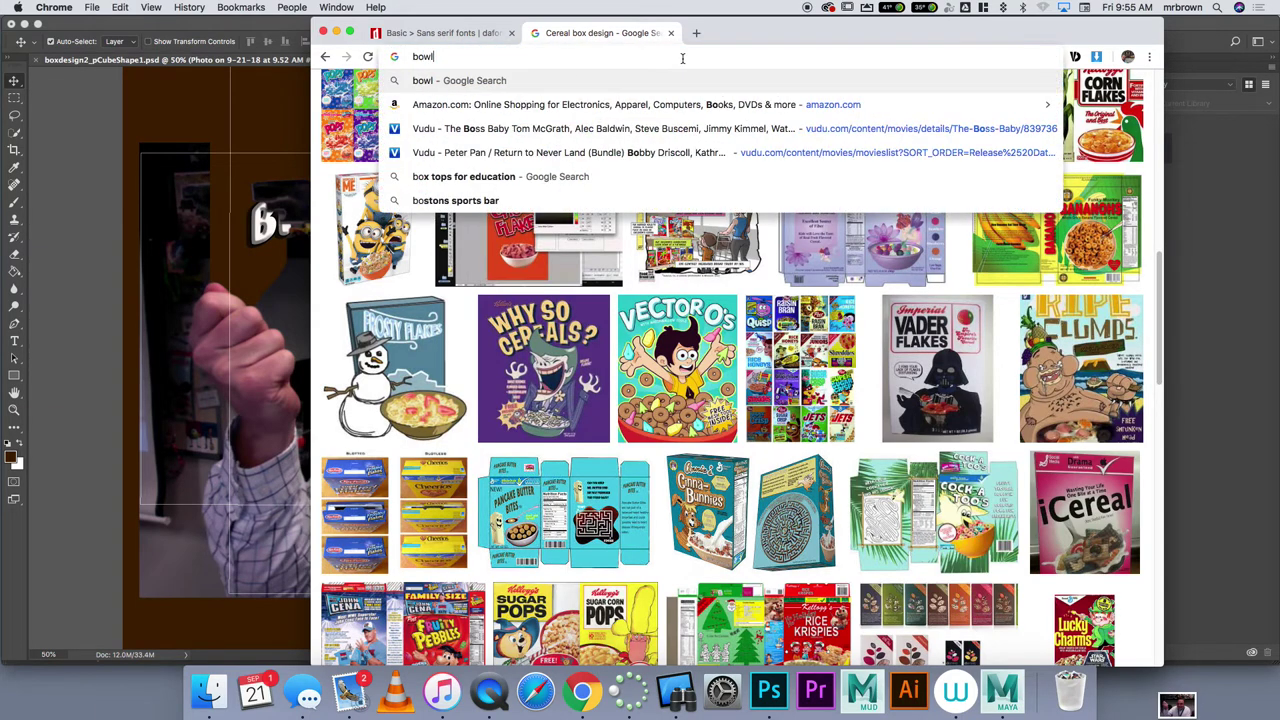
{"action": "key", "text": "Return"}
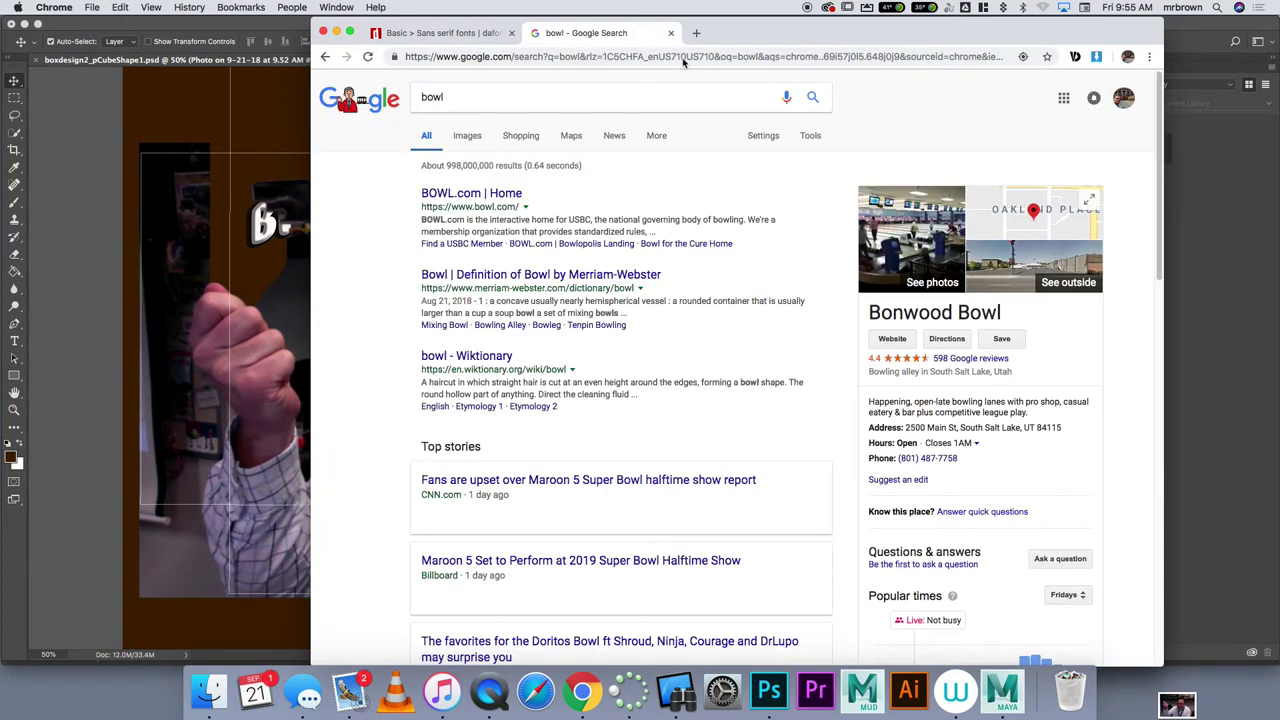
{"action": "left_click", "coordinate": [467, 136]}
{"action": "left_click_drag", "start_coordinate": [864, 34], "coordinate": [1062, 38]}
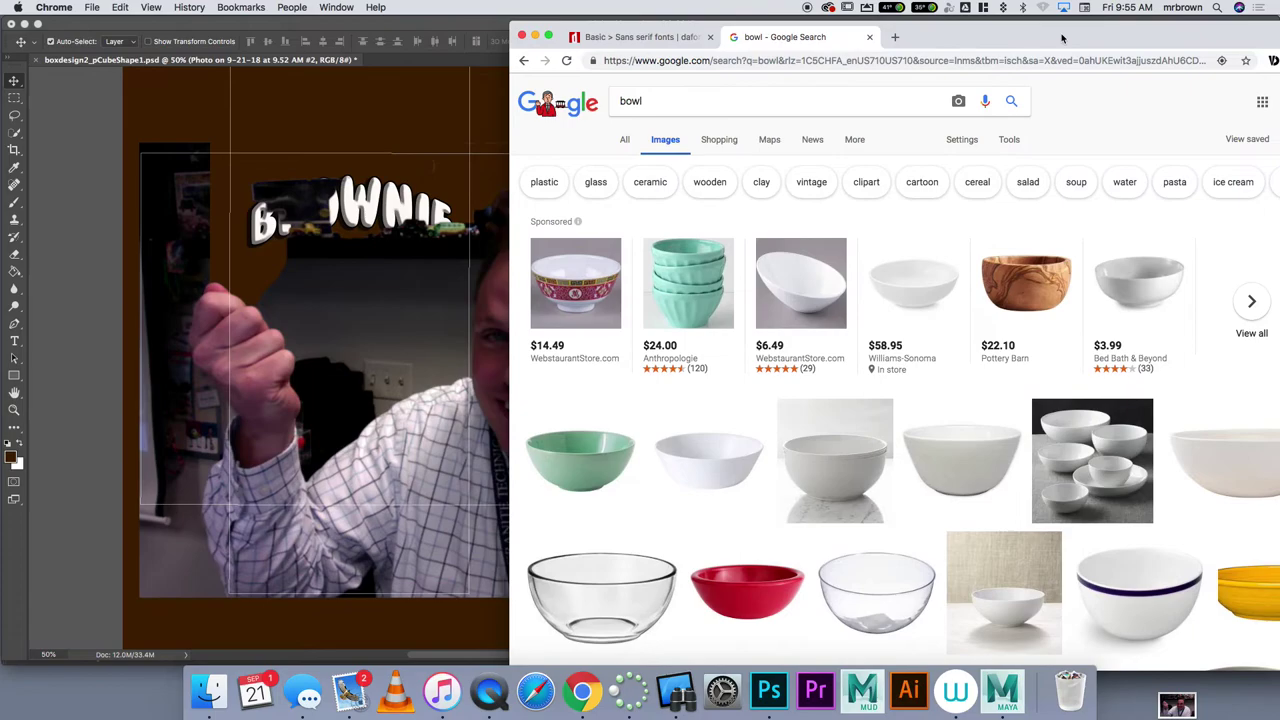
{"action": "left_click_drag", "start_coordinate": [970, 36], "coordinate": [1094, 41]}
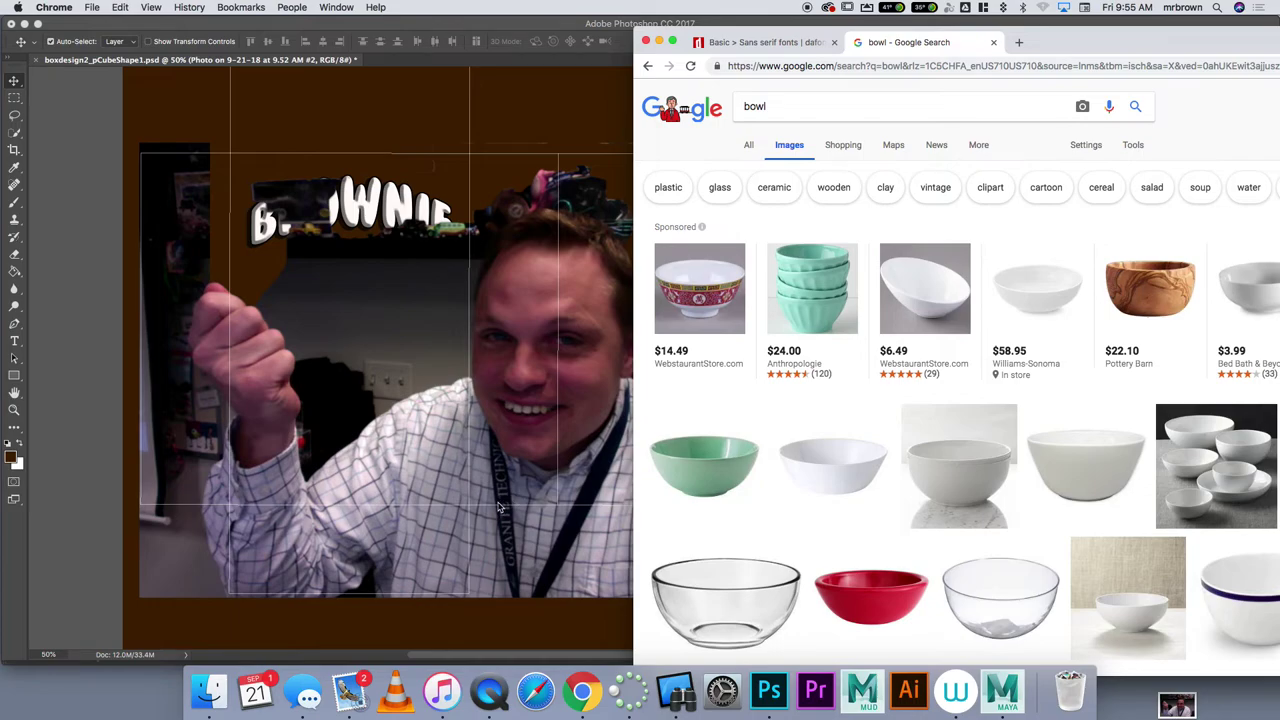
{"action": "left_click", "coordinate": [704, 472]}
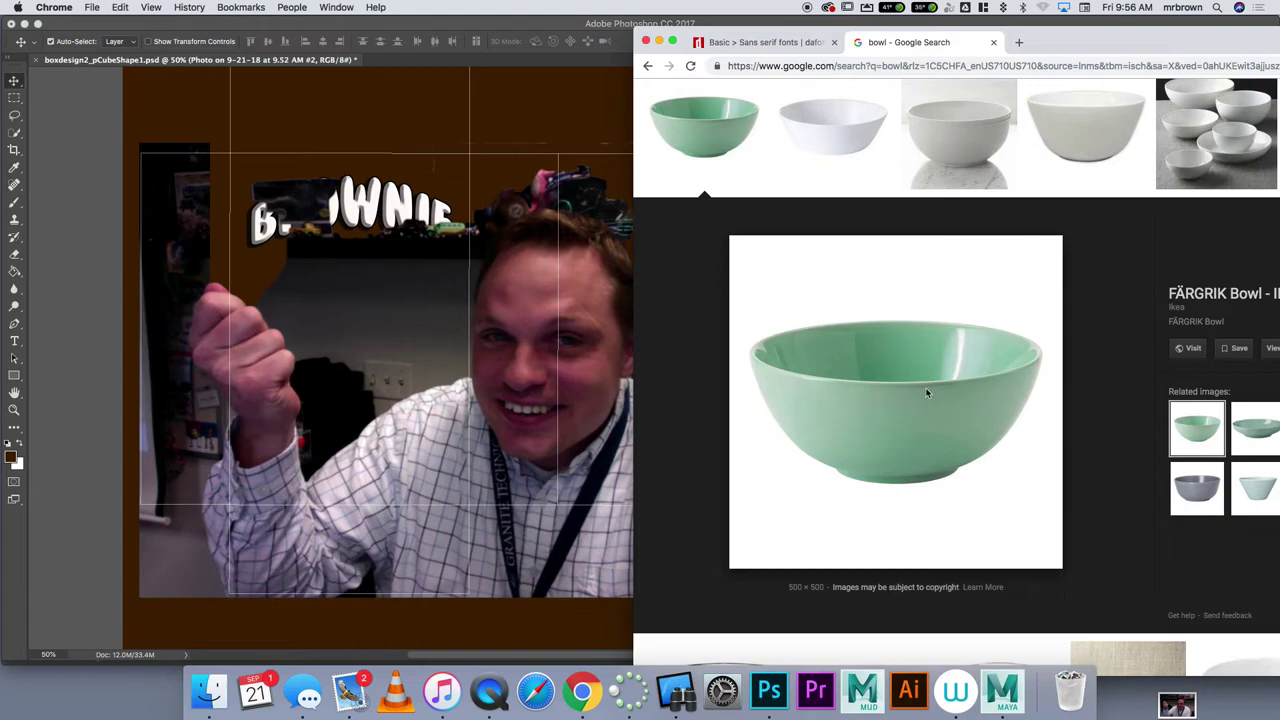
Try dragging the green bowl image into Photoshop, then toward the Finder.
{"action": "left_click_drag", "start_coordinate": [925, 387], "coordinate": [461, 418]}
{"action": "left_click_drag", "start_coordinate": [860, 428], "coordinate": [445, 475]}
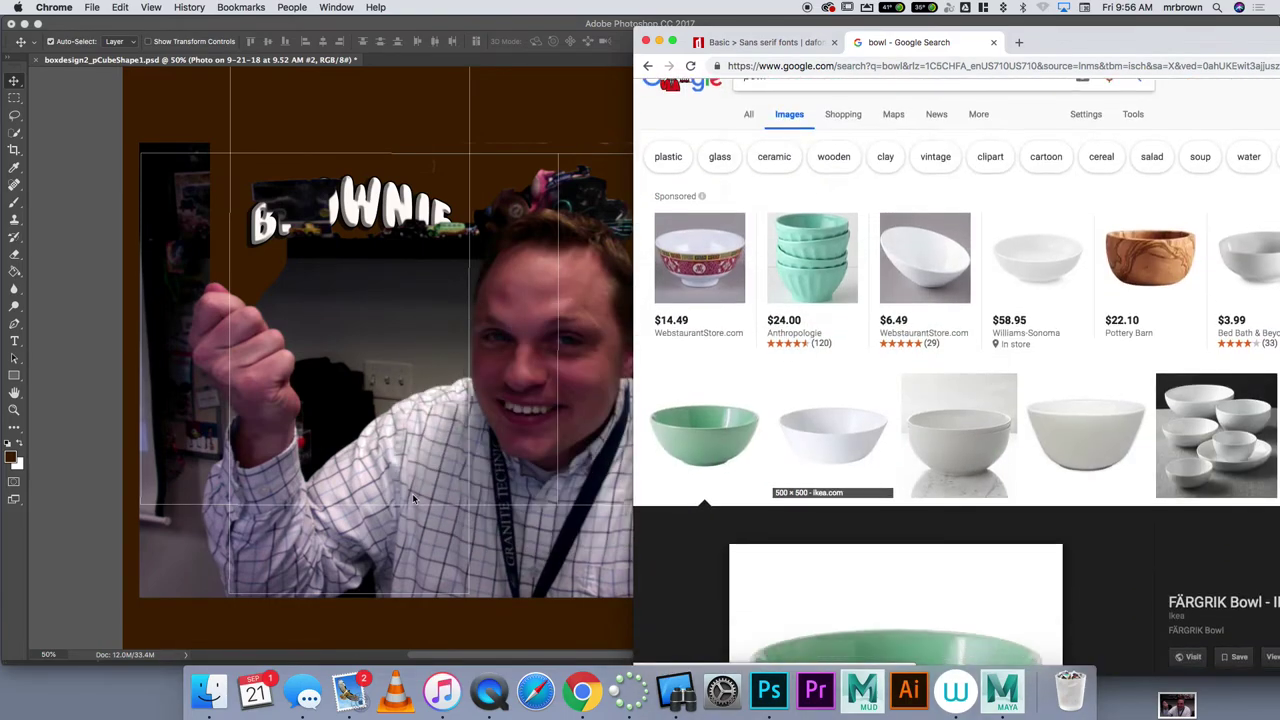
{"action": "left_click_drag", "start_coordinate": [844, 358], "coordinate": [147, 692]}
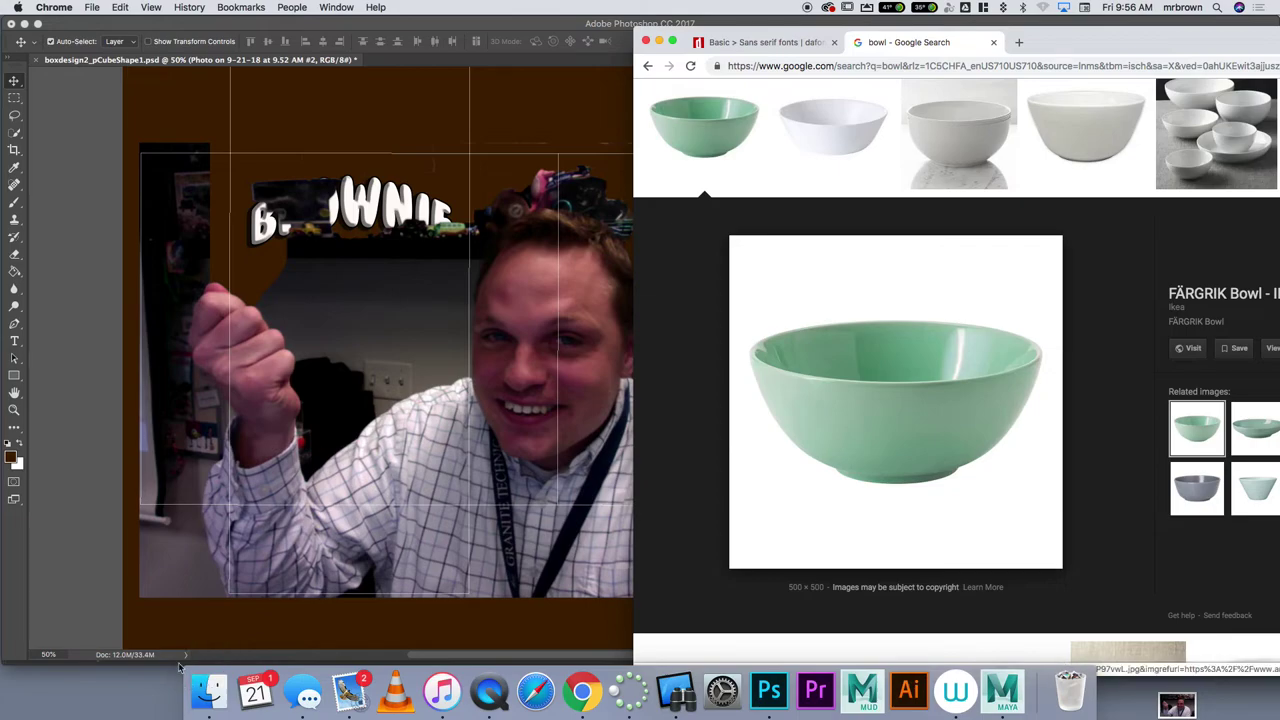
Save the green bowl image to the Desktop as fargrik-bowl-green JPG.
{"action": "left_click", "coordinate": [209, 690]}
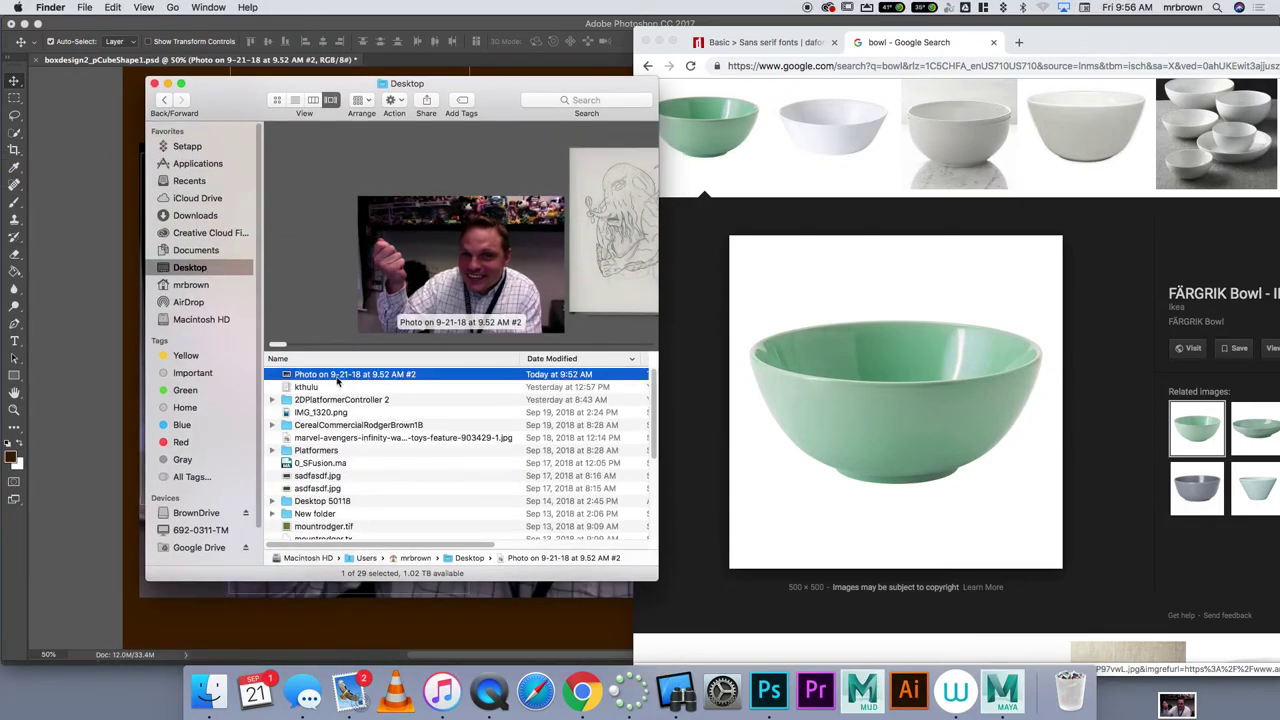
{"action": "scroll", "coordinate": [335, 385], "scroll_direction": "down", "scroll_amount": 5}
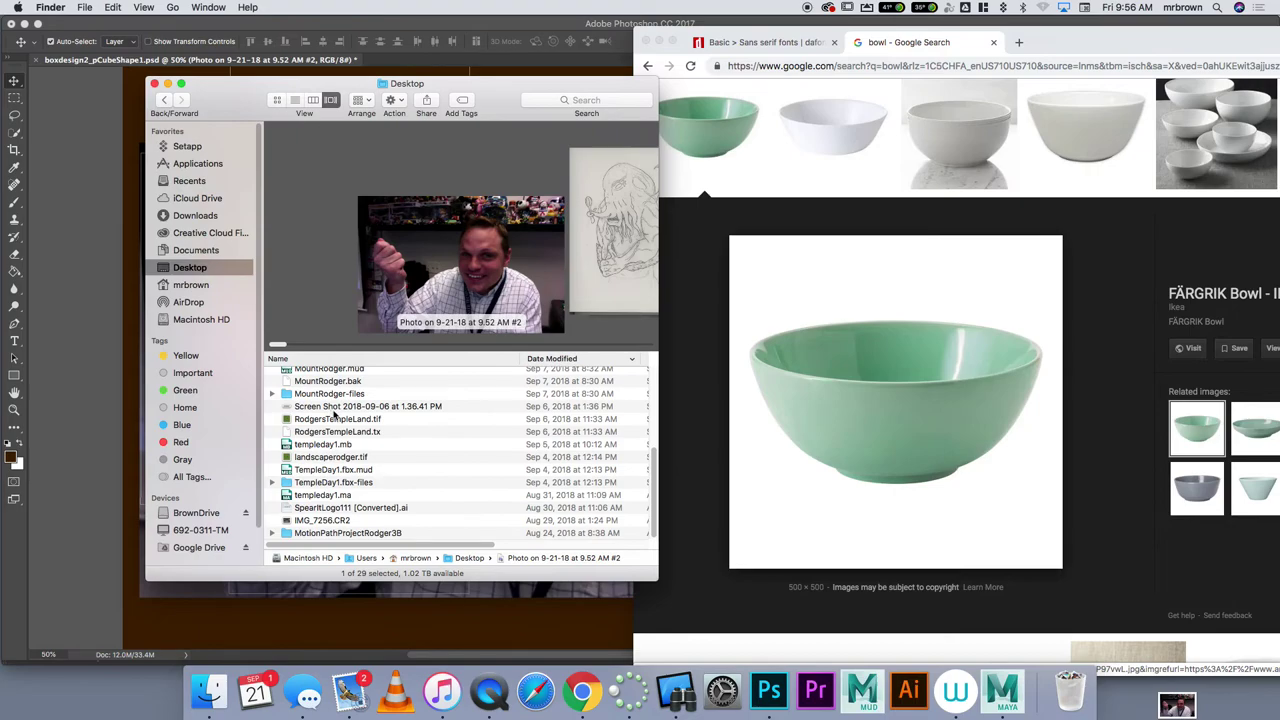
{"action": "right_click", "coordinate": [838, 282]}
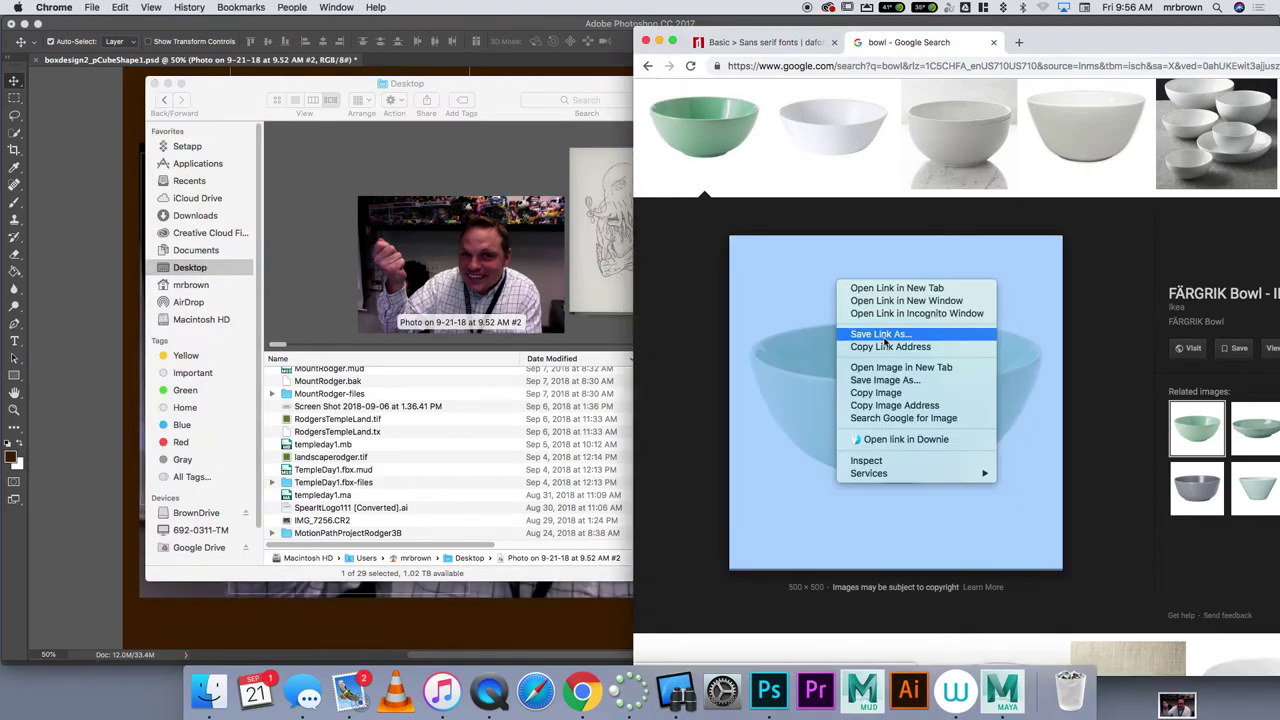
{"action": "left_click", "coordinate": [910, 380]}
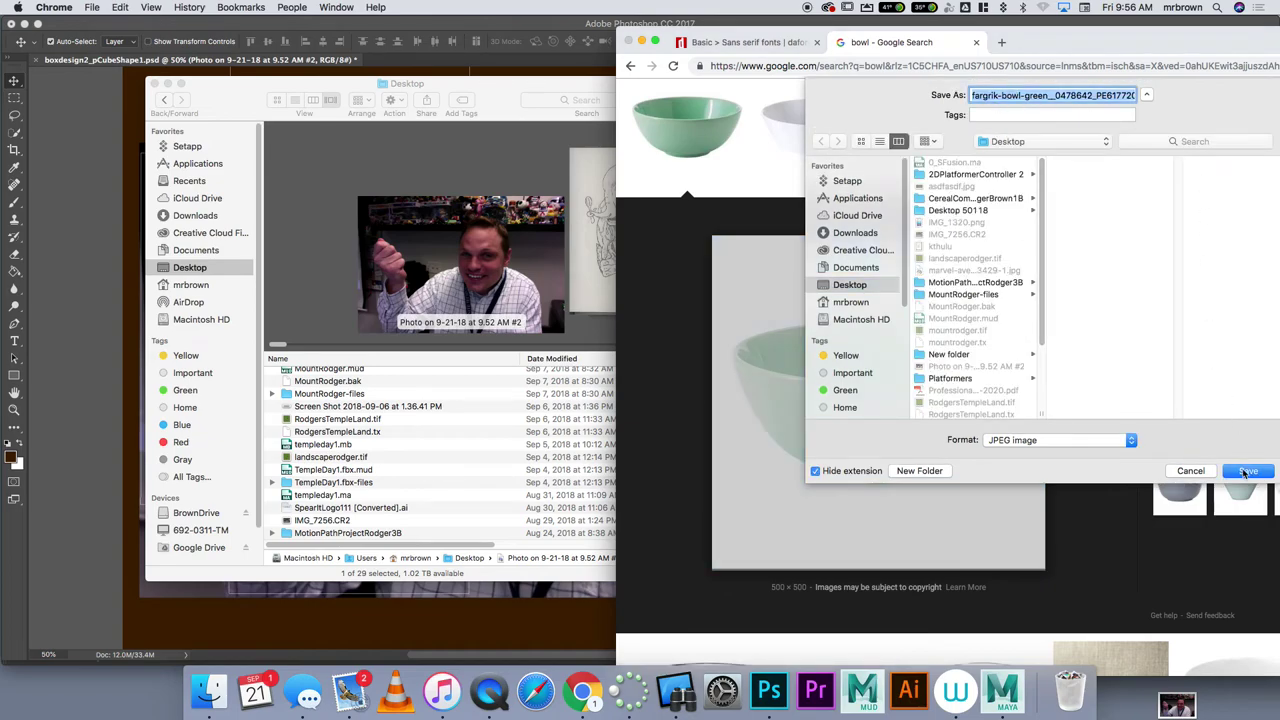
{"action": "left_click", "coordinate": [1246, 471]}
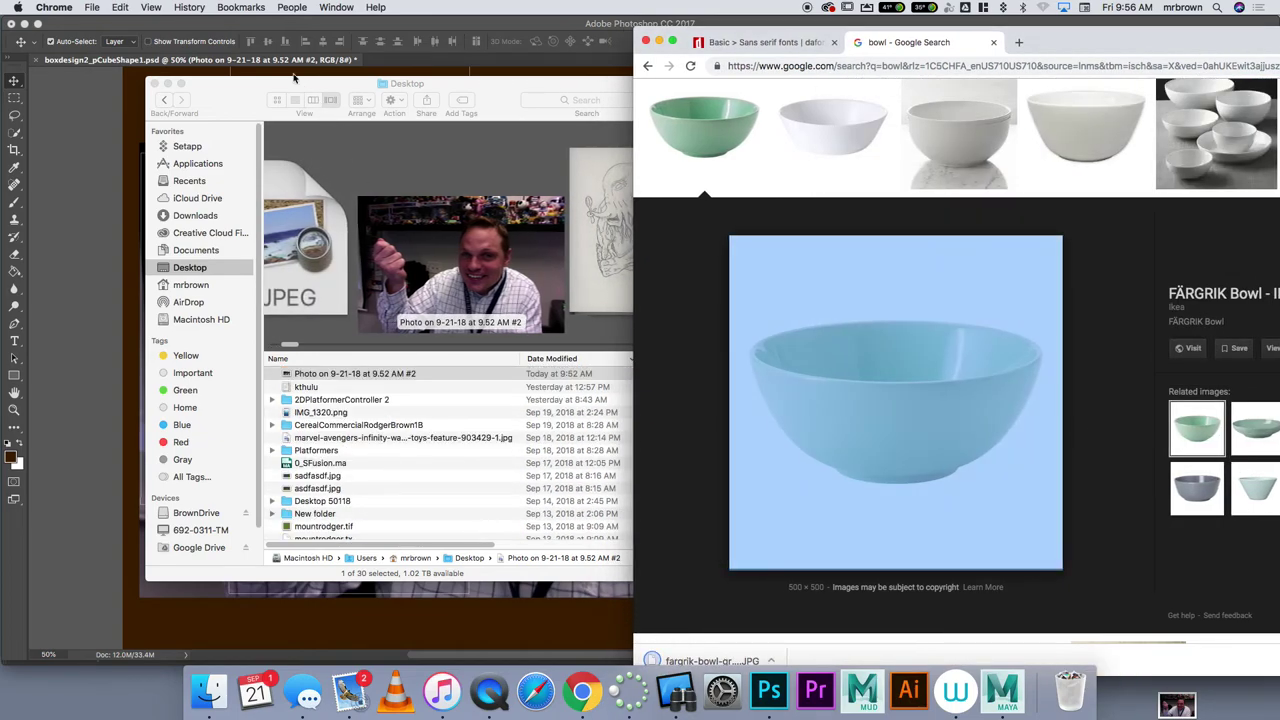
Drag the fargrik-bowl-green JPG from Finder onto the Photoshop canvas, triggering a could-not-place error.
{"action": "left_click_drag", "start_coordinate": [293, 78], "coordinate": [433, 68]}
{"action": "scroll", "coordinate": [563, 451], "scroll_direction": "down", "scroll_amount": 10}
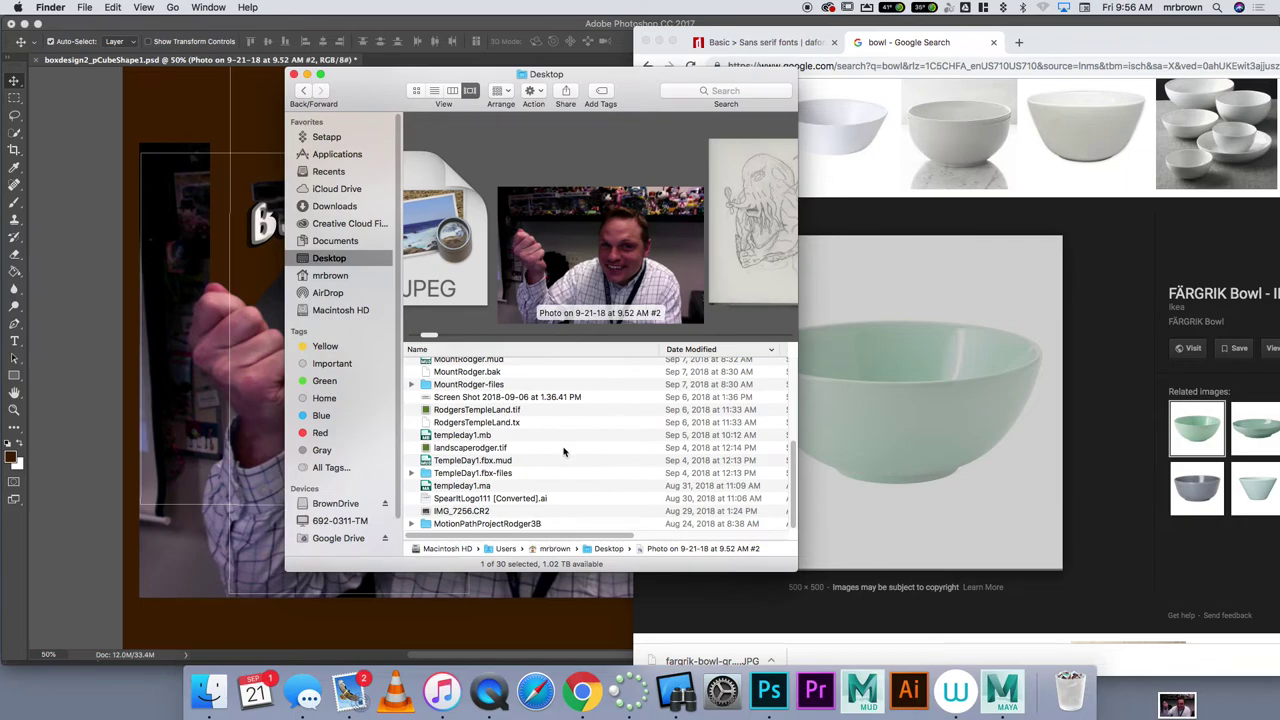
{"action": "scroll", "coordinate": [559, 458], "scroll_direction": "up", "scroll_amount": 10}
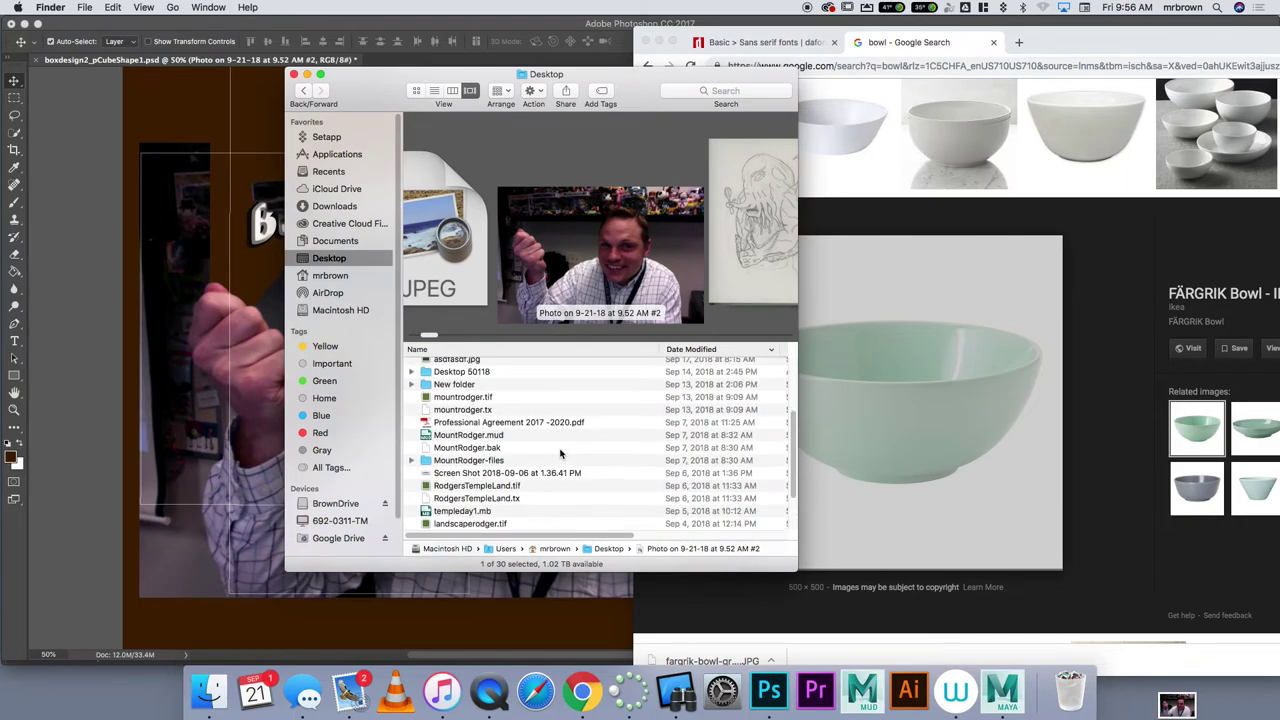
{"action": "left_click", "coordinate": [520, 365]}
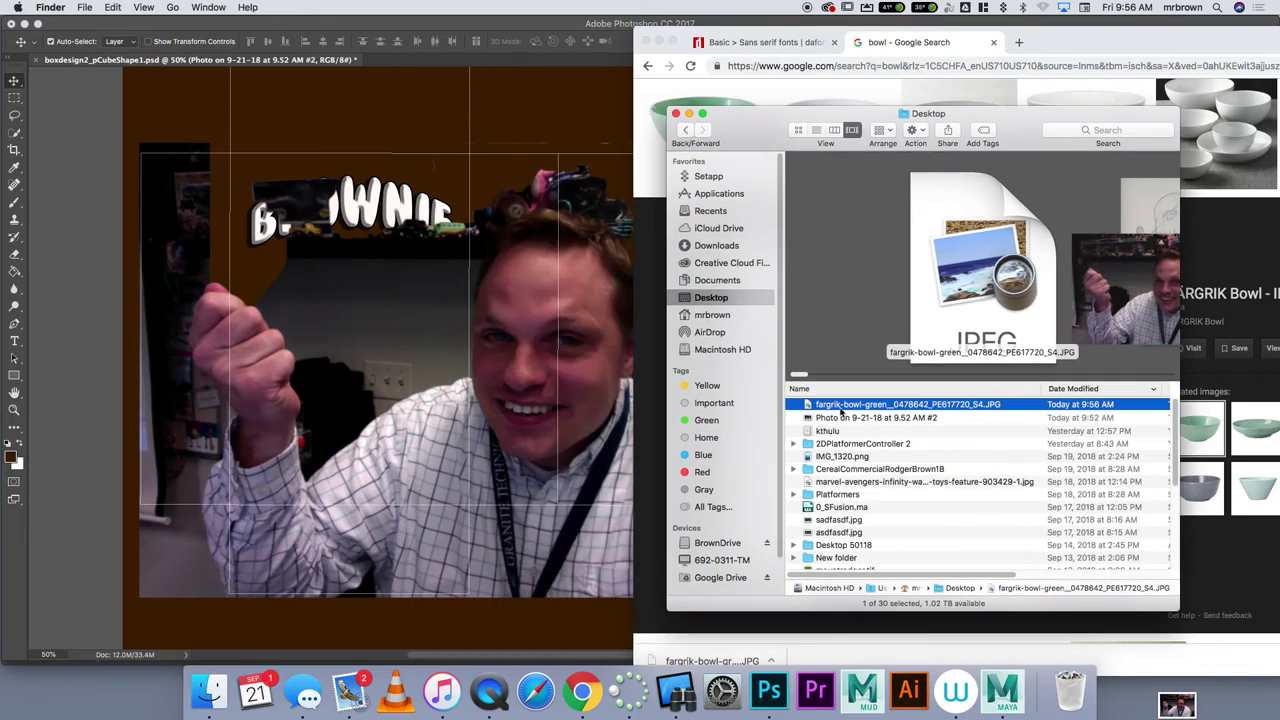
{"action": "left_click_drag", "start_coordinate": [840, 410], "coordinate": [452, 412]}
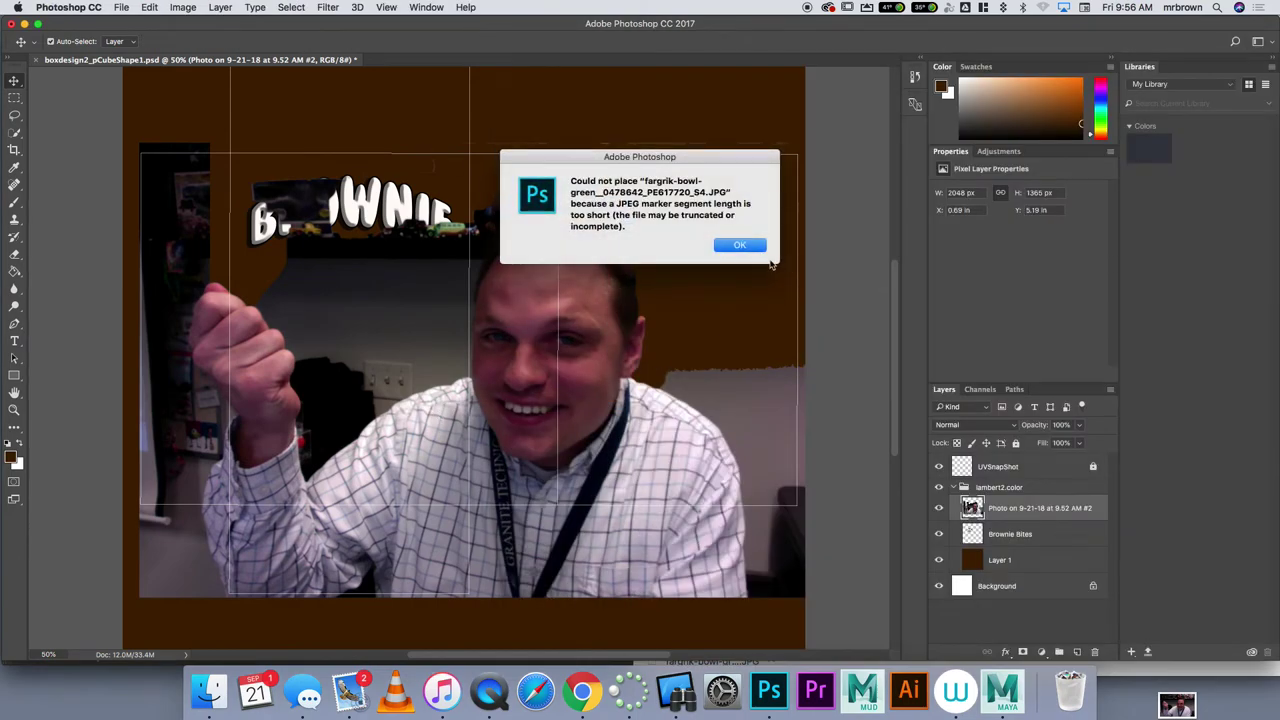
Dismiss the error and drag the green-and-black bowl from Chrome onto the Photoshop canvas.
{"action": "left_click", "coordinate": [739, 246]}
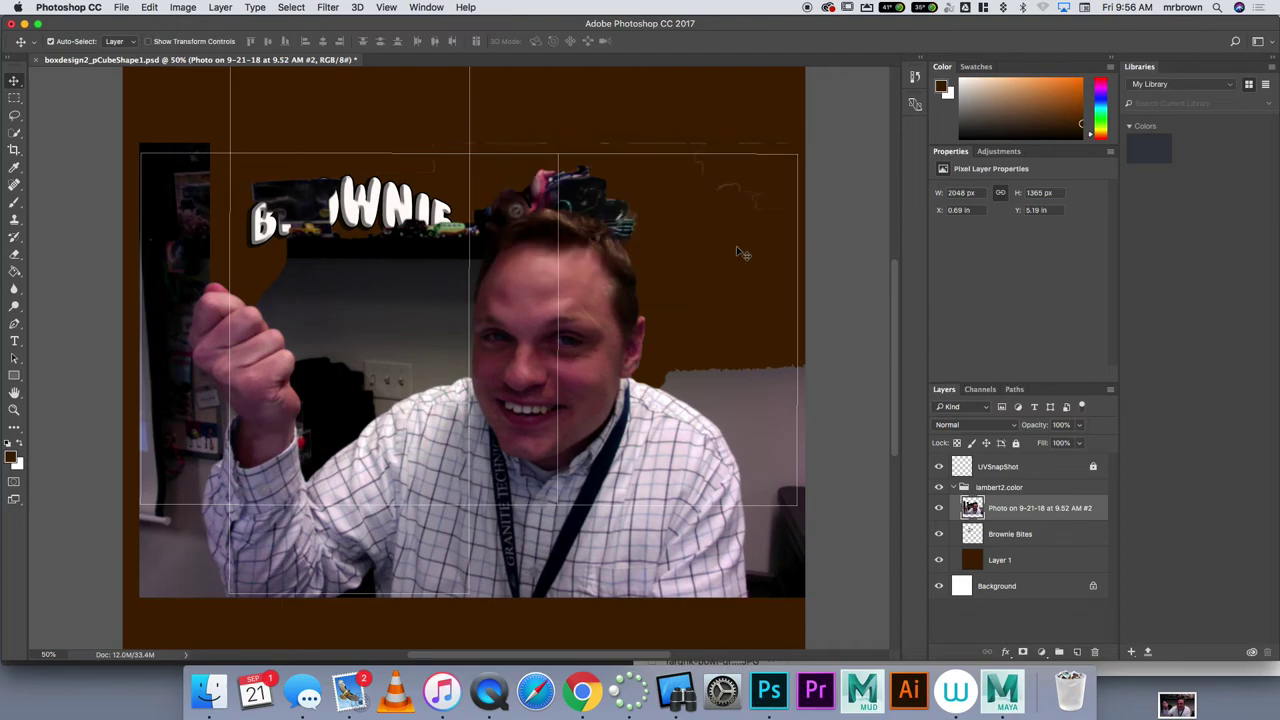
{"action": "left_click", "coordinate": [208, 700]}
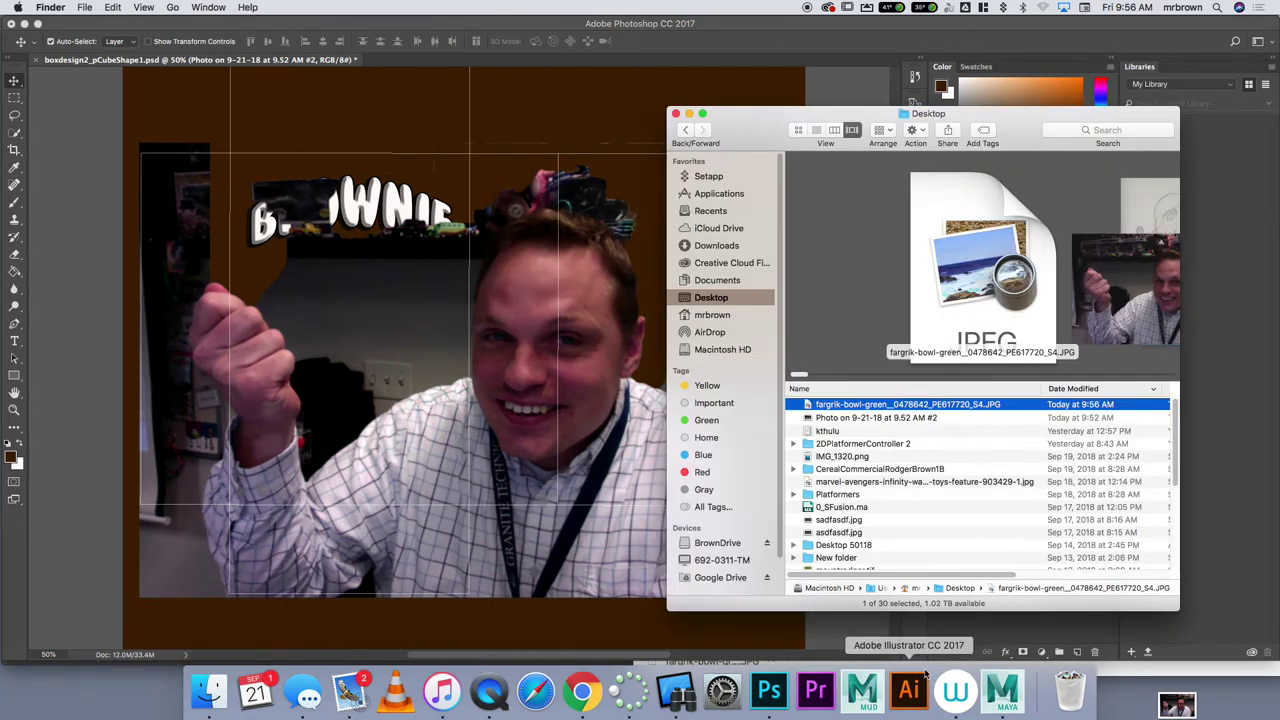
{"action": "left_click", "coordinate": [583, 692]}
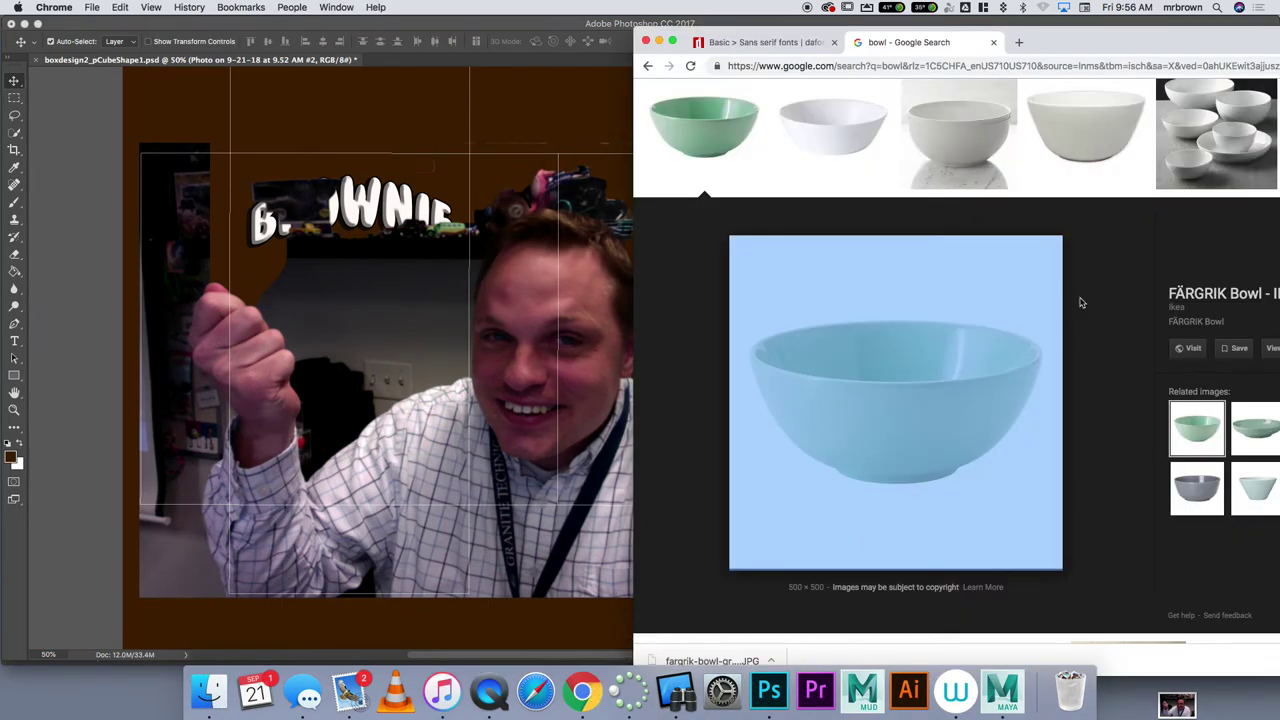
{"action": "scroll", "coordinate": [1046, 414], "scroll_direction": "up", "scroll_amount": 5}
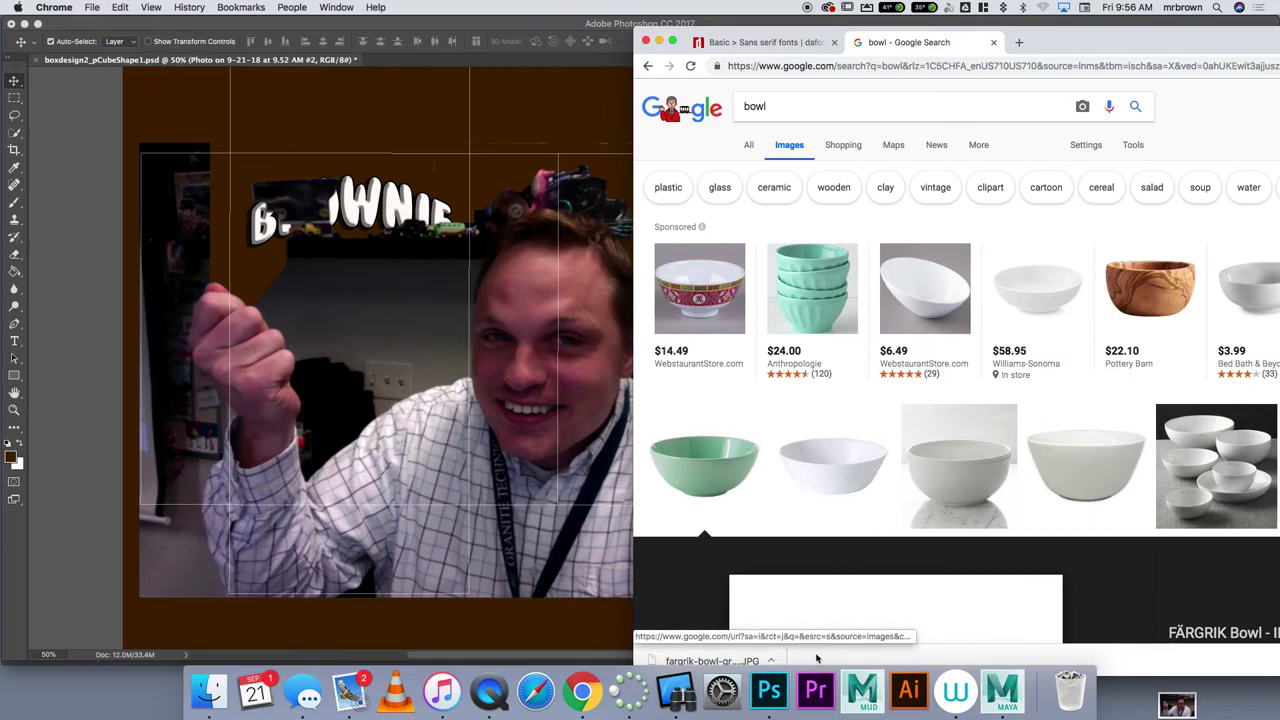
{"action": "scroll", "coordinate": [920, 465], "scroll_direction": "down", "scroll_amount": 10}
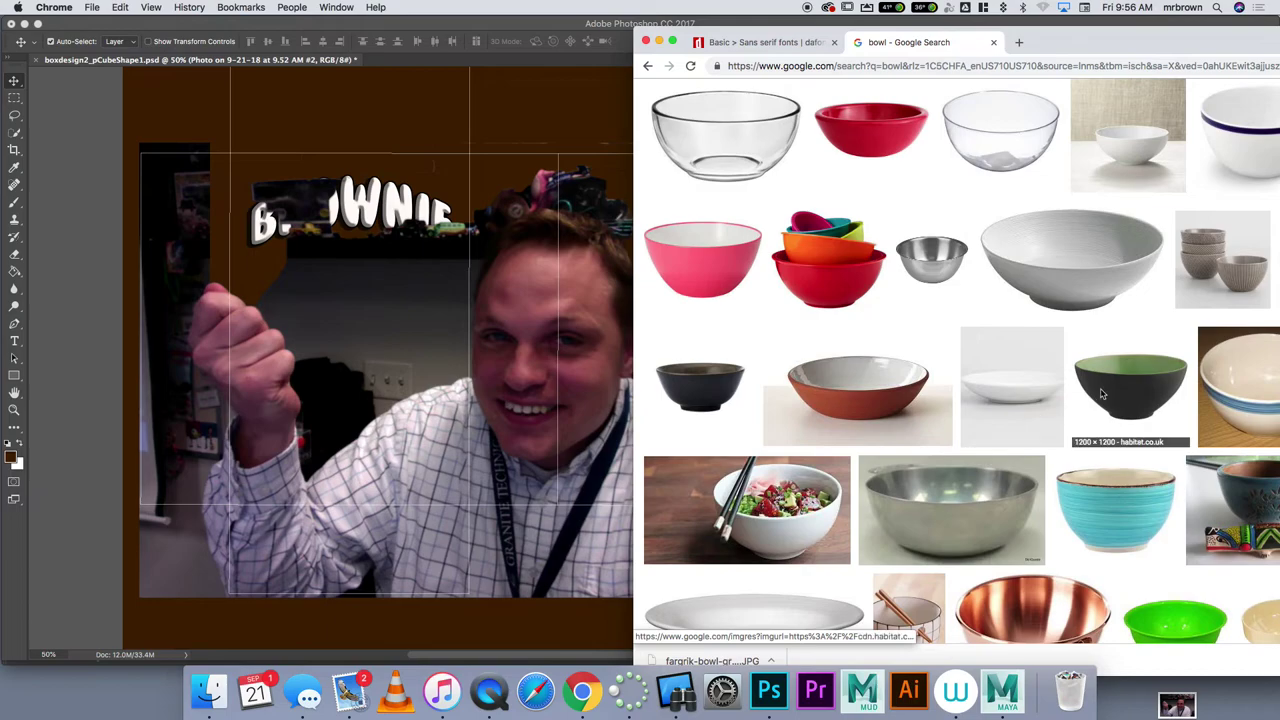
{"action": "left_click_drag", "start_coordinate": [1121, 377], "coordinate": [392, 434]}
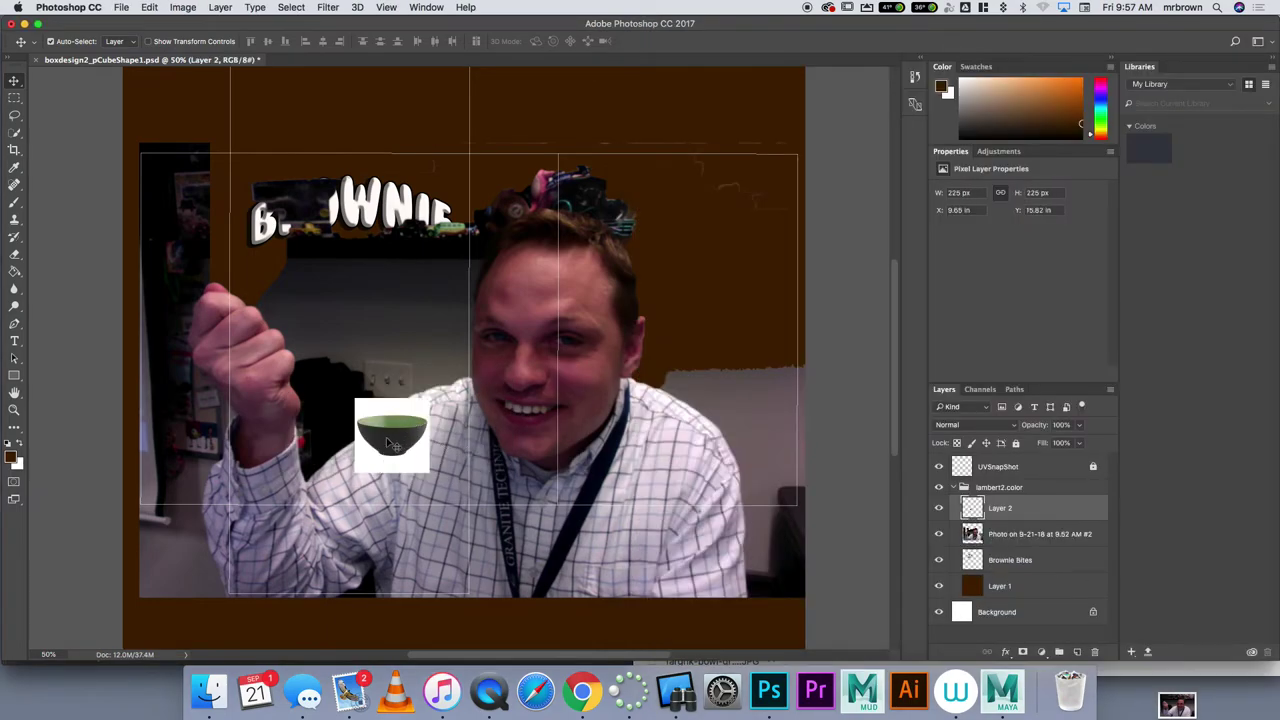
Enlarge the bowl layer to about 334% with Free Transform.
{"action": "key", "text": "super+t"}
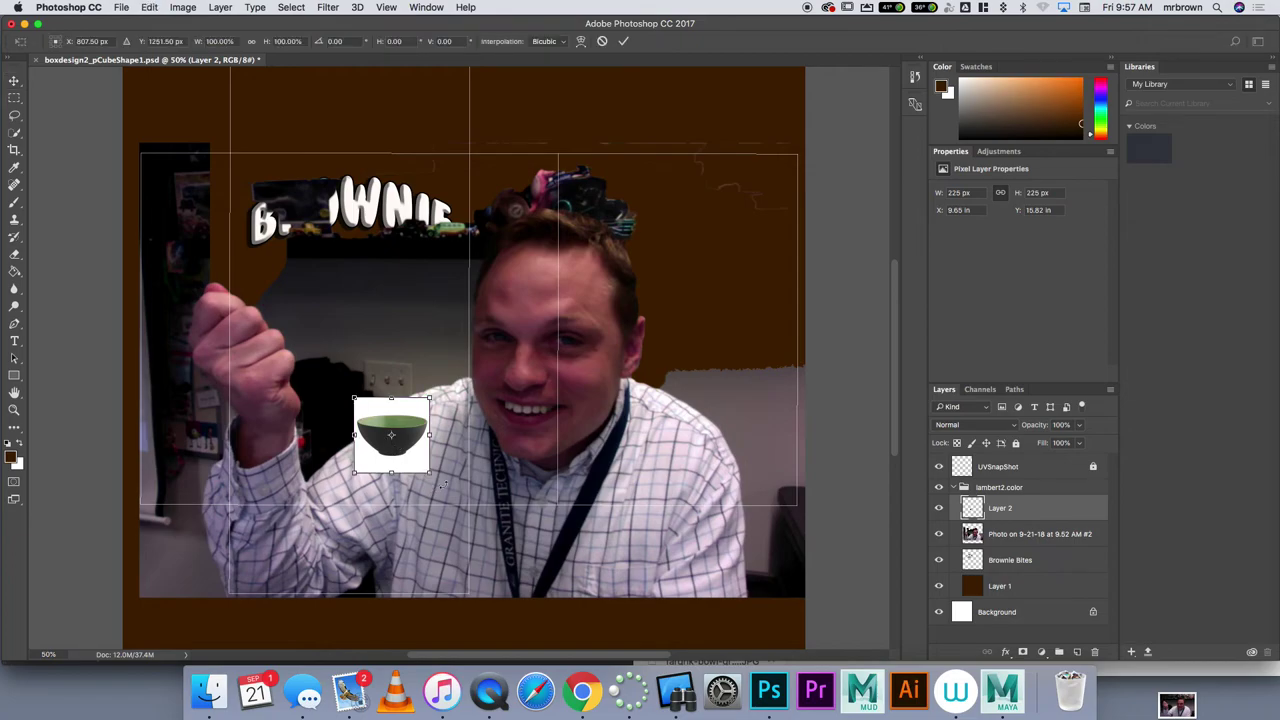
{"action": "left_click_drag", "start_coordinate": [429, 470], "coordinate": [600, 643]}
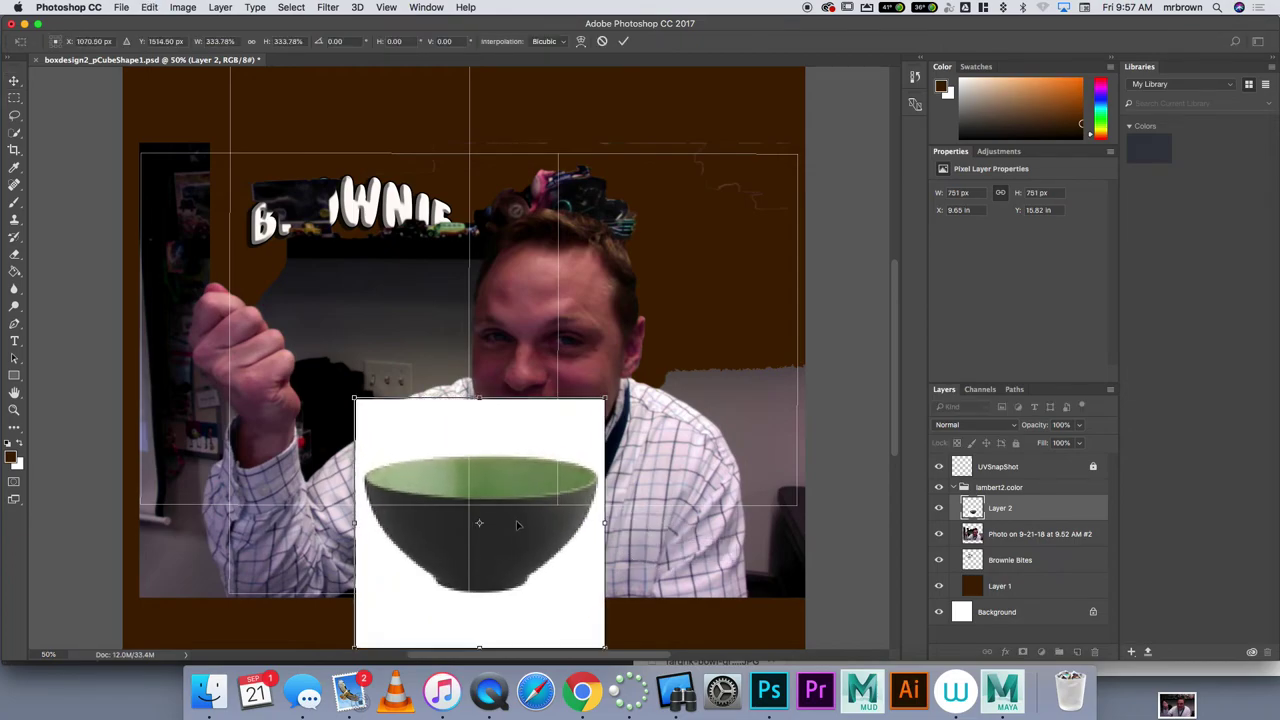
{"action": "left_click_drag", "start_coordinate": [518, 504], "coordinate": [490, 475]}
{"action": "key", "text": "Return"}
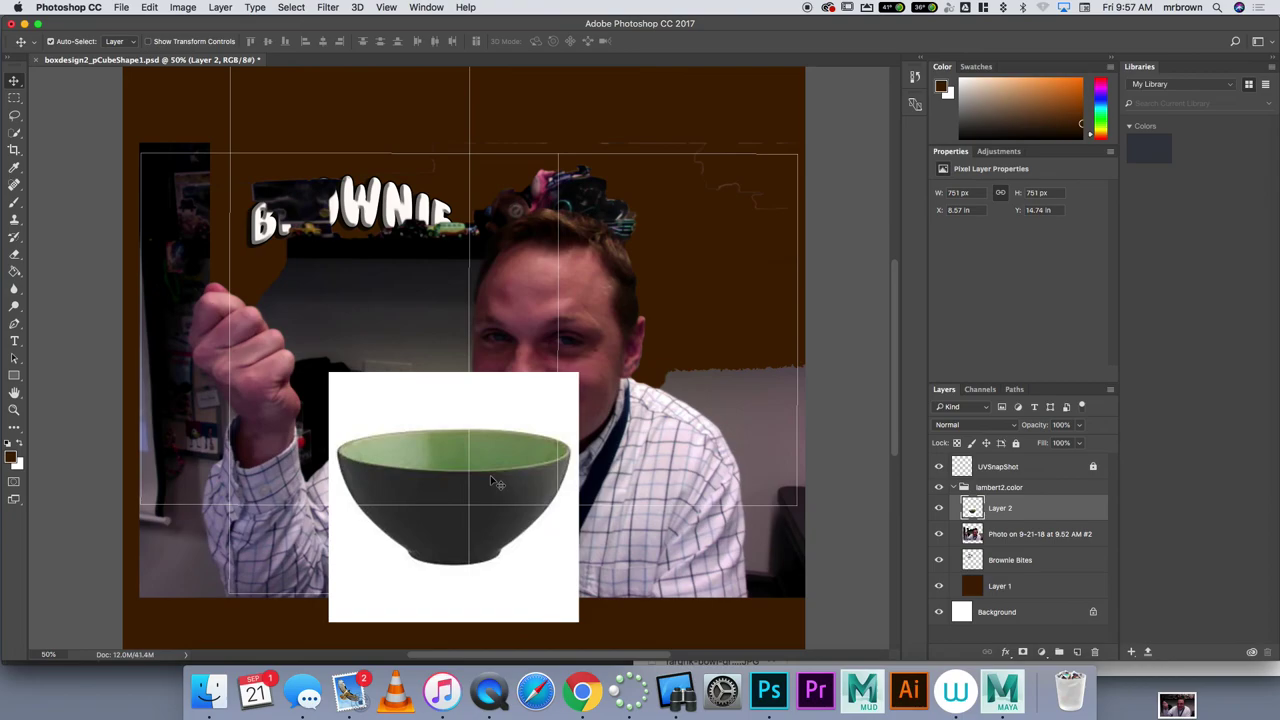
Delete the bowl's white background and move the bowl down-left under the raised hand.
{"action": "left_click", "coordinate": [14, 132]}
{"action": "mouse_move", "coordinate": [445, 405]}
{"action": "left_mouse_down"}
{"action": "mouse_move", "coordinate": [304, 493]}
{"action": "mouse_move", "coordinate": [347, 589]}
{"action": "mouse_move", "coordinate": [476, 614]}
{"action": "mouse_move", "coordinate": [558, 567]}
{"action": "mouse_move", "coordinate": [500, 367]}
{"action": "left_mouse_up"}
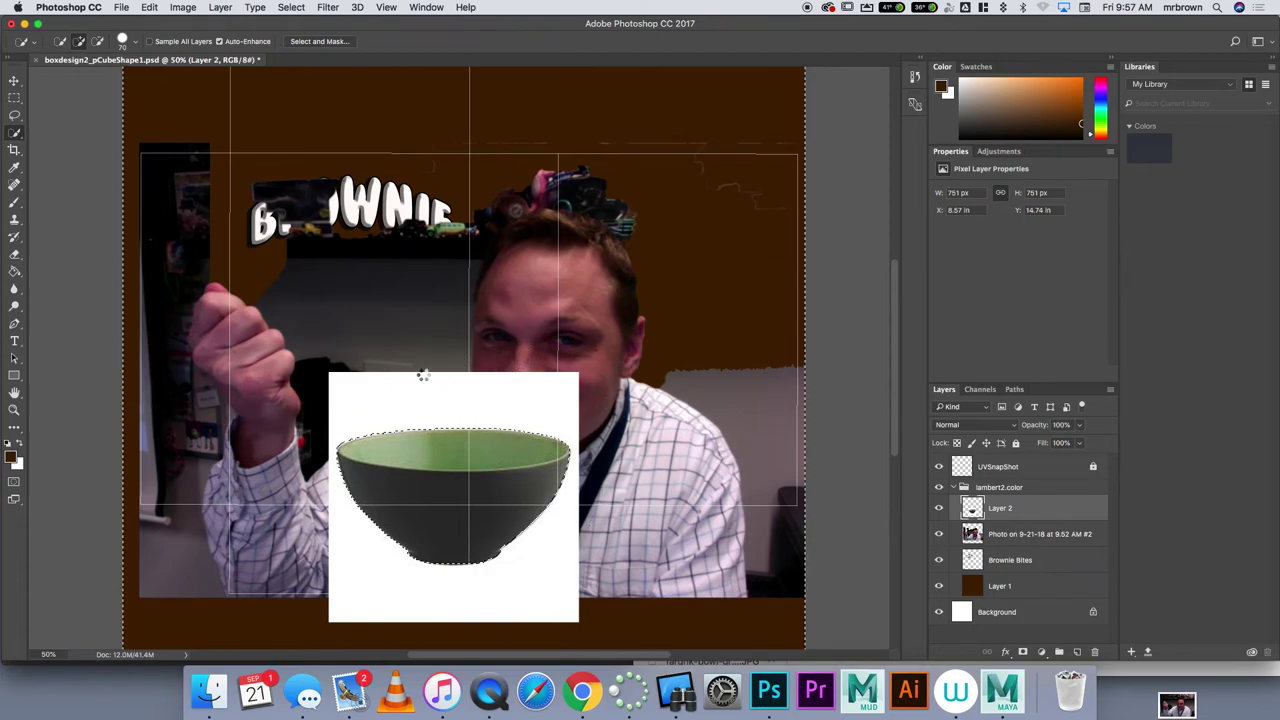
{"action": "key", "text": "Delete"}
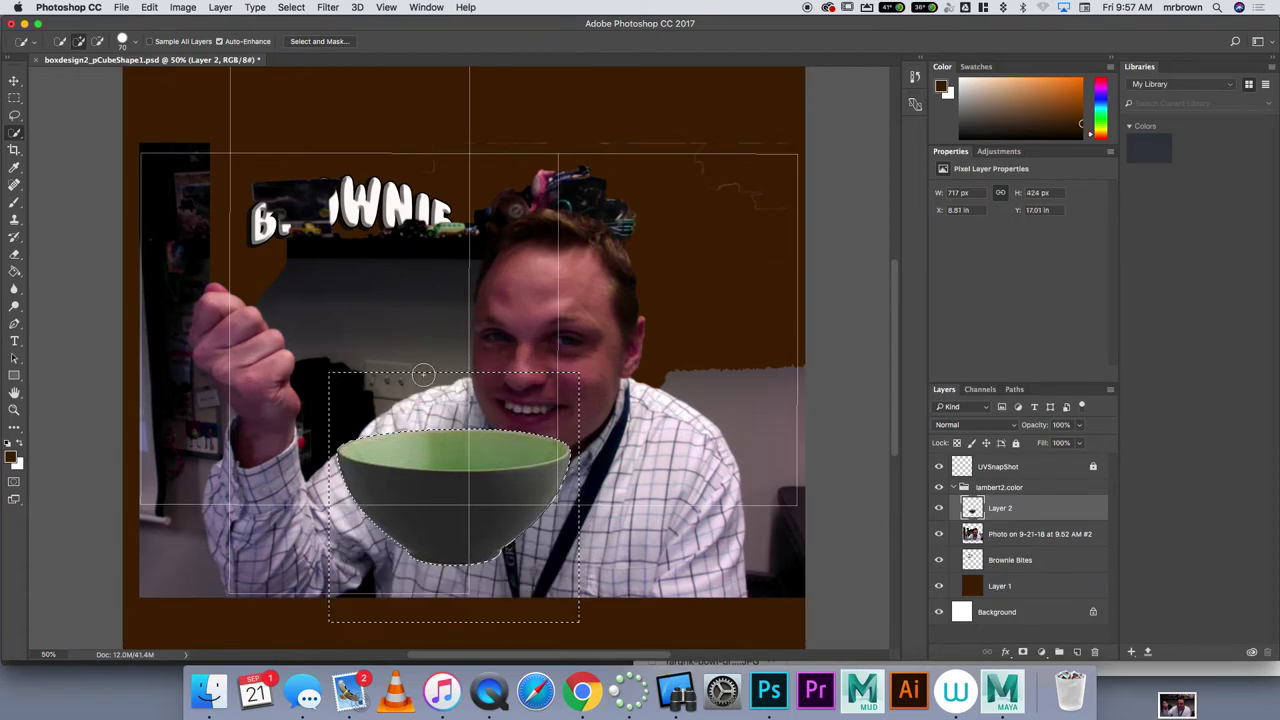
{"action": "key", "text": "super+d"}
{"action": "key", "text": "v"}
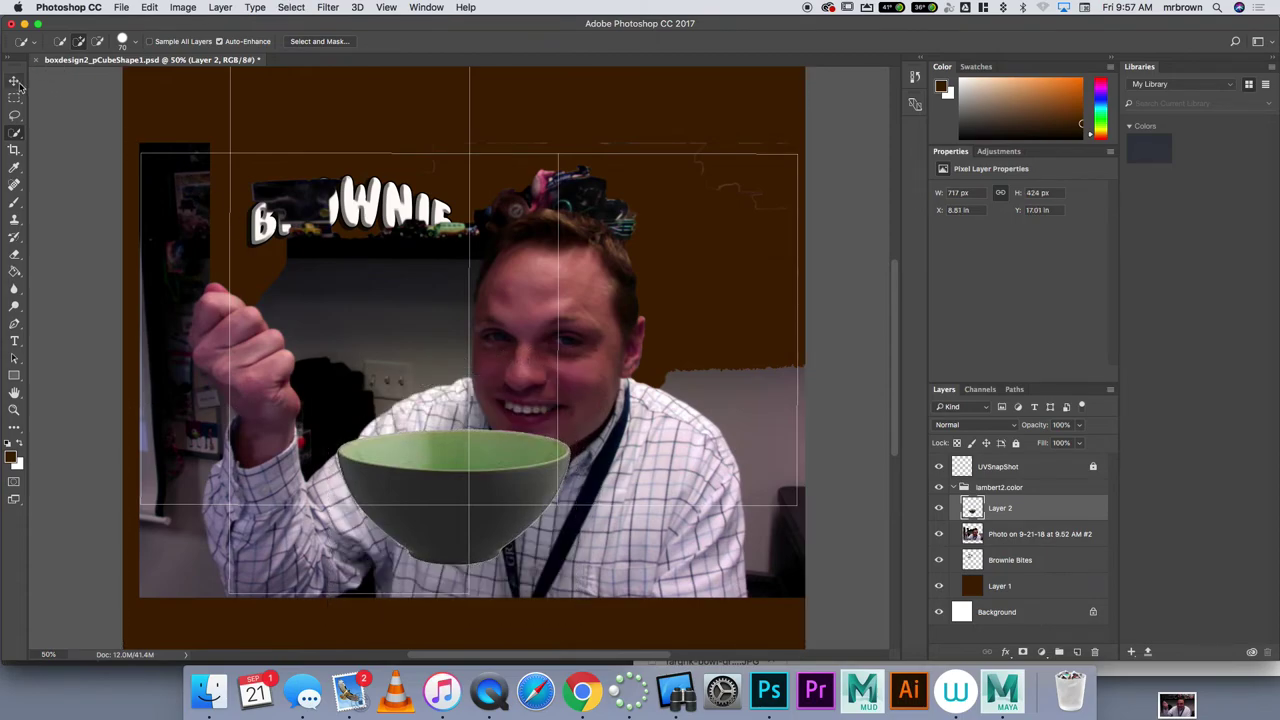
{"action": "left_click_drag", "start_coordinate": [452, 468], "coordinate": [391, 486]}
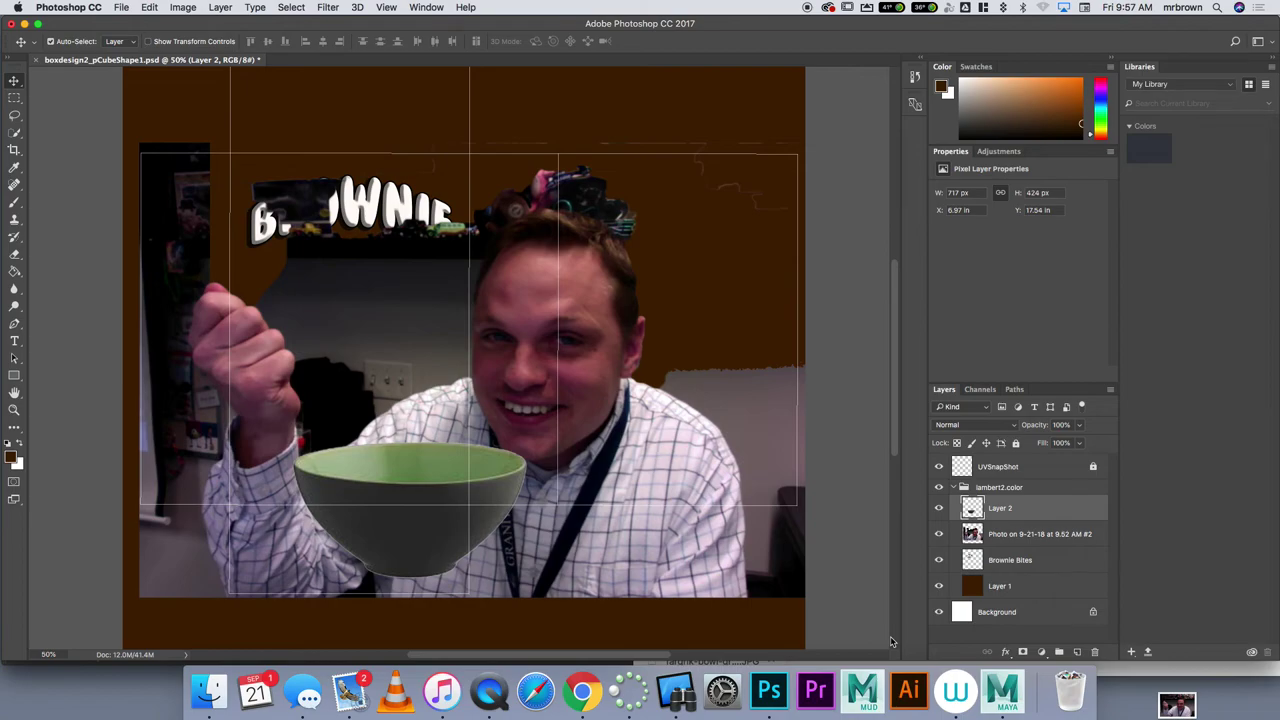
Search Google Images for 'brownie' and drag the first brownie photo onto the Photoshop canvas.
{"action": "left_click", "coordinate": [582, 690]}
{"action": "left_click", "coordinate": [896, 66]}
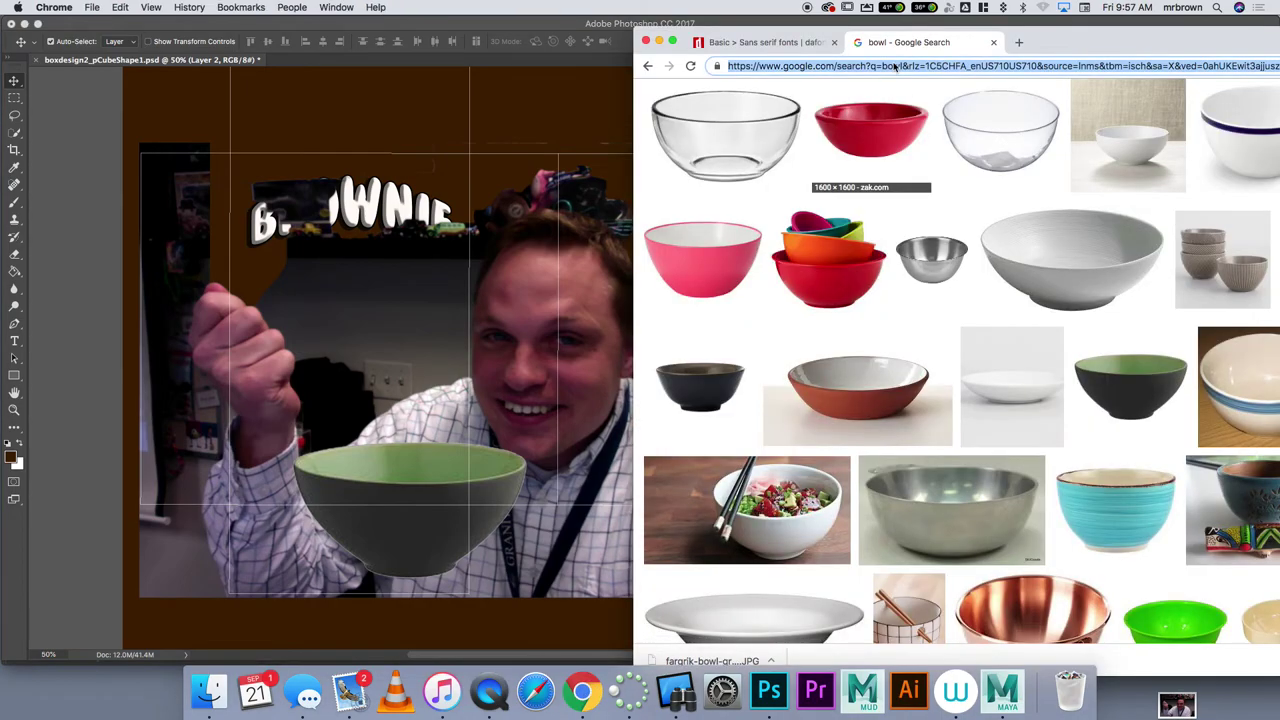
{"action": "scroll", "coordinate": [901, 121], "scroll_direction": "up", "scroll_amount": 10}
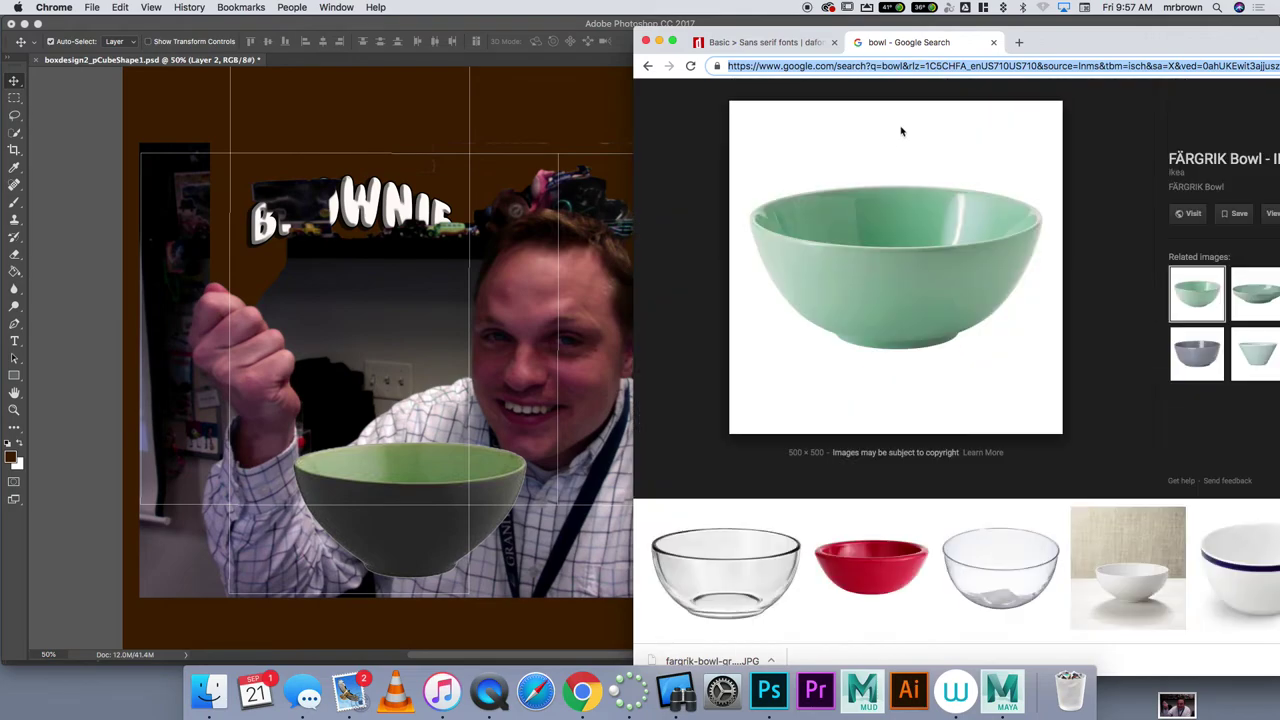
{"action": "triple_click", "coordinate": [817, 114]}
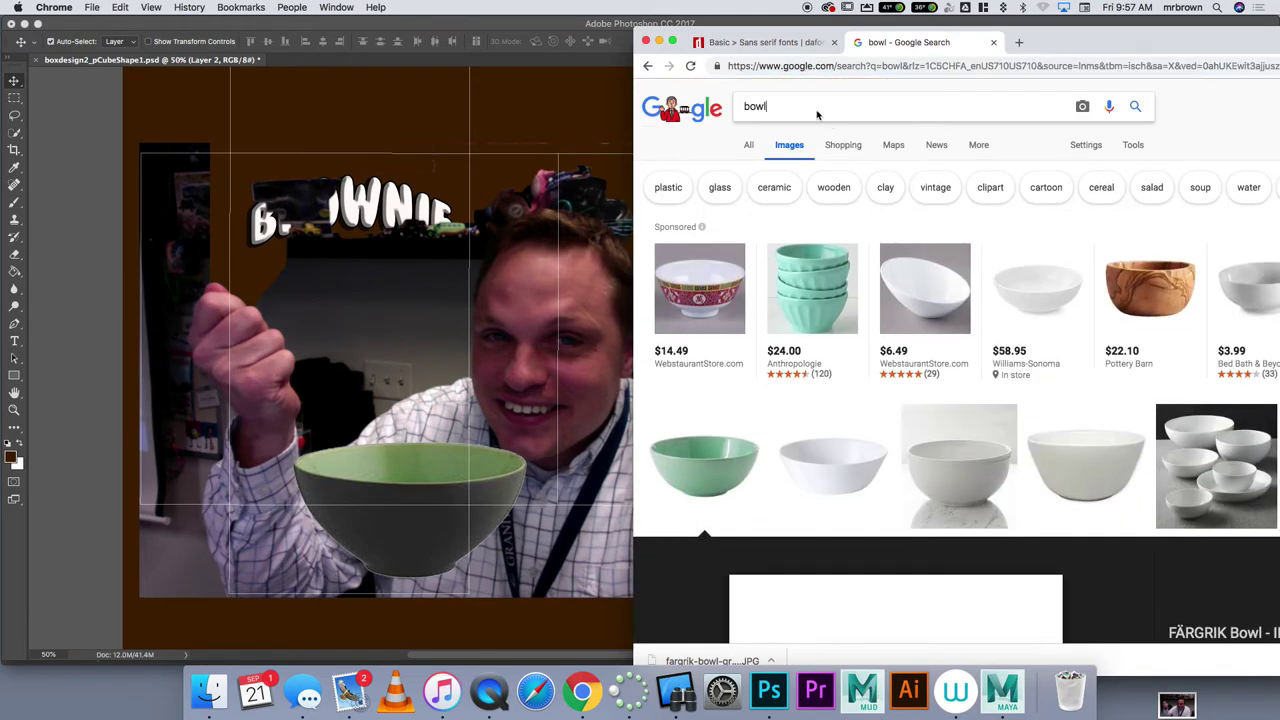
{"action": "type", "text": "brown"}
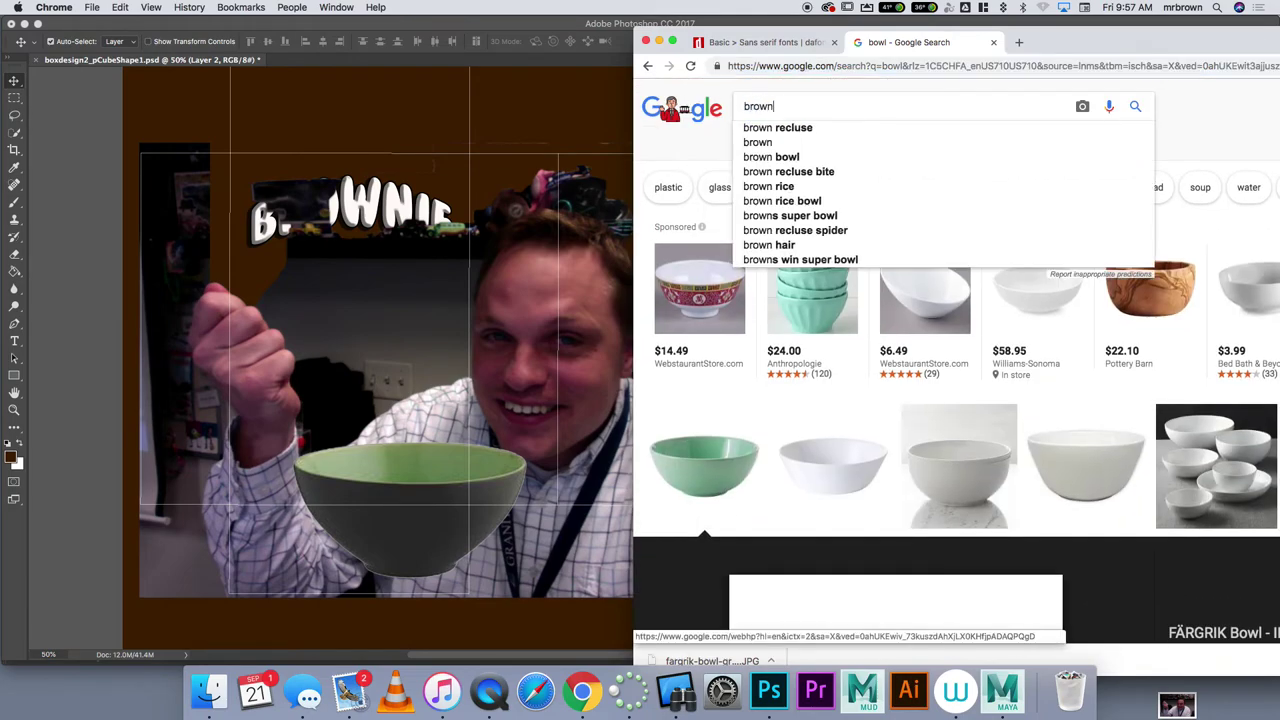
{"action": "type", "text": "ie"}
{"action": "key", "text": "Return"}
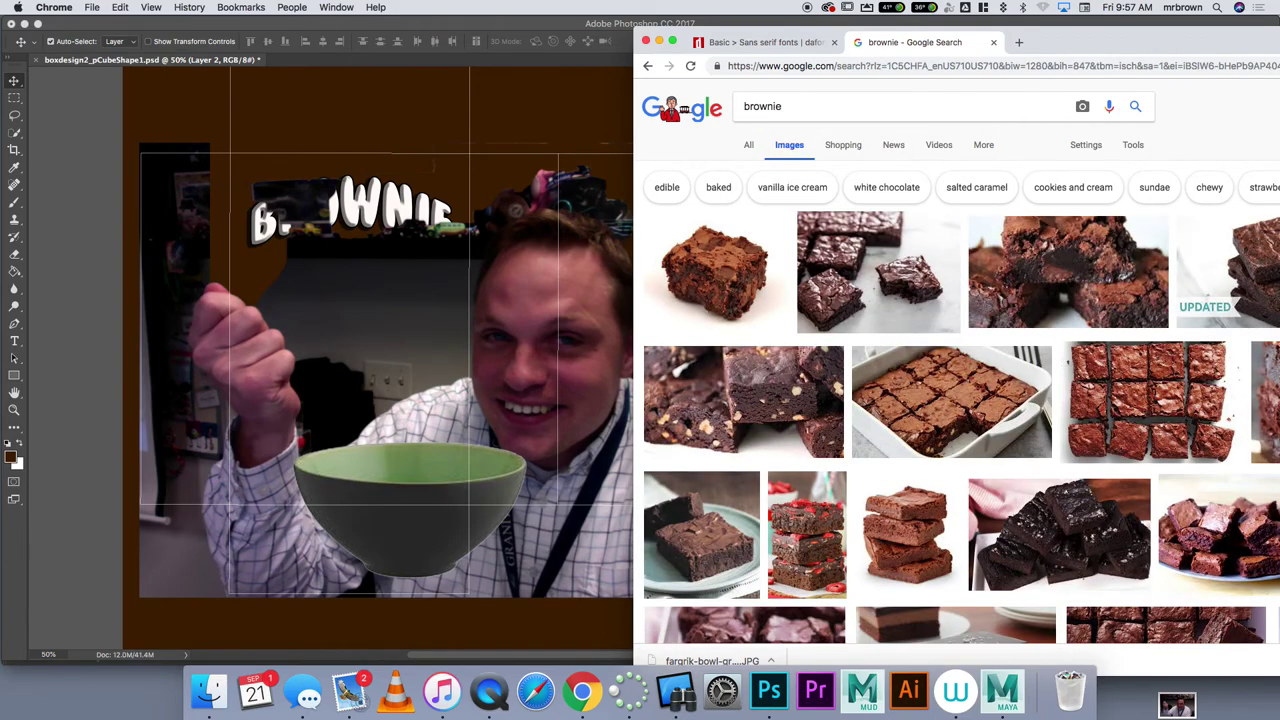
{"action": "left_click", "coordinate": [746, 292]}
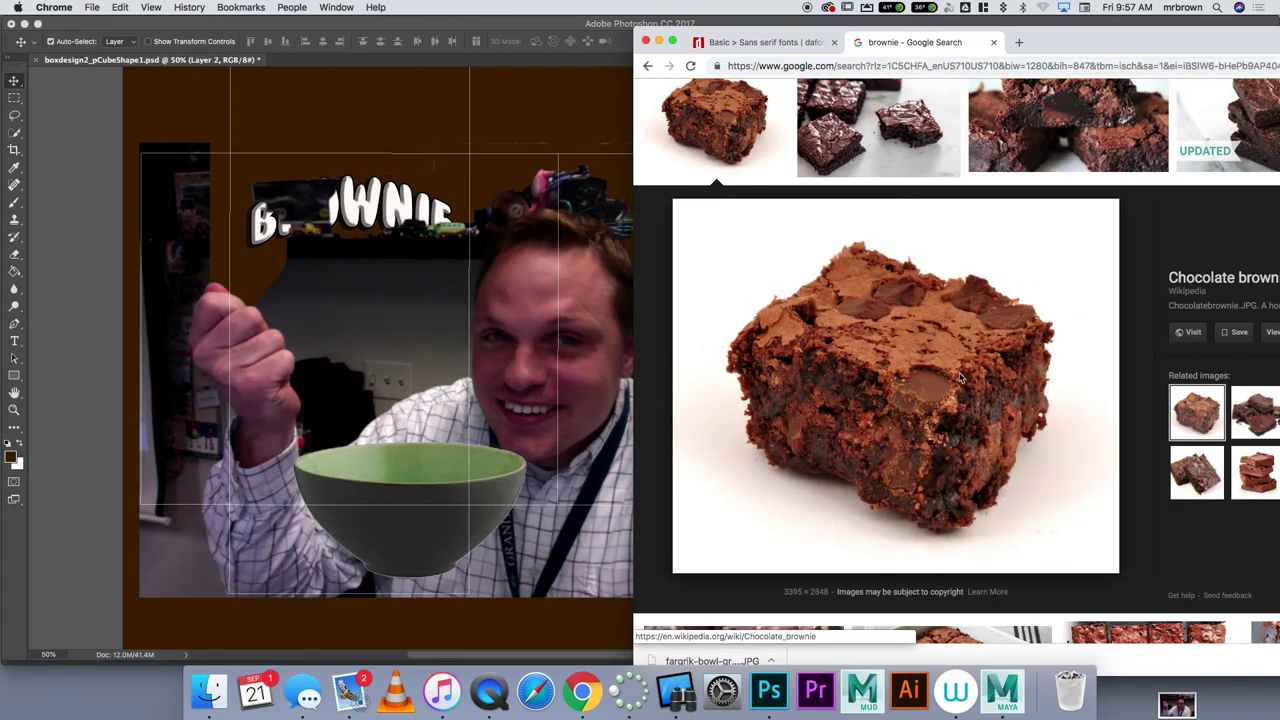
{"action": "left_click_drag", "start_coordinate": [965, 376], "coordinate": [870, 468]}
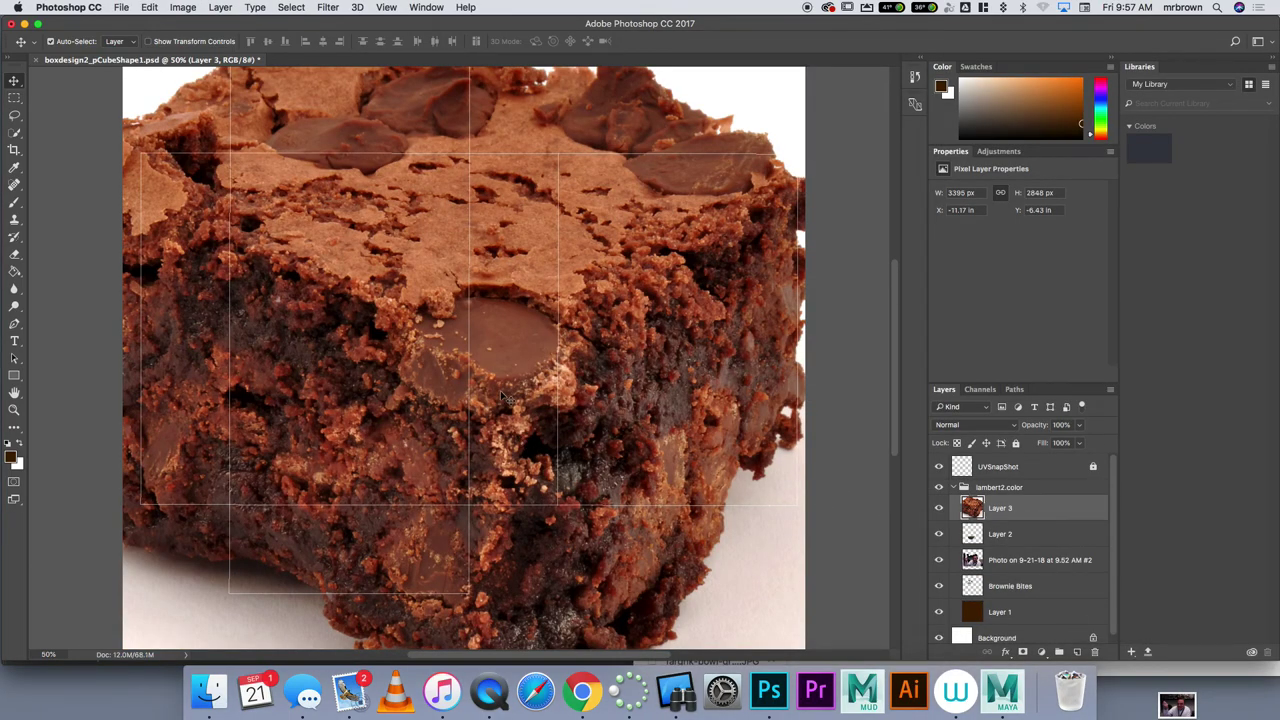
Shrink the brownie photo to about 39% and centre it.
{"action": "key", "text": "super+t"}
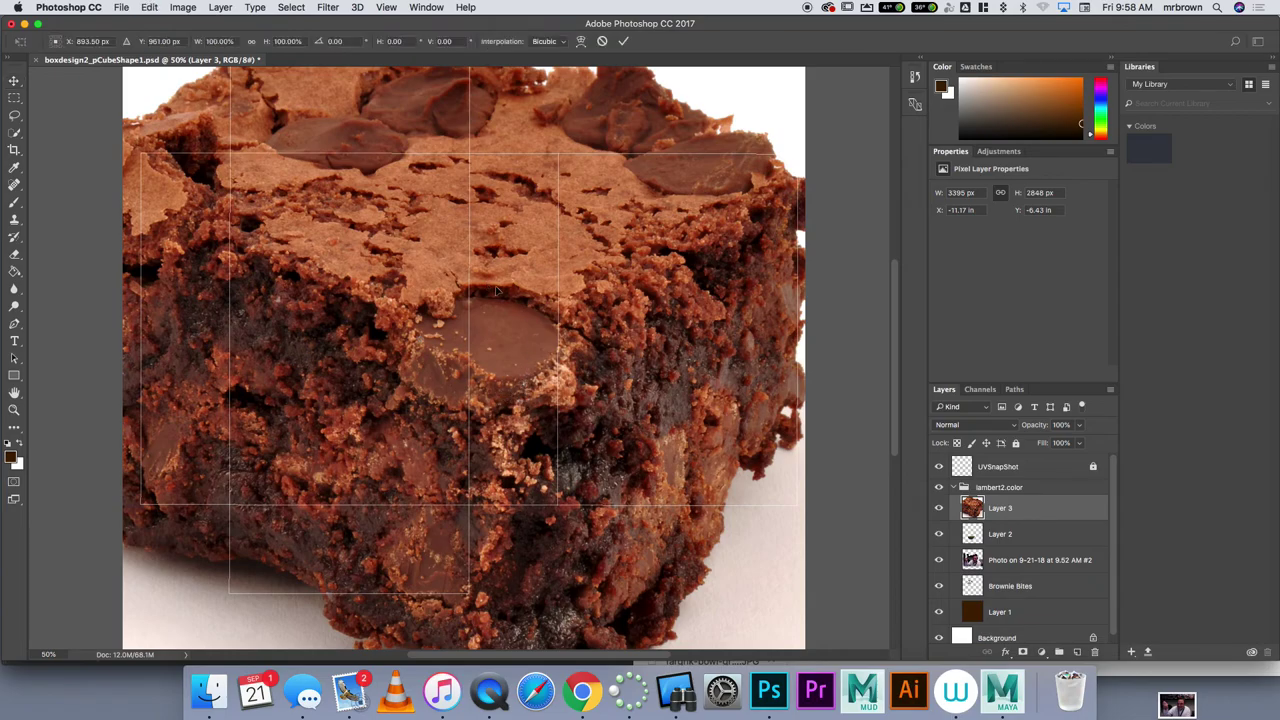
{"action": "scroll", "coordinate": [496, 291], "scroll_direction": "down", "scroll_amount": 5}
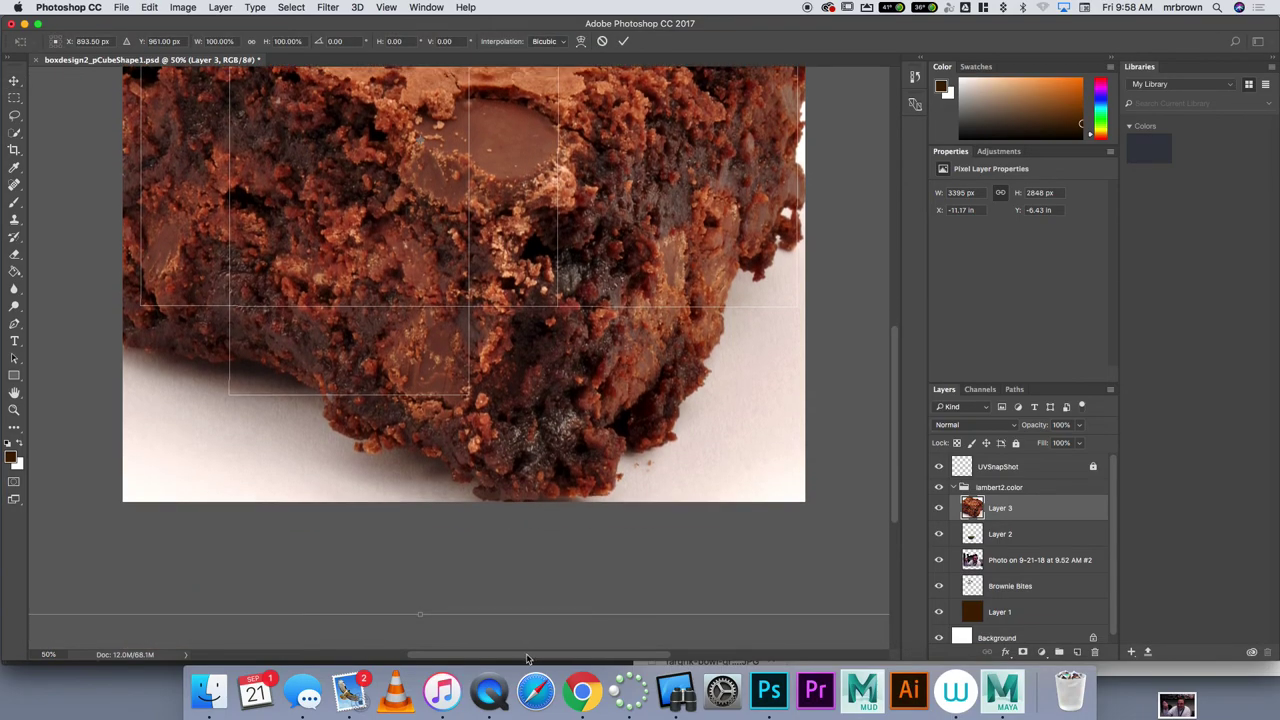
{"action": "scroll", "coordinate": [527, 659], "scroll_direction": "right", "scroll_amount": 8}
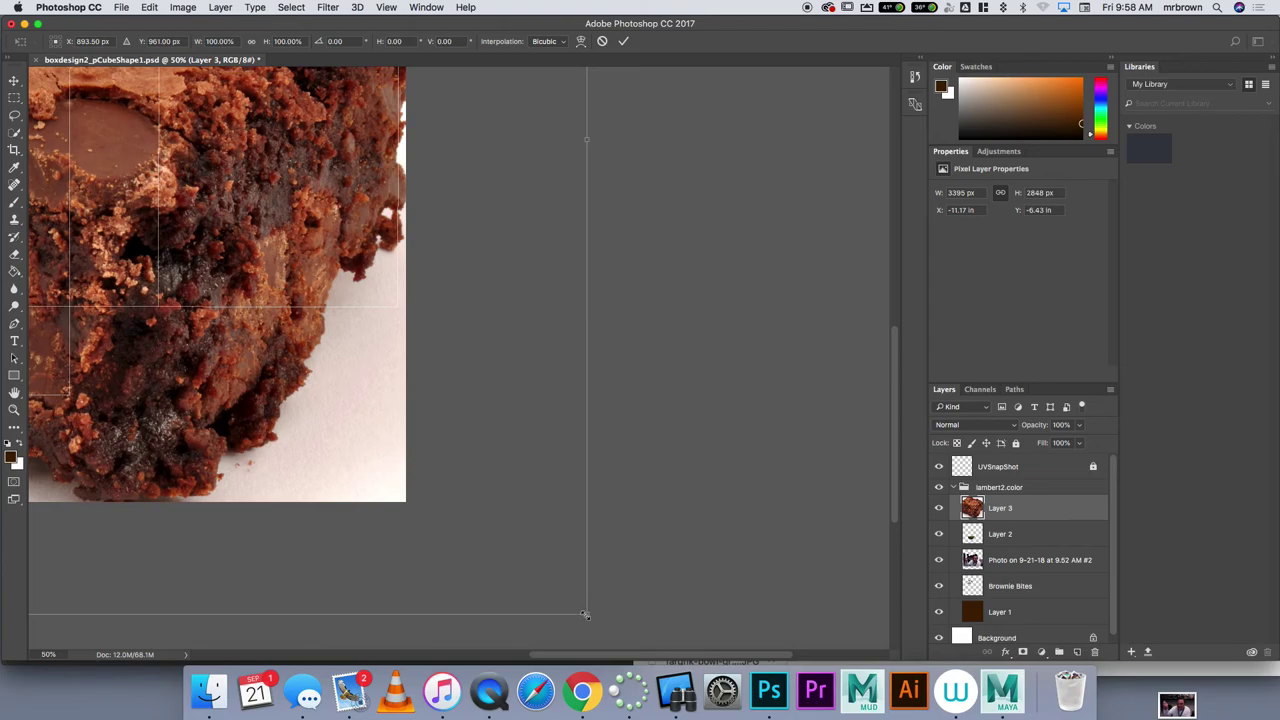
{"action": "left_click_drag", "start_coordinate": [586, 614], "coordinate": [198, 287]}
{"action": "left_click_drag", "start_coordinate": [551, 658], "coordinate": [405, 655]}
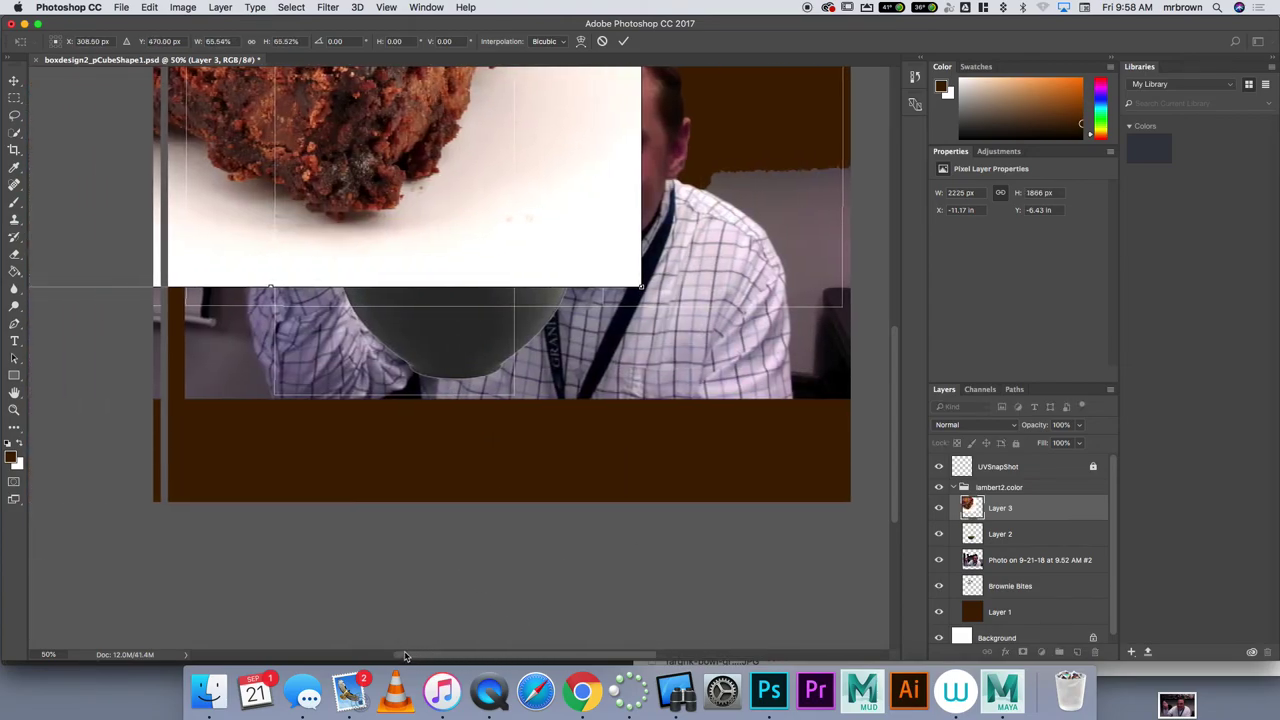
{"action": "scroll", "coordinate": [580, 505], "scroll_direction": "up", "scroll_amount": 8}
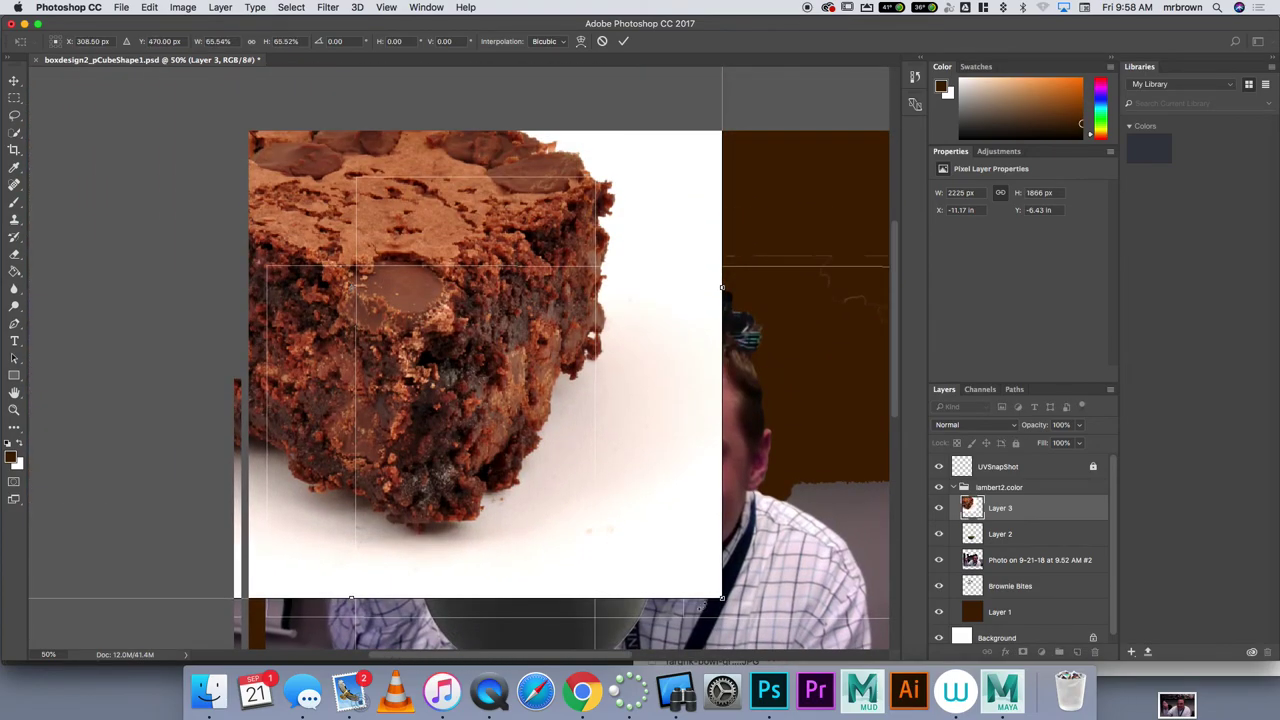
{"action": "left_click_drag", "start_coordinate": [721, 598], "coordinate": [663, 443]}
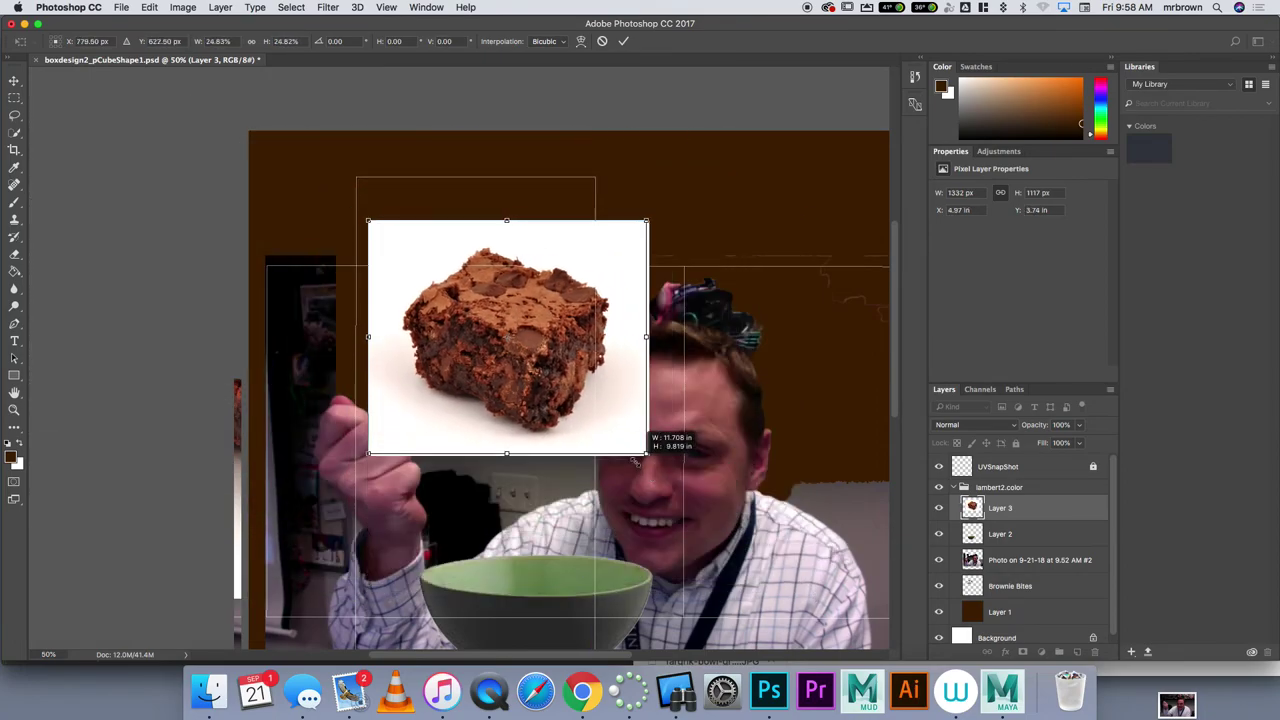
{"action": "key", "text": "Return"}
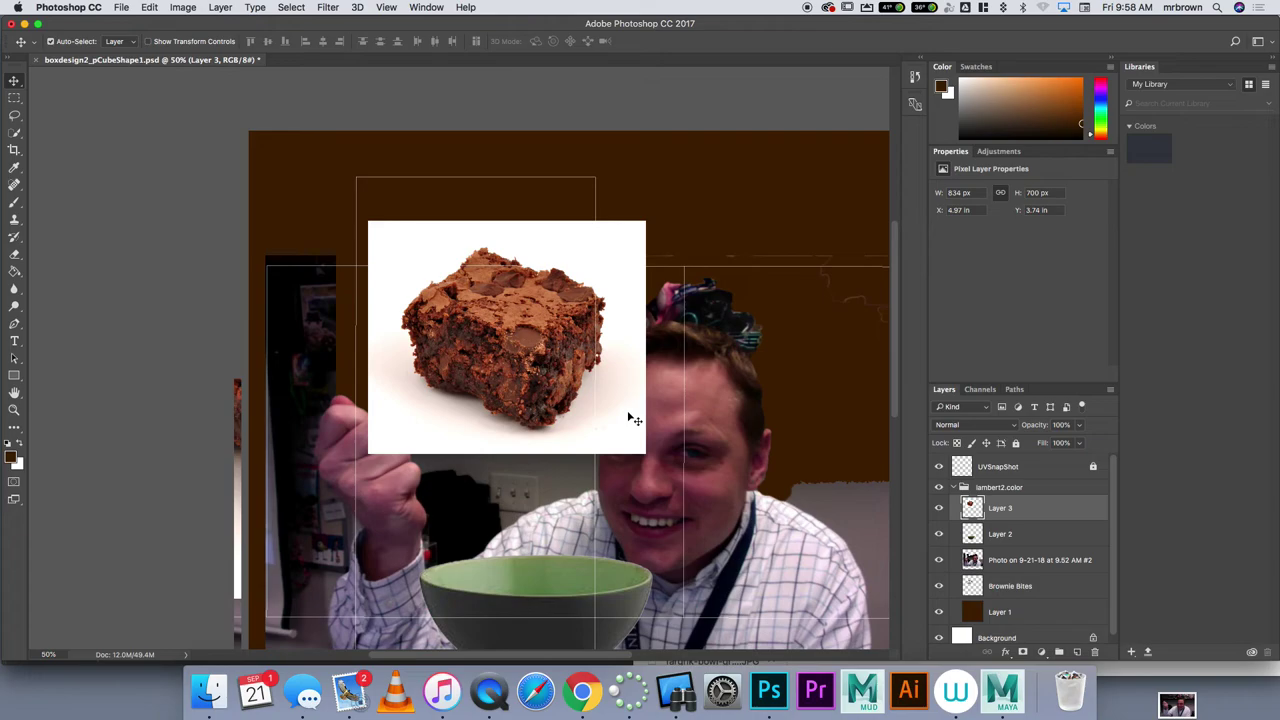
Select the white area, inverse the selection, and delete the brownie photo's background.
{"action": "key", "text": "w"}
{"action": "mouse_move", "coordinate": [443, 234]}
{"action": "left_mouse_down"}
{"action": "mouse_move", "coordinate": [380, 351]}
{"action": "mouse_move", "coordinate": [504, 450]}
{"action": "mouse_move", "coordinate": [634, 383]}
{"action": "mouse_move", "coordinate": [631, 263]}
{"action": "mouse_move", "coordinate": [480, 203]}
{"action": "left_mouse_up"}
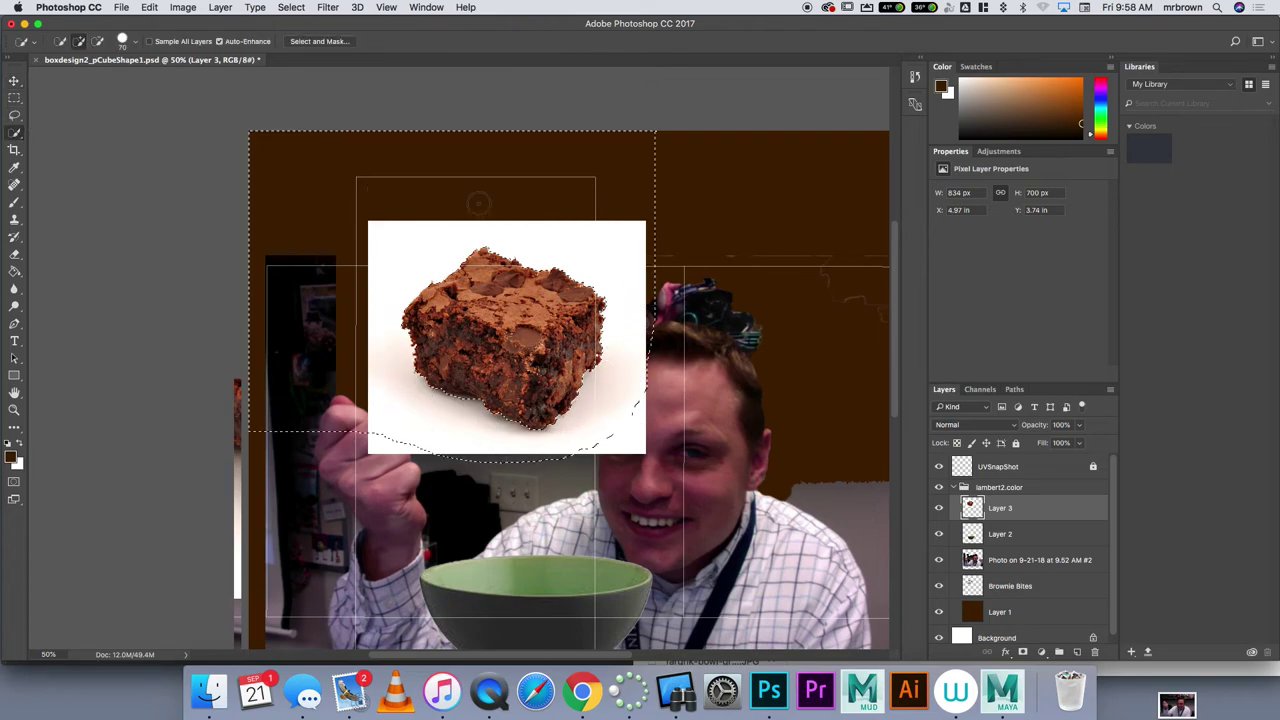
{"action": "key", "text": "super+shift+i"}
{"action": "key", "text": "BackSpace"}
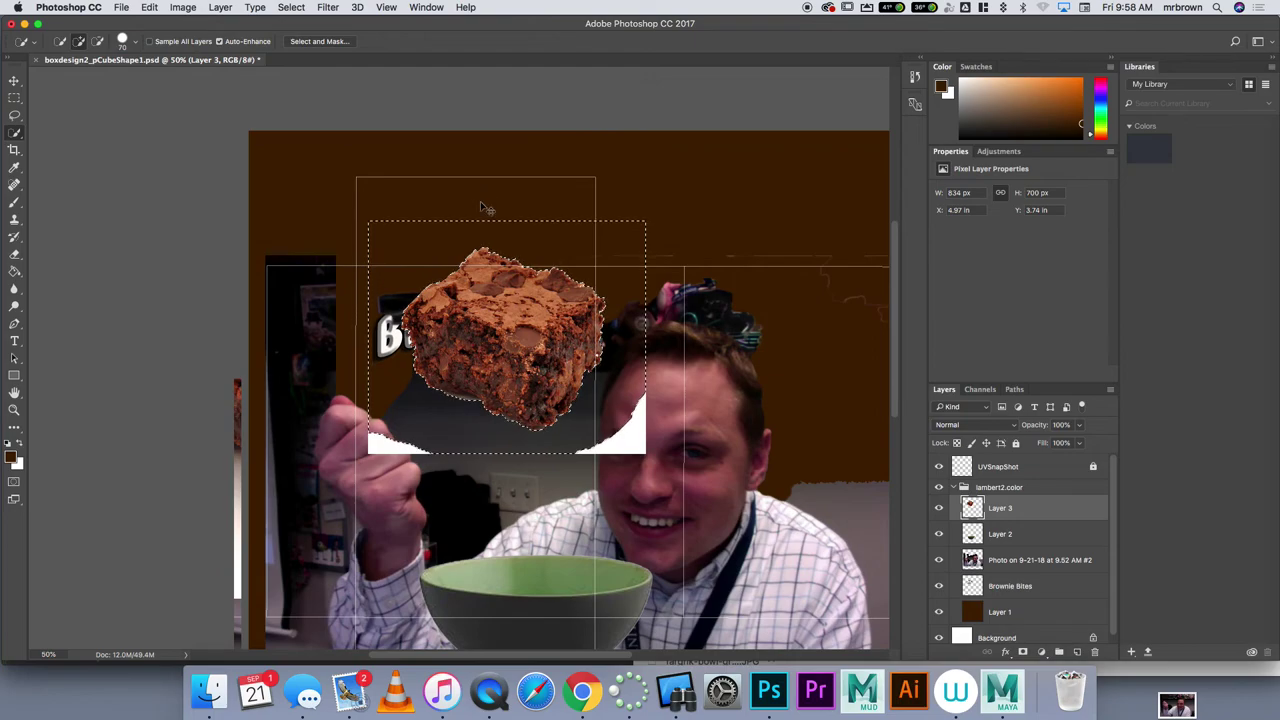
{"action": "key", "text": "super+d"}
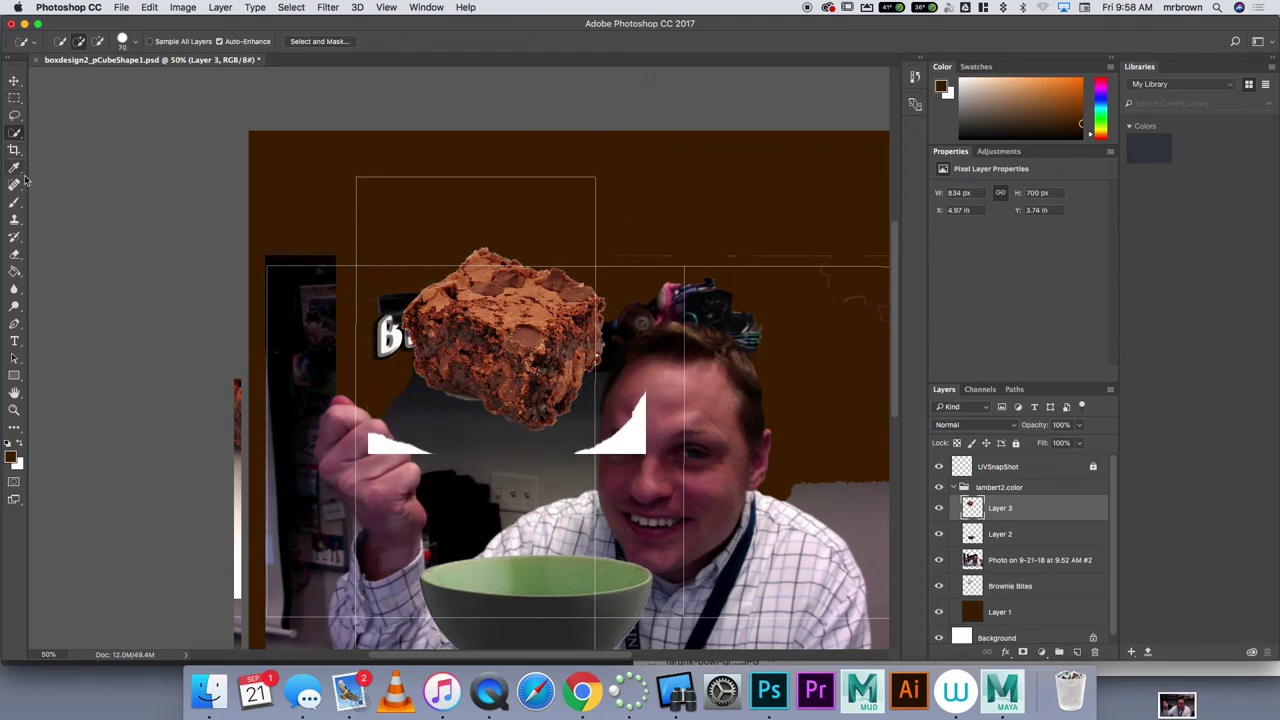
Erase the leftover white scraps beside the brownie and shrink it toward the bowl.
{"action": "left_click", "coordinate": [16, 255]}
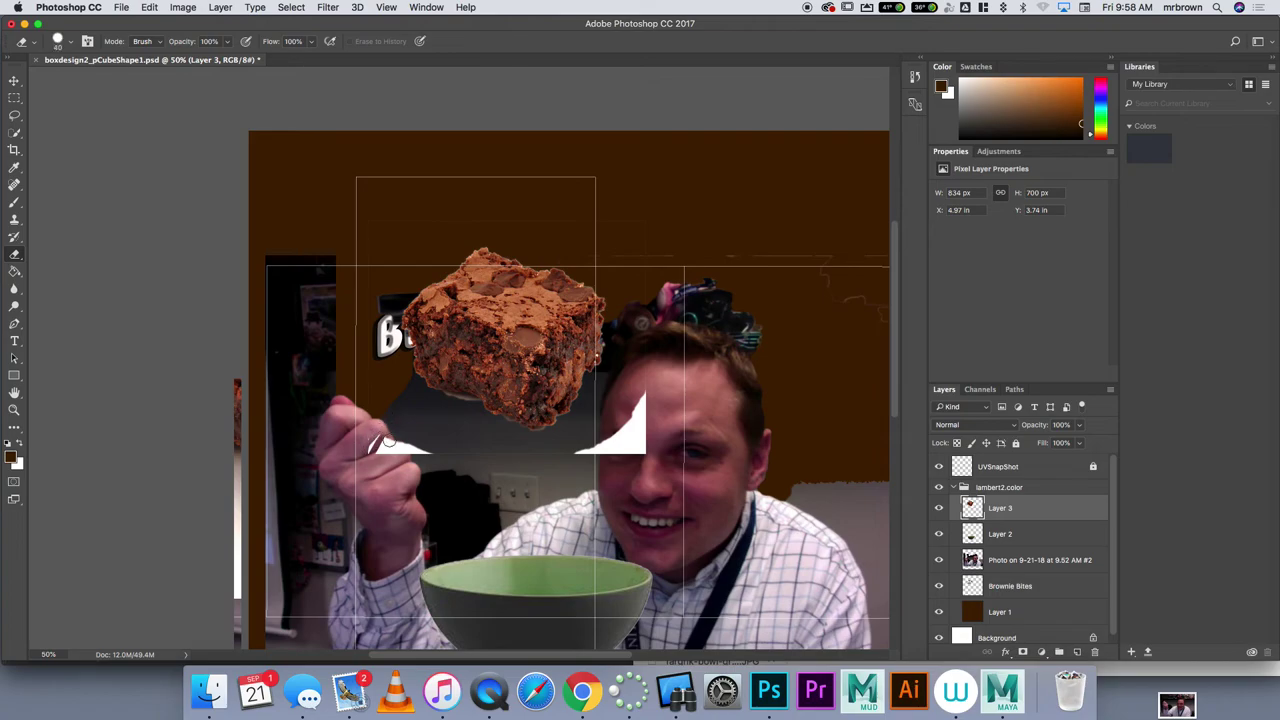
{"action": "mouse_move", "coordinate": [390, 441]}
{"action": "left_mouse_down"}
{"action": "mouse_move", "coordinate": [378, 440]}
{"action": "mouse_move", "coordinate": [435, 444]}
{"action": "left_mouse_up"}
{"action": "mouse_move", "coordinate": [578, 451]}
{"action": "left_mouse_down"}
{"action": "mouse_move", "coordinate": [616, 442]}
{"action": "mouse_move", "coordinate": [651, 392]}
{"action": "left_mouse_up"}
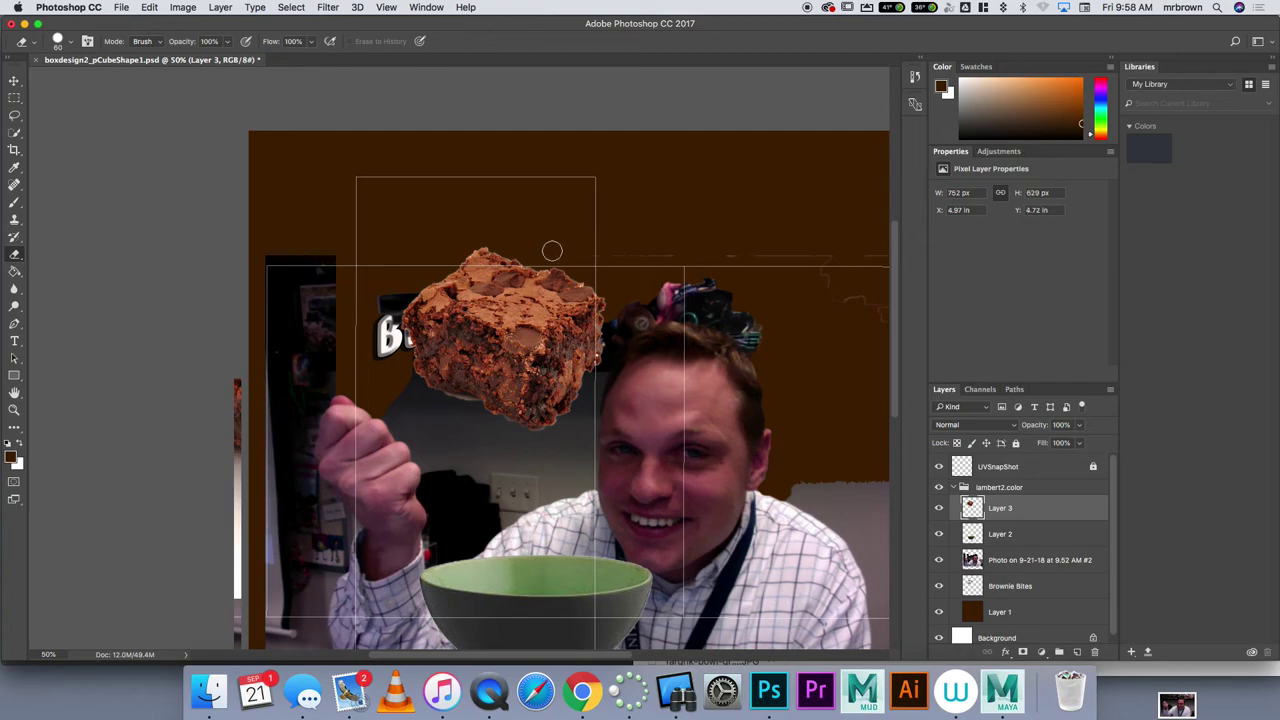
{"action": "key", "text": "super+t"}
{"action": "left_click_drag", "start_coordinate": [362, 241], "coordinate": [464, 584]}
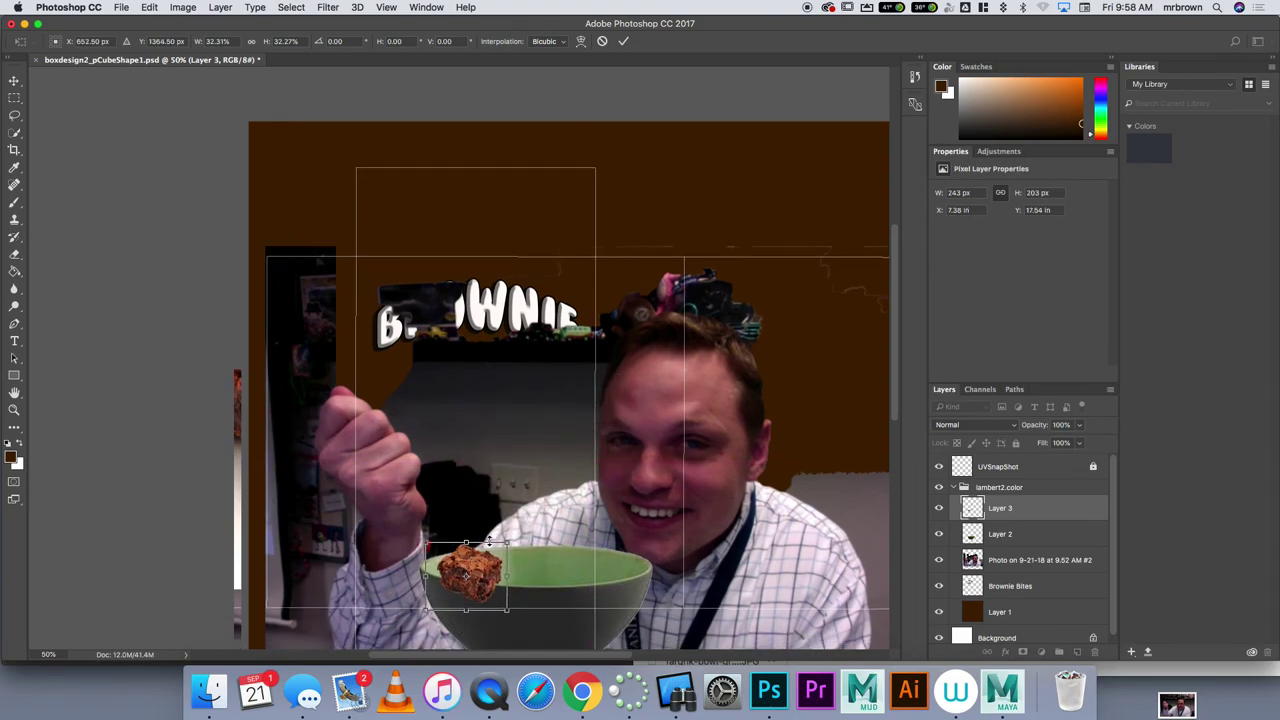
Scale the brownie down further above the bowl and commit the size.
{"action": "scroll", "coordinate": [509, 505], "scroll_direction": "down", "scroll_amount": 3}
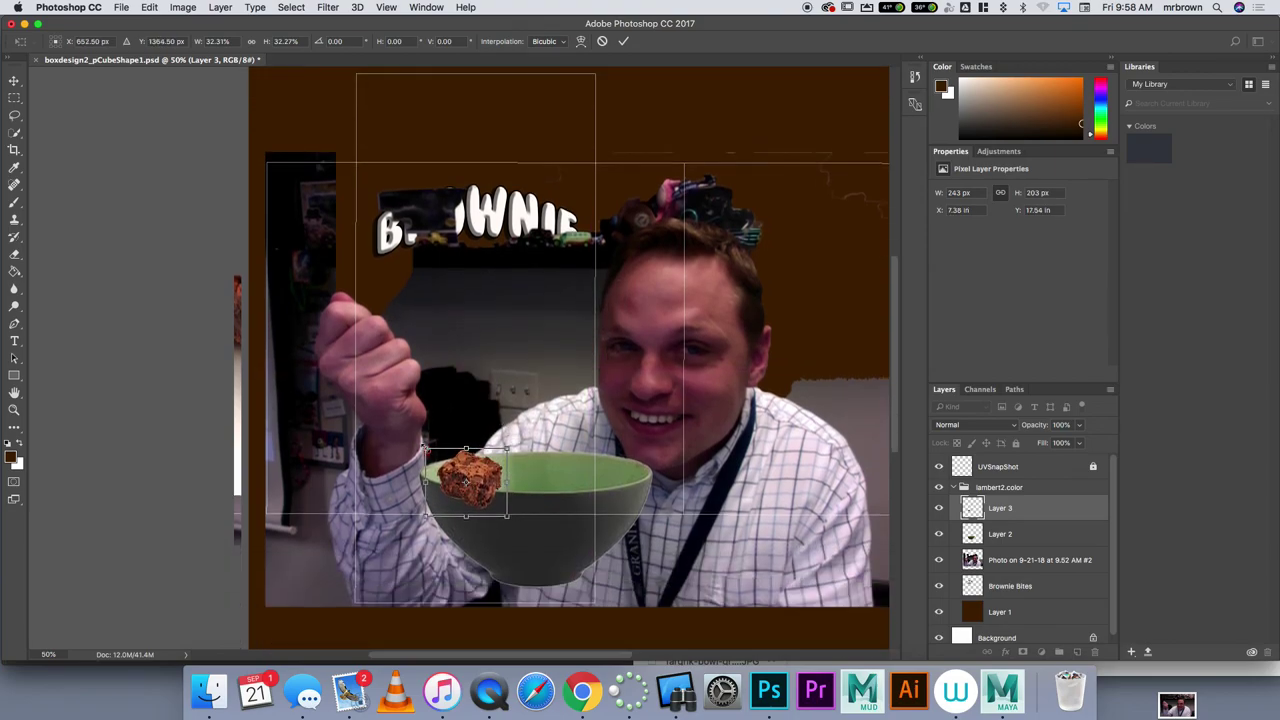
{"action": "left_click_drag", "start_coordinate": [425, 448], "coordinate": [457, 476]}
{"action": "key", "text": "Return"}
{"action": "key", "text": "e"}
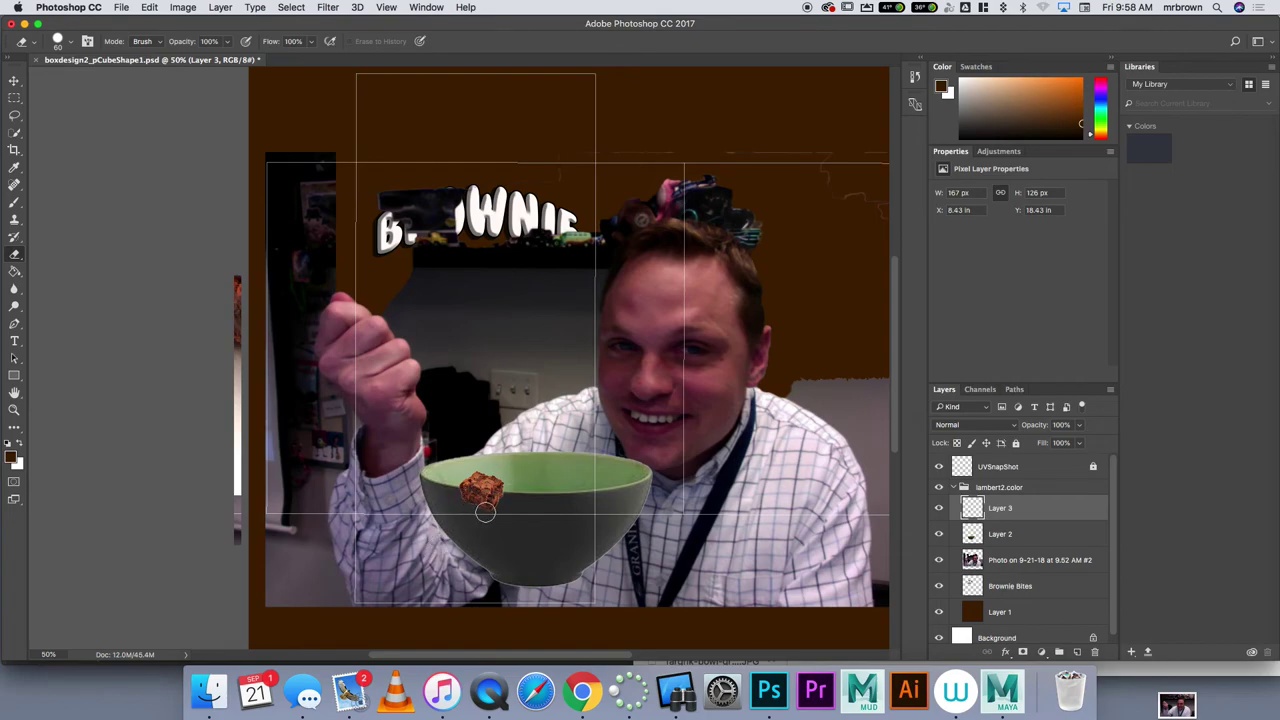
Option-drag brownie copies into the bowl, arrange them into a pile, and save the file.
{"action": "left_click", "coordinate": [15, 82]}
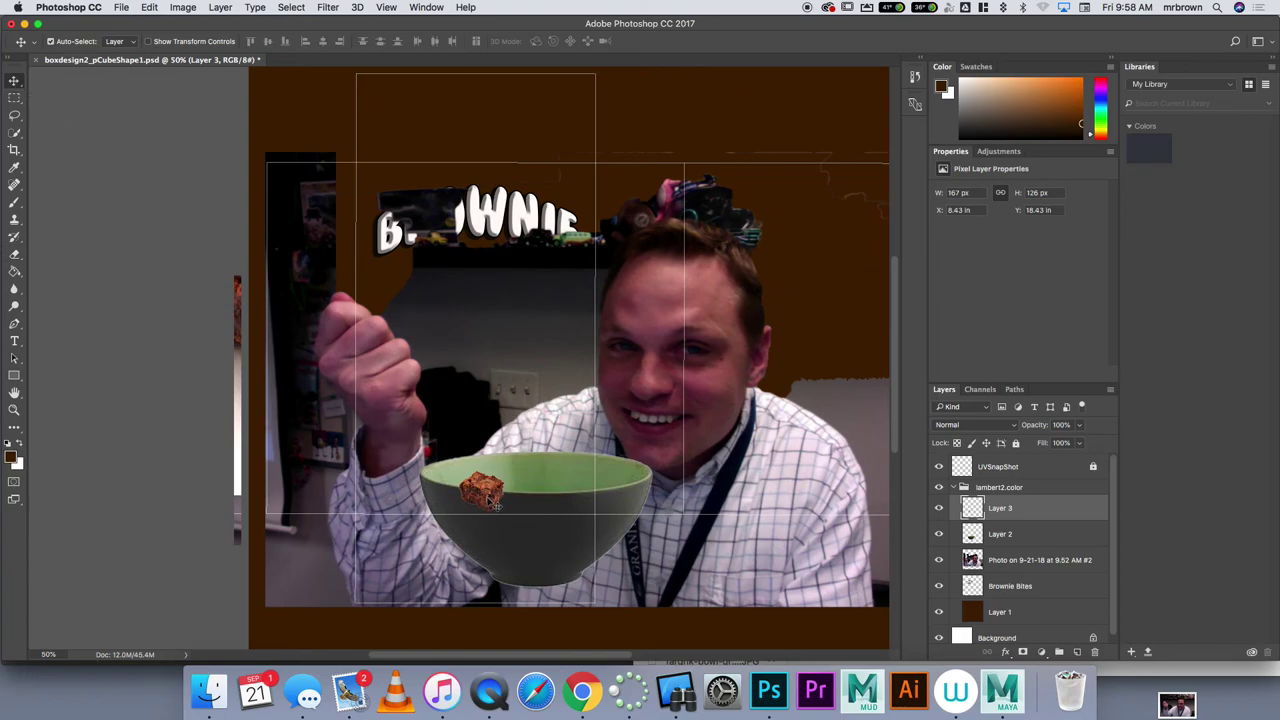
{"action": "left_click_drag", "start_coordinate": [490, 500], "coordinate": [550, 468]}
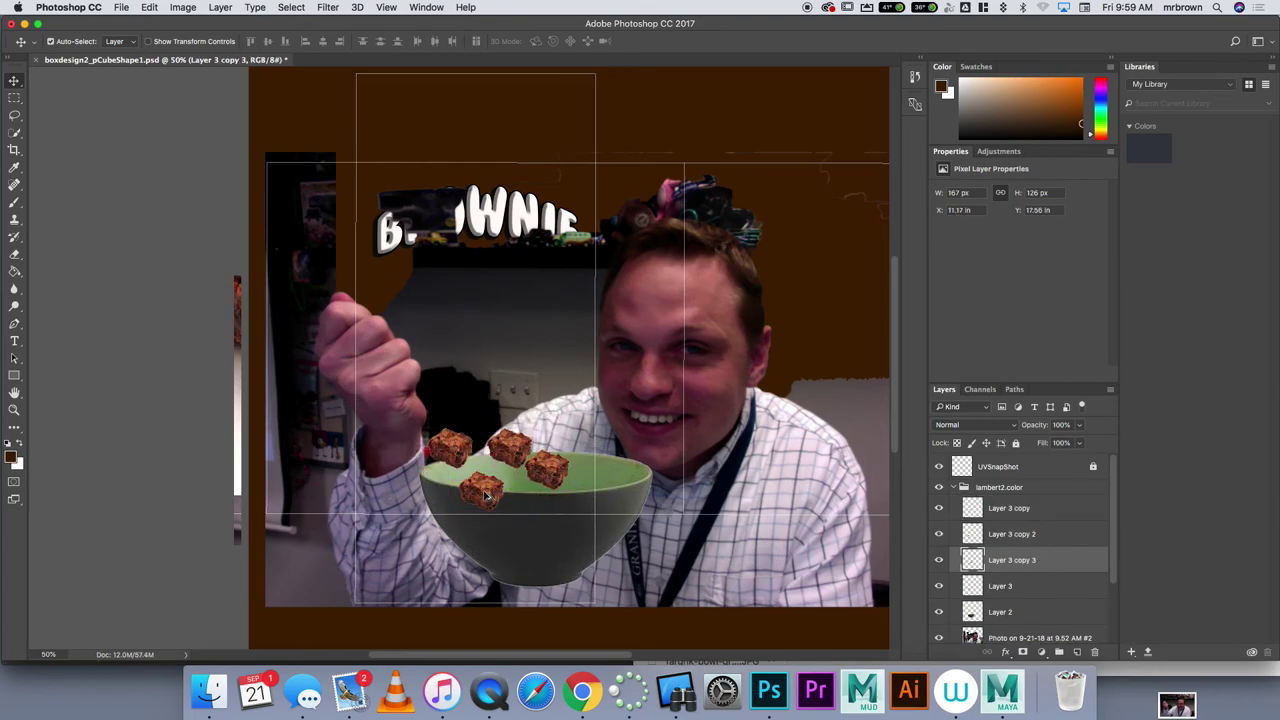
{"action": "left_click_drag", "start_coordinate": [487, 497], "coordinate": [530, 470]}
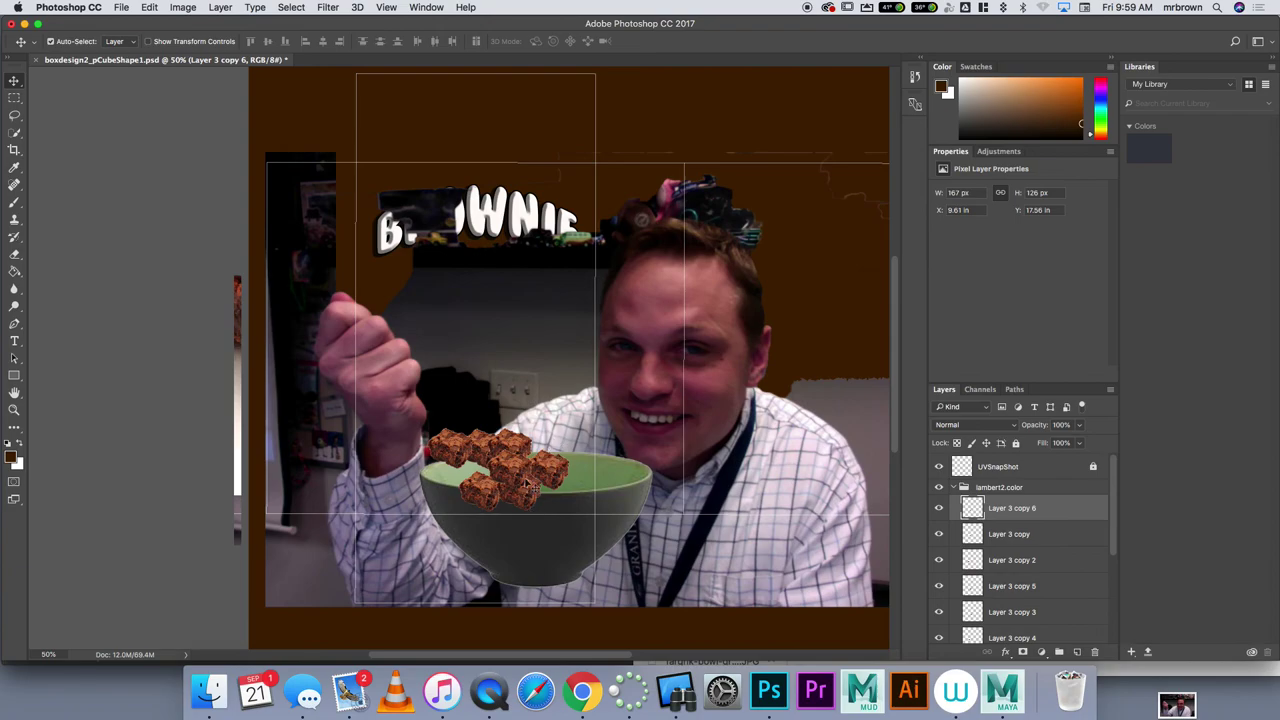
{"action": "key", "text": "super+t"}
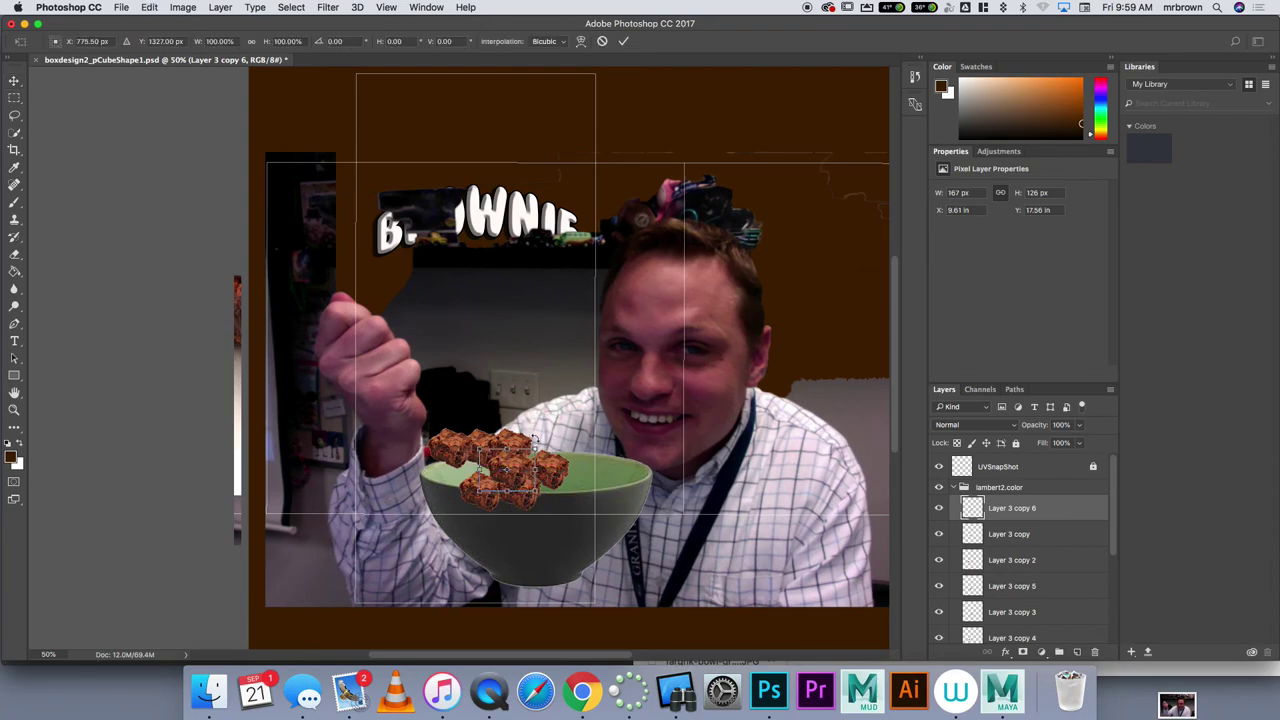
{"action": "left_click_drag", "start_coordinate": [540, 447], "coordinate": [537, 455]}
{"action": "key", "text": "Return"}
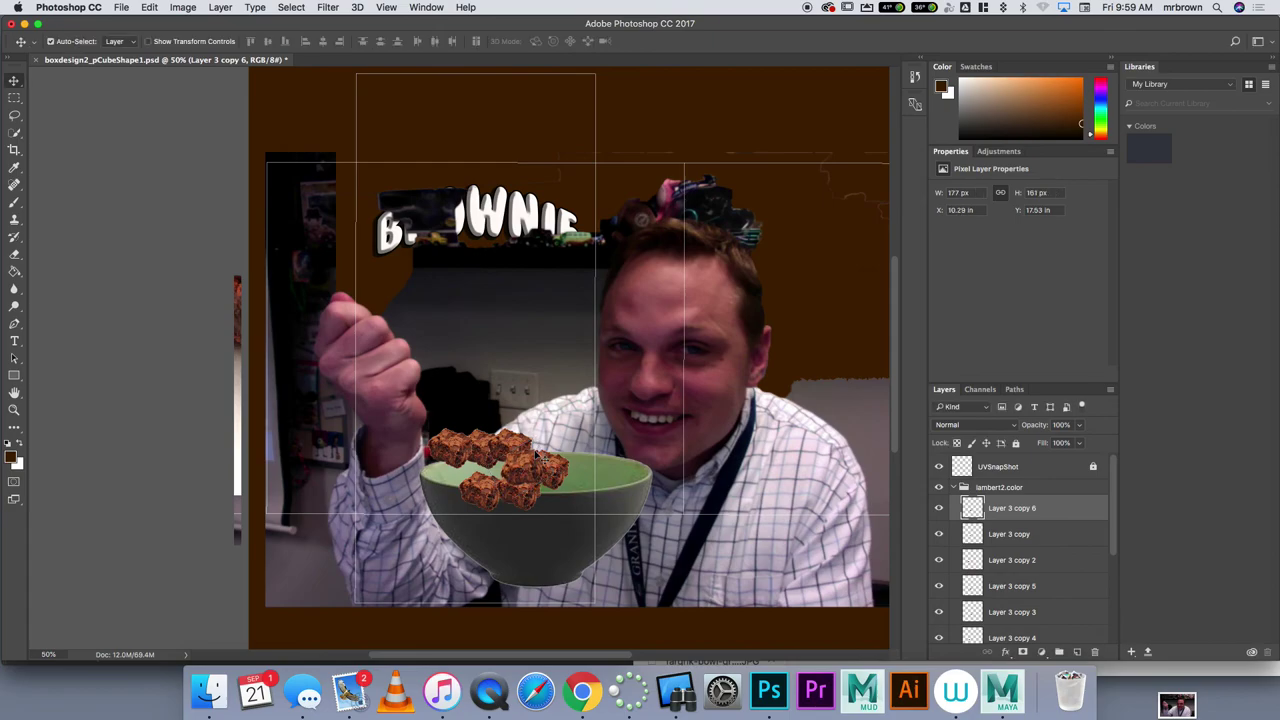
{"action": "left_click", "coordinate": [516, 448]}
{"action": "left_click_drag", "start_coordinate": [511, 451], "coordinate": [485, 458]}
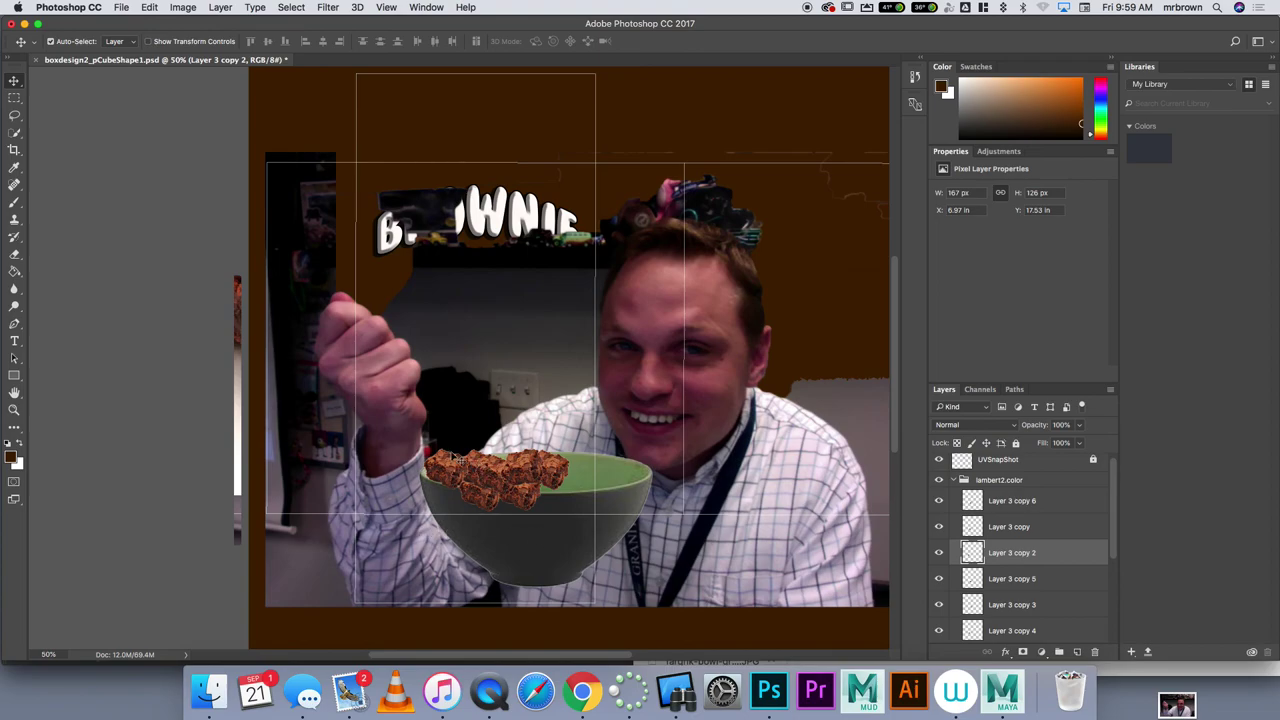
{"action": "key", "text": "super+s"}
In Maya, run Update PSD Networks so the box shows the bowl of brownies, then return to Photoshop.
{"action": "left_click", "coordinate": [992, 684]}
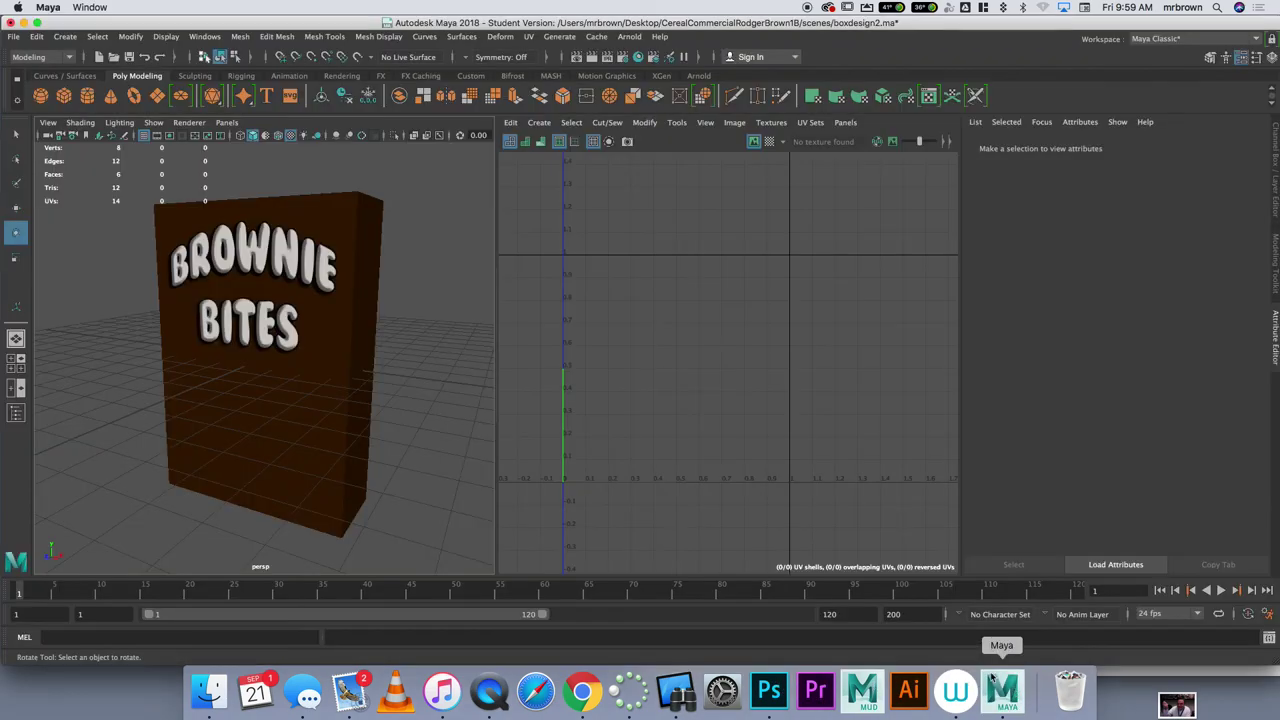
{"action": "left_click", "coordinate": [312, 309]}
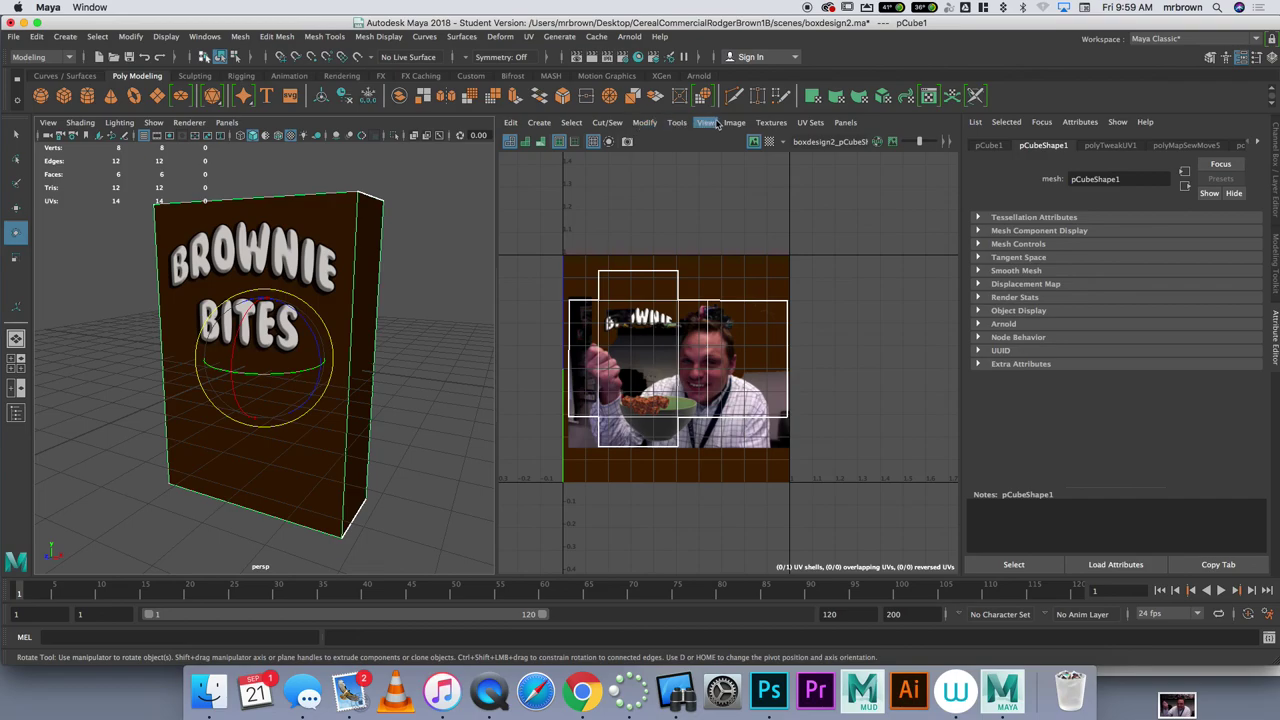
{"action": "left_click", "coordinate": [732, 122]}
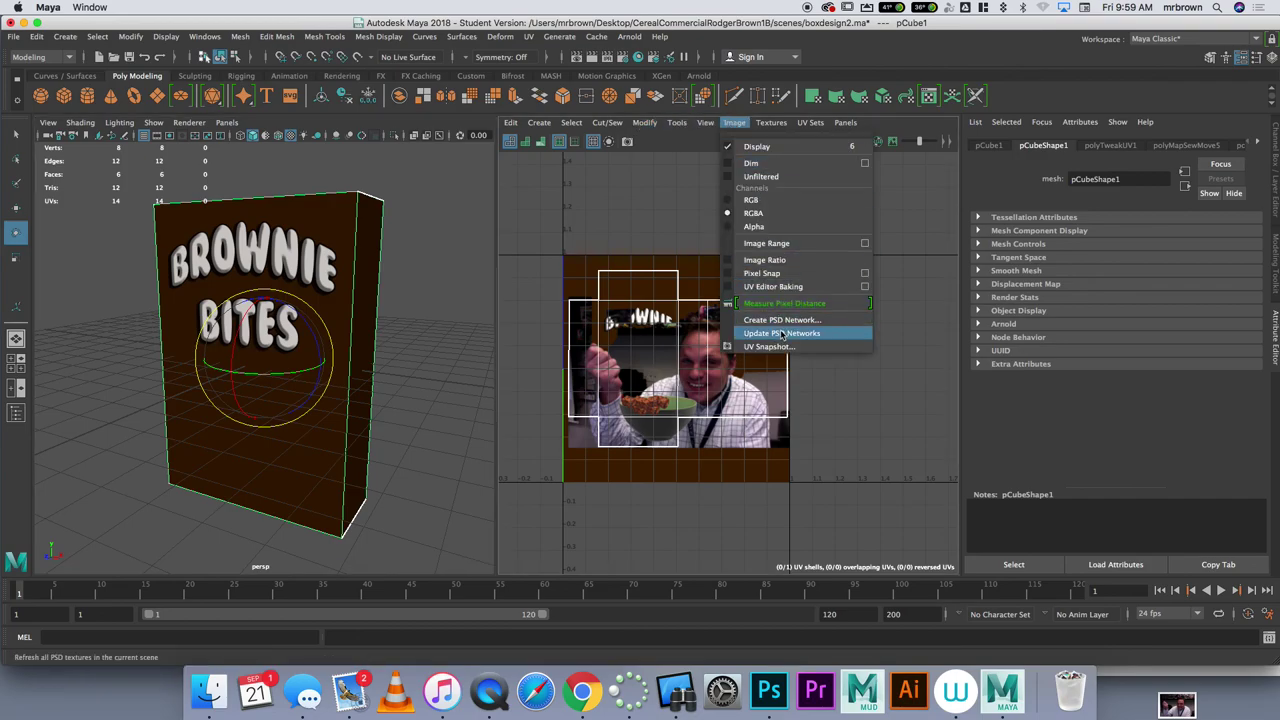
{"action": "left_click", "coordinate": [782, 333]}
{"action": "left_click", "coordinate": [425, 402]}
{"action": "left_click_drag", "start_coordinate": [425, 403], "coordinate": [350, 385]}
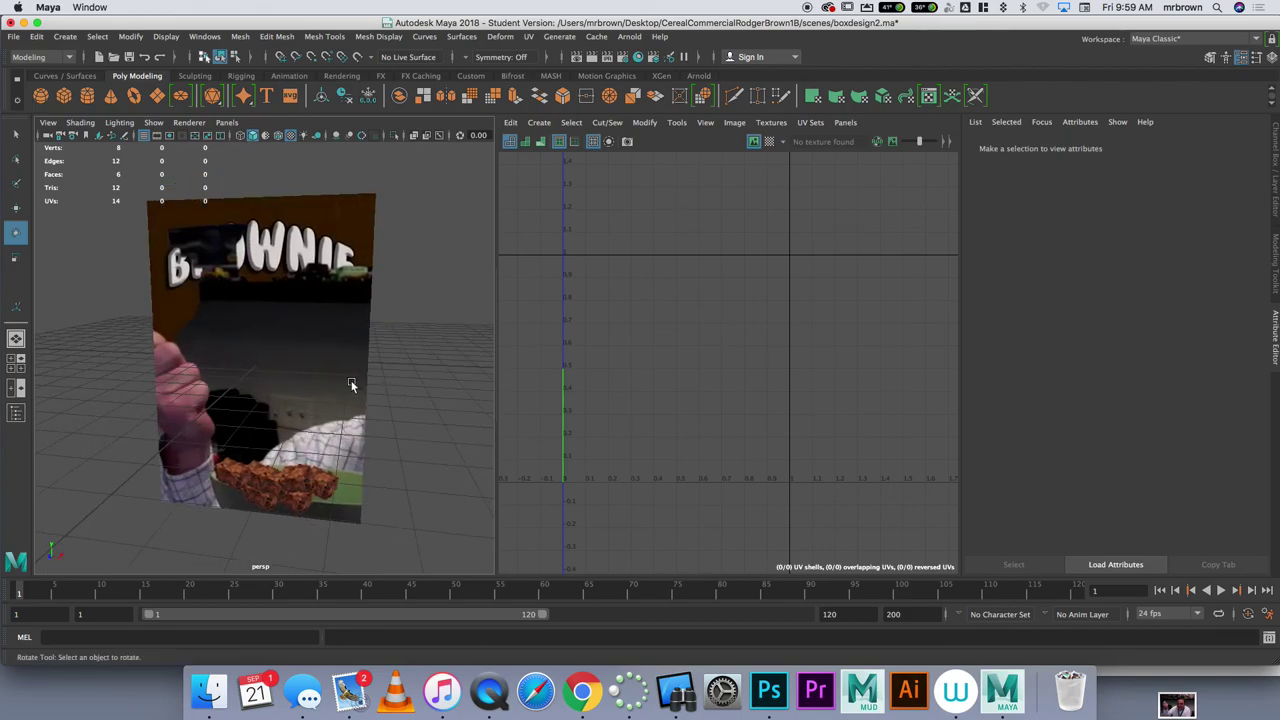
{"action": "left_click", "coordinate": [769, 690]}
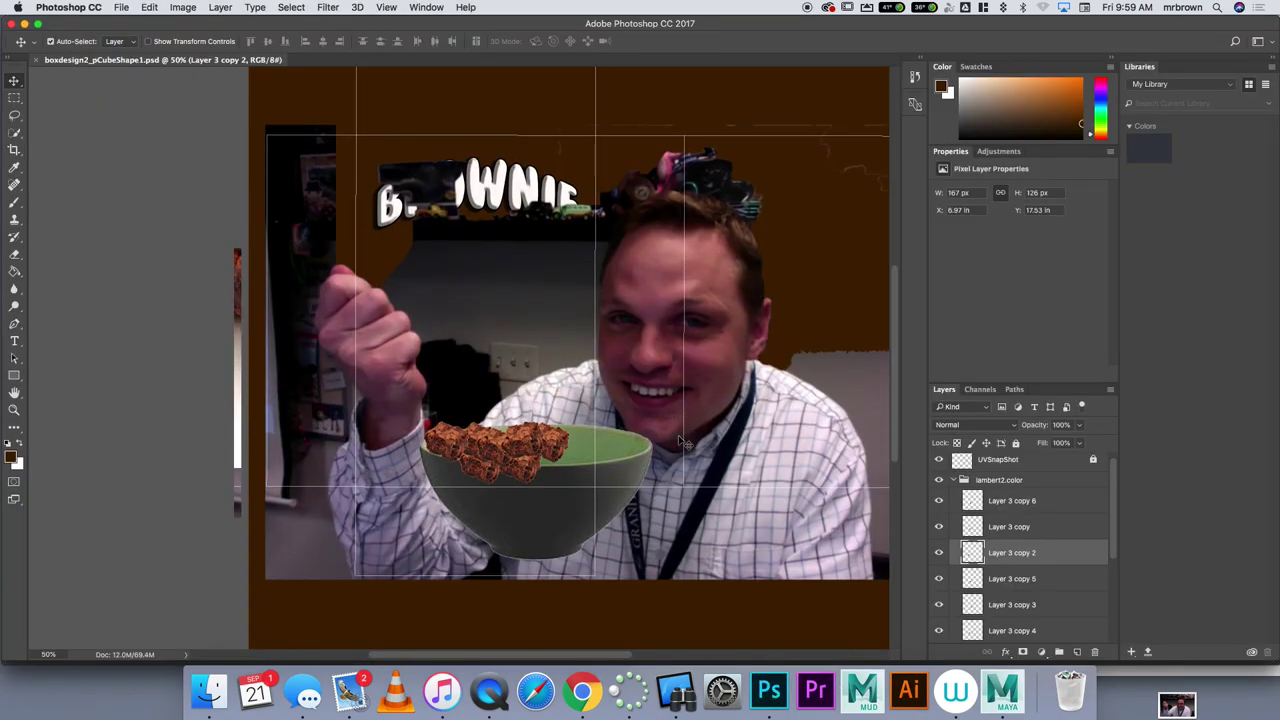
Switch from the selection tools to the Brush tool.
{"action": "scroll", "coordinate": [680, 438], "scroll_direction": "down", "scroll_amount": 2}
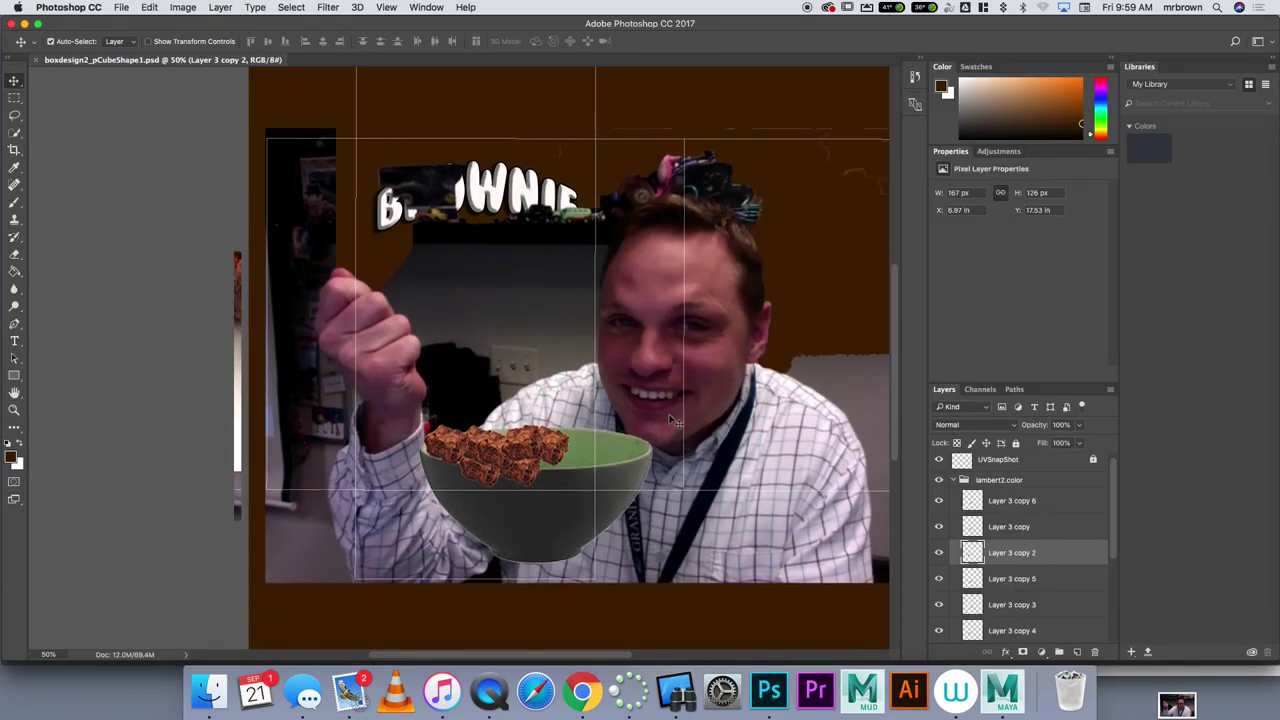
{"action": "left_click_drag", "start_coordinate": [601, 659], "coordinate": [640, 656]}
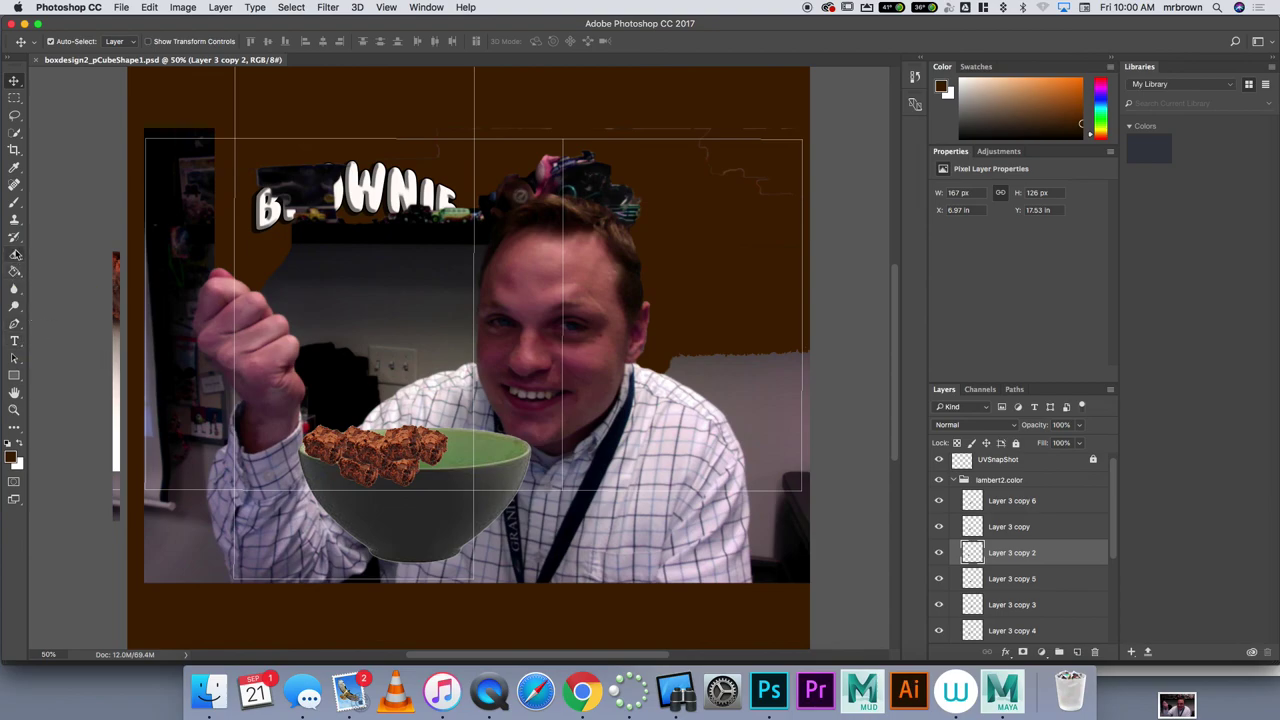
{"action": "left_click_drag", "start_coordinate": [15, 133], "coordinate": [44, 146]}
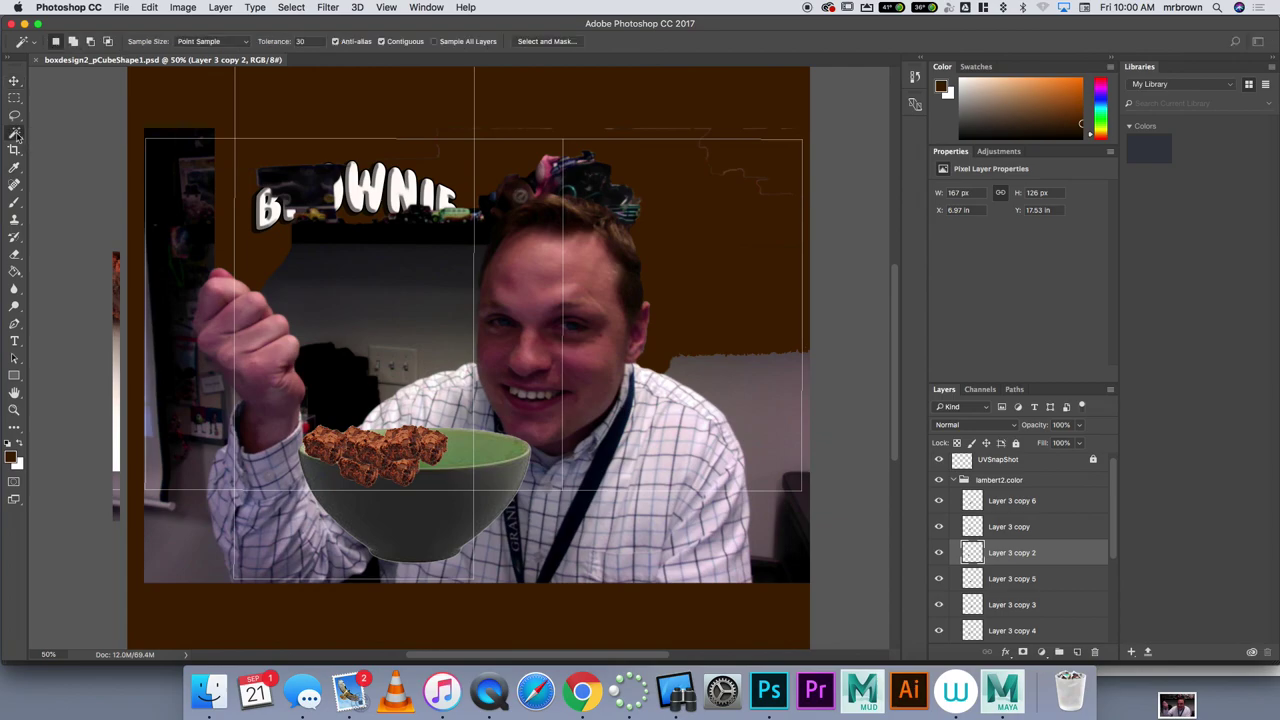
{"action": "left_click", "coordinate": [15, 201]}
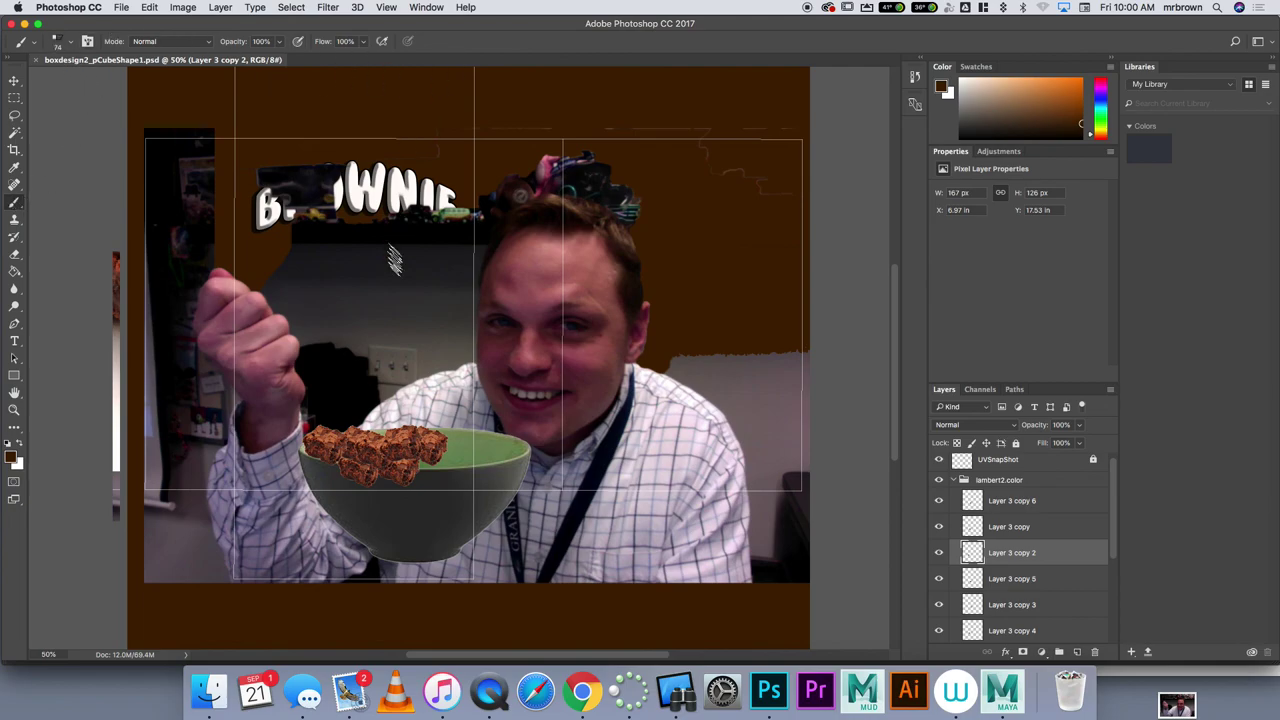
Paint brown scribbles across the face and wall, undo them, then paint a small light wall stroke.
{"action": "mouse_move", "coordinate": [395, 260]}
{"action": "left_mouse_down"}
{"action": "mouse_move", "coordinate": [443, 290]}
{"action": "mouse_move", "coordinate": [526, 305]}
{"action": "mouse_move", "coordinate": [572, 362]}
{"action": "left_mouse_up"}
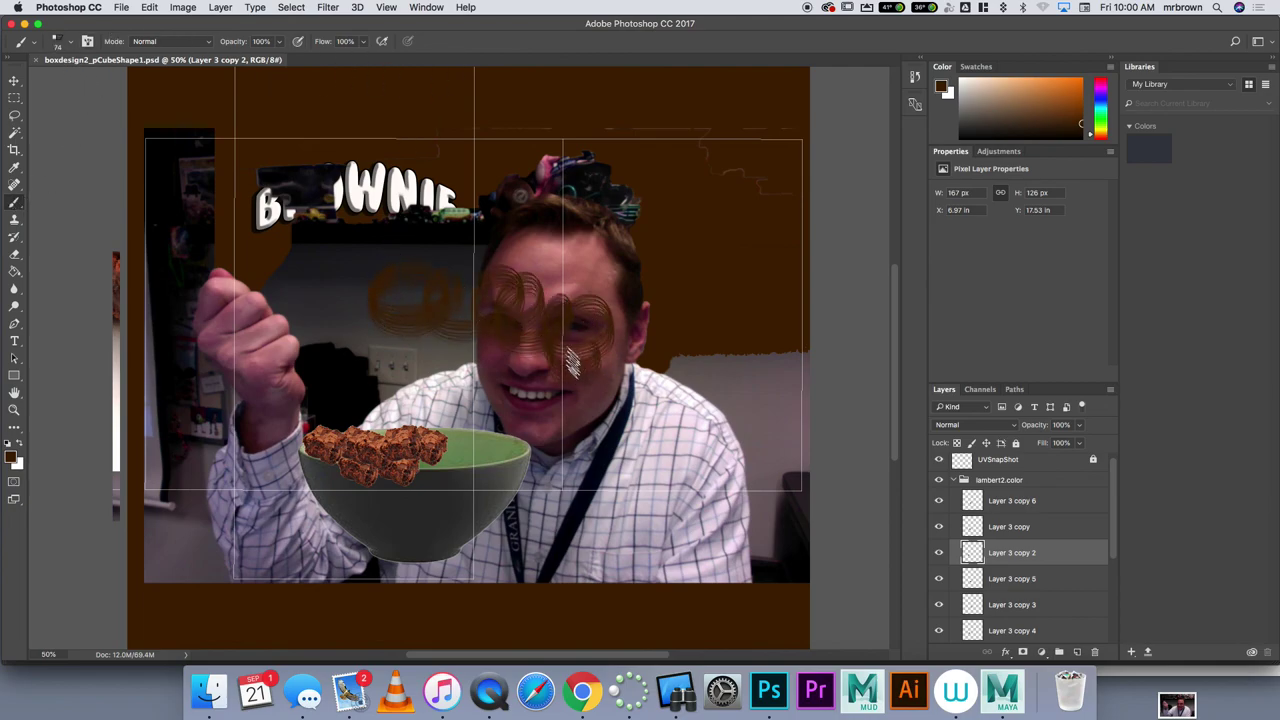
{"action": "key", "text": "super+z"}
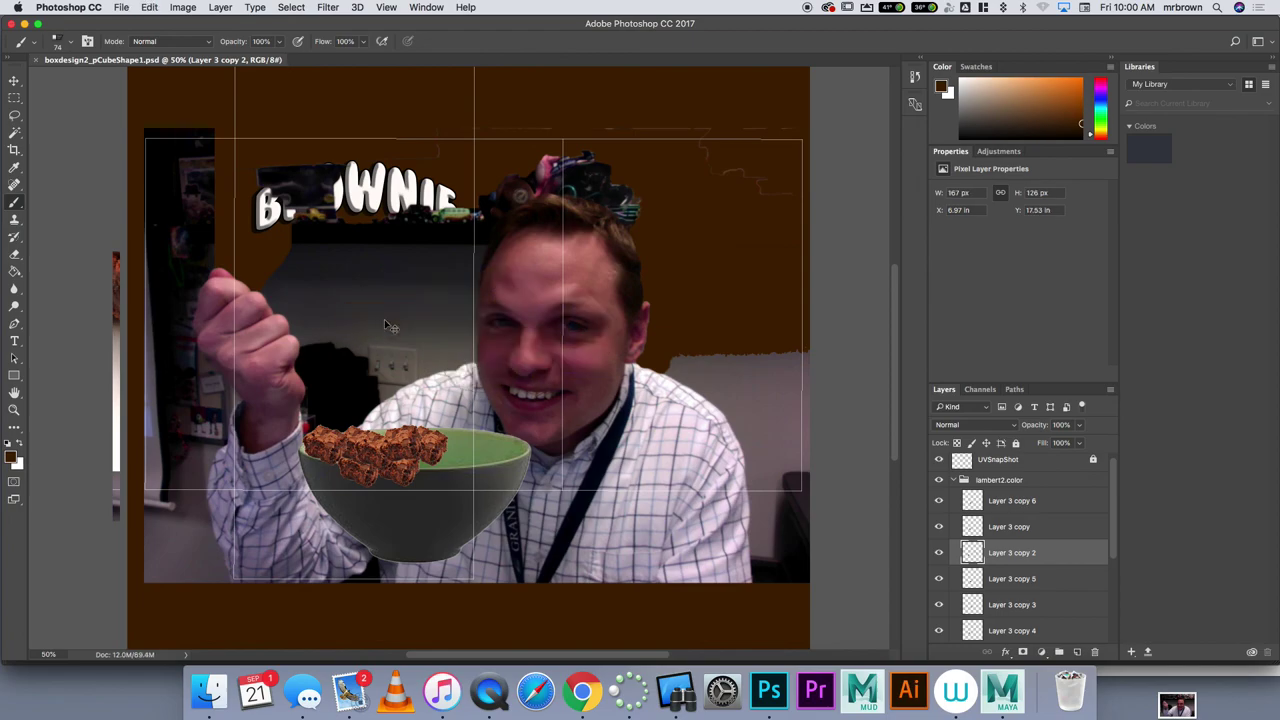
{"action": "left_click_drag", "start_coordinate": [390, 326], "coordinate": [392, 325]}
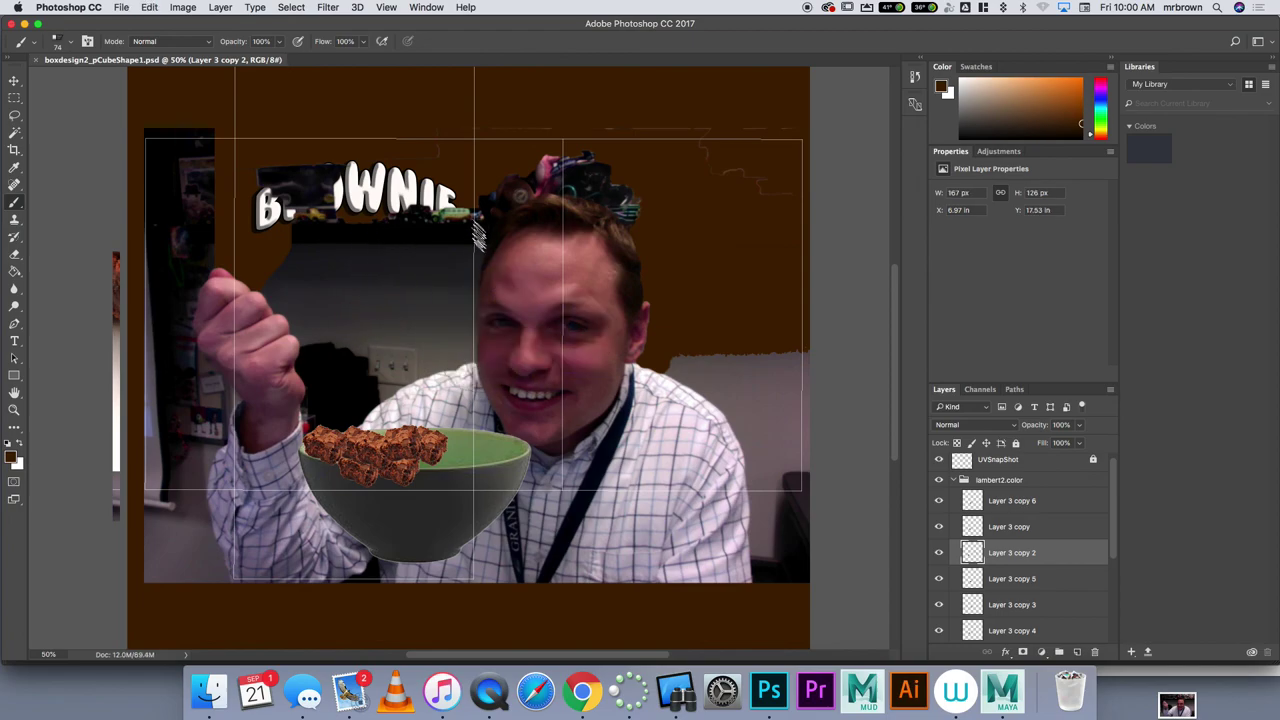